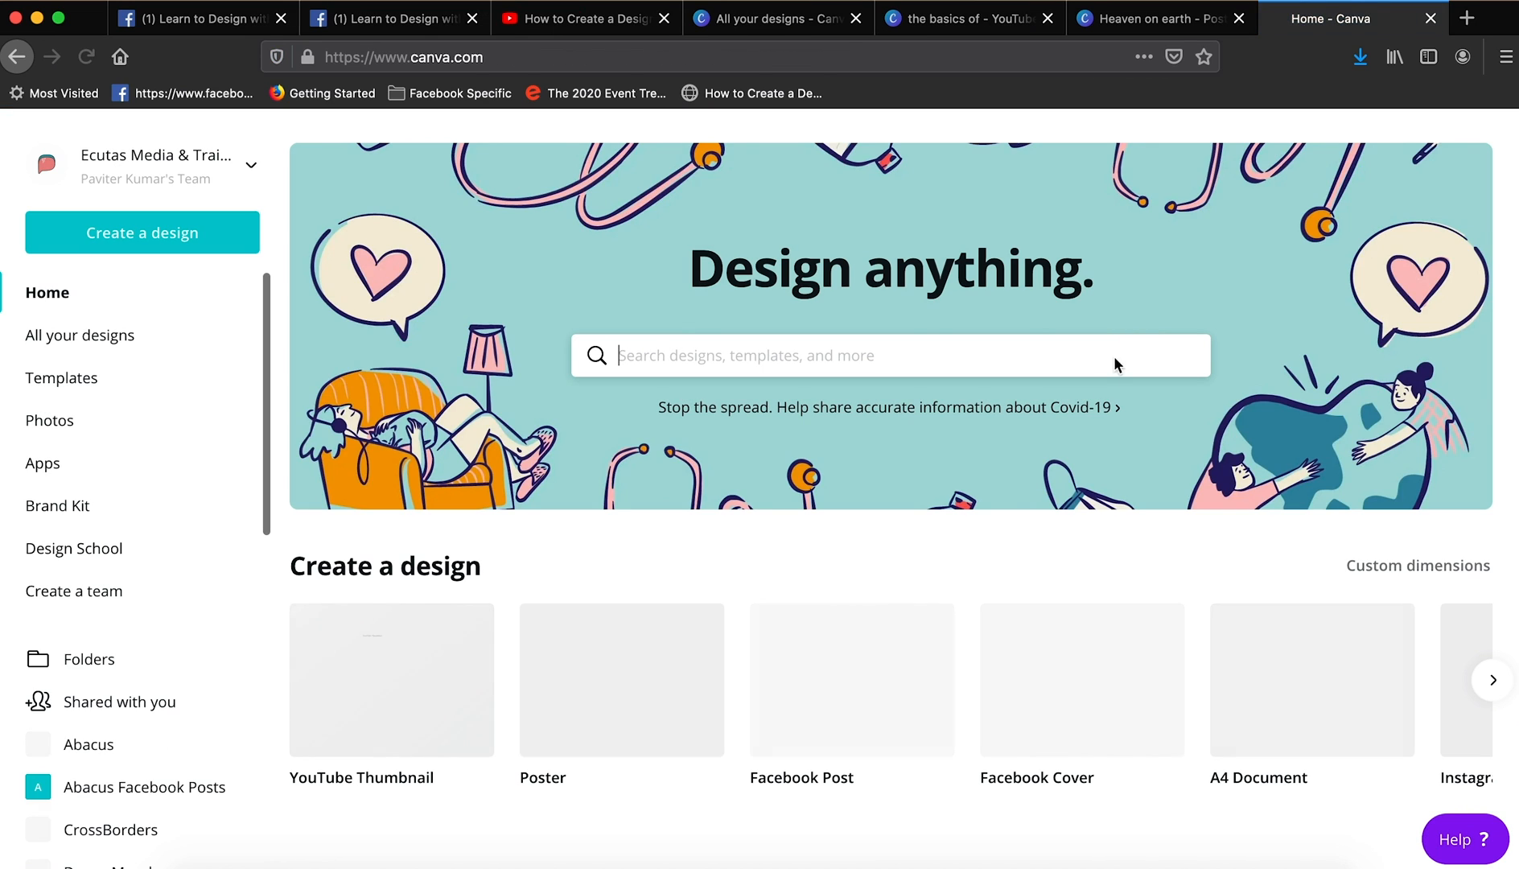
- Create a new blank poster design
click(135, 242)
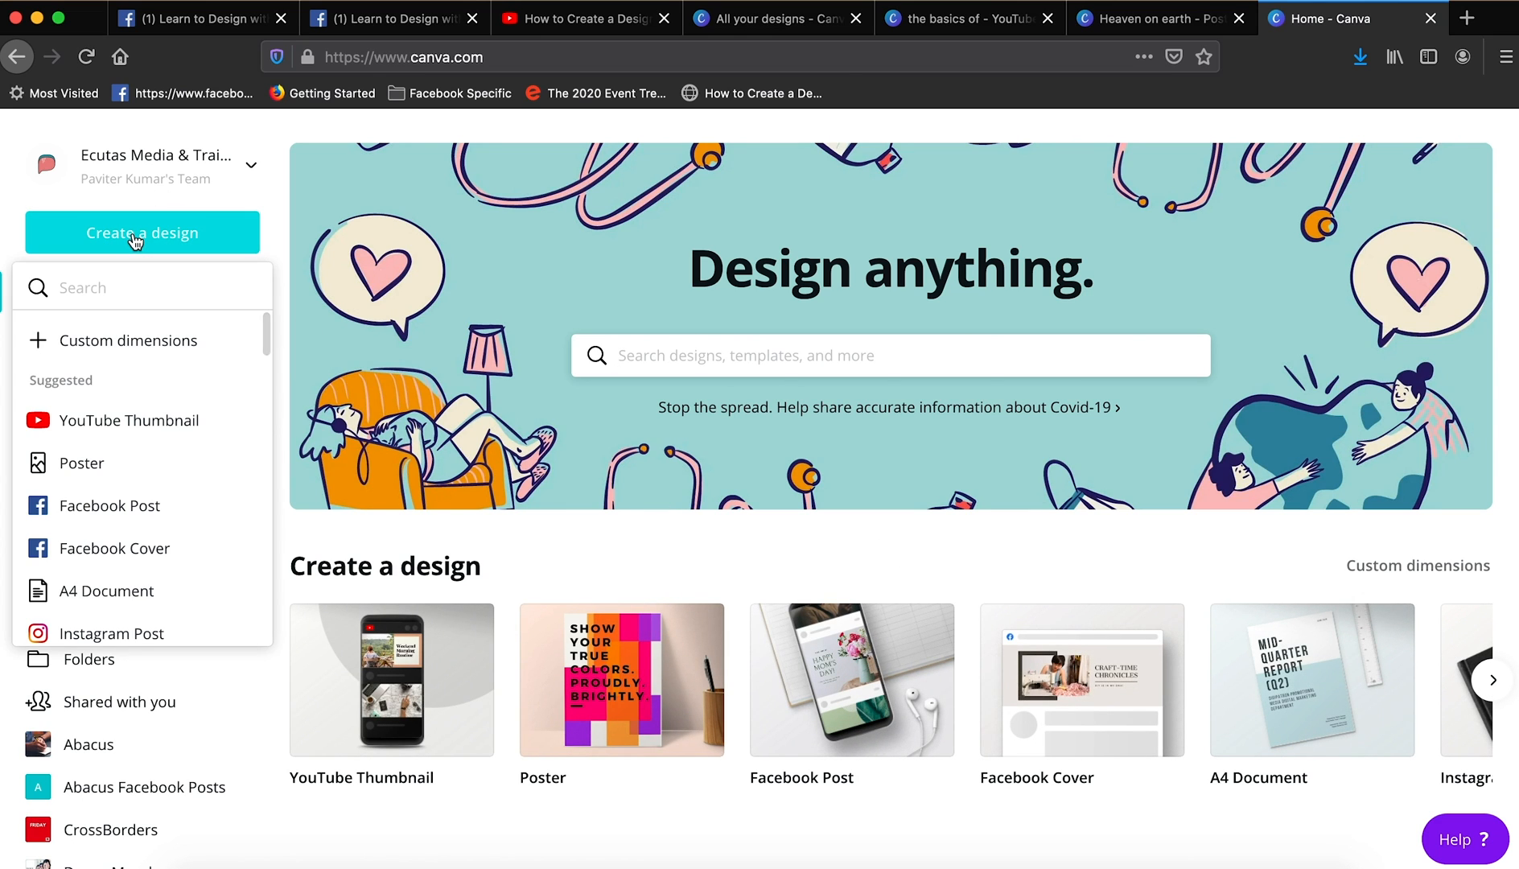
scroll(132, 533, down, 1)
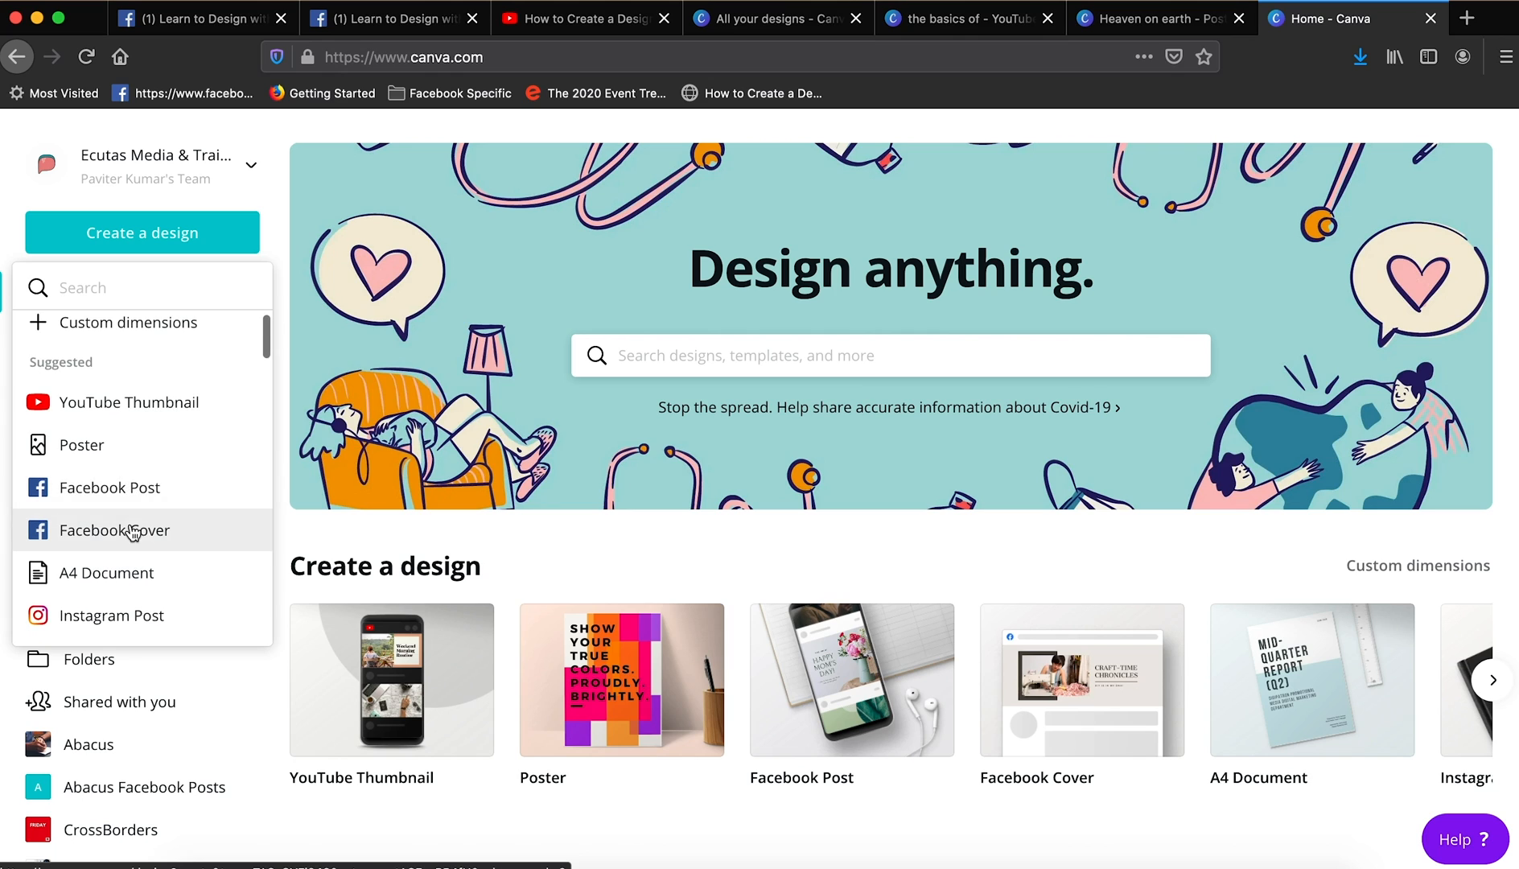
click(133, 455)
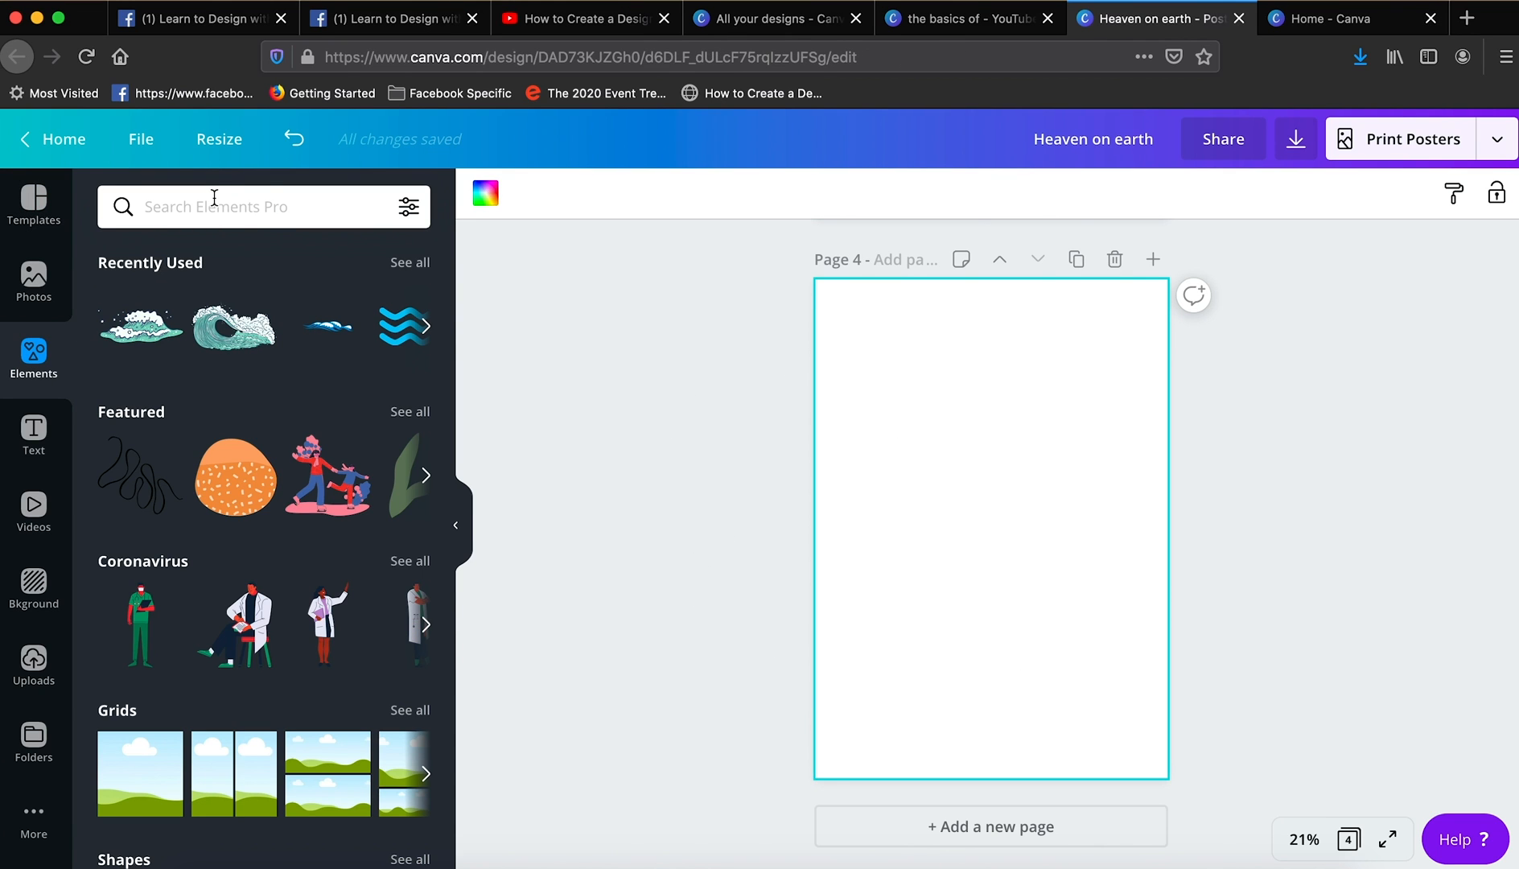
- Search the elements for "Lake" and add the pink-sky scene with the pine tree and cabin to page 4
click(214, 198)
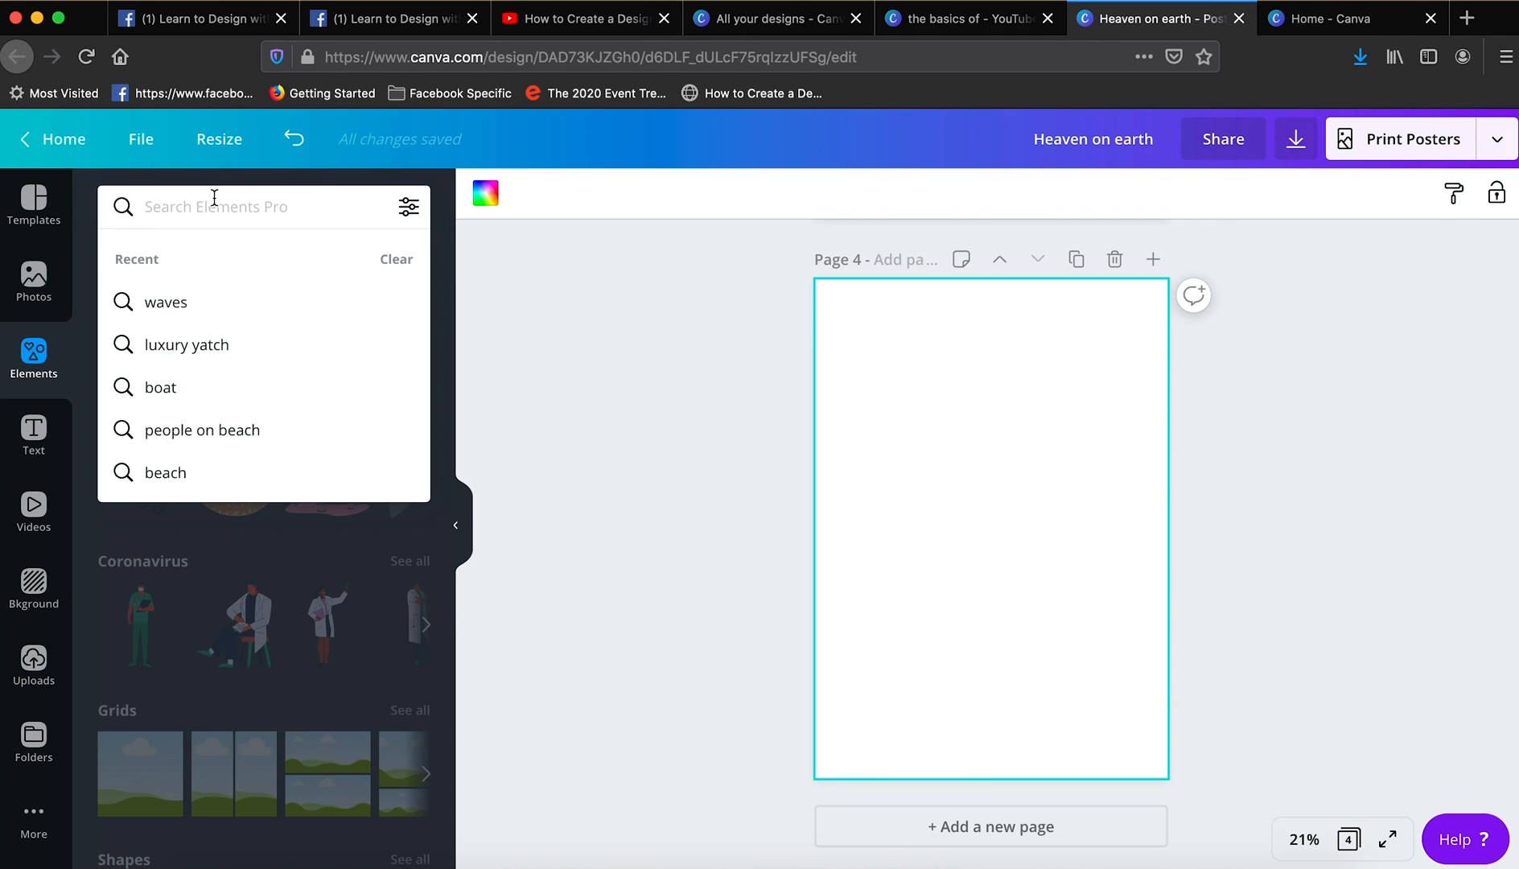
text(Lake)
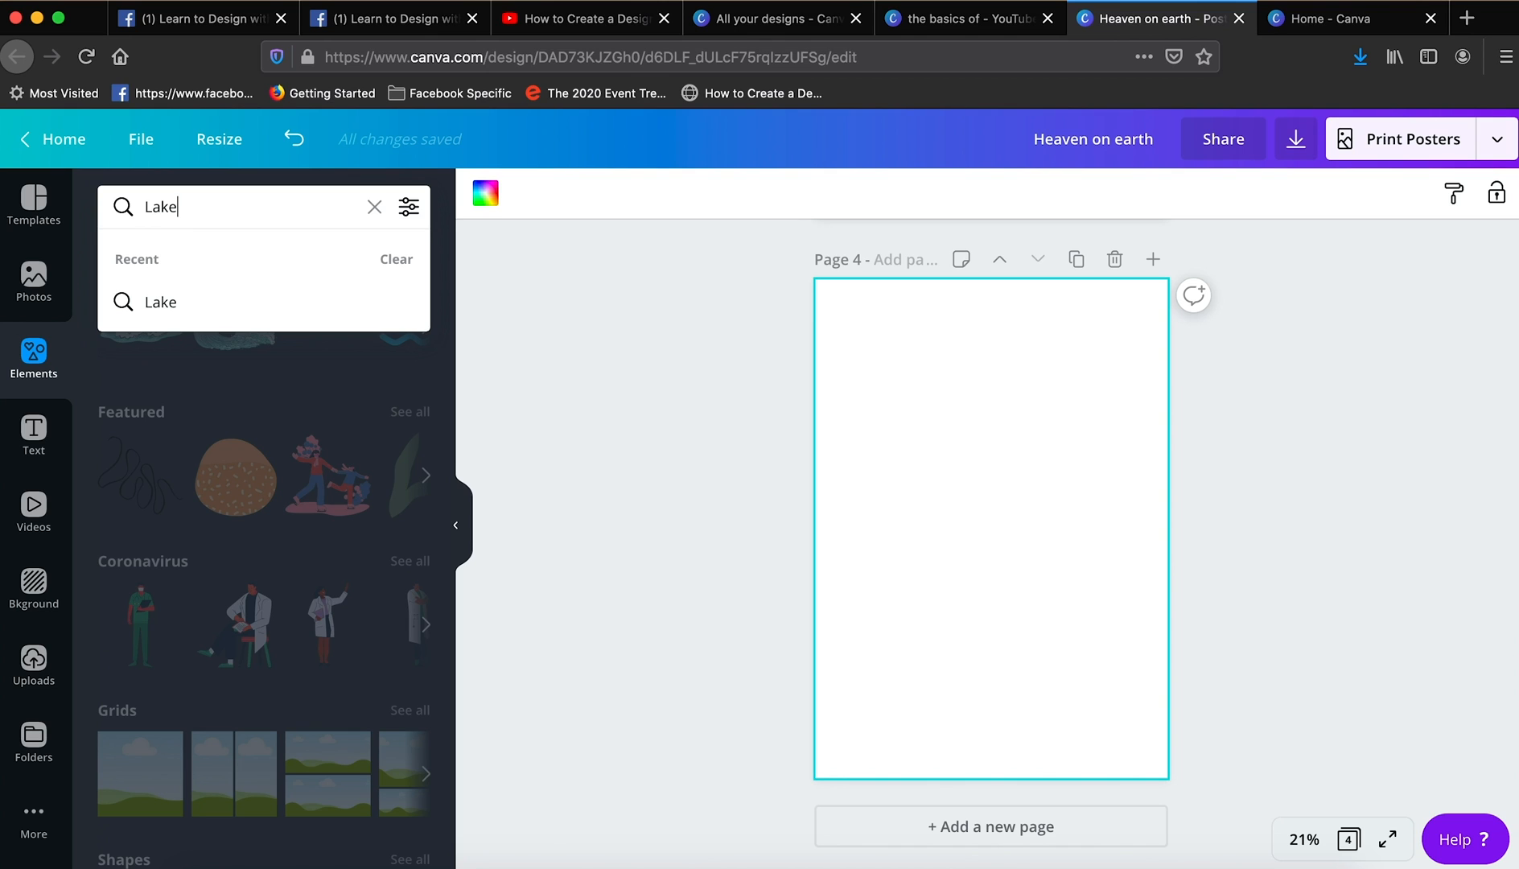
click(187, 313)
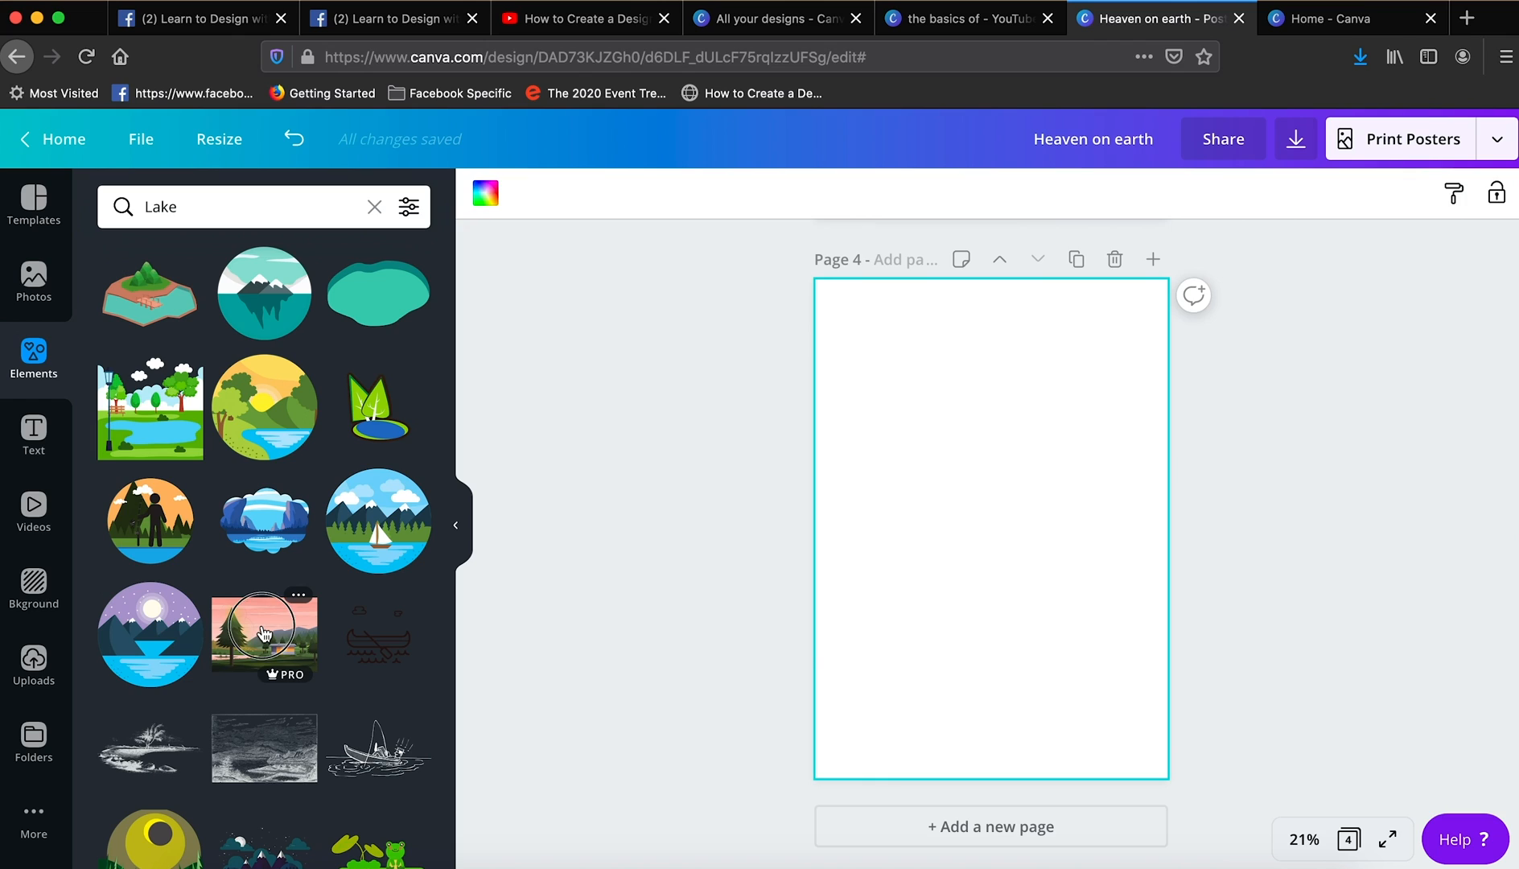
click(264, 634)
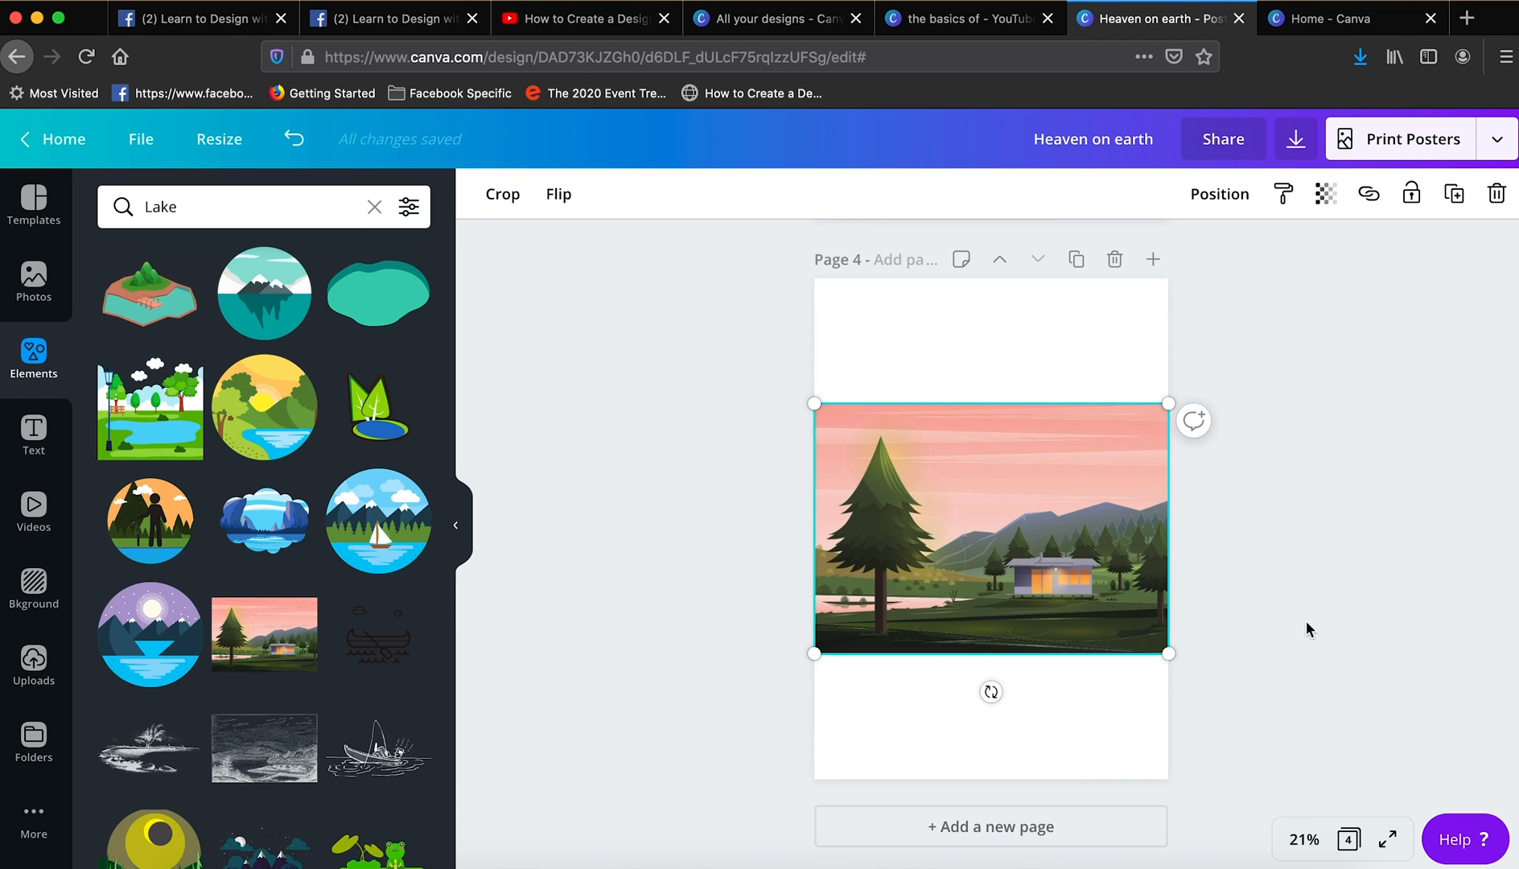
- Lower the cabin scene on the page and layer two duplicates behind it, each raised a little higher to extend the sky
drag(1143, 471, 1123, 513)
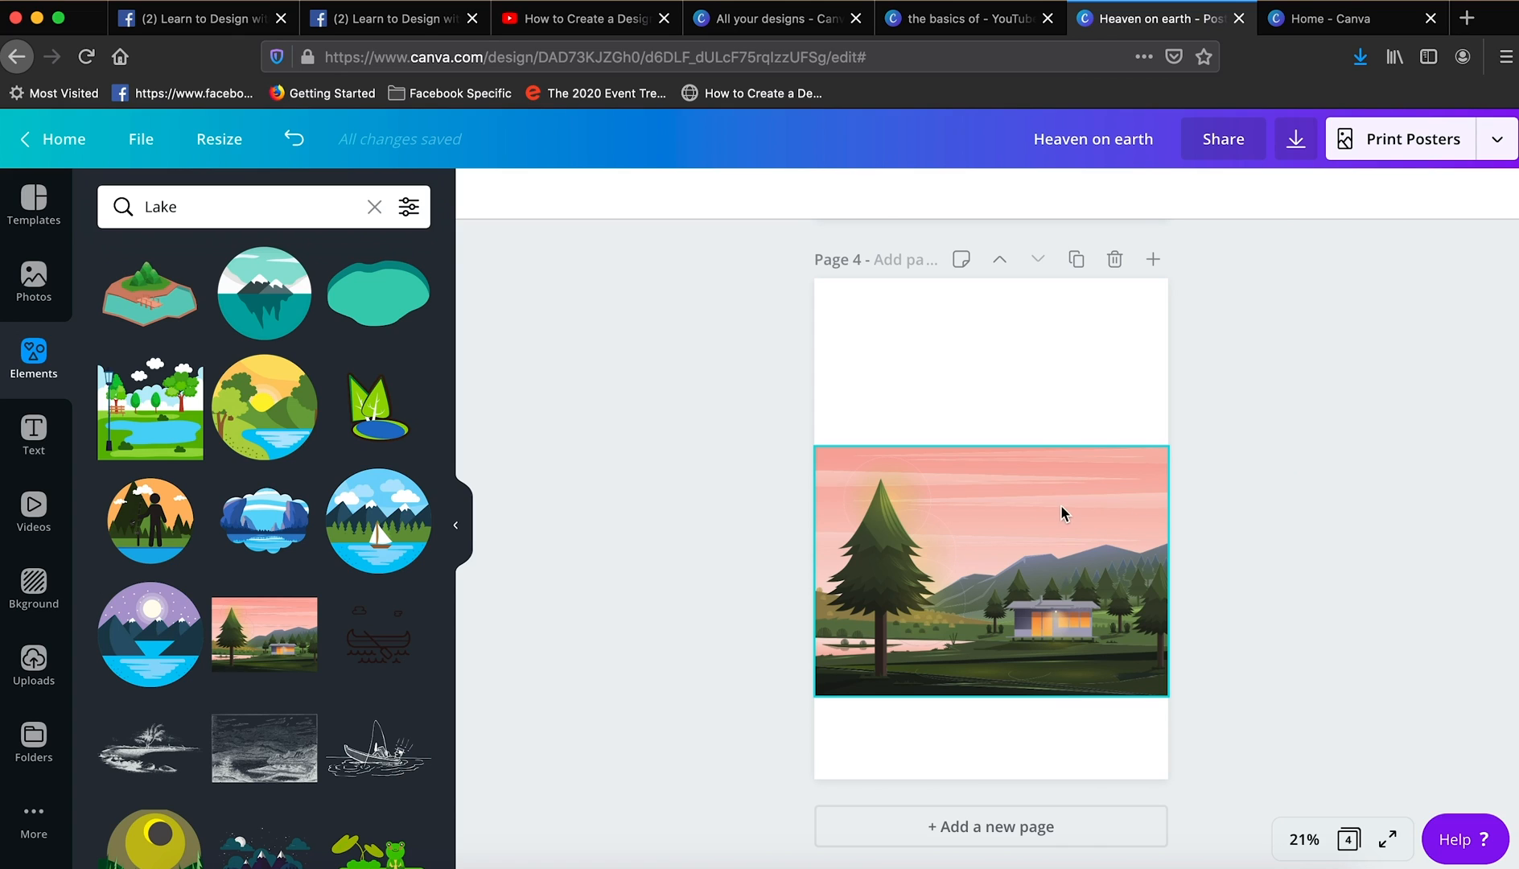
click(1014, 495)
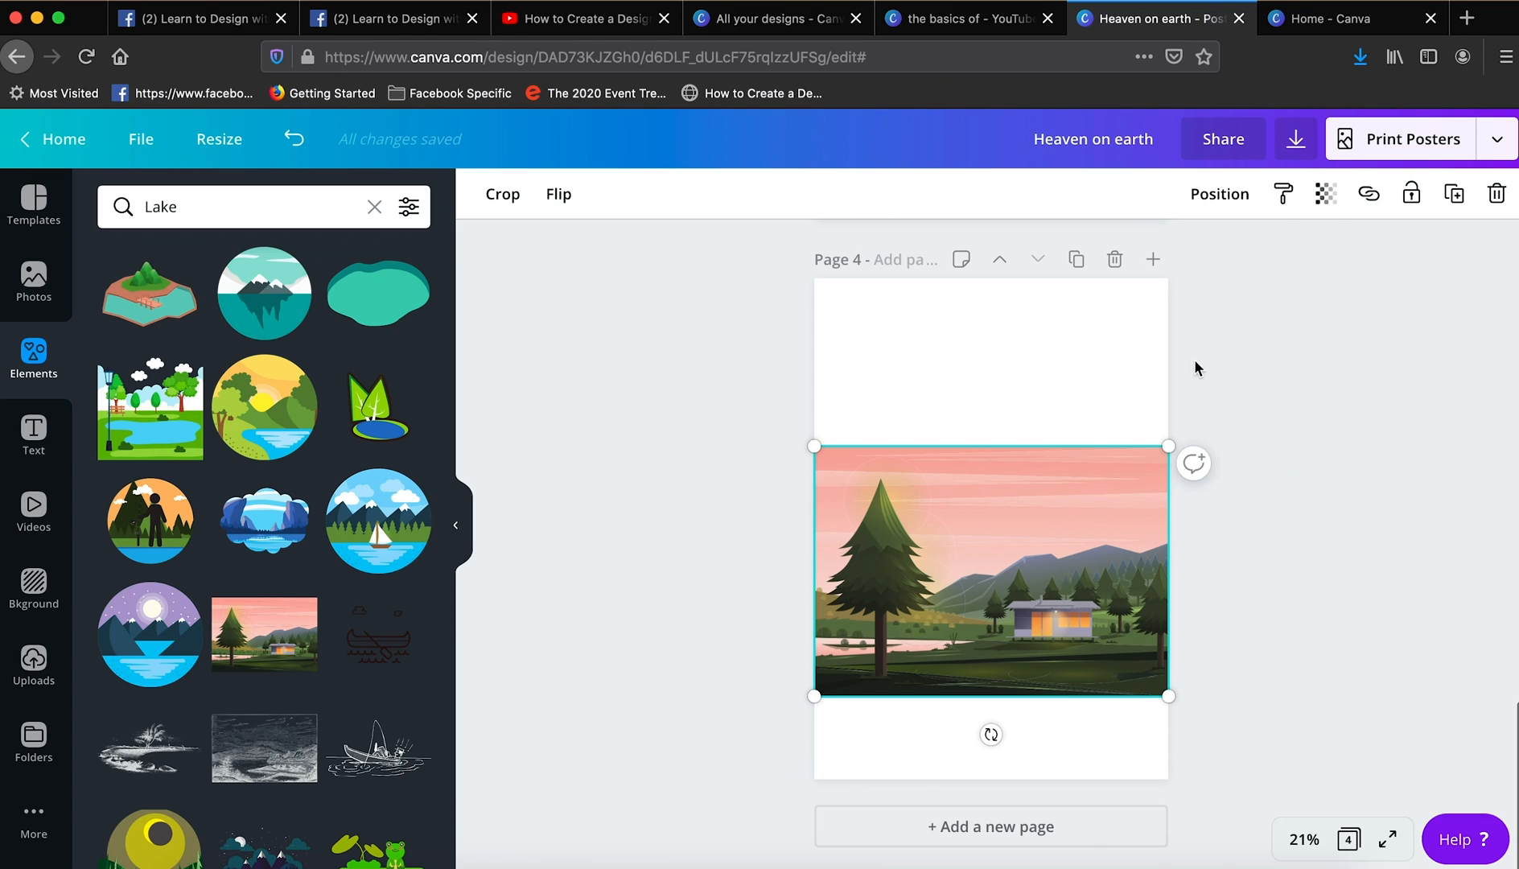
click(1458, 196)
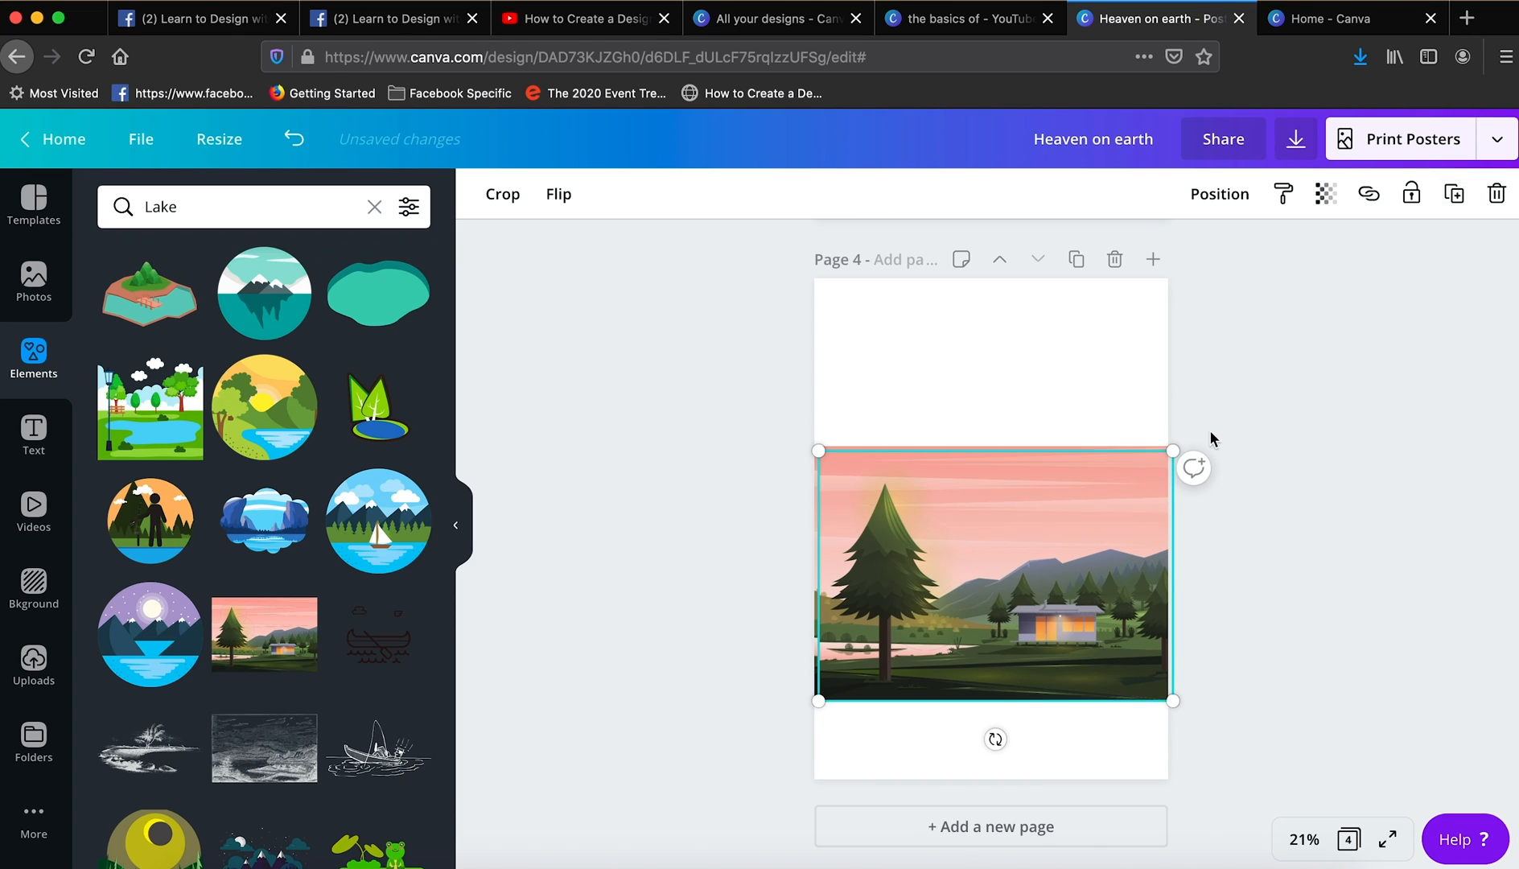
drag(1096, 527, 1092, 488)
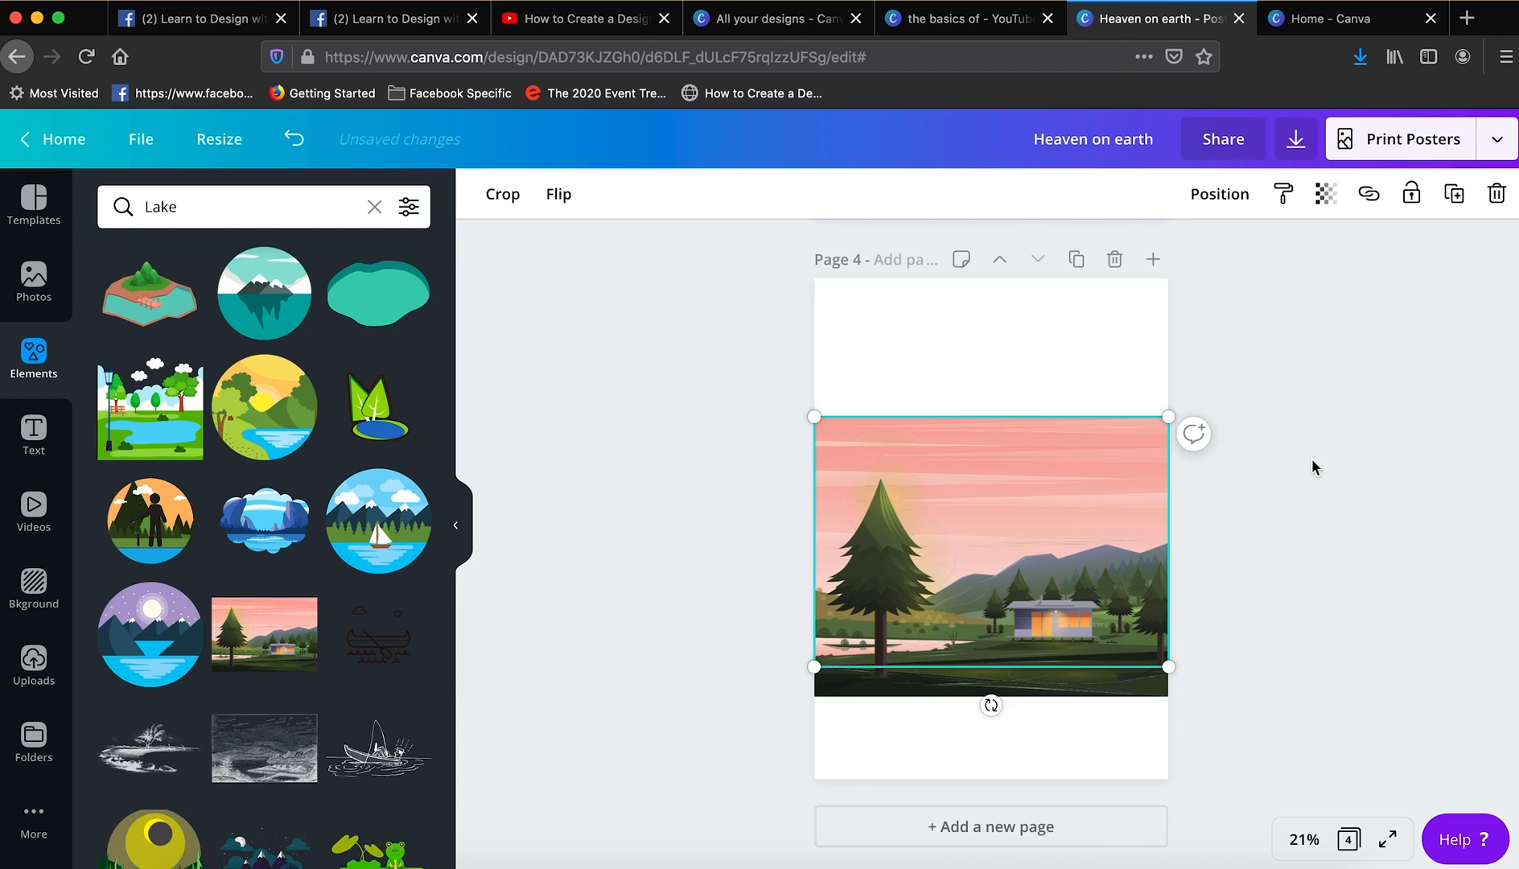
click(1458, 194)
drag(1001, 549, 1000, 512)
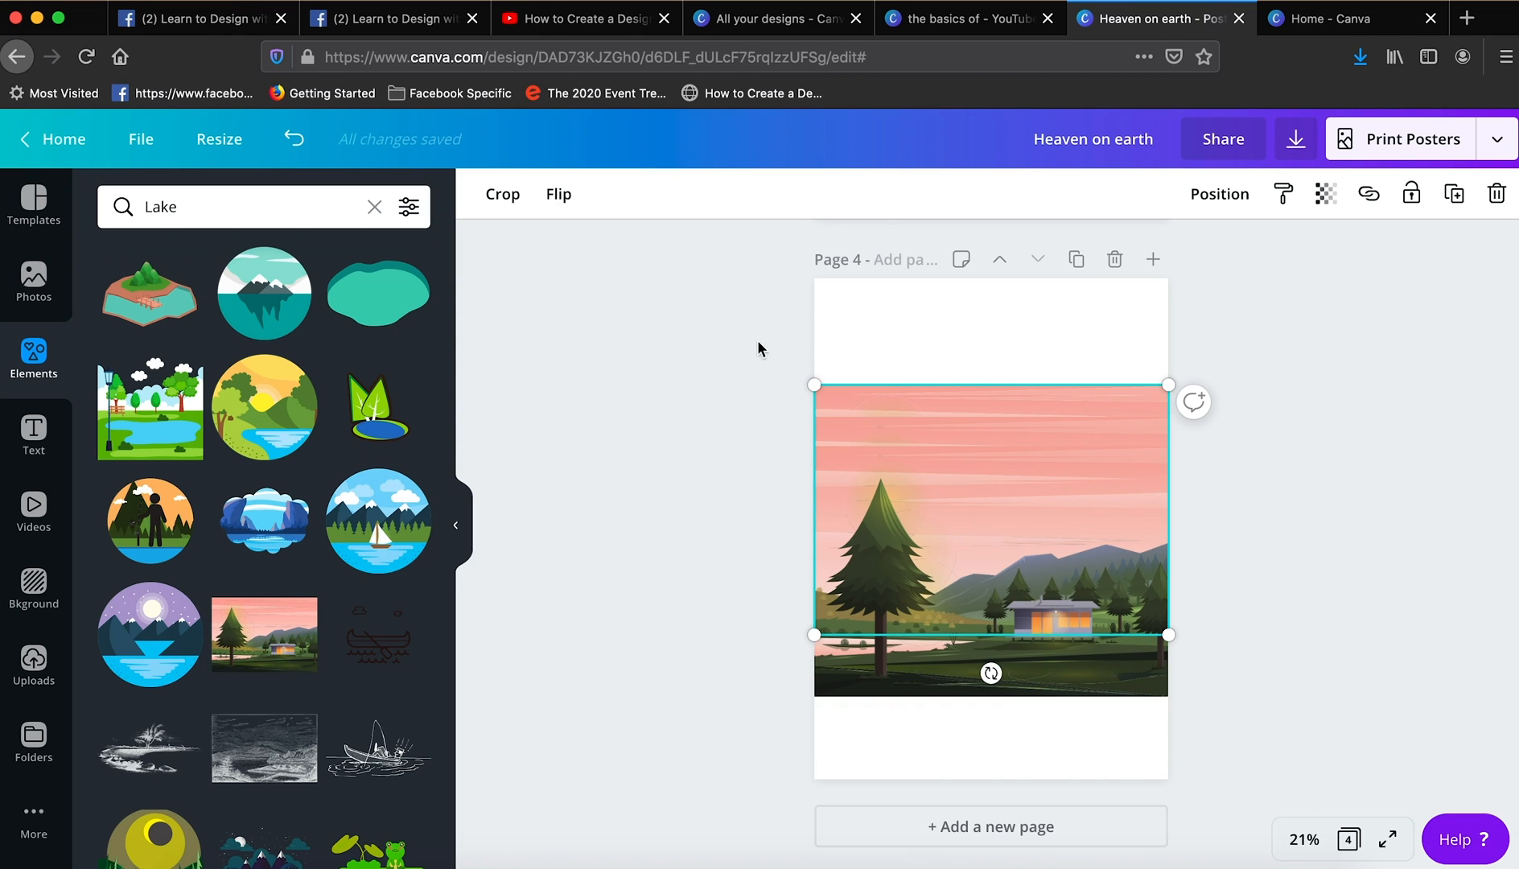
- Flip the highest sky copy horizontally and layer two more duplicates behind the scene, each raised further up the page
click(559, 194)
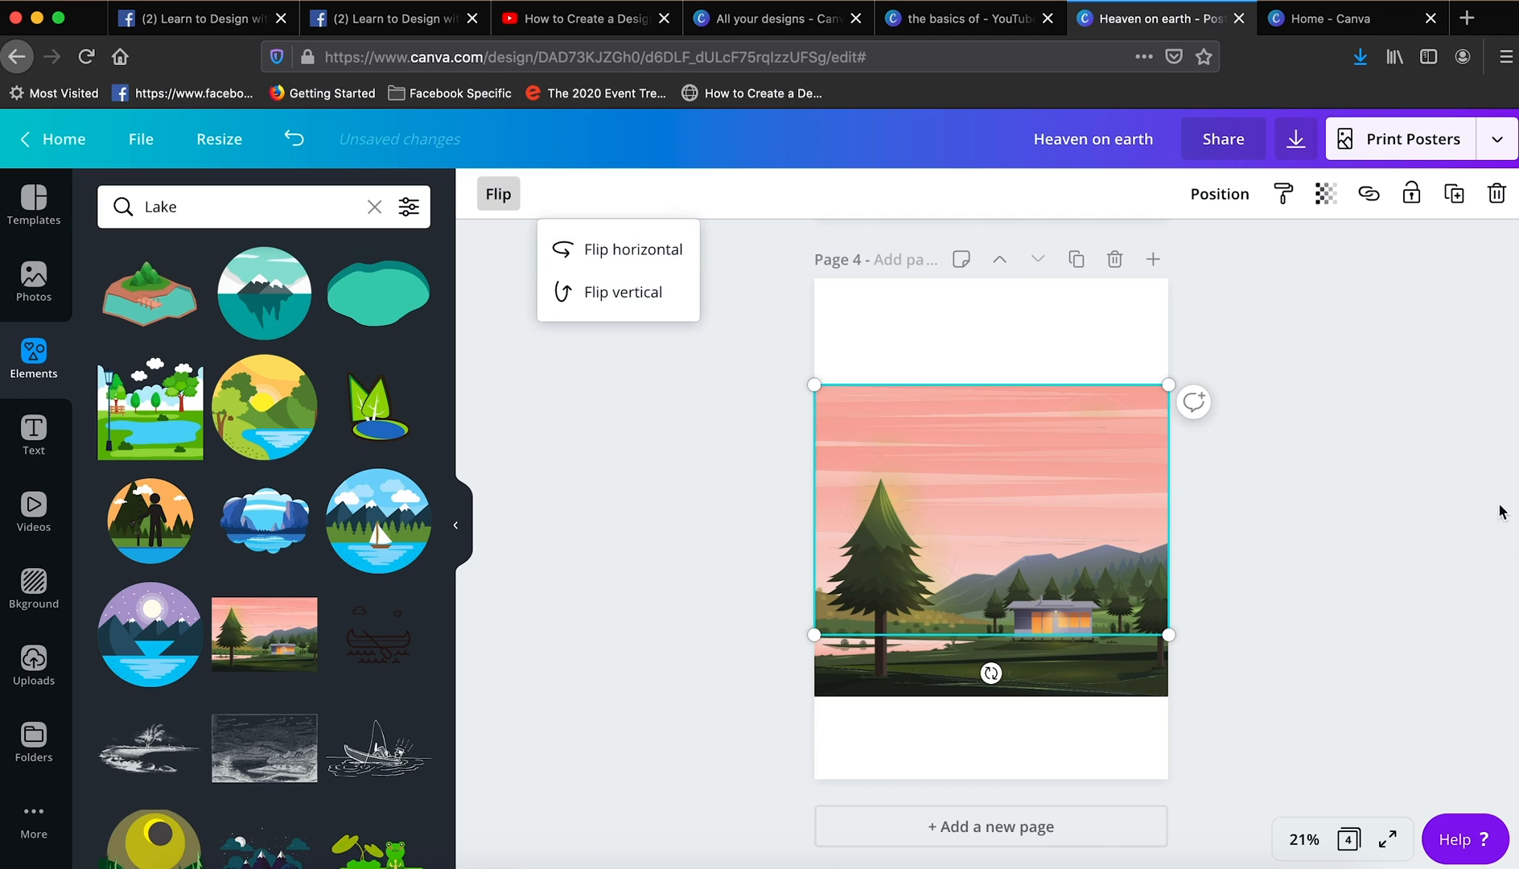
click(1458, 201)
drag(1030, 483, 1024, 454)
key(shift+h)
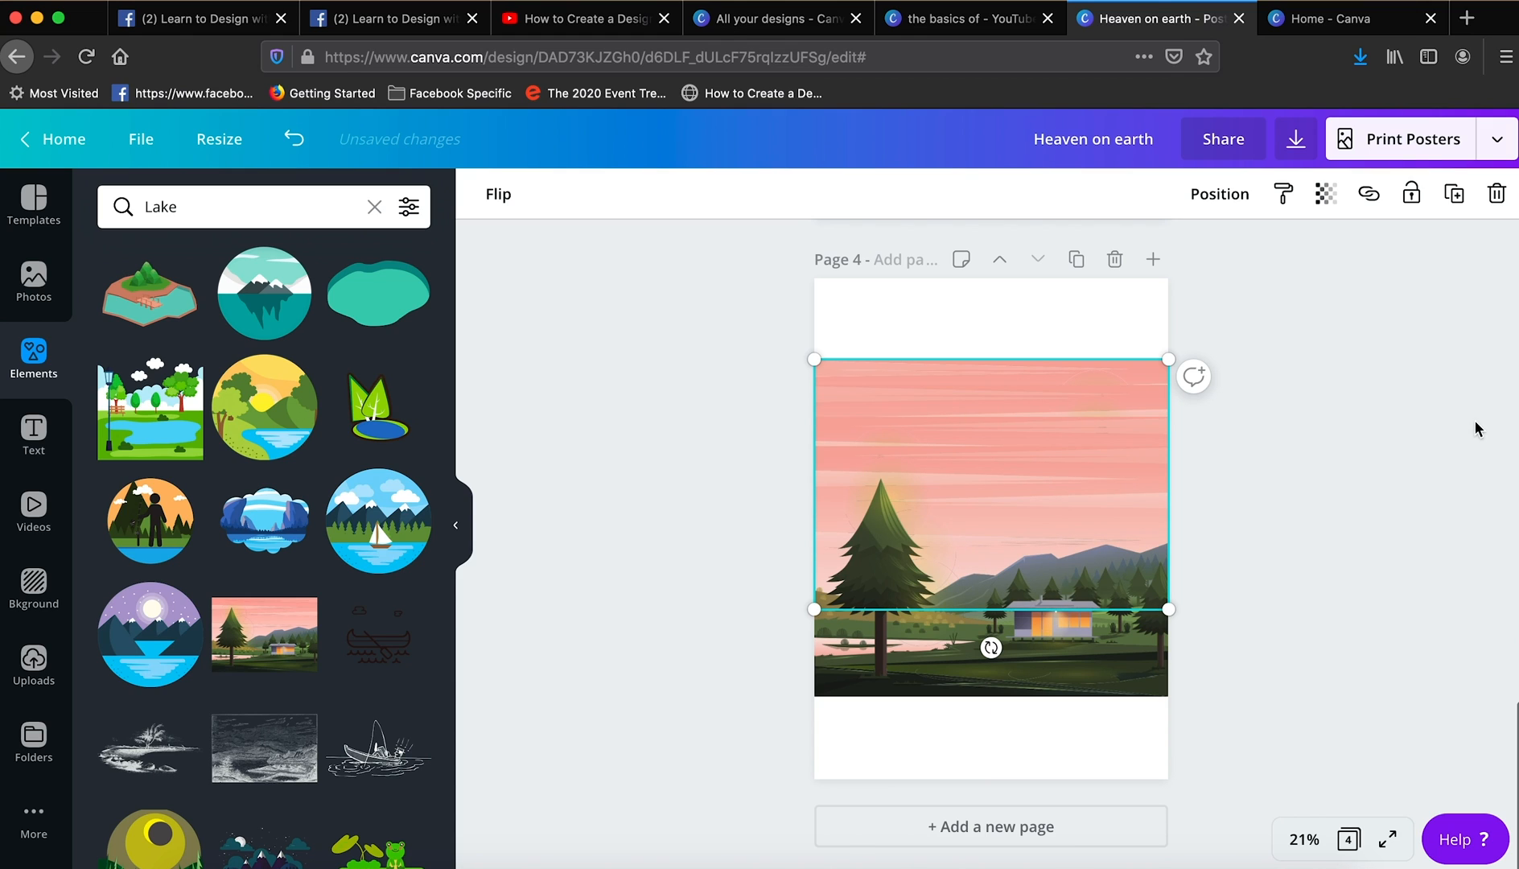
click(1454, 198)
mouse_move(1000, 475)
mouse_down()
mouse_move(1004, 444)
mouse_move(998, 459)
mouse_up()
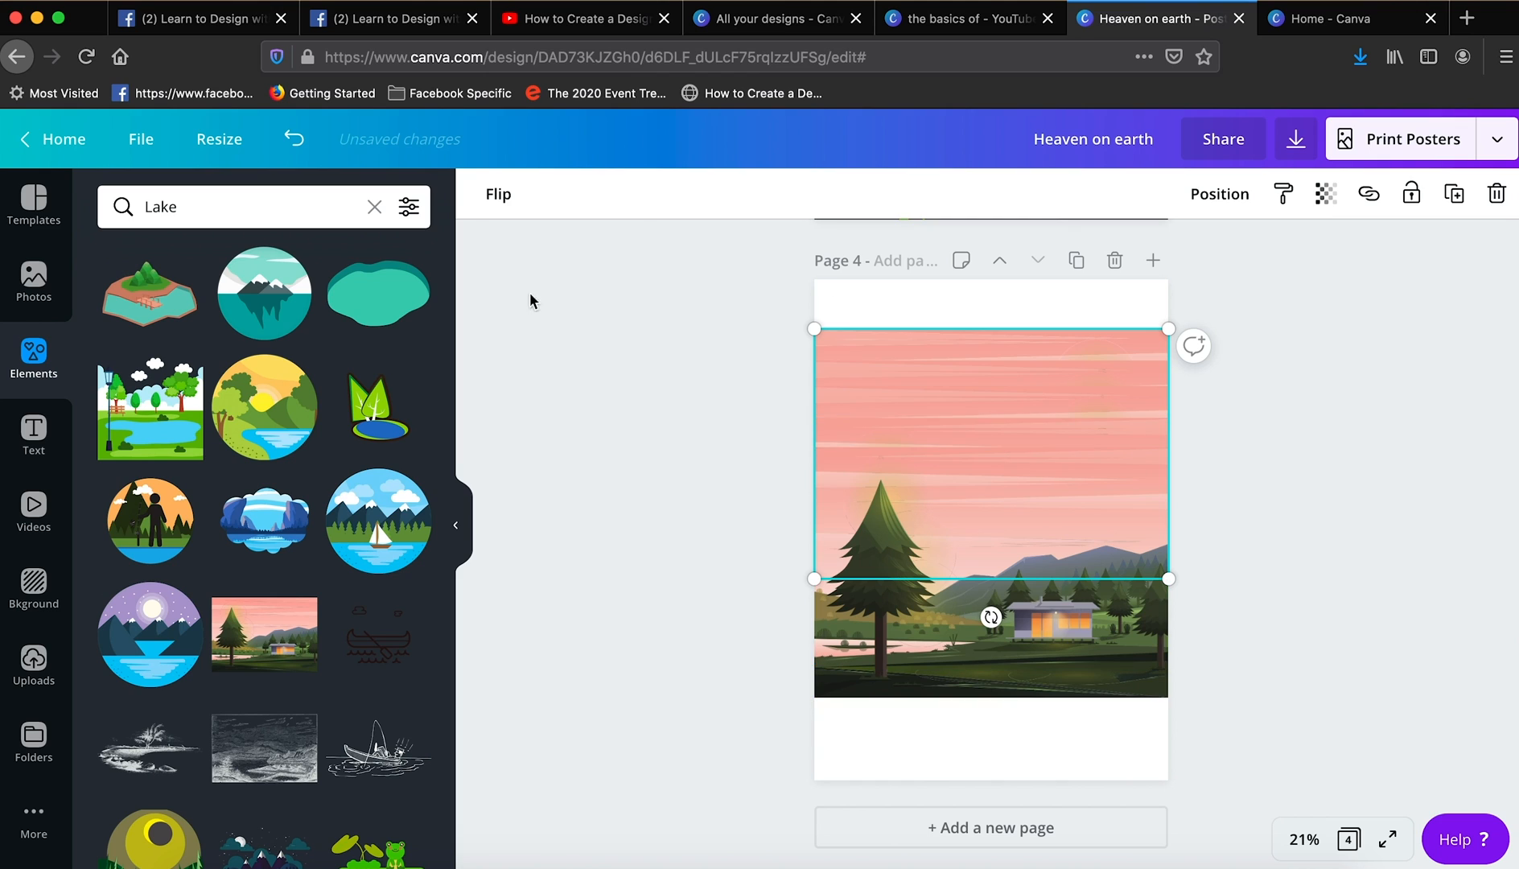
- Flip the highest sky copy, enlarge it, tilt it slightly and reposition it behind the other copies
click(559, 194)
drag(815, 579, 729, 615)
drag(956, 672, 927, 670)
drag(1040, 346, 1074, 363)
click(1272, 353)
- Duplicate the sky copy below the tilted one, raise the duplicate and flip it horizontally
click(978, 378)
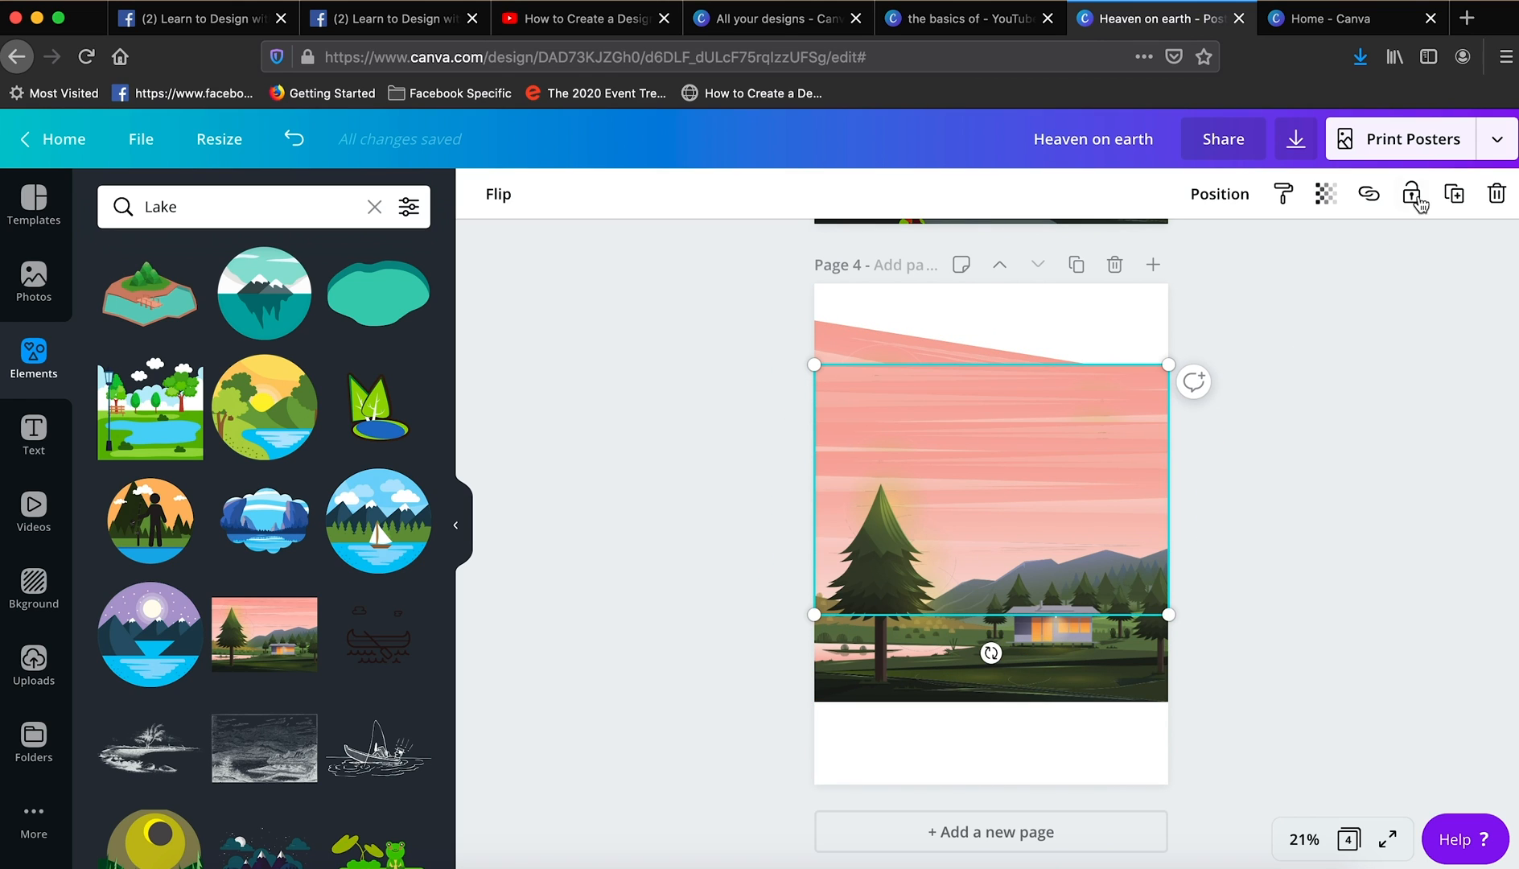
click(1454, 194)
drag(1054, 480, 1052, 428)
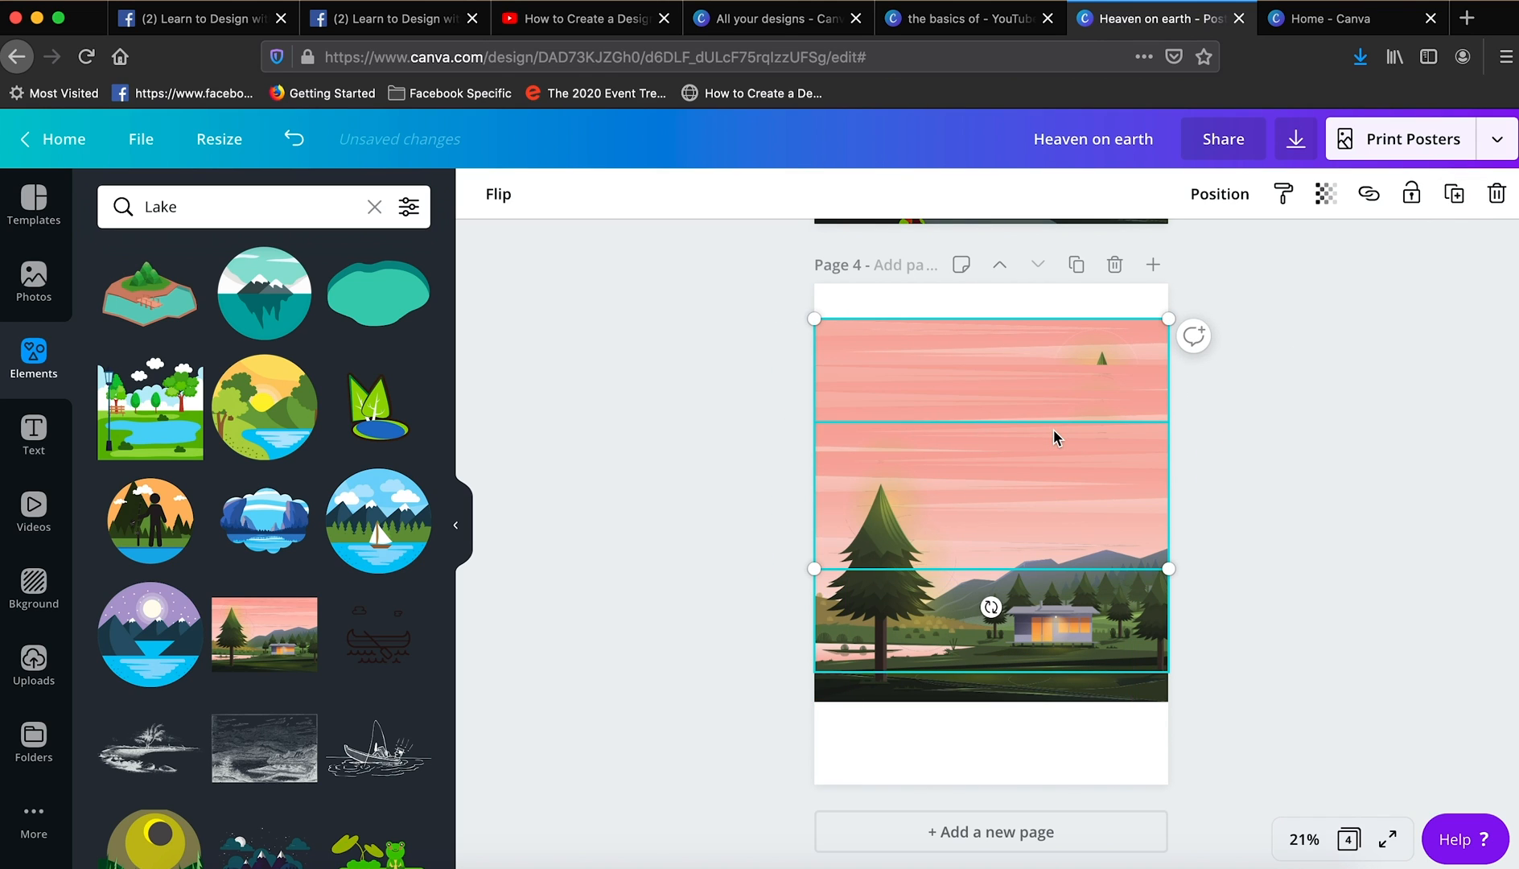
click(498, 194)
click(864, 358)
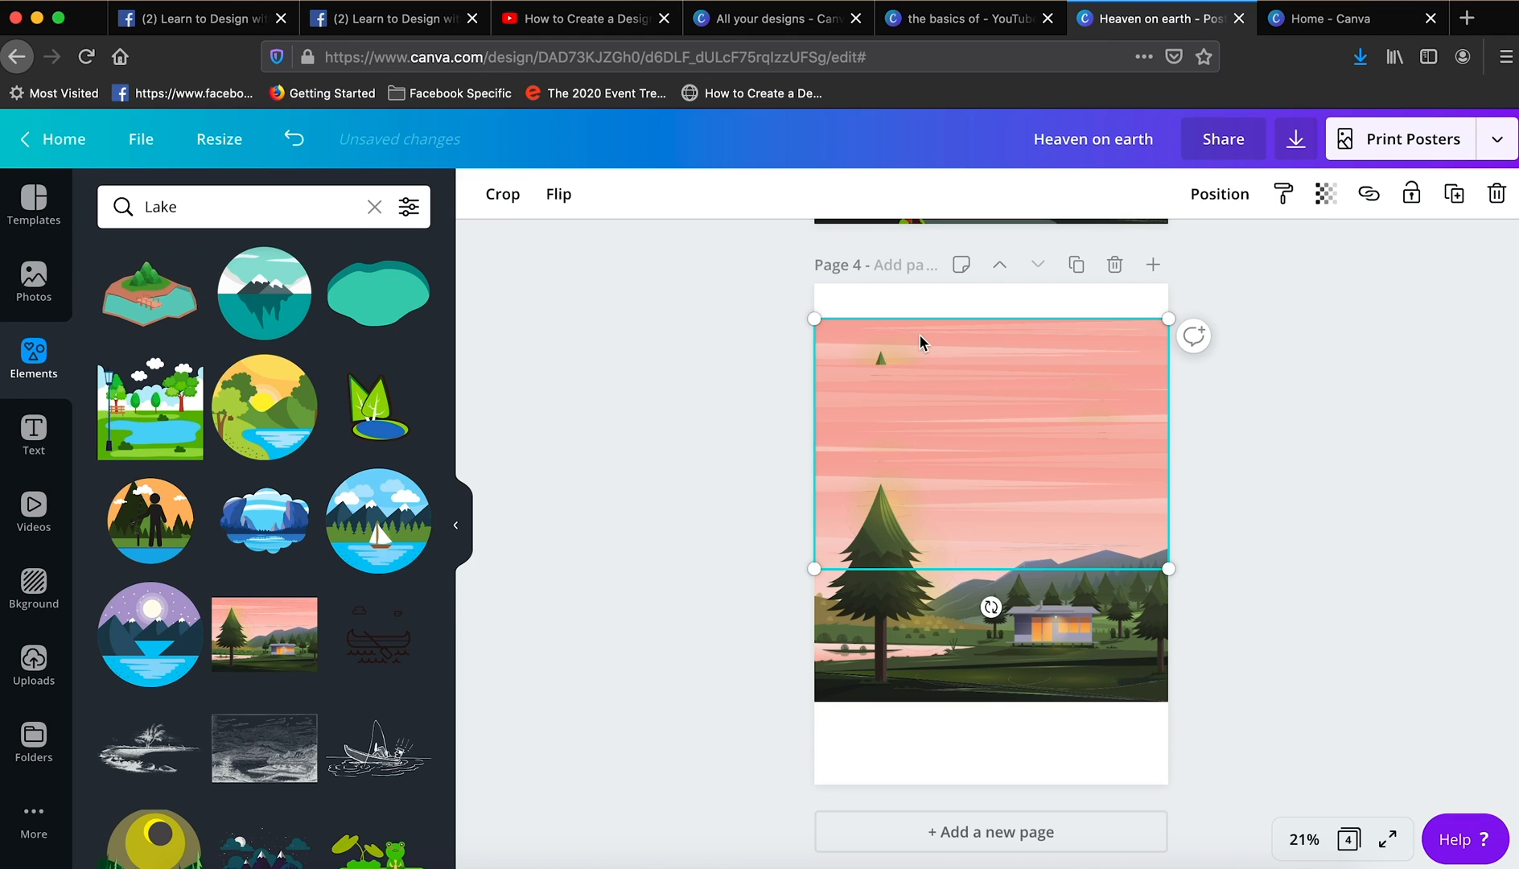
- Duplicate the raised scene copy again and move it up behind the others to fill the sky to the page's upper edge
click(1222, 349)
click(1104, 360)
click(1454, 194)
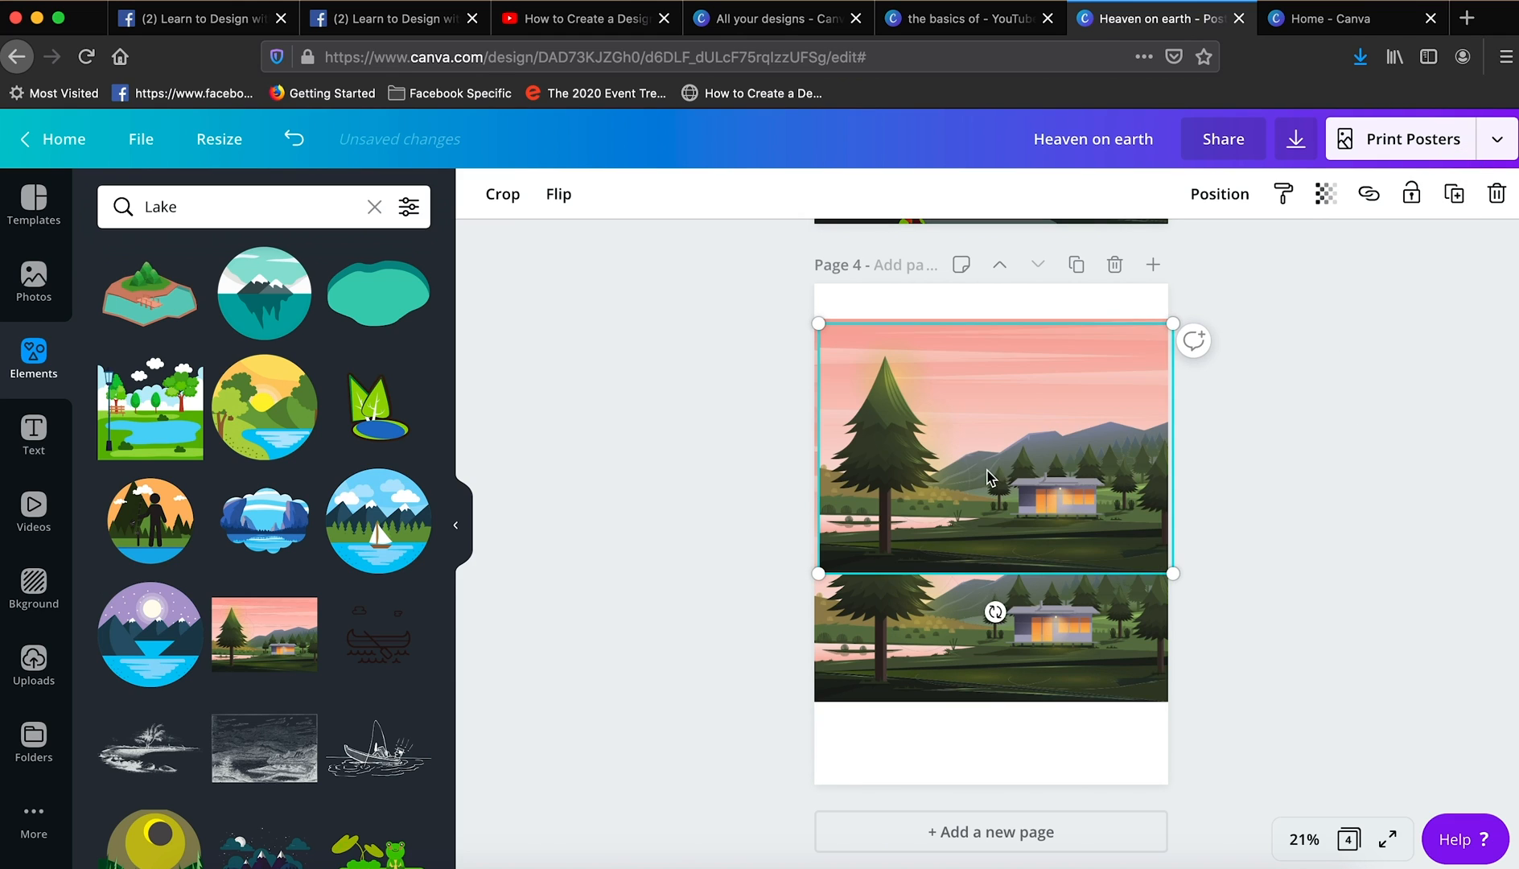
drag(997, 483, 993, 443)
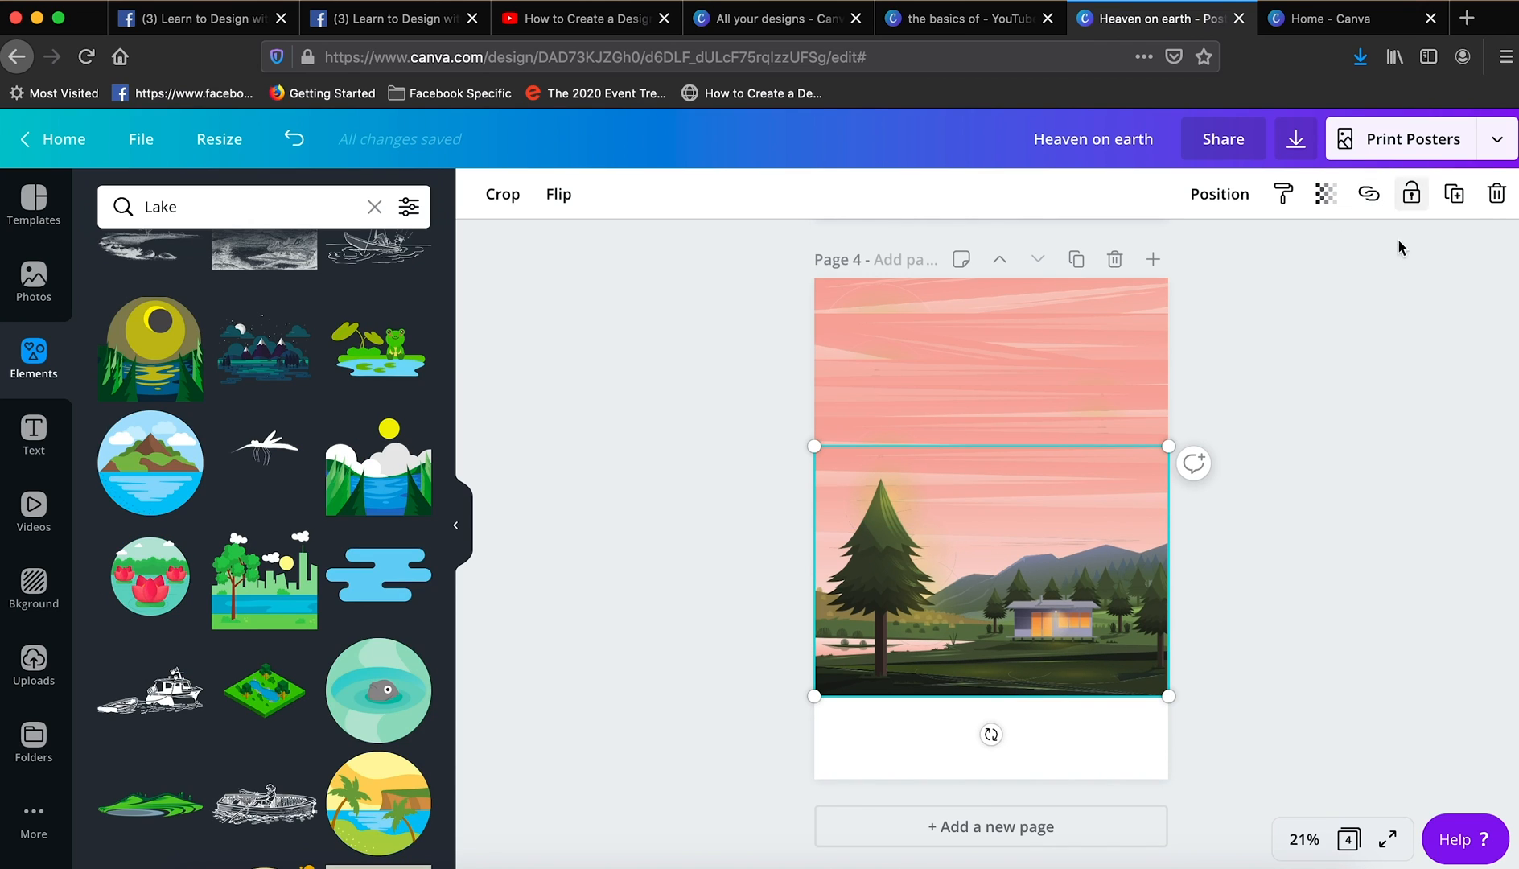
- Shift a copy of the cabin scene slightly downward and send it behind the original to extend the dark ground
drag(985, 621, 983, 646)
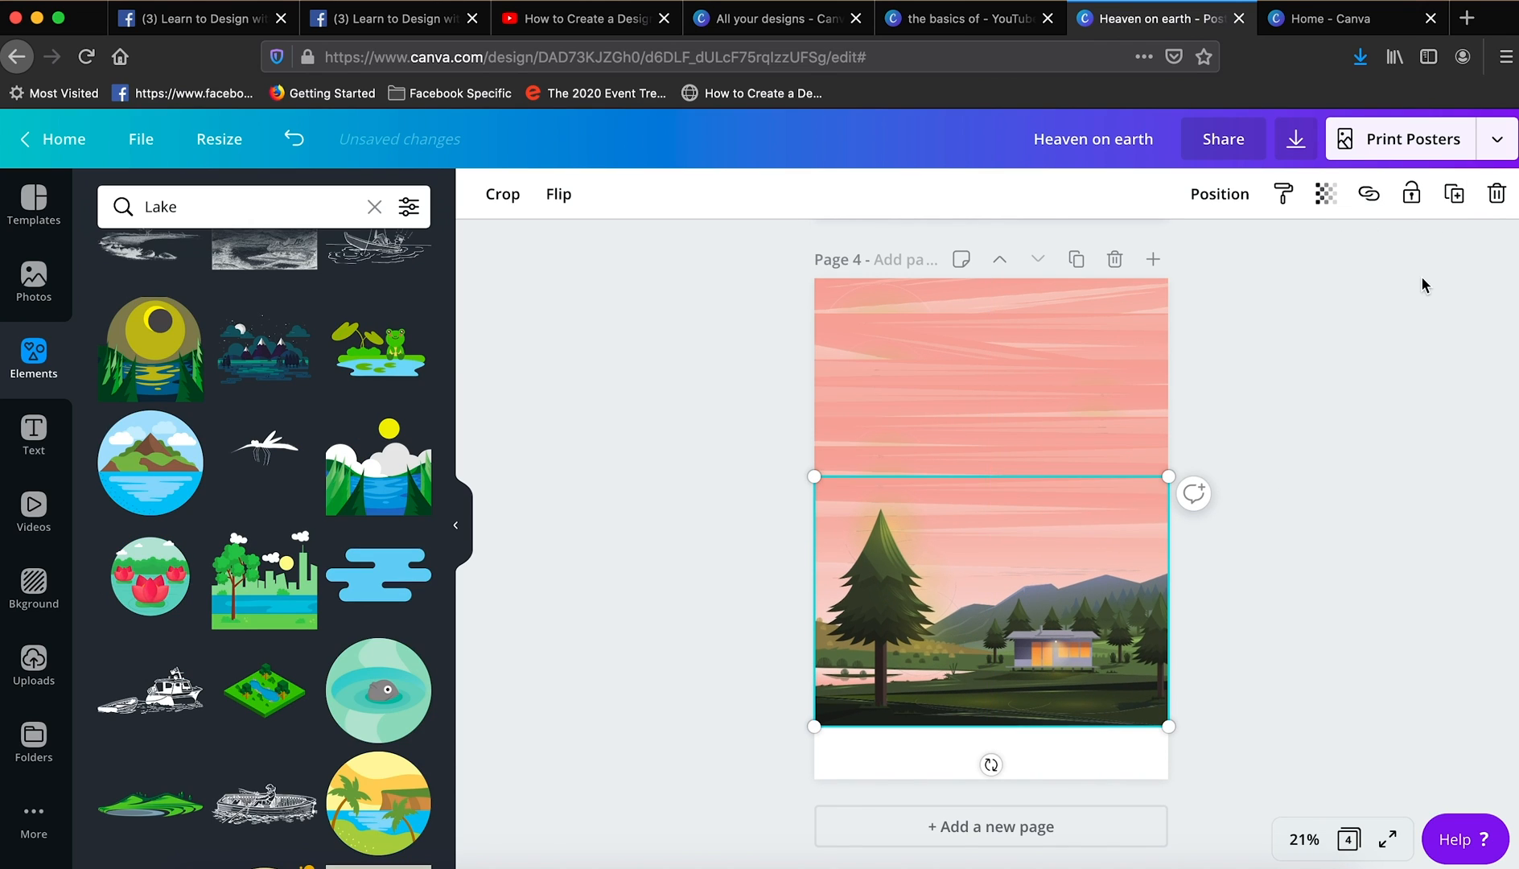
key(super+[)
drag(1007, 720, 1005, 708)
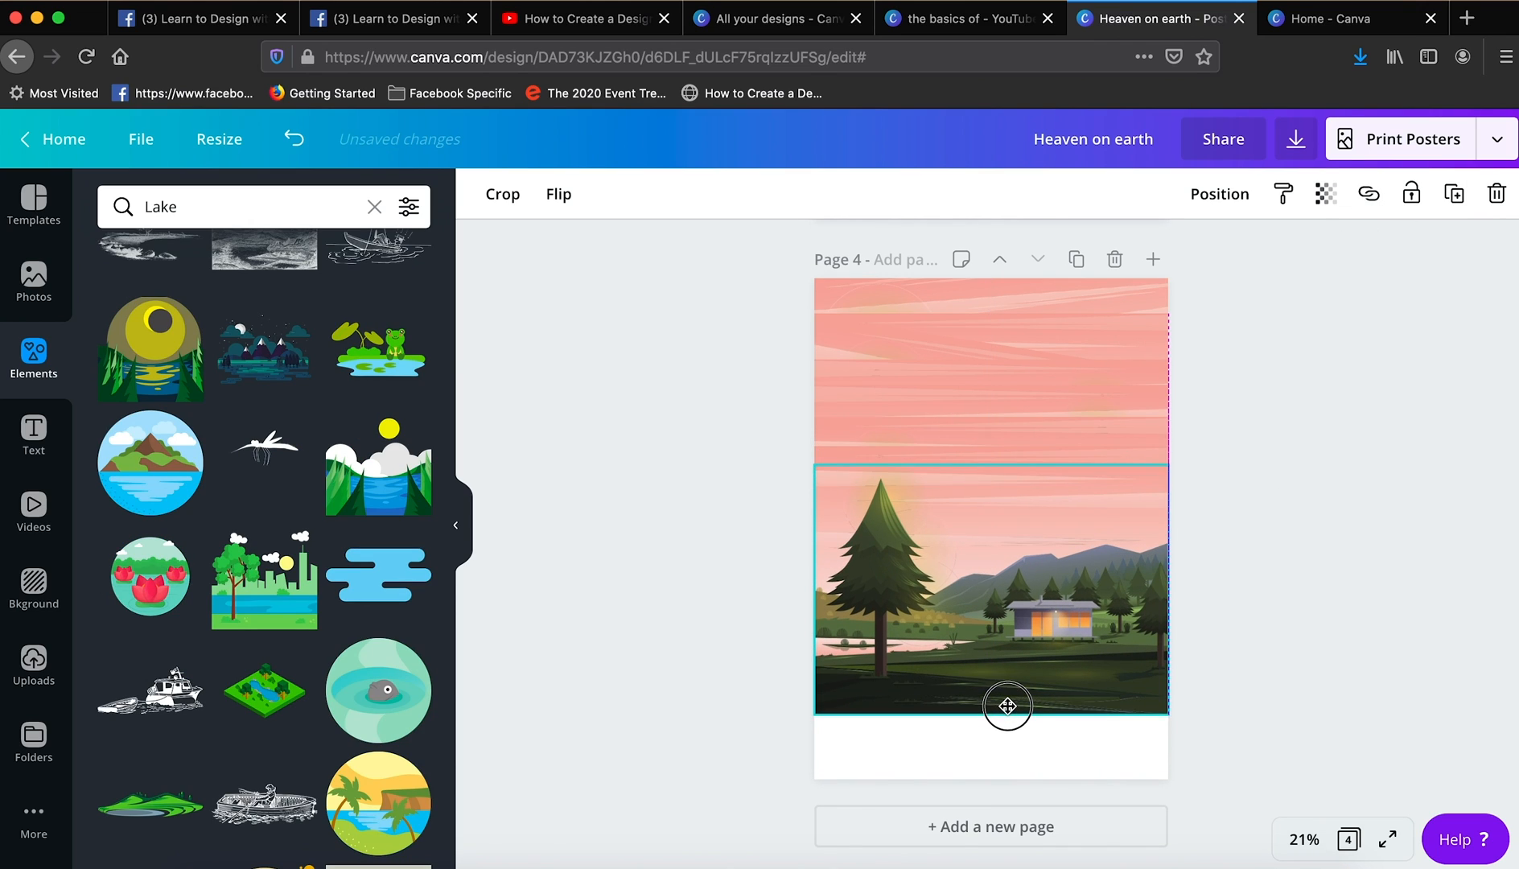
- Duplicate the lower scene copy, flip it horizontally, and layer it and a further duplicate progressively lower behind the original
click(1457, 194)
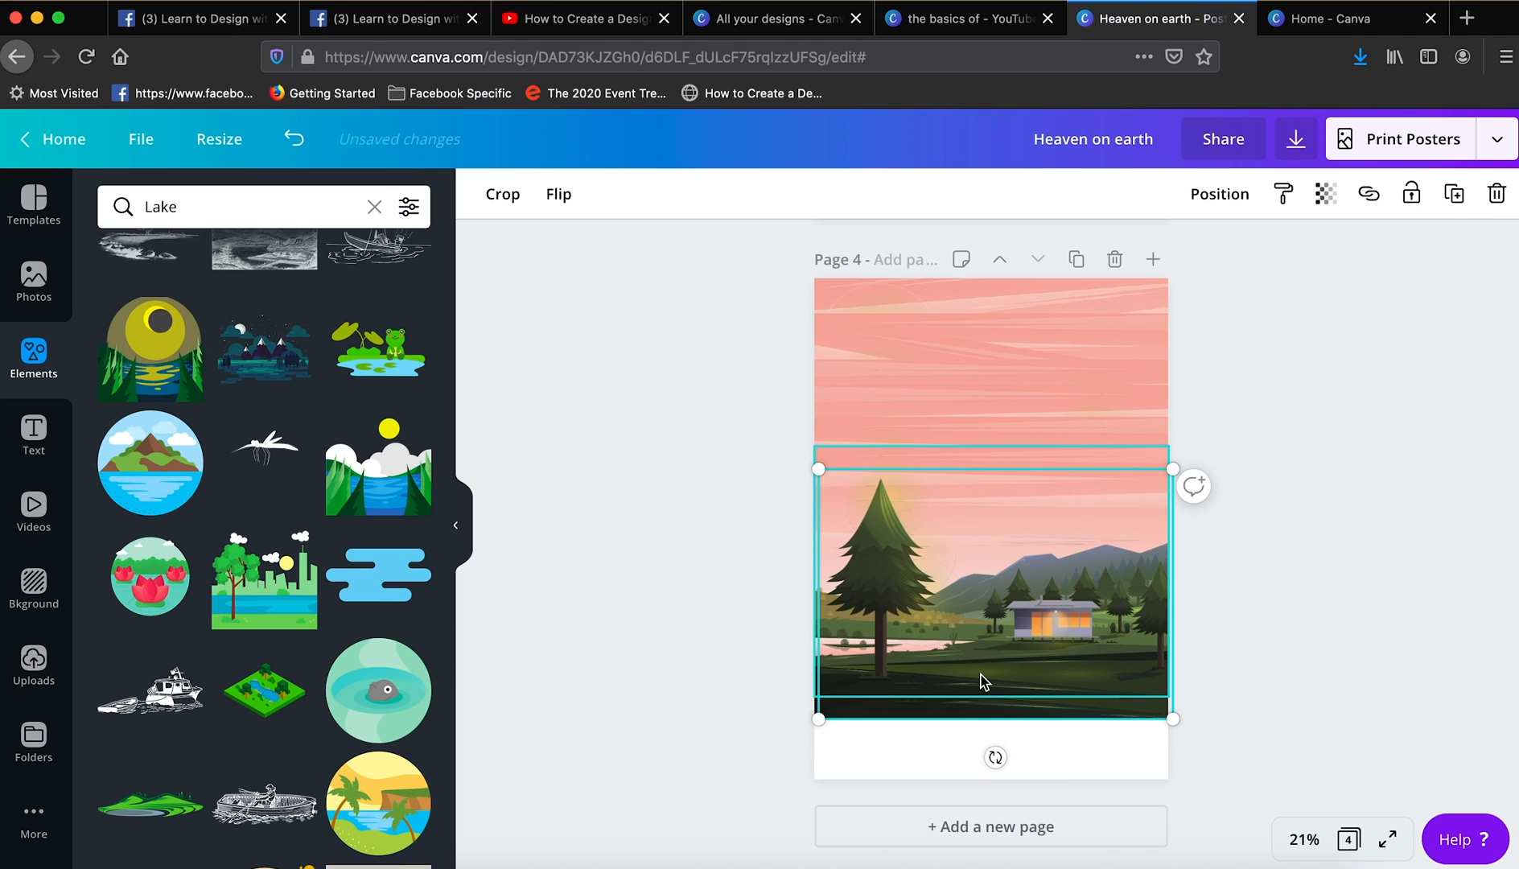
click(1319, 652)
drag(1051, 668, 1002, 676)
click(572, 199)
click(622, 252)
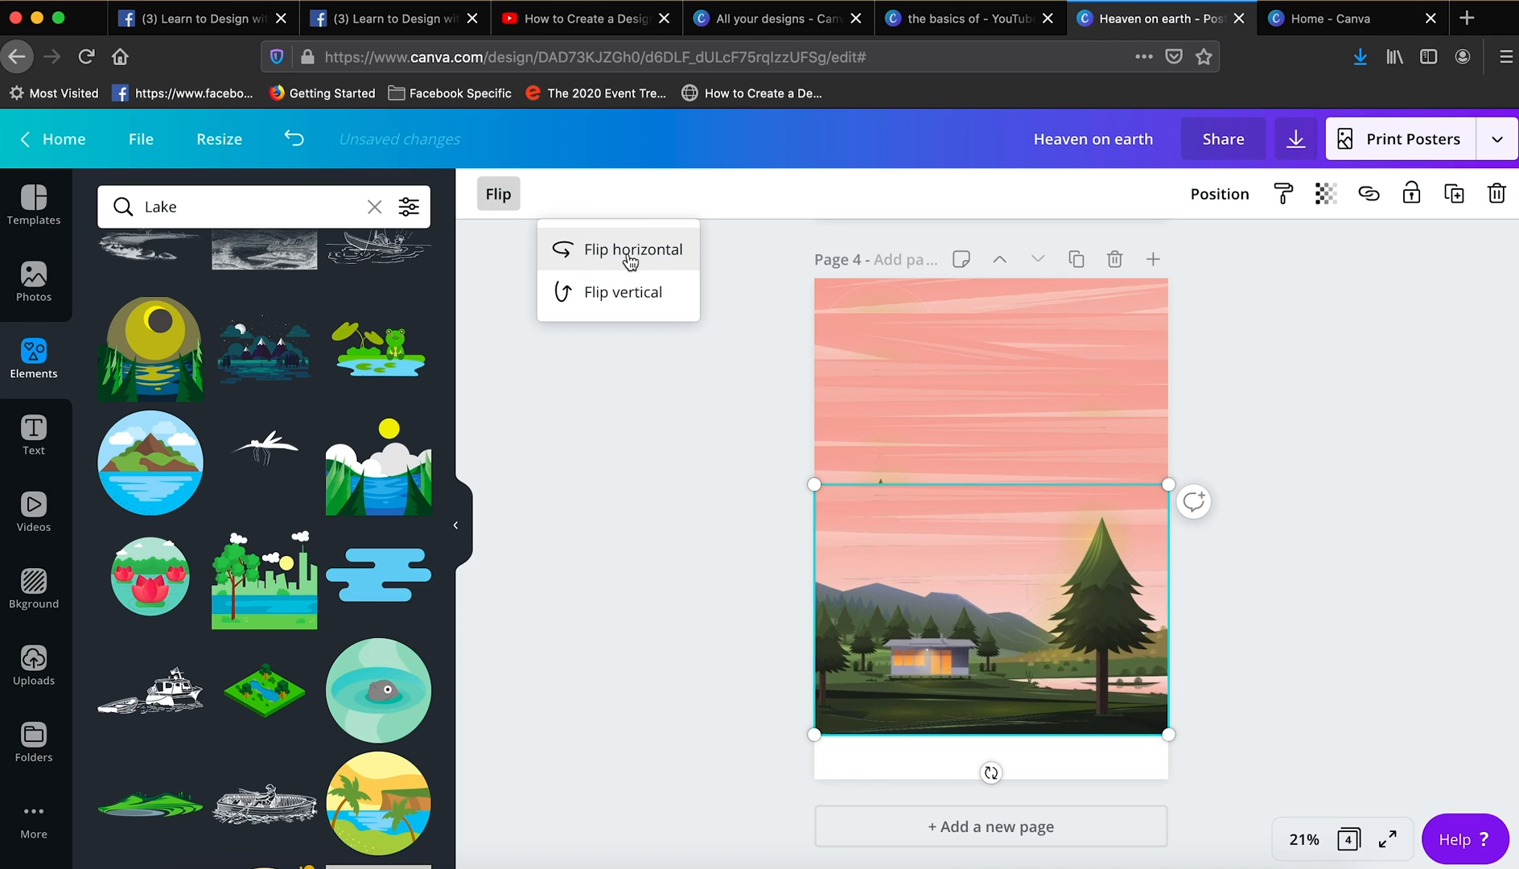
click(624, 255)
click(630, 262)
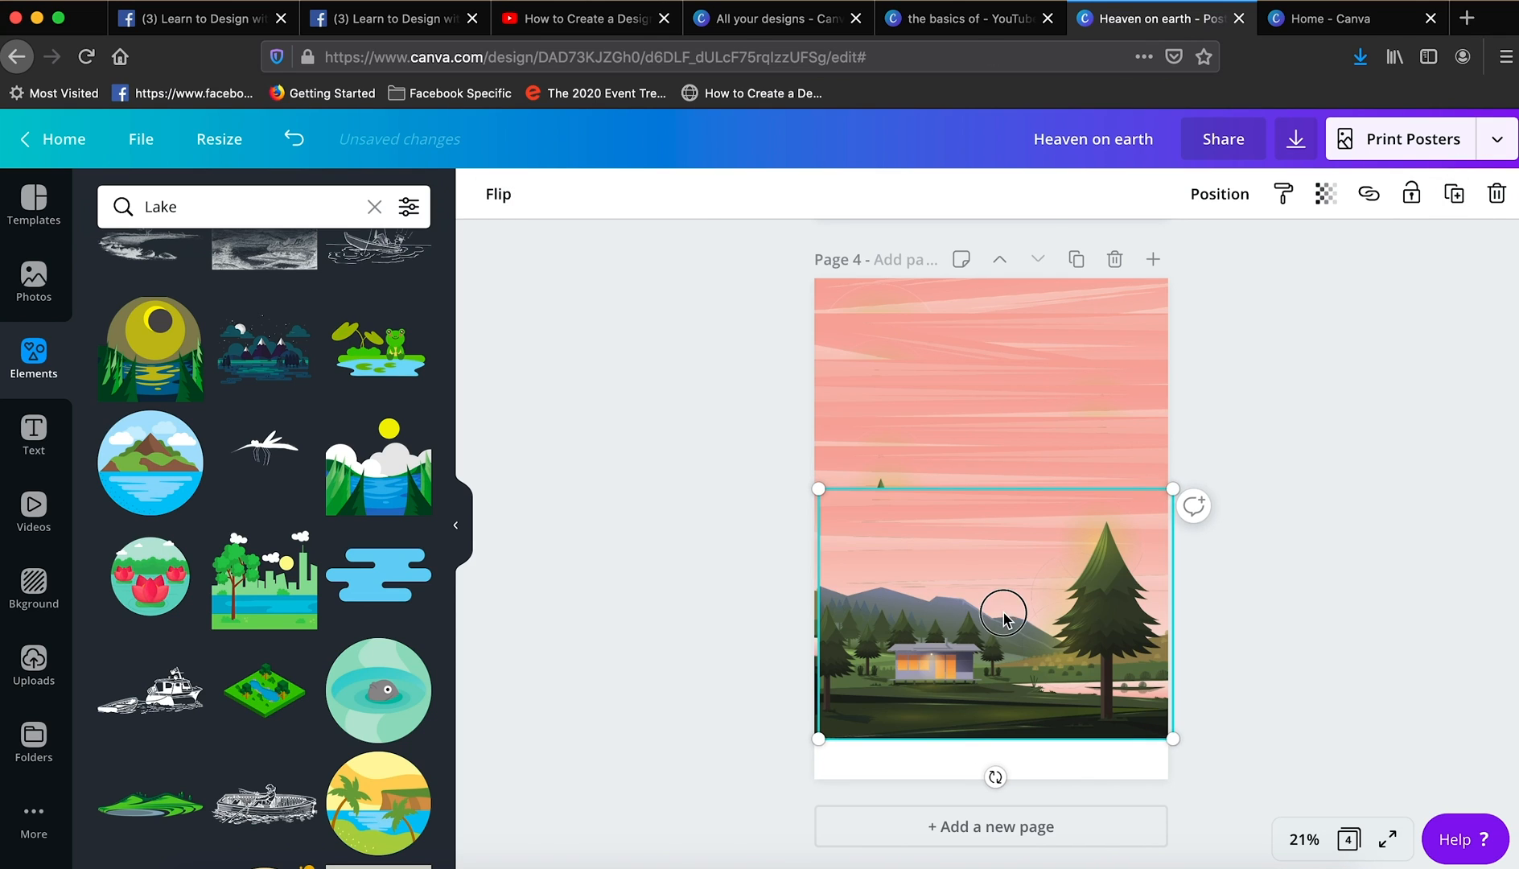
drag(1000, 611, 1001, 630)
key(super+[)
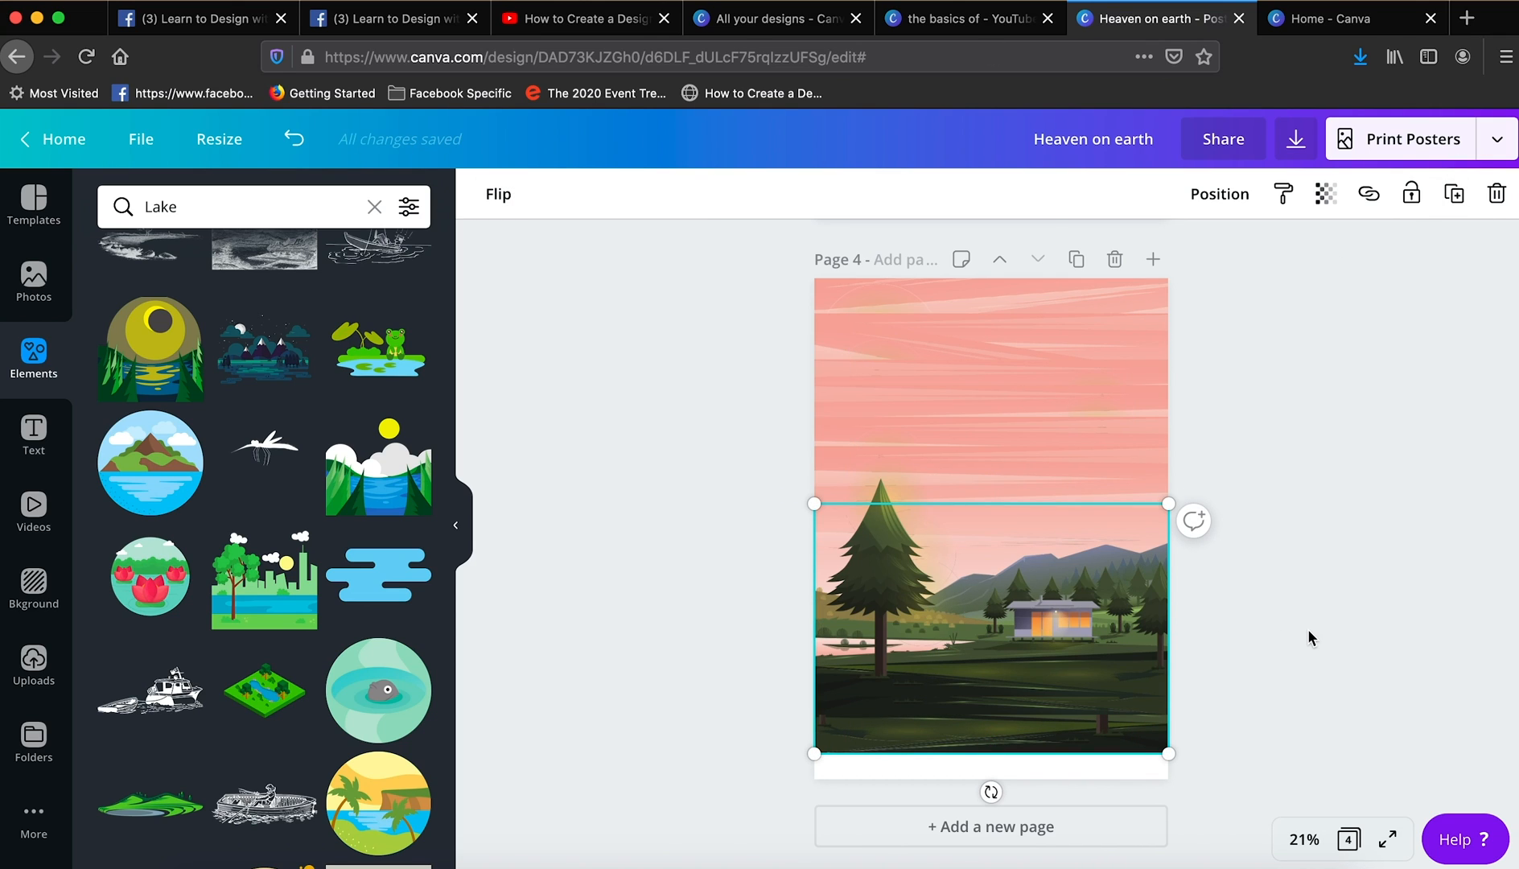
- Duplicate the lowest ground copy, enlarge it slightly and position it behind the scene to cover the page's lower edge
click(1456, 193)
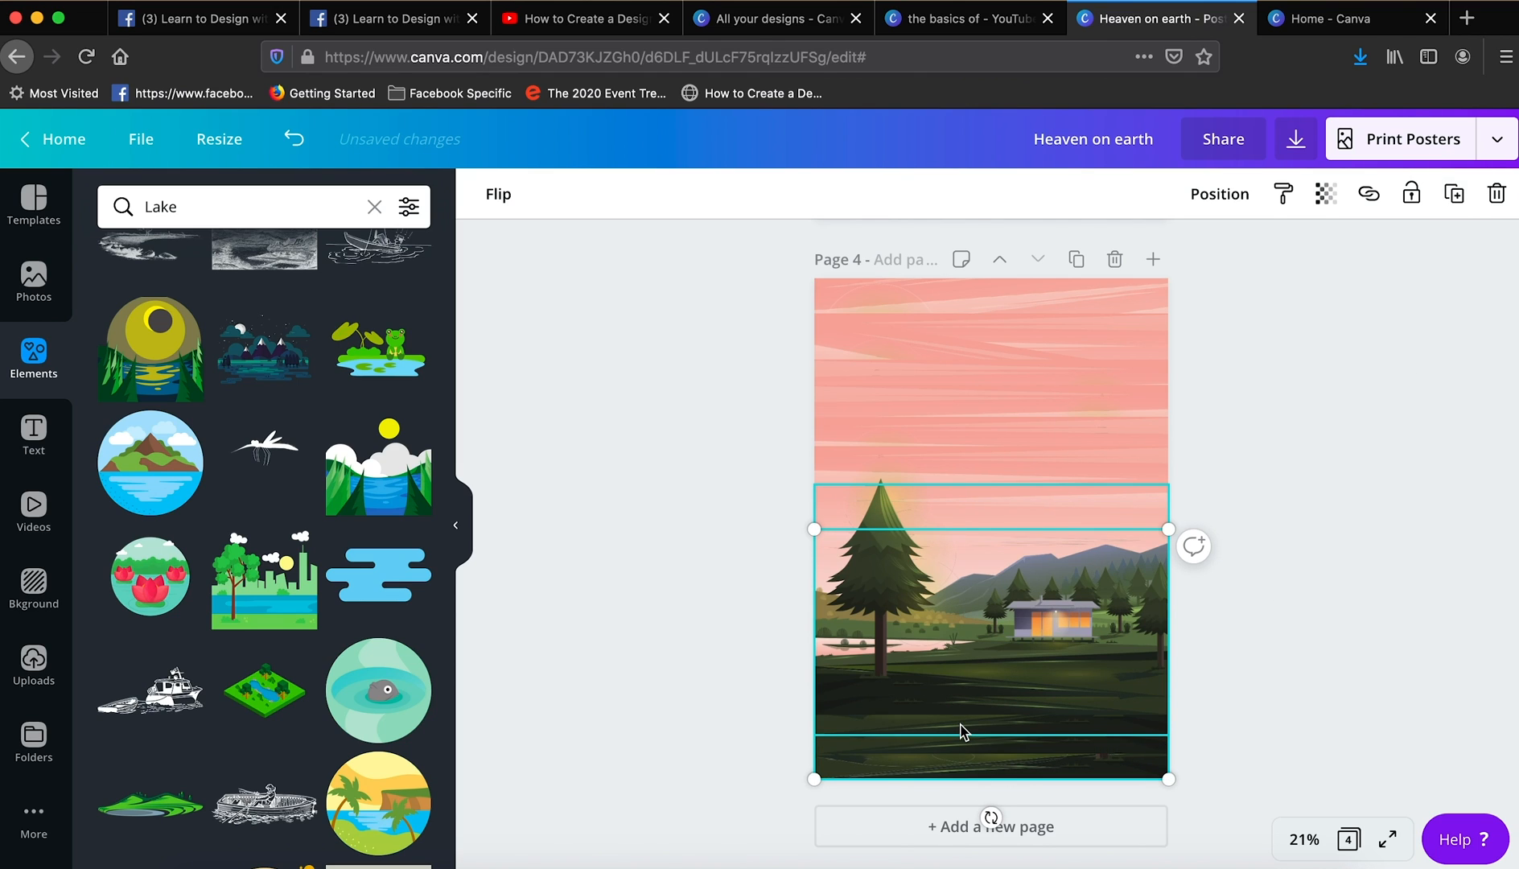
drag(814, 780, 781, 802)
drag(1116, 763, 1127, 738)
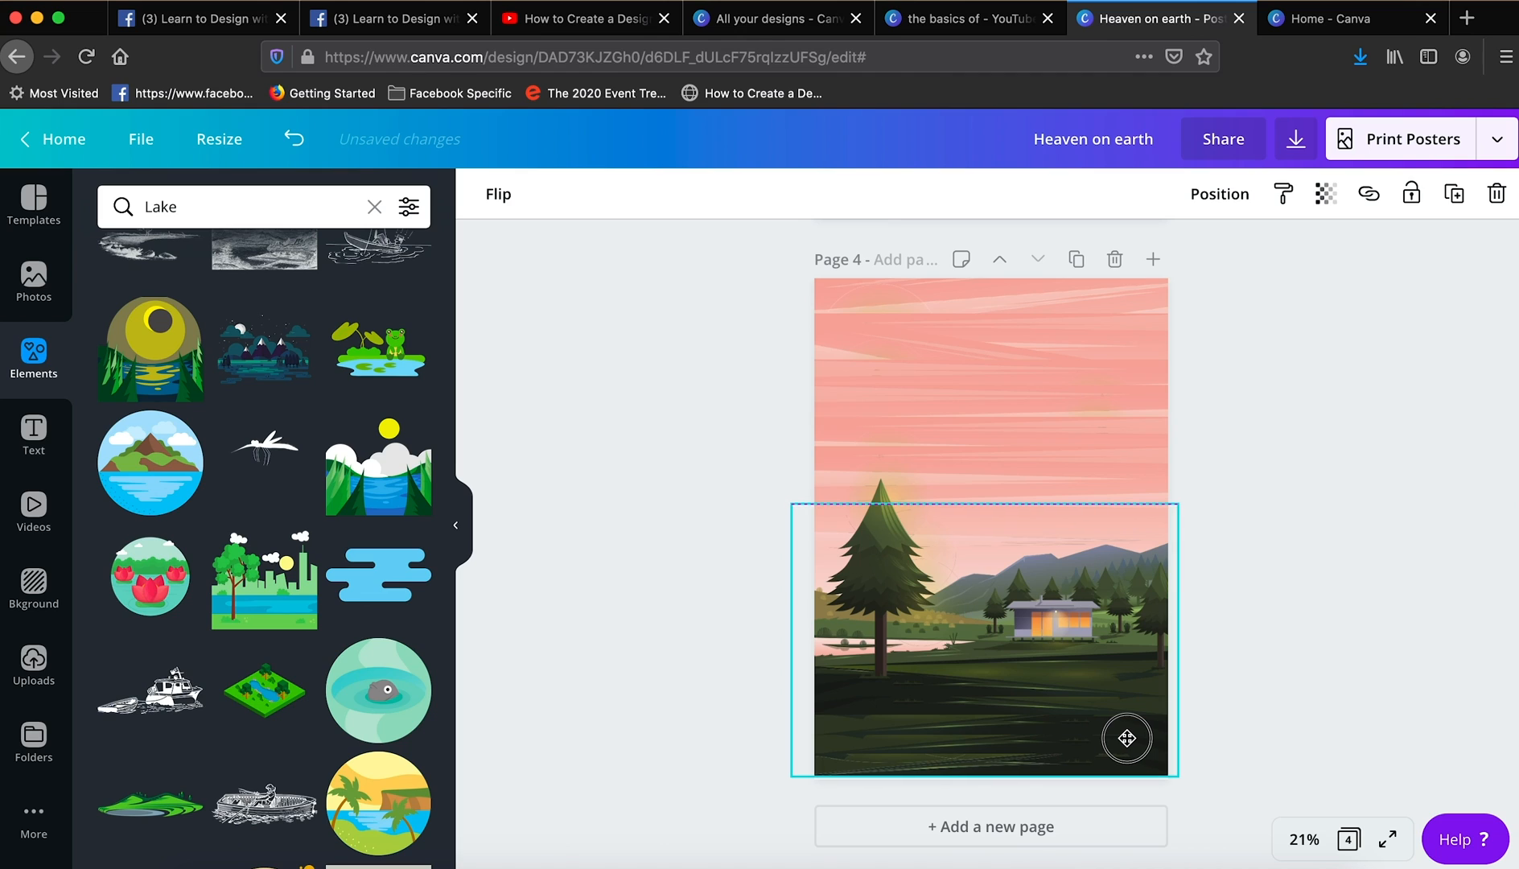
click(499, 194)
click(1303, 648)
- Search the elements for "Trees" and place the multicoloured-leaf tree partly over the page's left edge beside the lake
click(1304, 839)
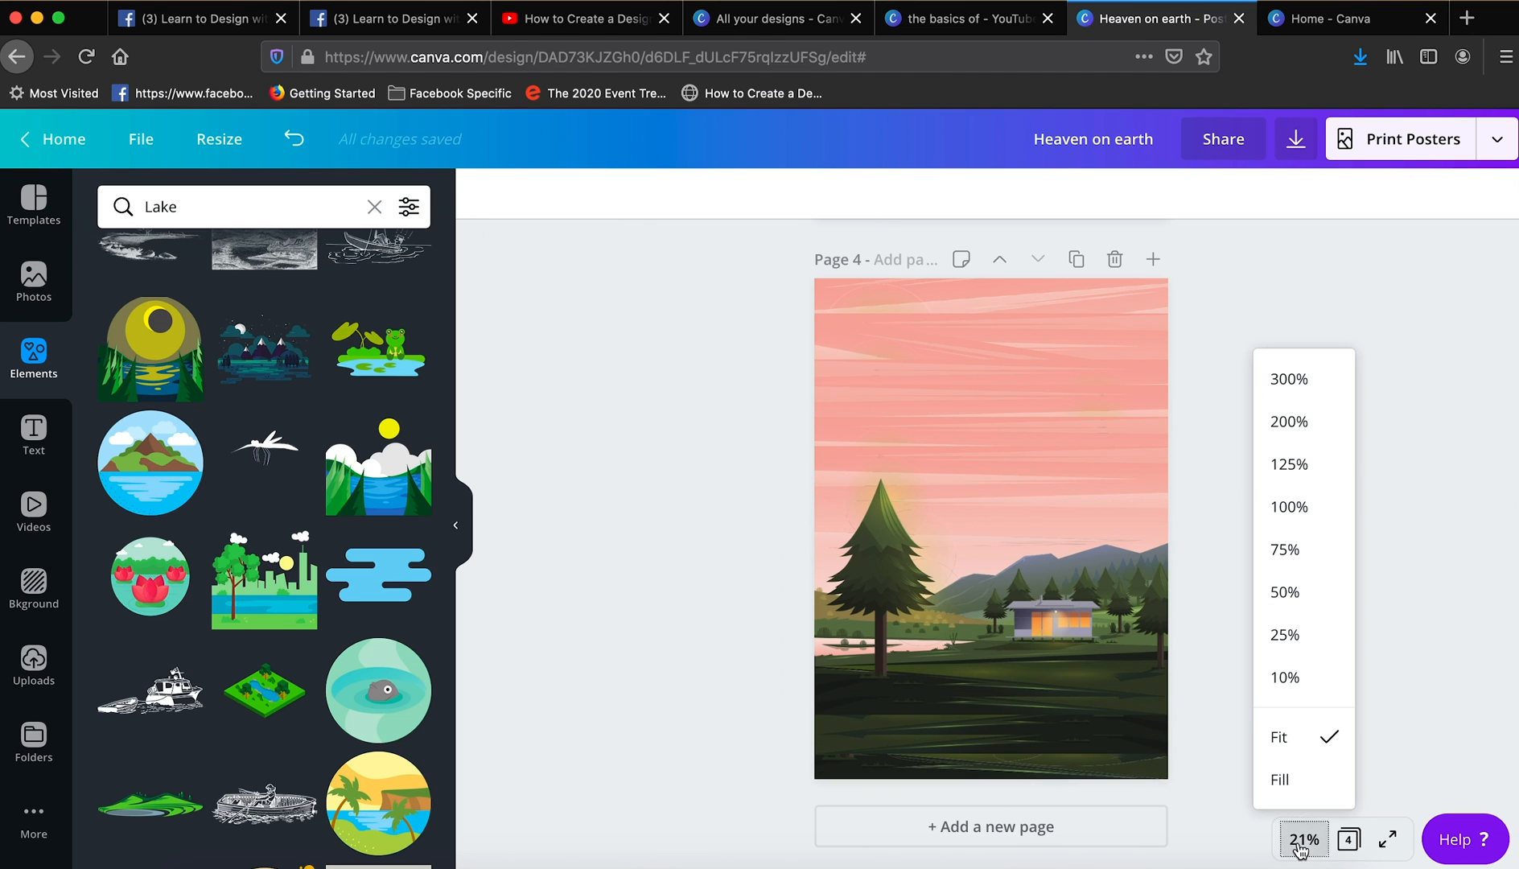
click(1288, 596)
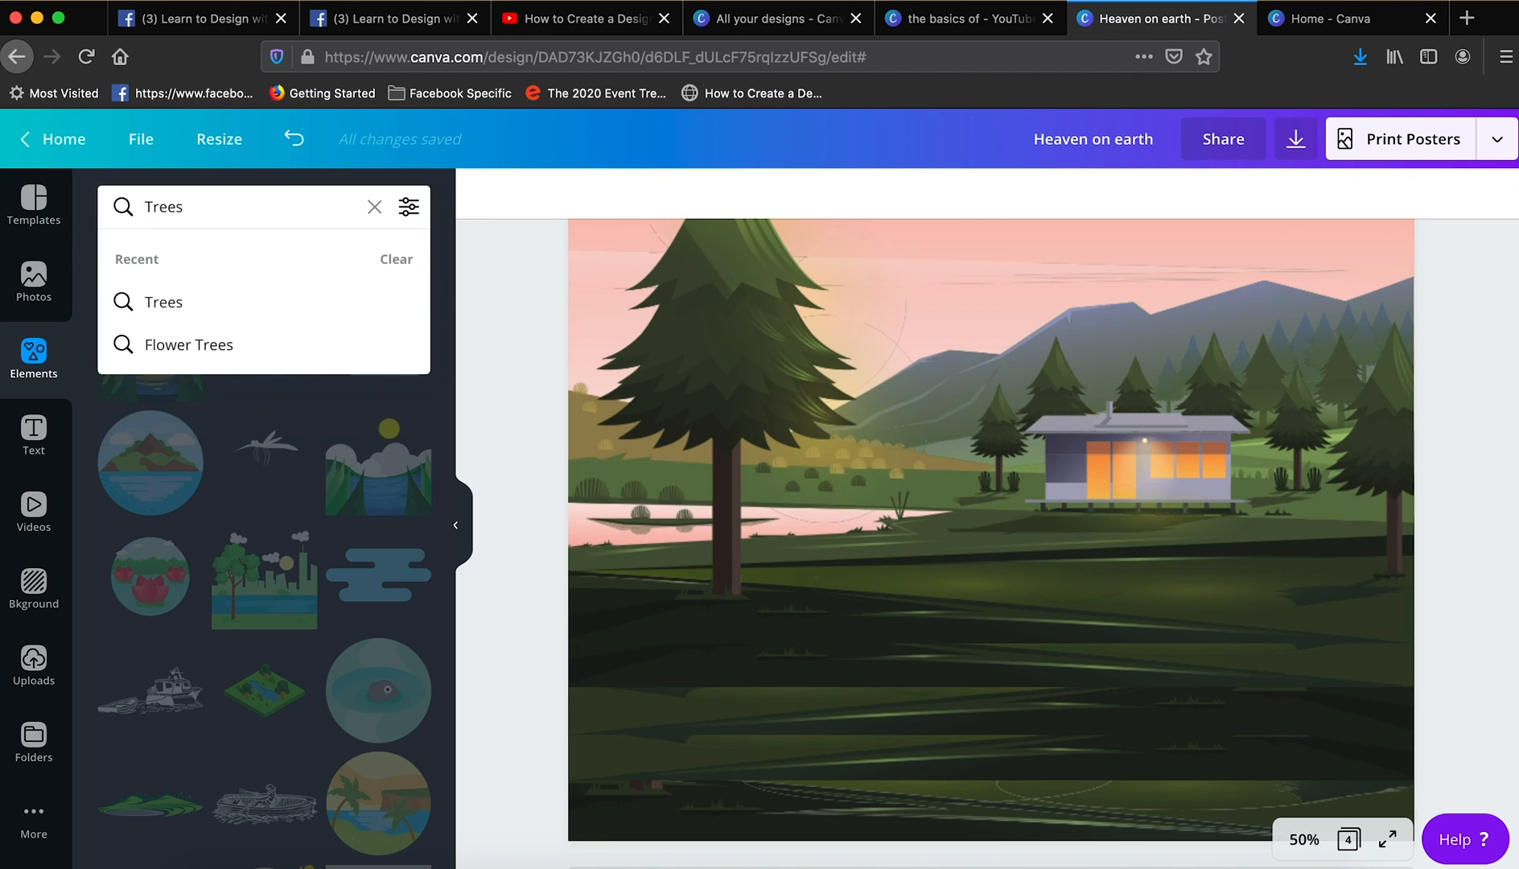
key(Return)
scroll(302, 684, down, 1)
scroll(303, 684, down, 6)
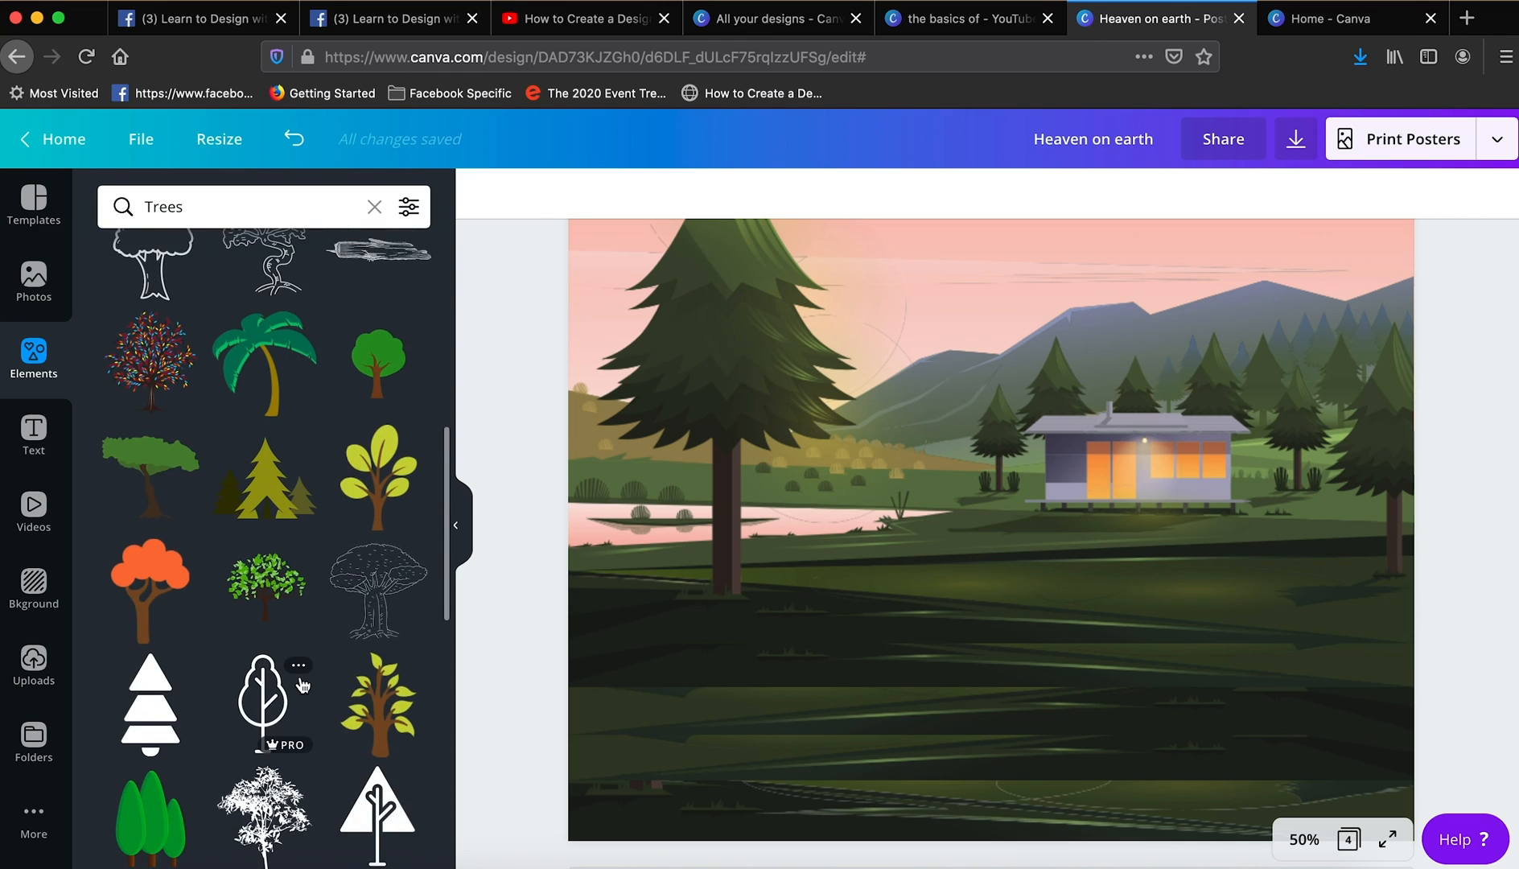
scroll(303, 684, up, 1)
click(186, 414)
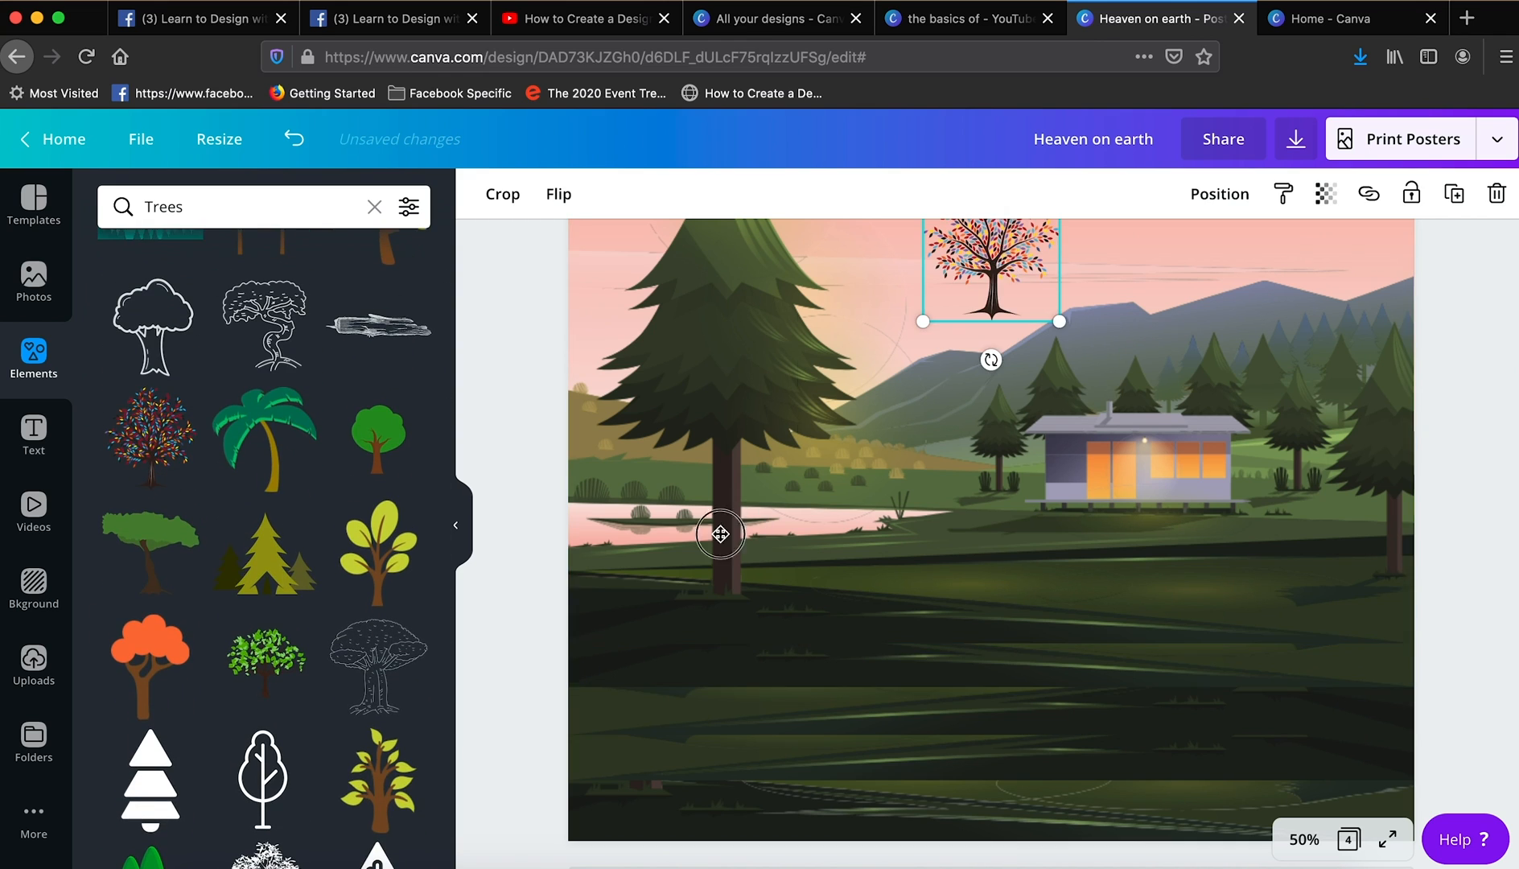
drag(990, 270, 570, 568)
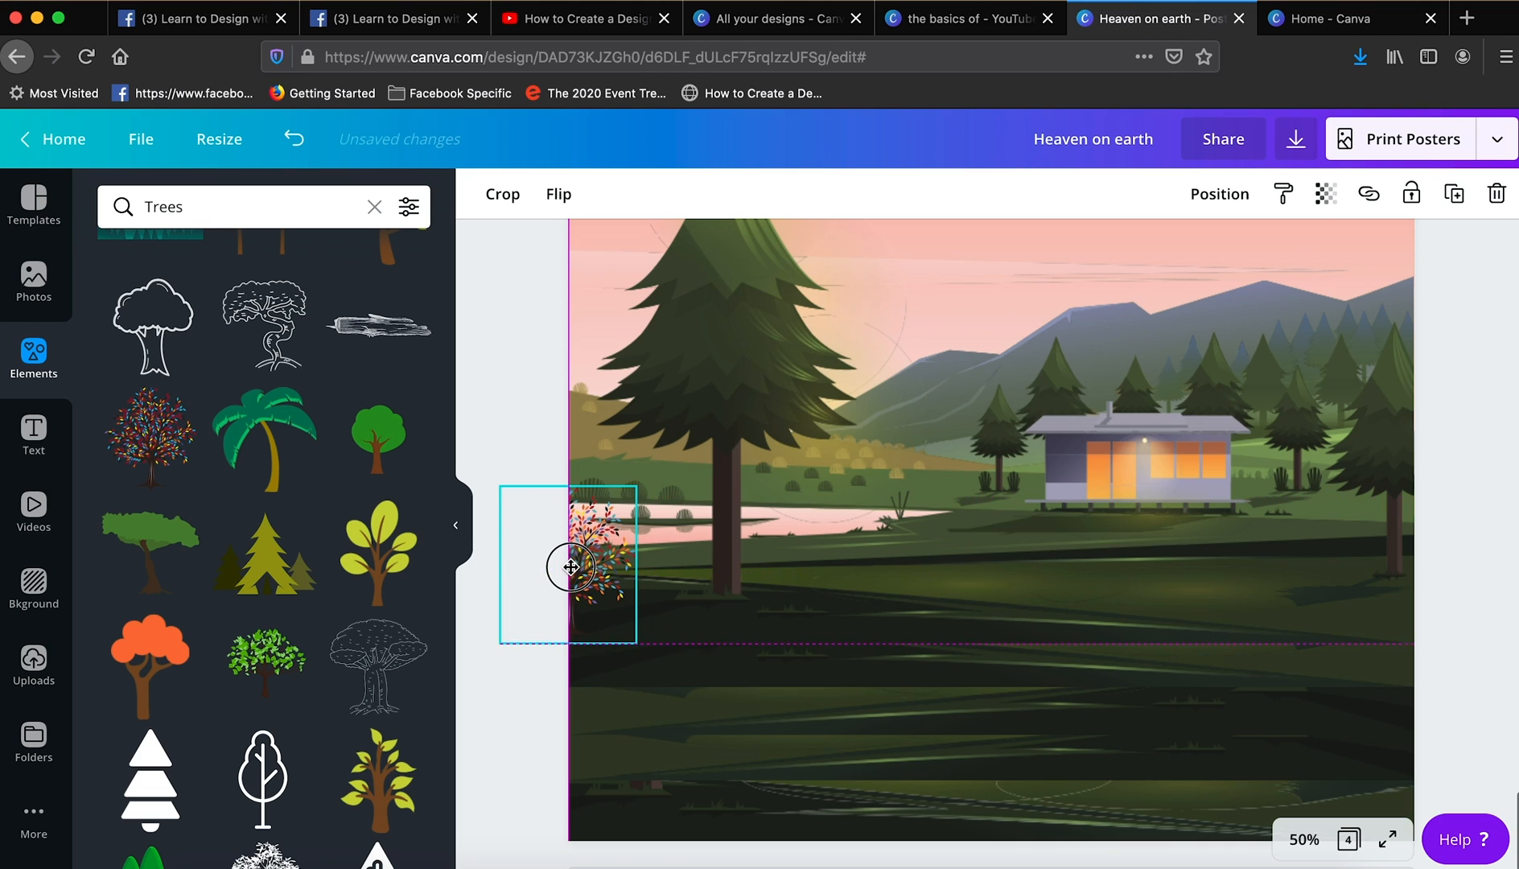
click(559, 505)
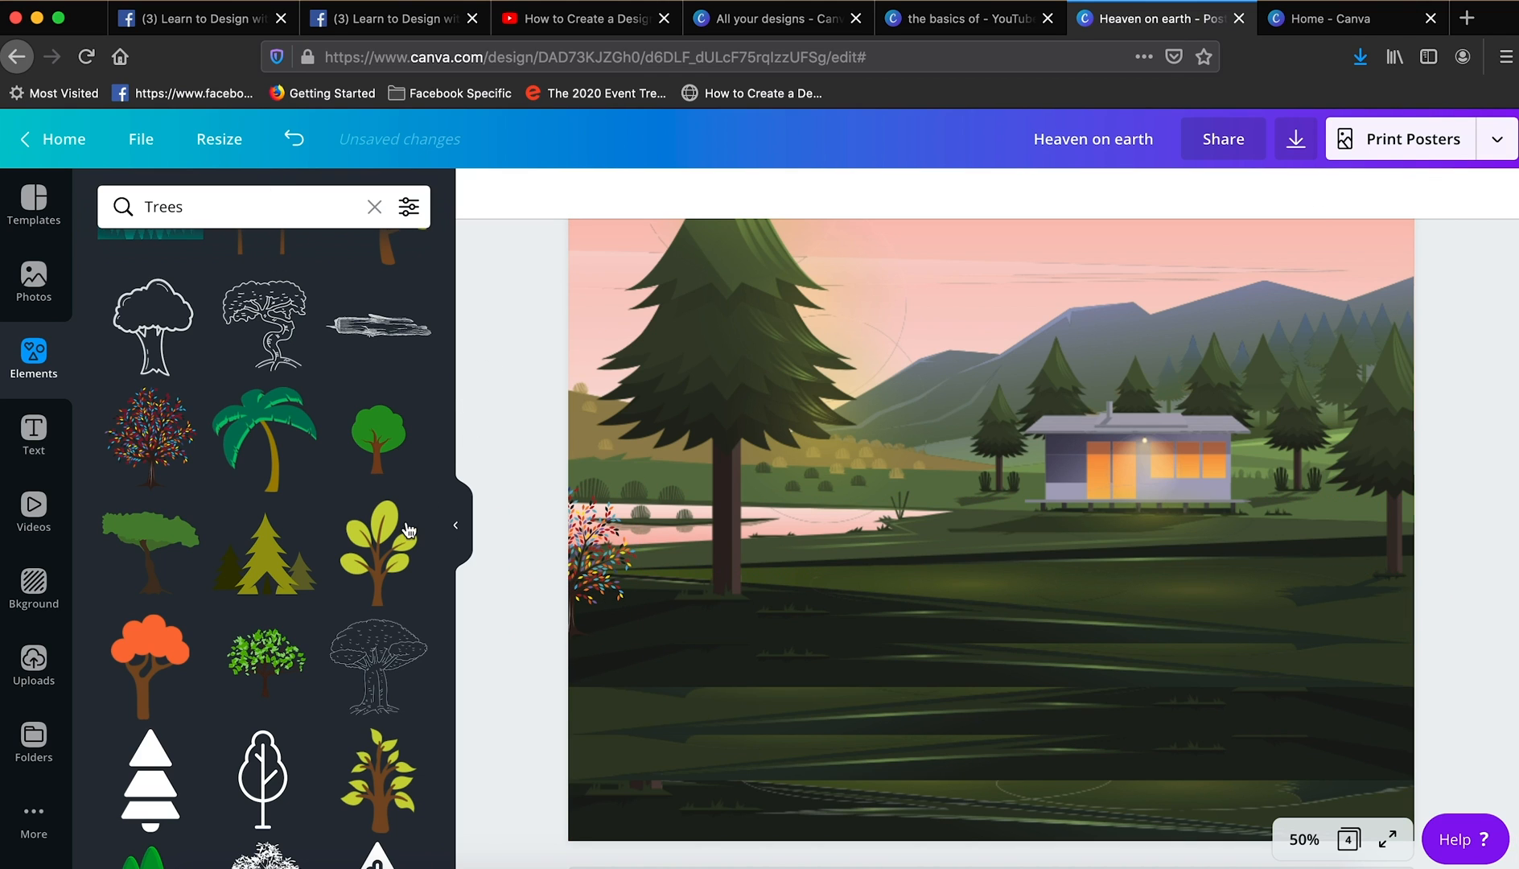
- Add the cluster of three green pines from the tree results, shrink it and place it on the hillside between the lake and the cabin
scroll(322, 644, down, 10)
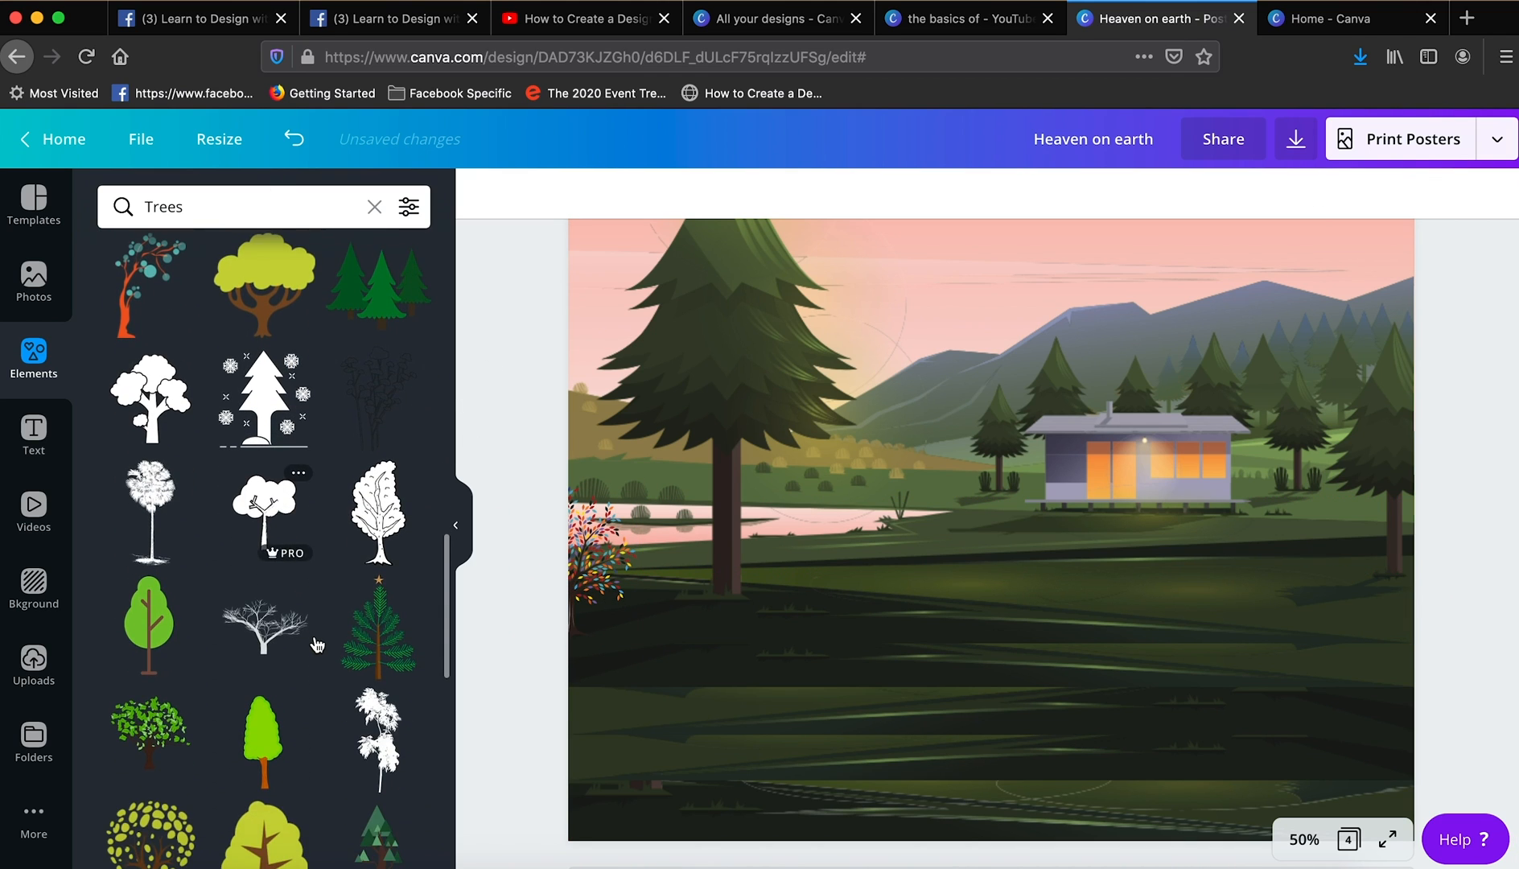
scroll(317, 646, down, 7)
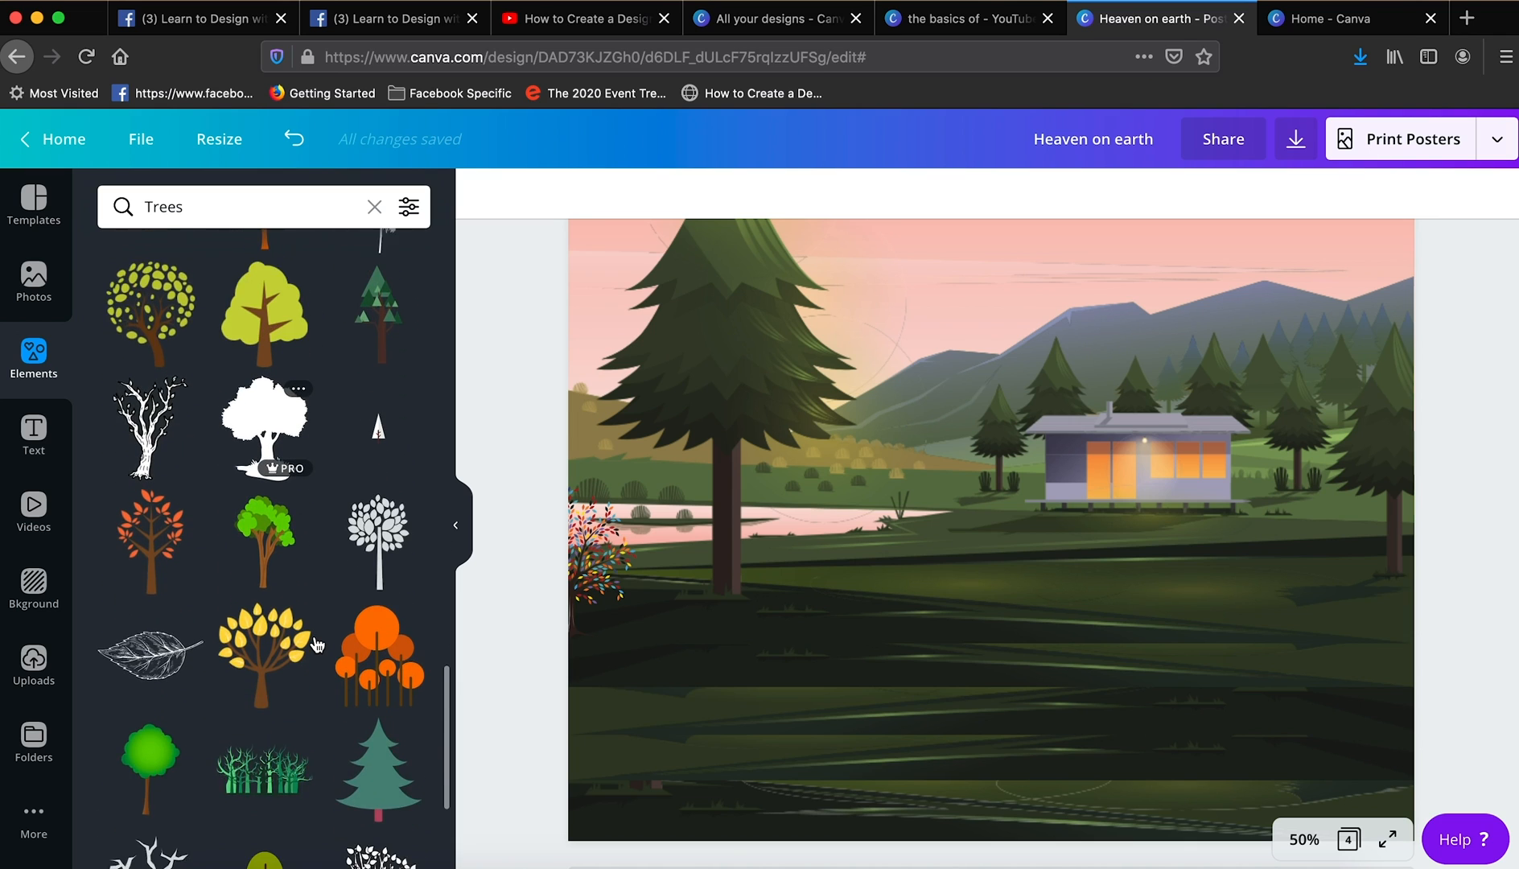
scroll(316, 644, down, 10)
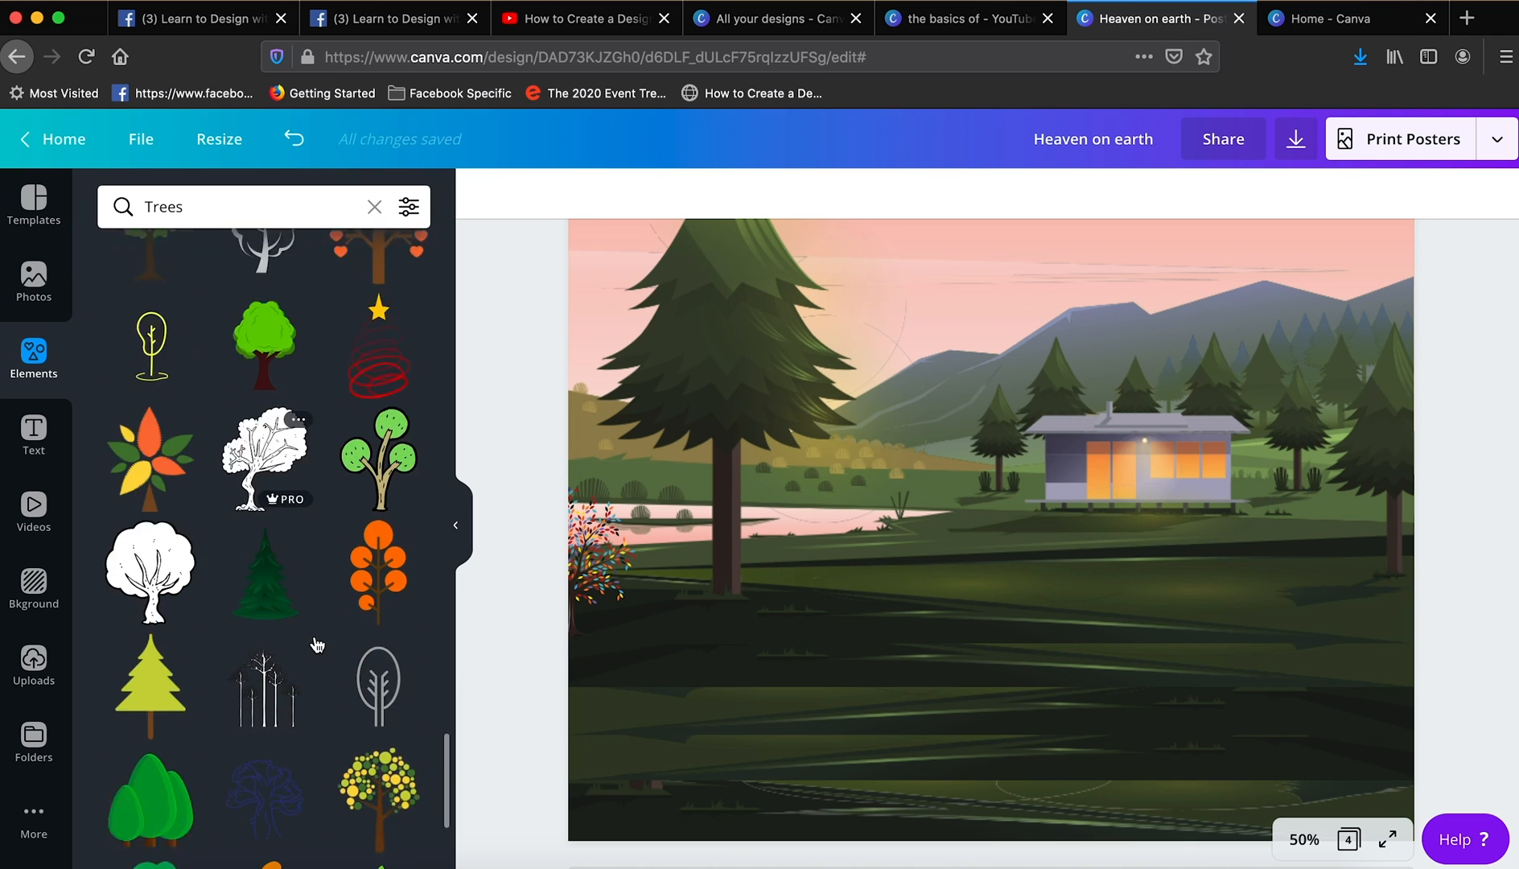
scroll(317, 644, down, 10)
click(377, 519)
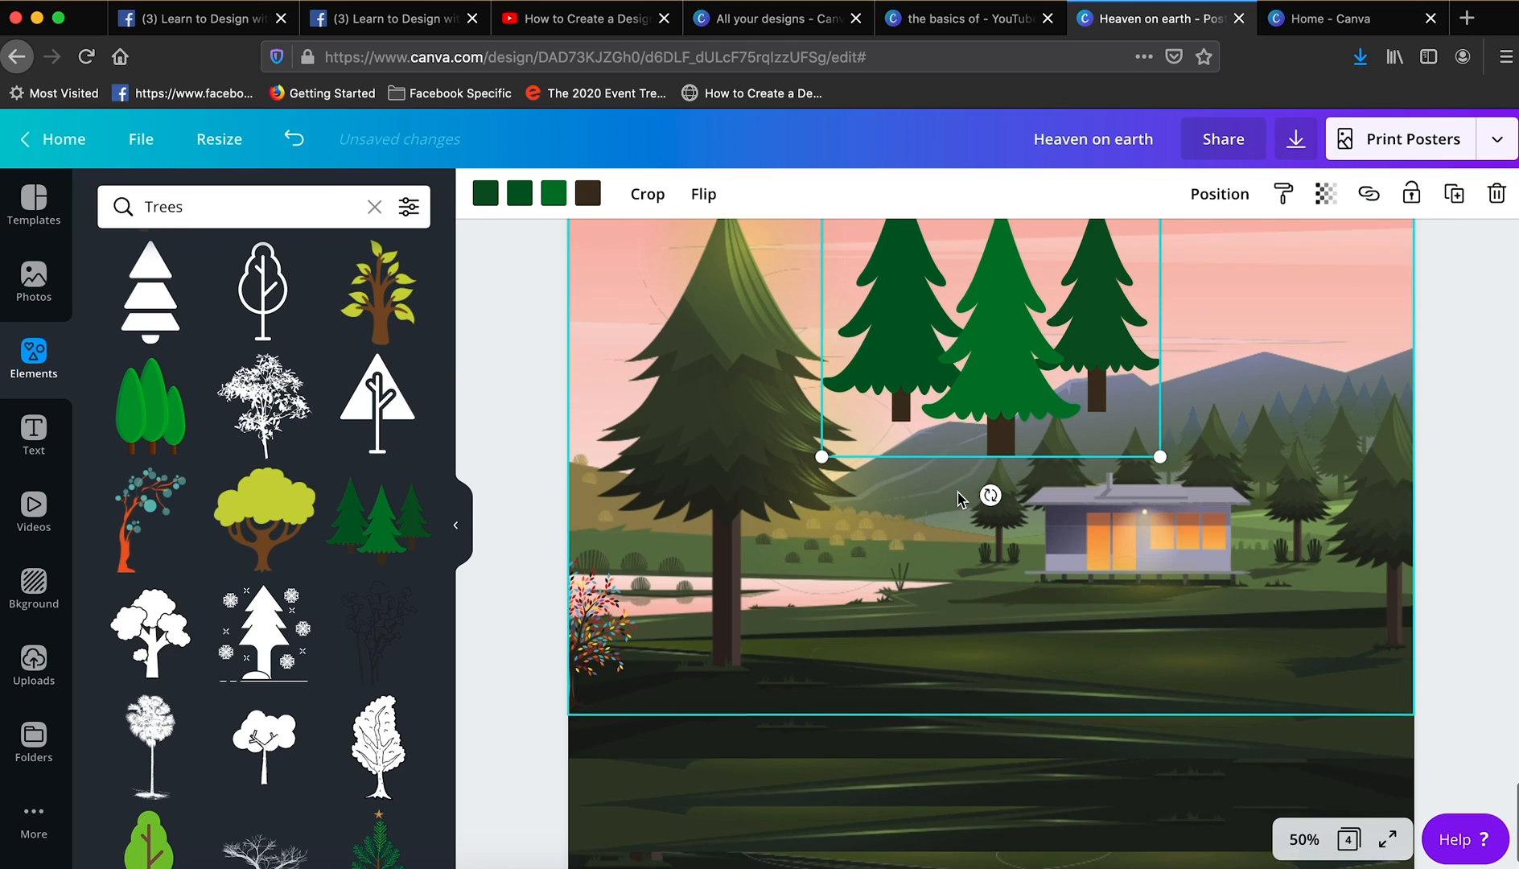
drag(1017, 334, 1003, 542)
drag(1146, 683, 940, 495)
- Duplicate the small pine cluster several times and spread the copies over the hillside behind the lake to form a grove
click(1455, 194)
click(1455, 194)
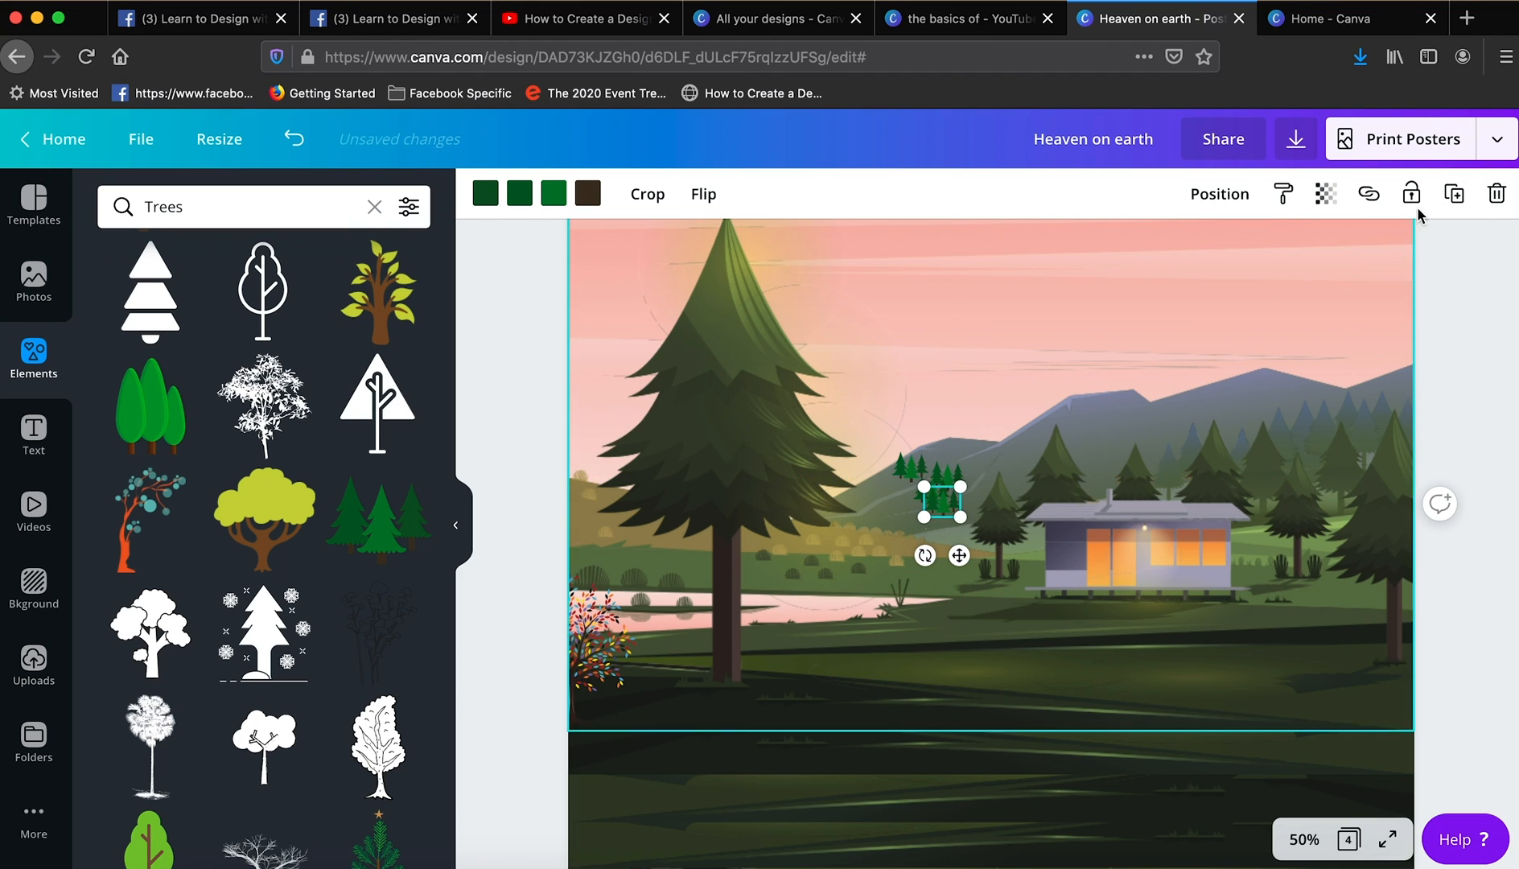
click(1455, 194)
drag(970, 523, 893, 496)
click(1456, 194)
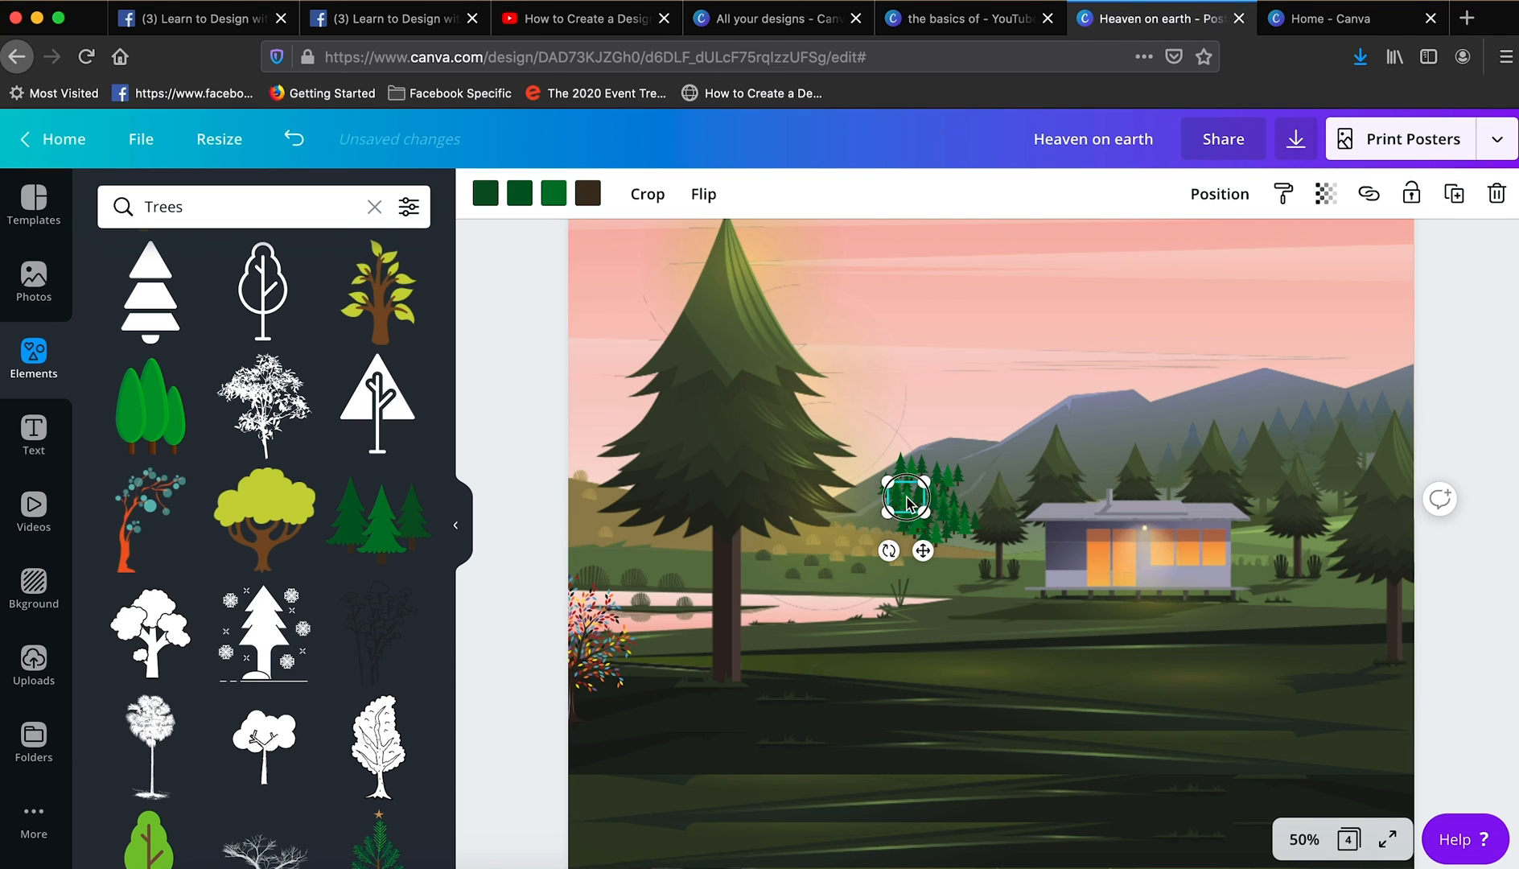
- Place further copies of the small pine cluster beside the cabin's right wall and among the large pines near the page's right edge
click(1455, 194)
drag(962, 543, 1253, 549)
click(1489, 392)
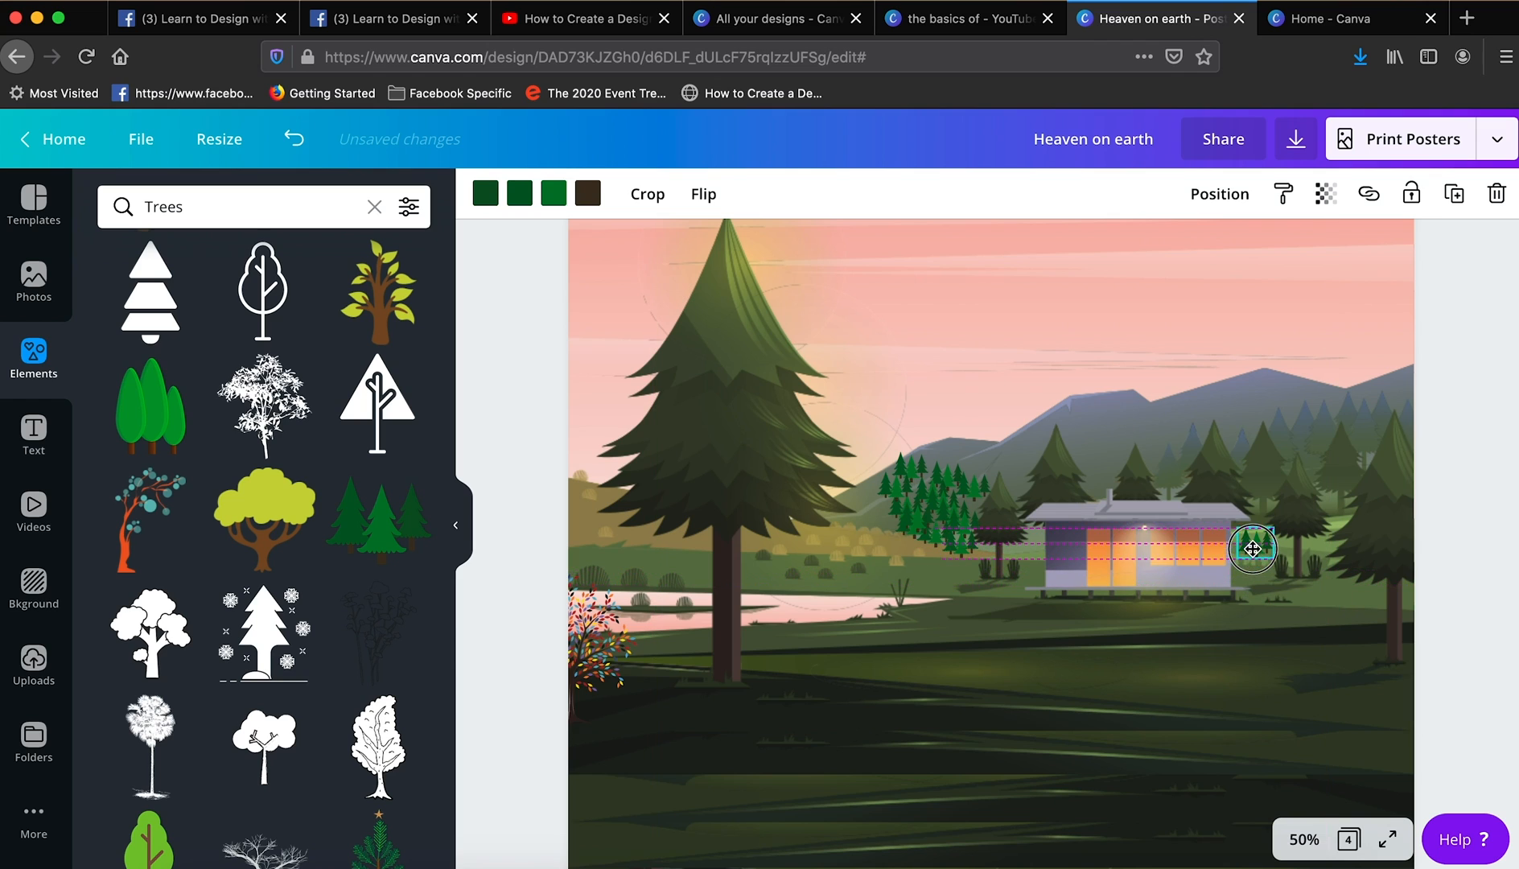
click(1454, 194)
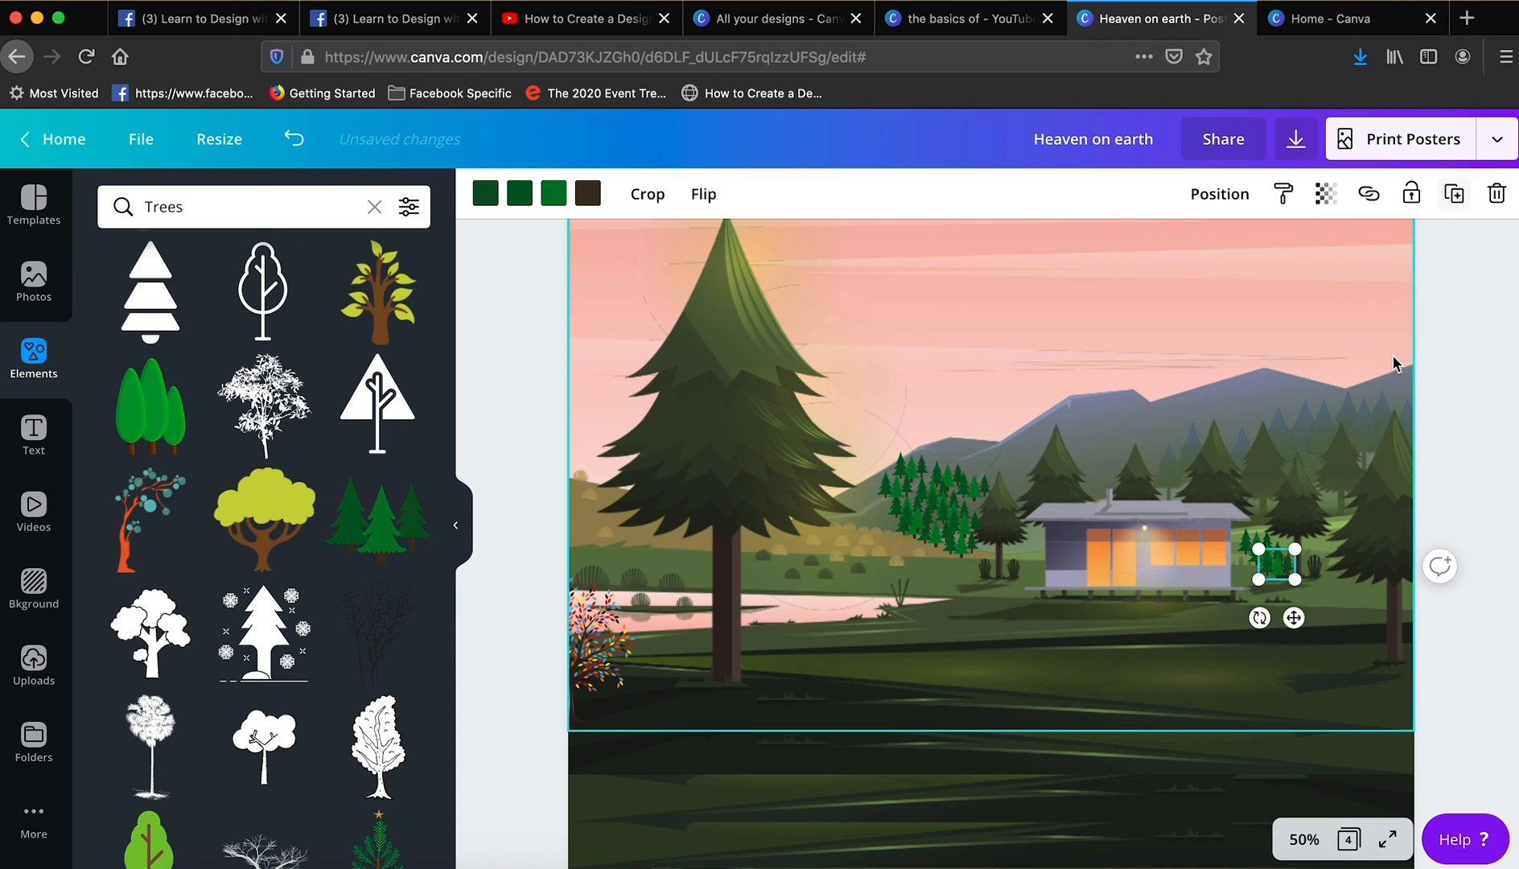
drag(1278, 563, 1337, 582)
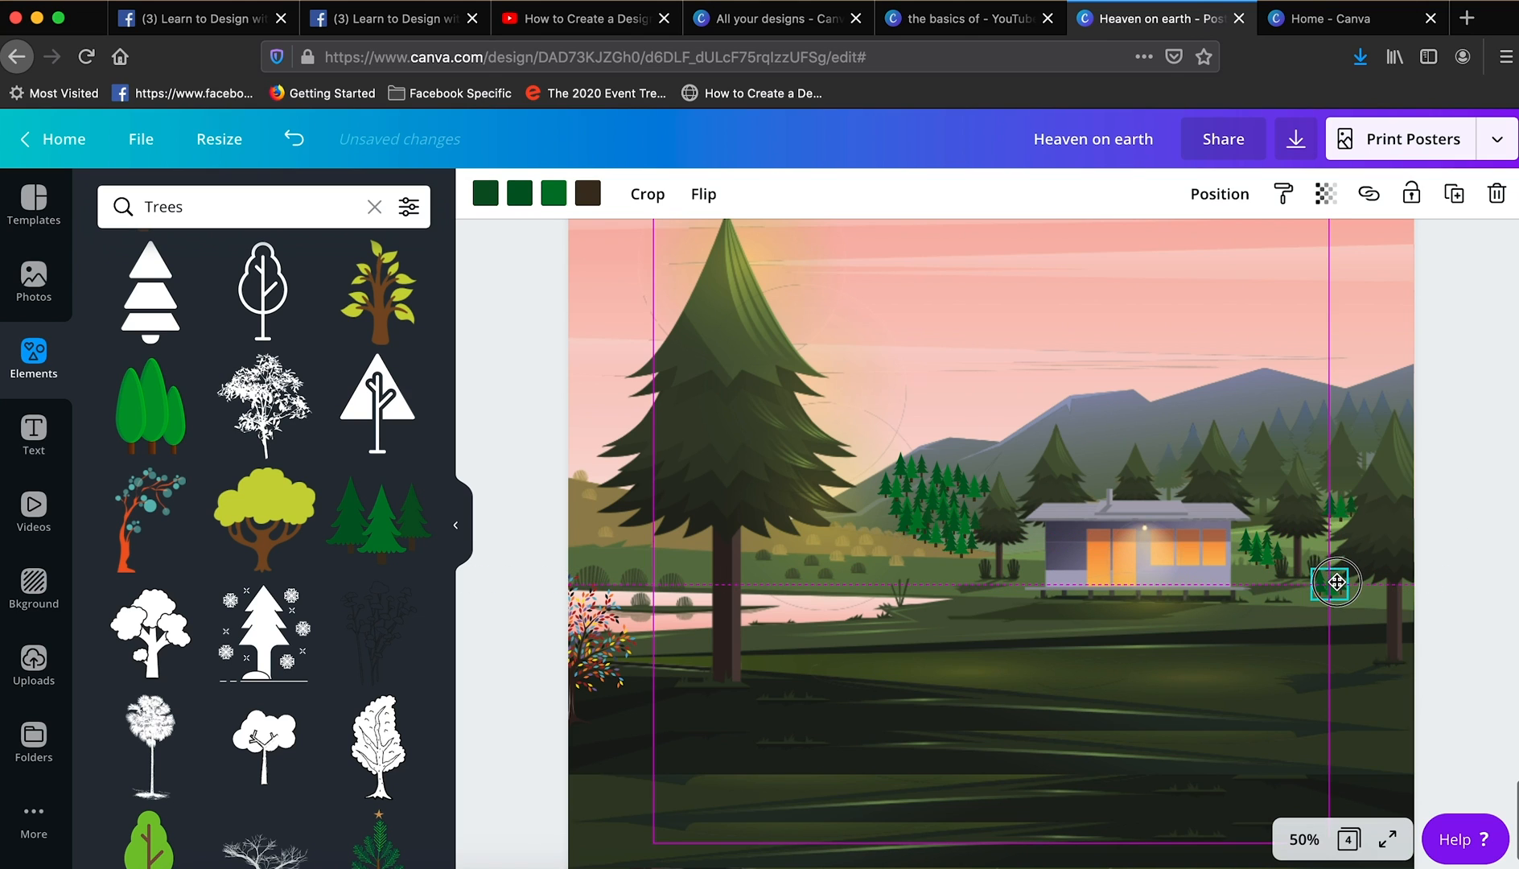
click(1440, 588)
- Search the elements for "Tent" and place the orange dome tent, scaled down, on the far lakeshore near the page's left edge
scroll(844, 553, down, 1)
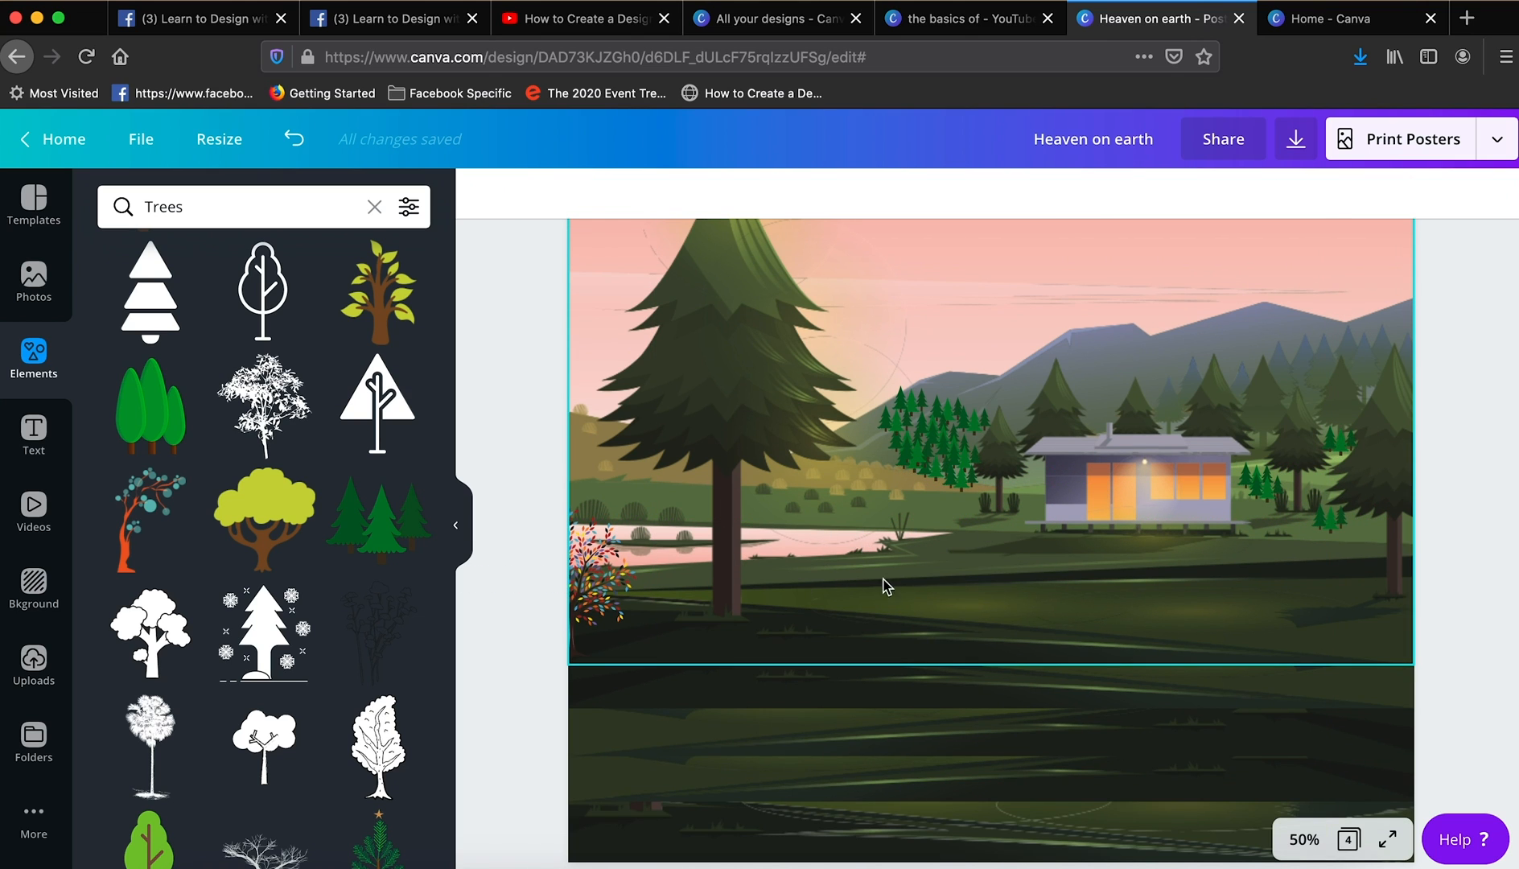
scroll(885, 586, down, 1)
click(266, 206)
text(Tent)
key(Return)
scroll(211, 509, down, 1)
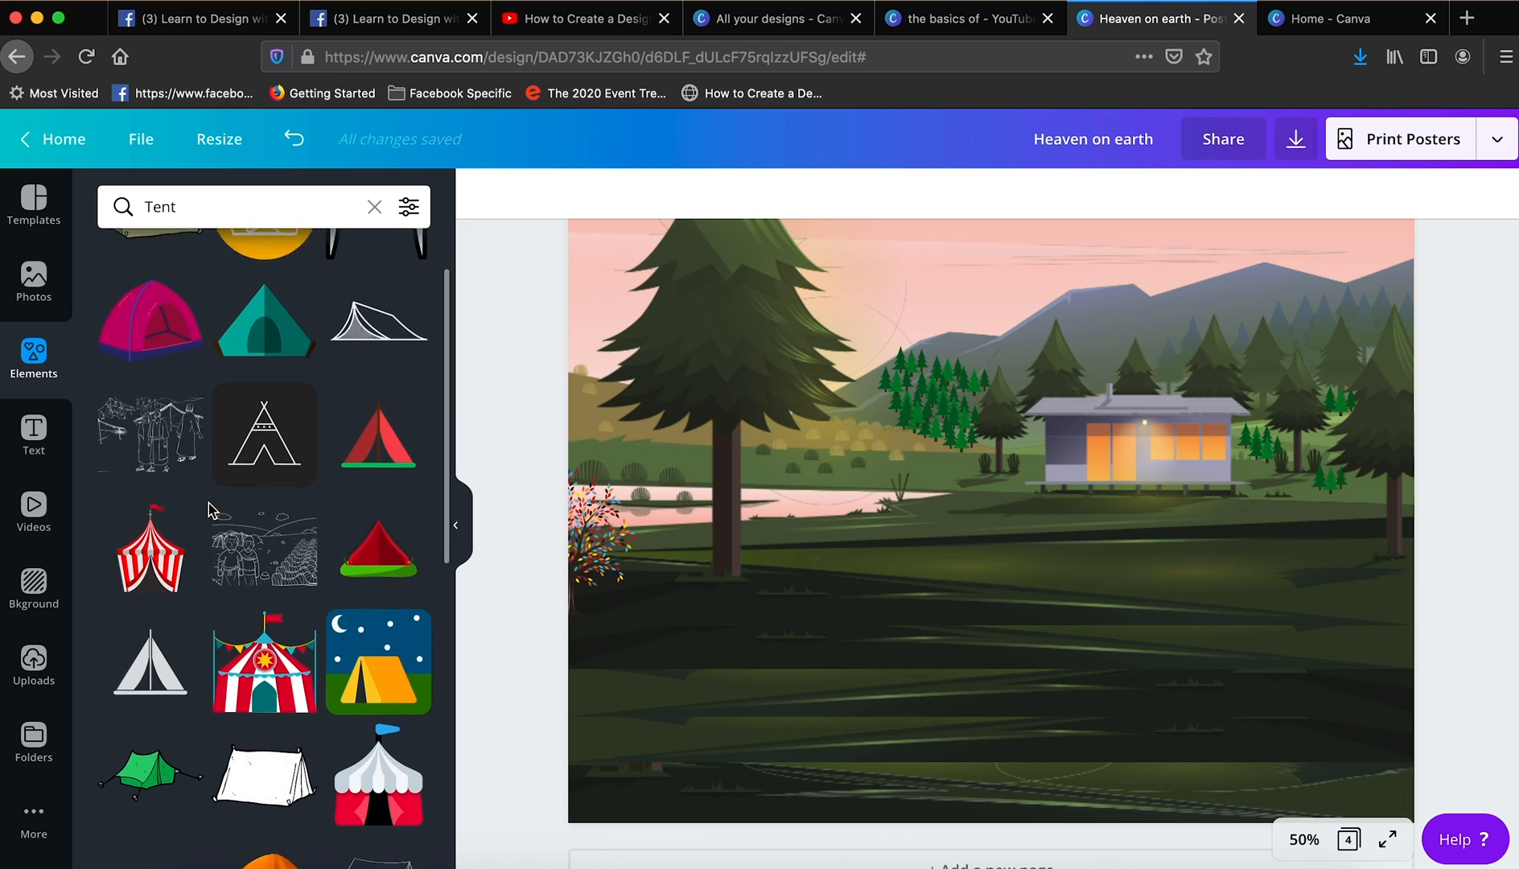
scroll(211, 509, down, 10)
scroll(211, 508, up, 4)
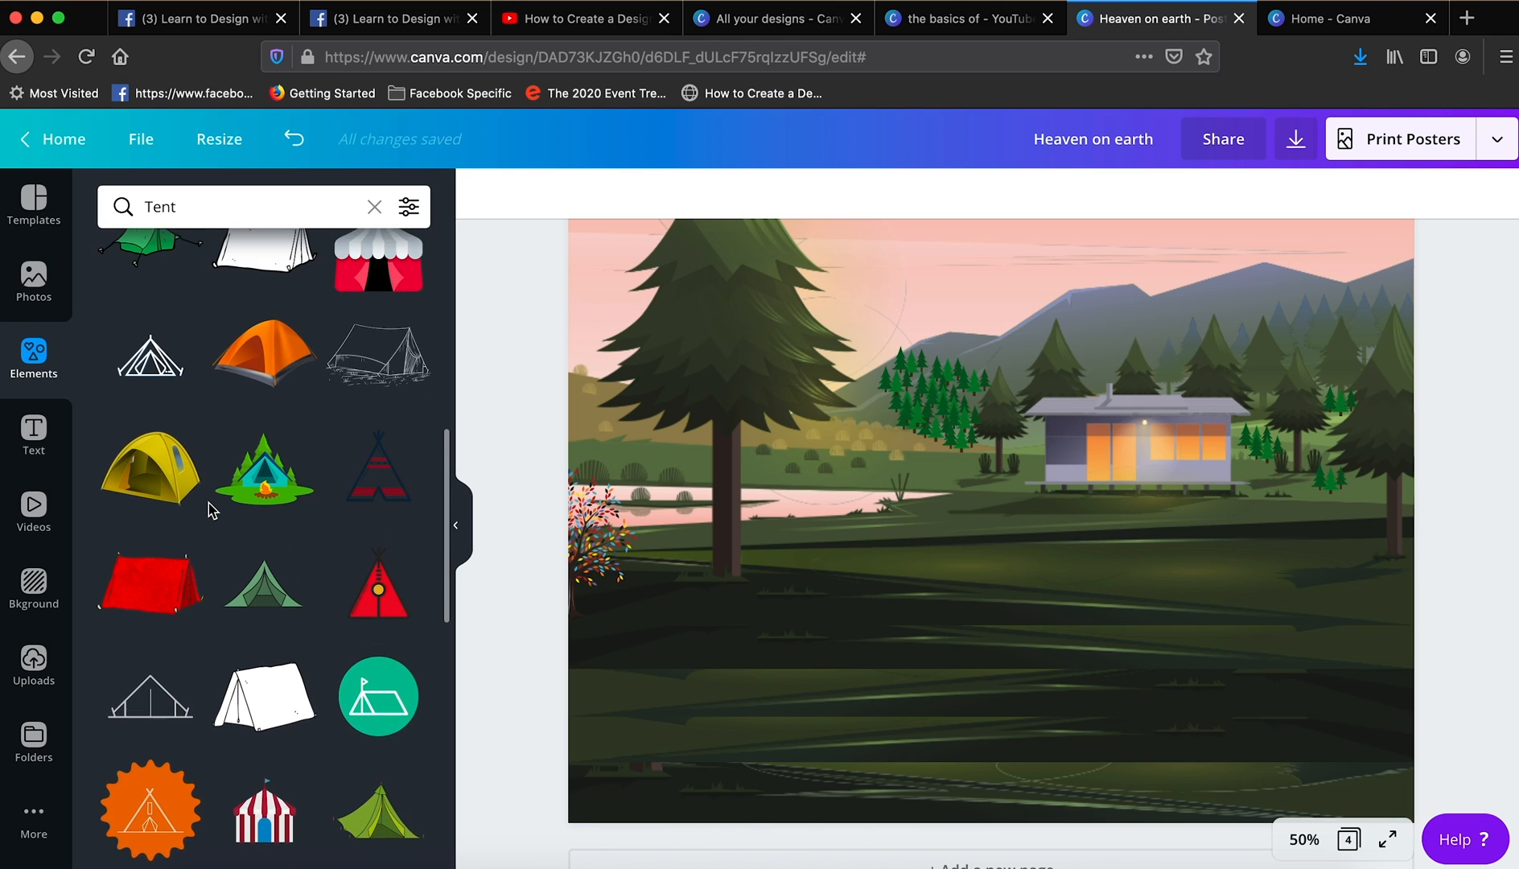
scroll(211, 509, up, 1)
click(256, 375)
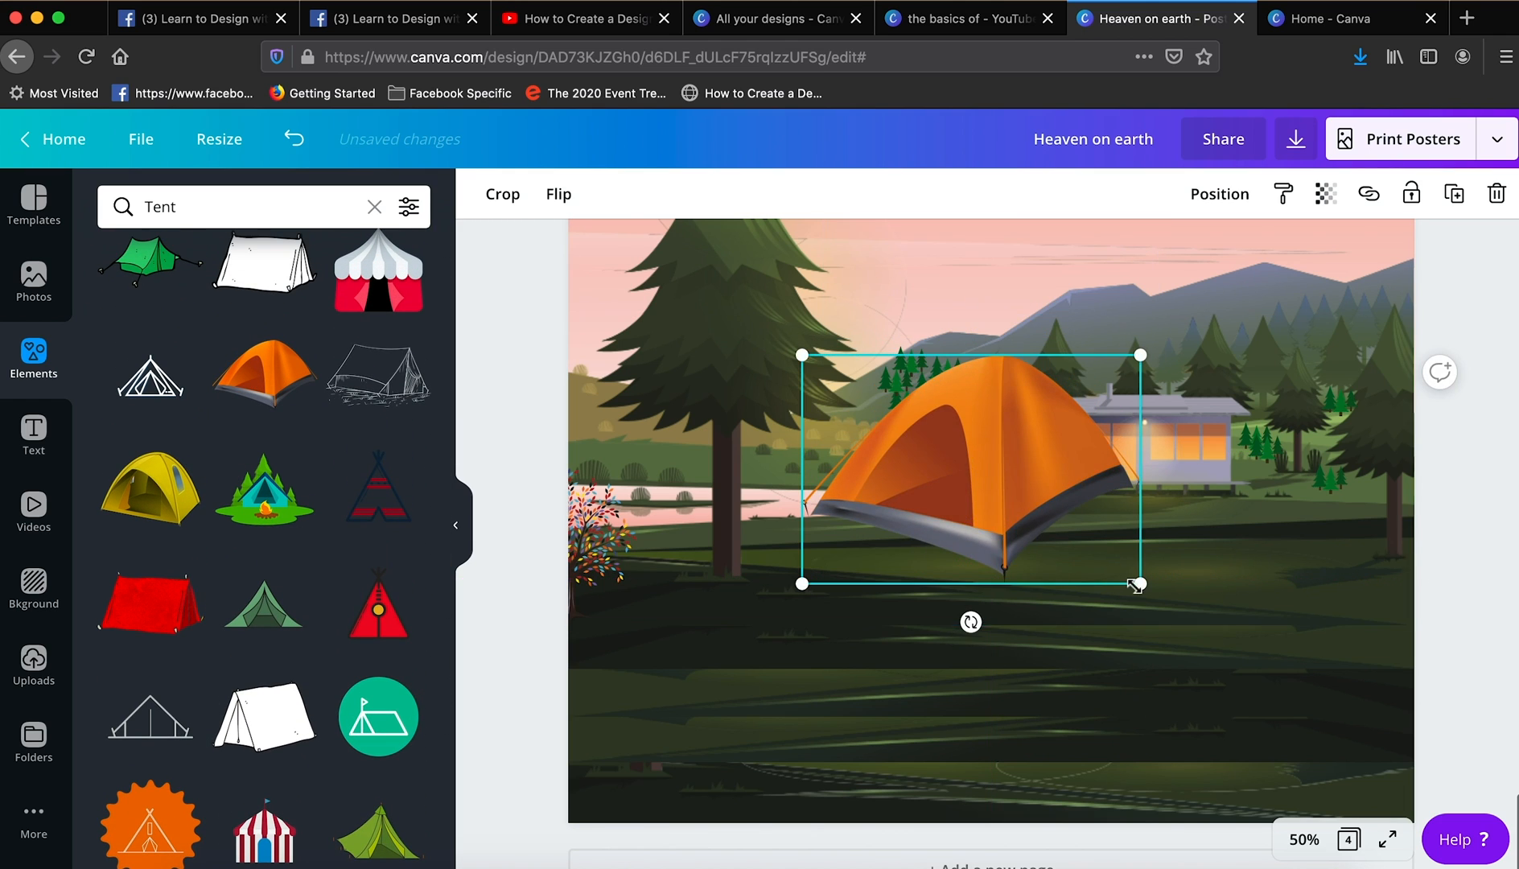
drag(1136, 586, 605, 443)
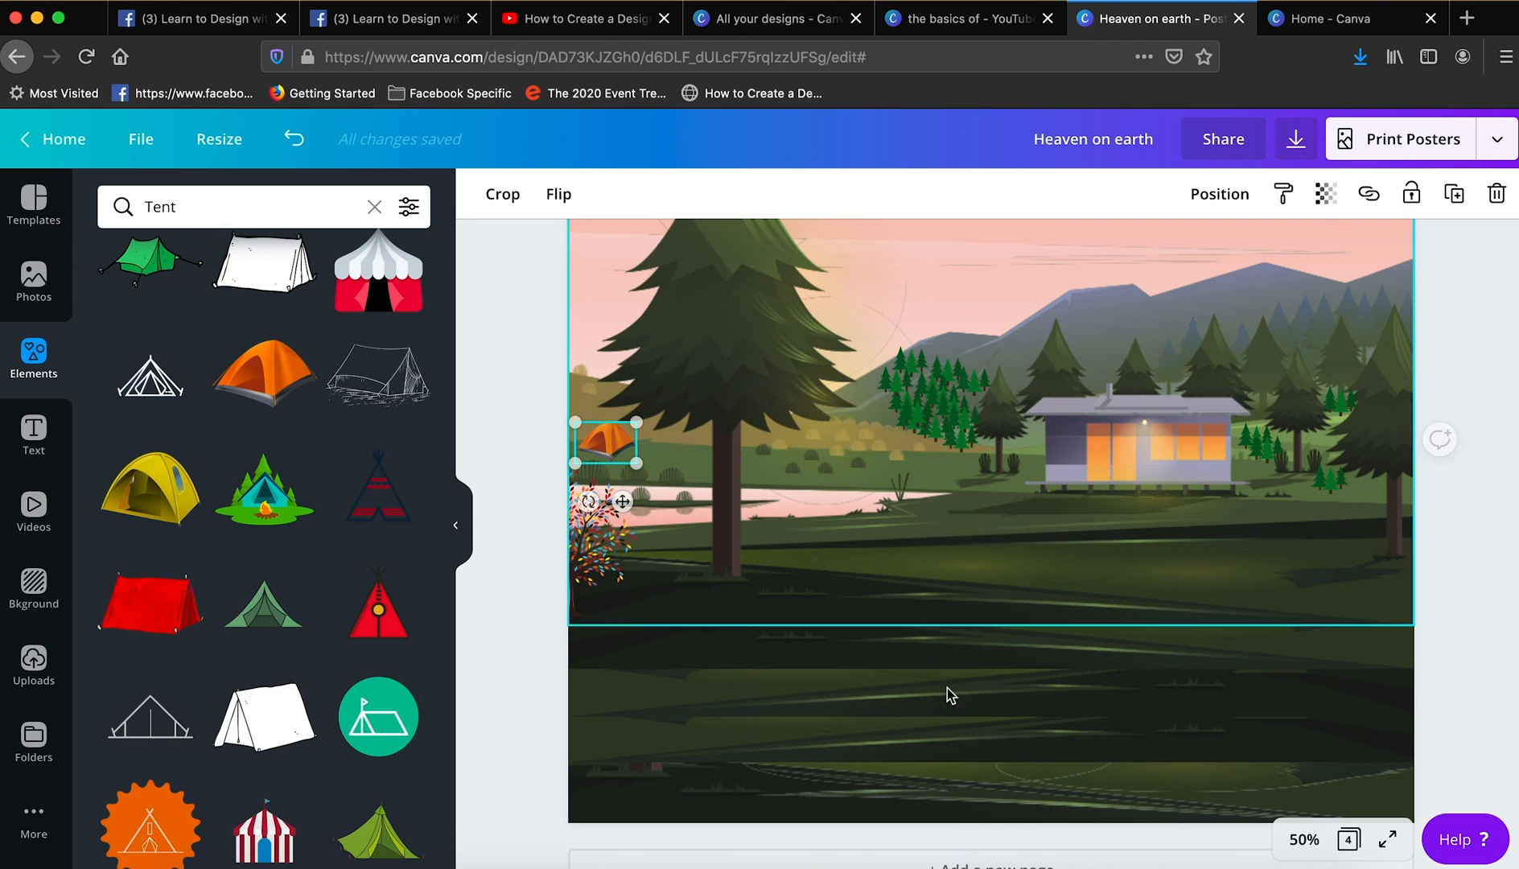
click(986, 684)
- Search the elements for "man fishing" and place the standing angler, small and flipped horizontally, on the shore between the lake and the cabin
click(254, 204)
key(BackSpace)
key(BackSpace)
key(BackSpace)
key(BackSpace)
text(m)
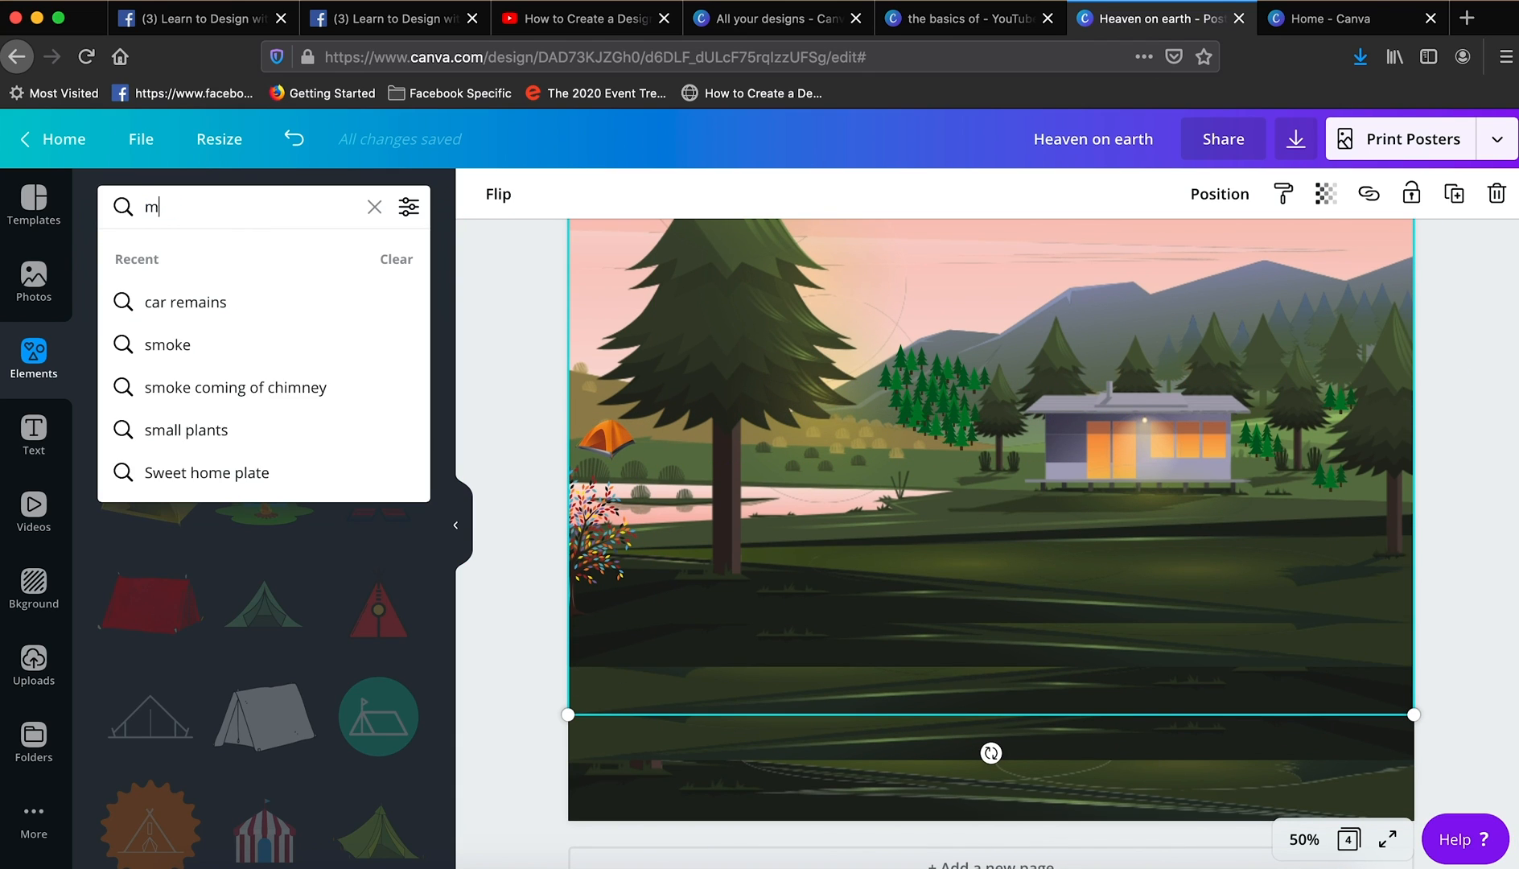
text(an fishing)
key(Return)
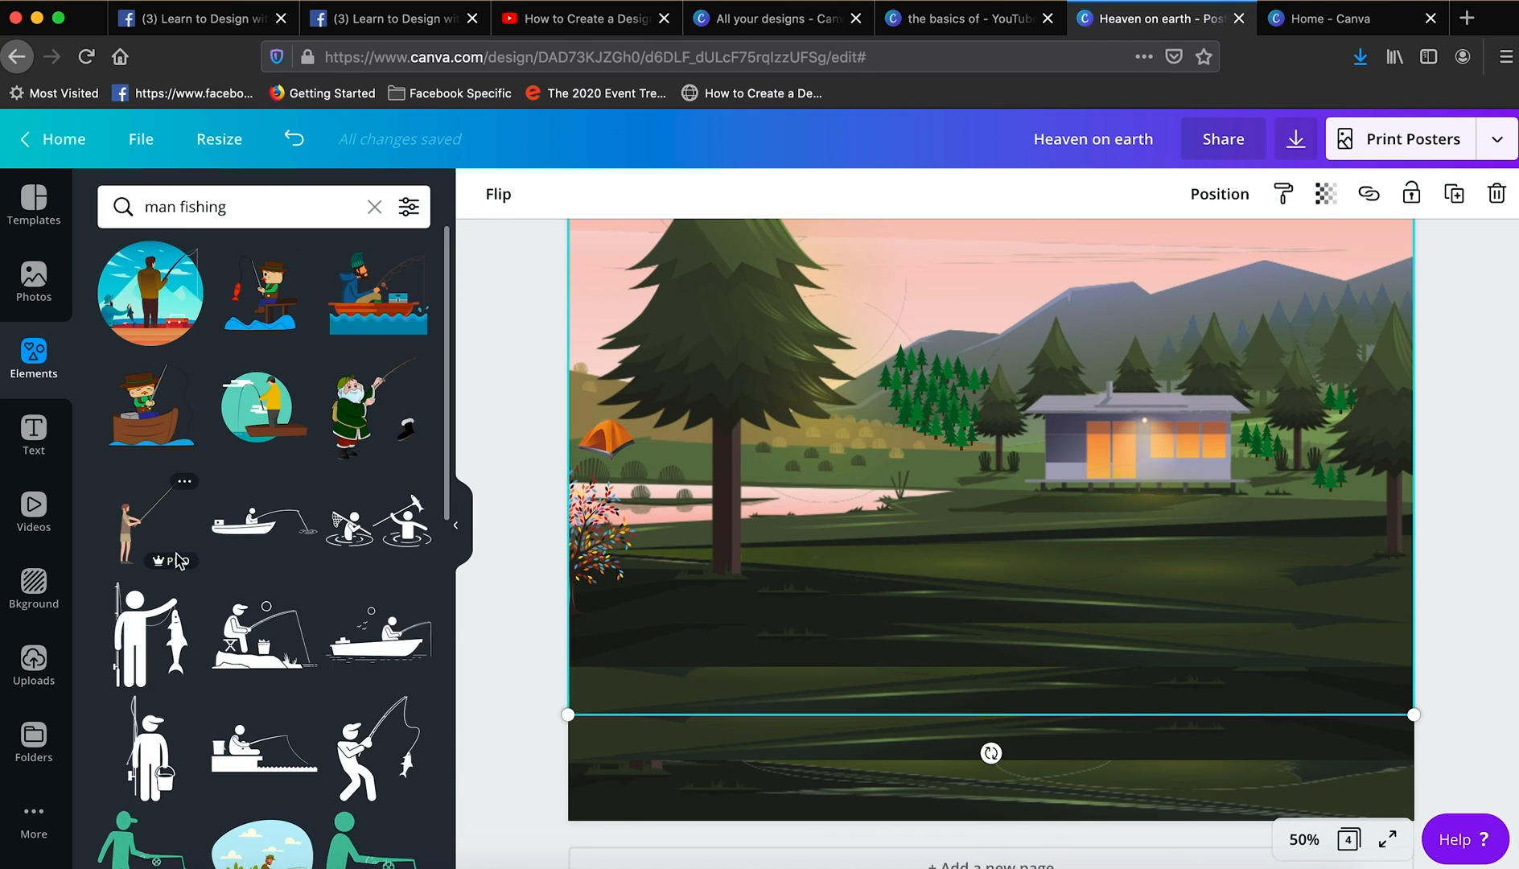
drag(1006, 232, 959, 477)
click(559, 194)
click(631, 272)
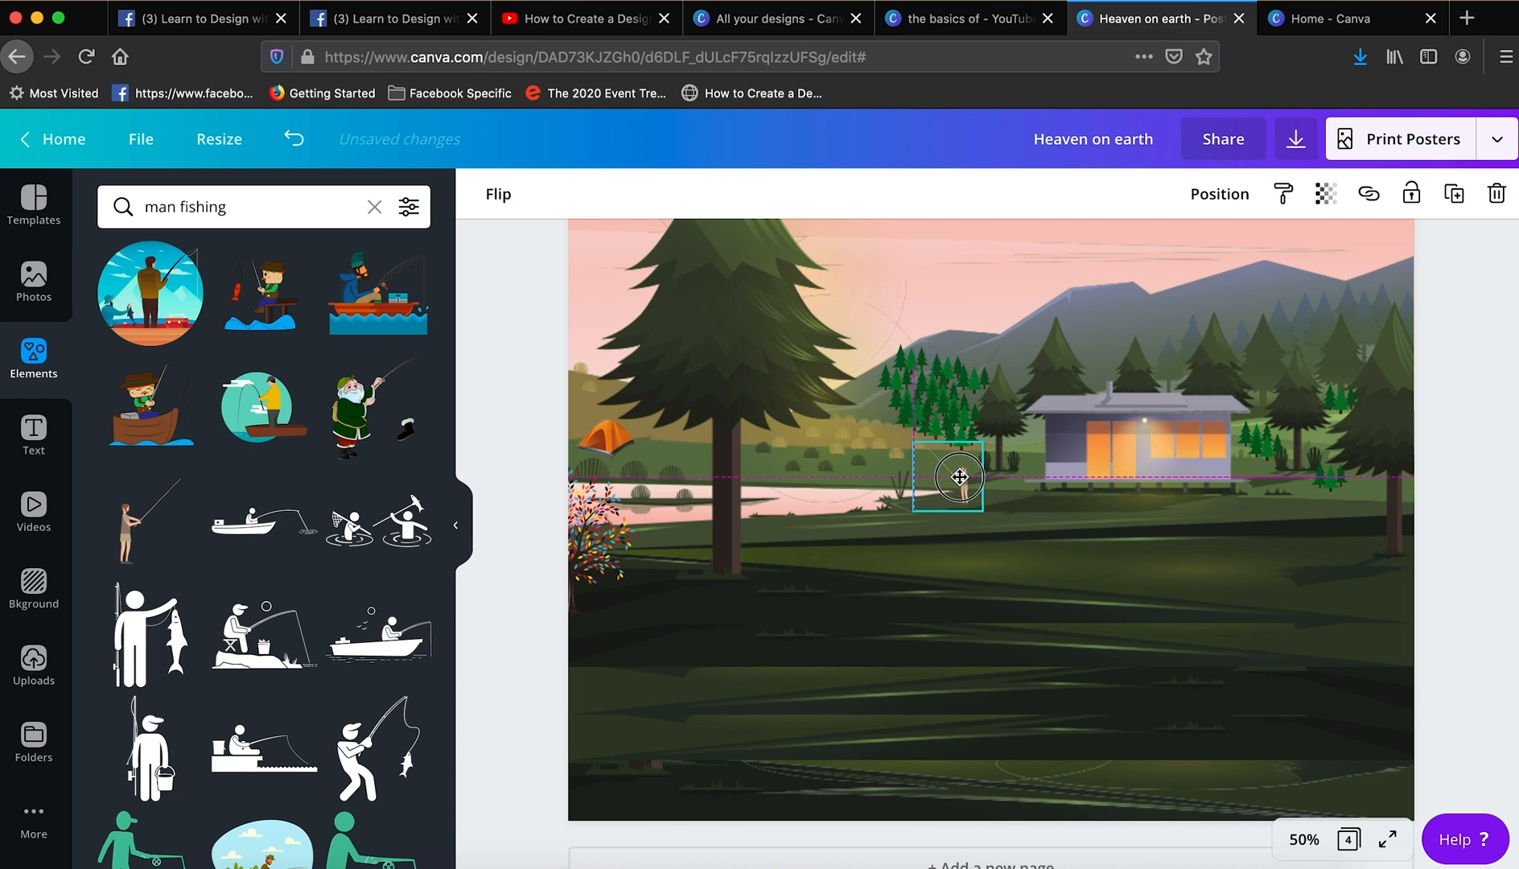
- Search the elements for "man sitting on chair" and add the seated man with the yellow top and blue trousers
click(257, 211)
text(m)
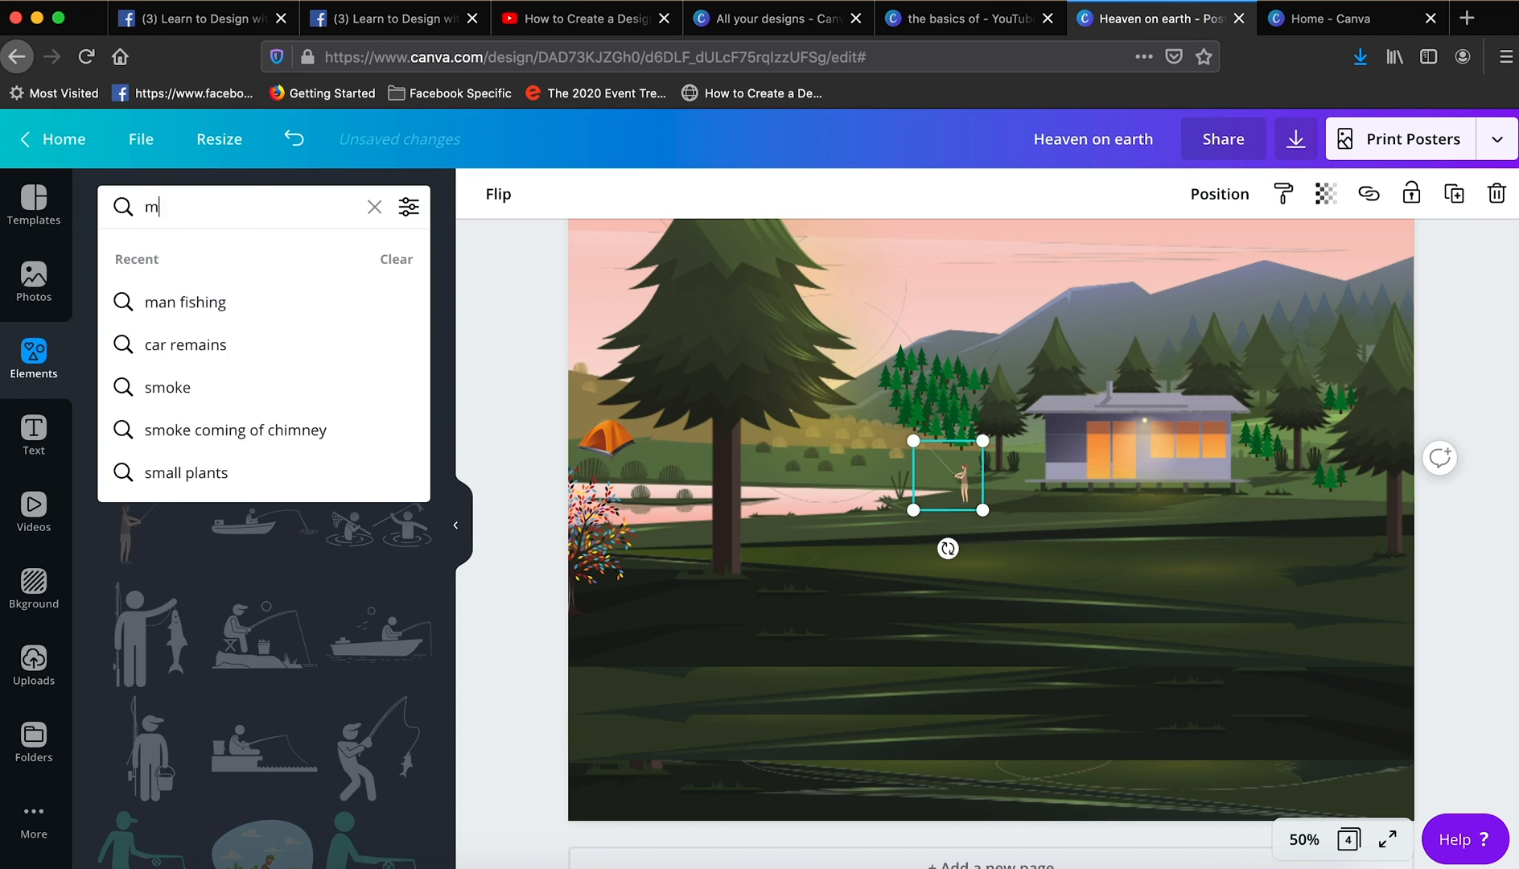
text(an sitting on chair)
key(Return)
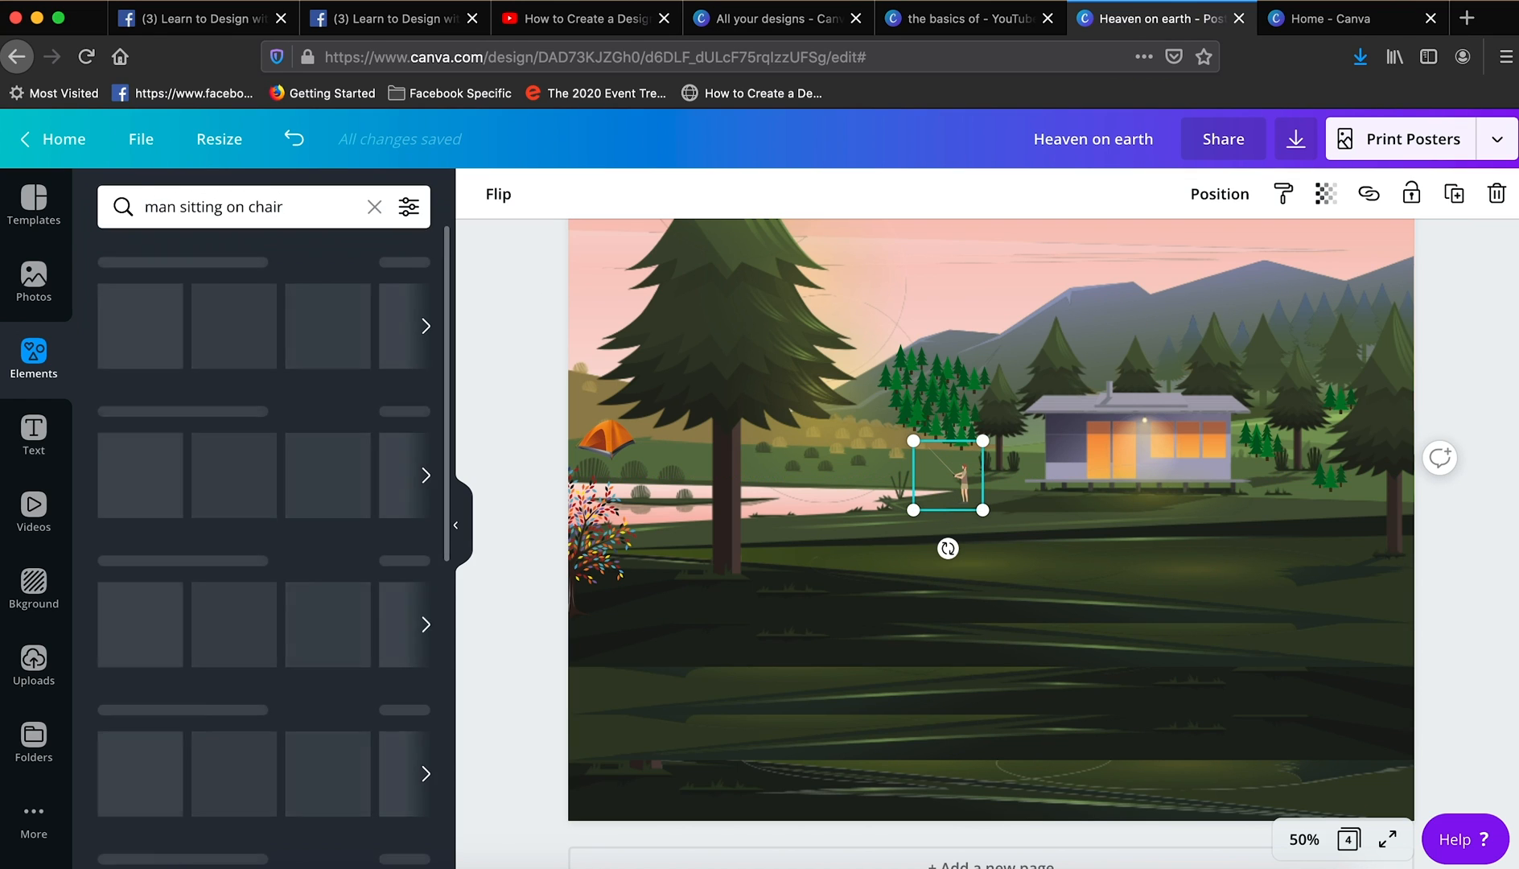
scroll(298, 597, down, 3)
scroll(298, 598, down, 3)
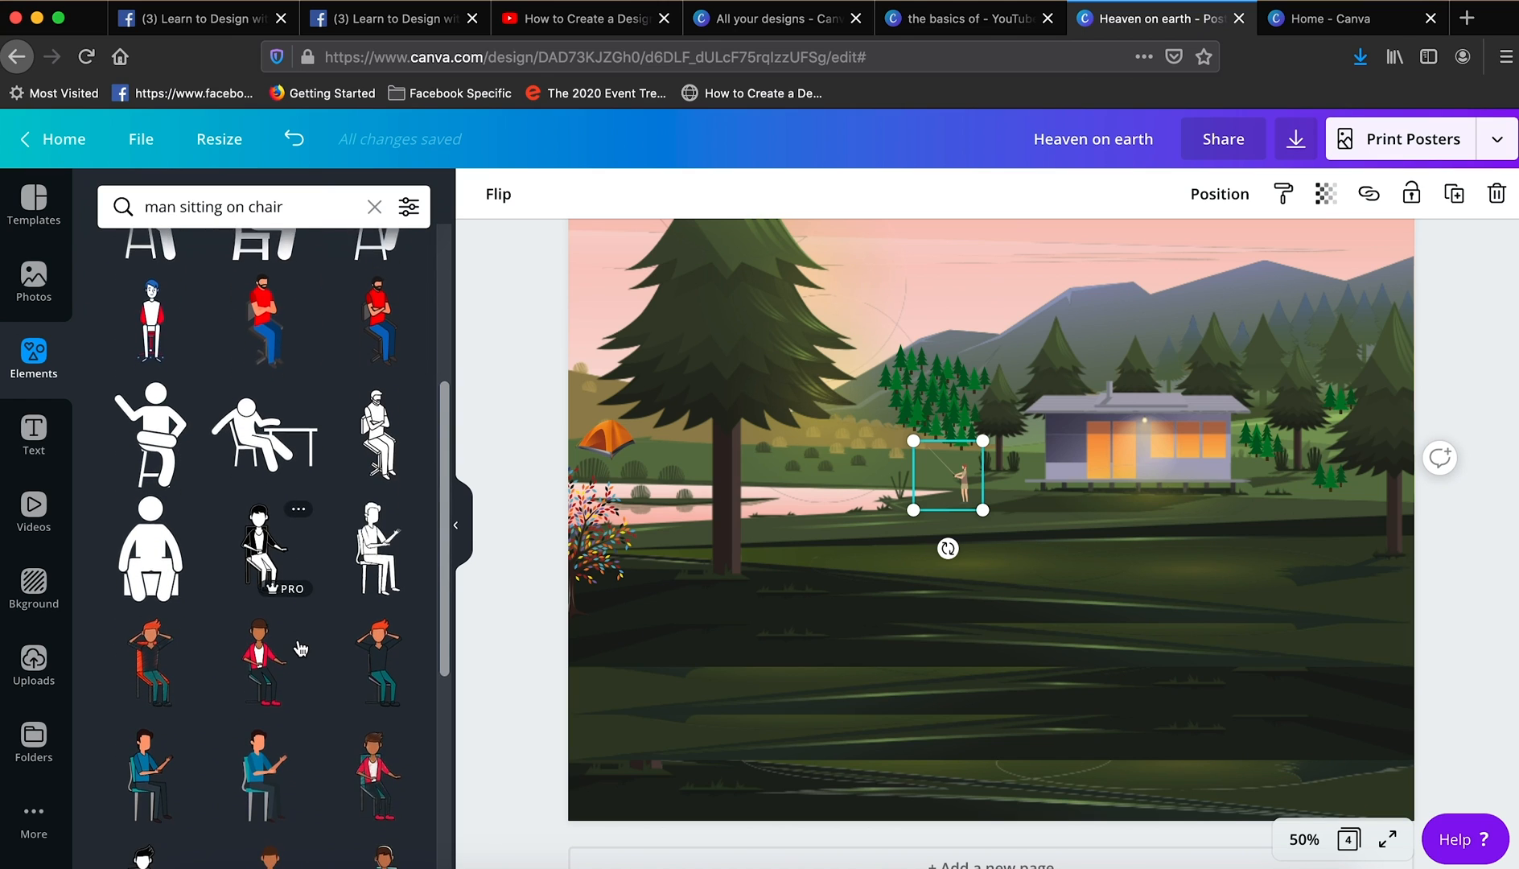
scroll(261, 635, down, 5)
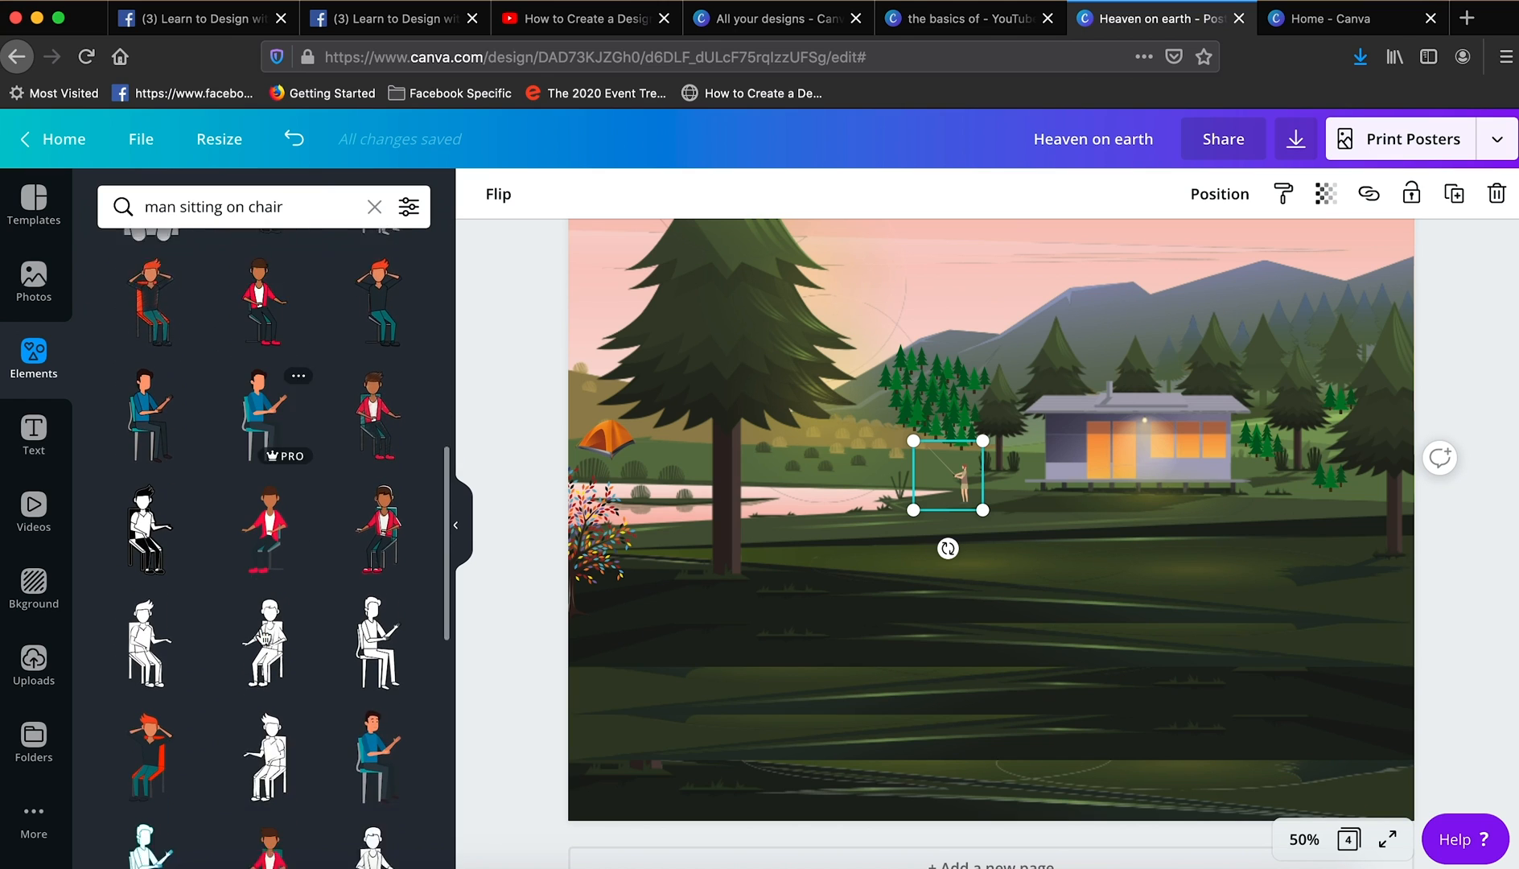
scroll(265, 604, up, 3)
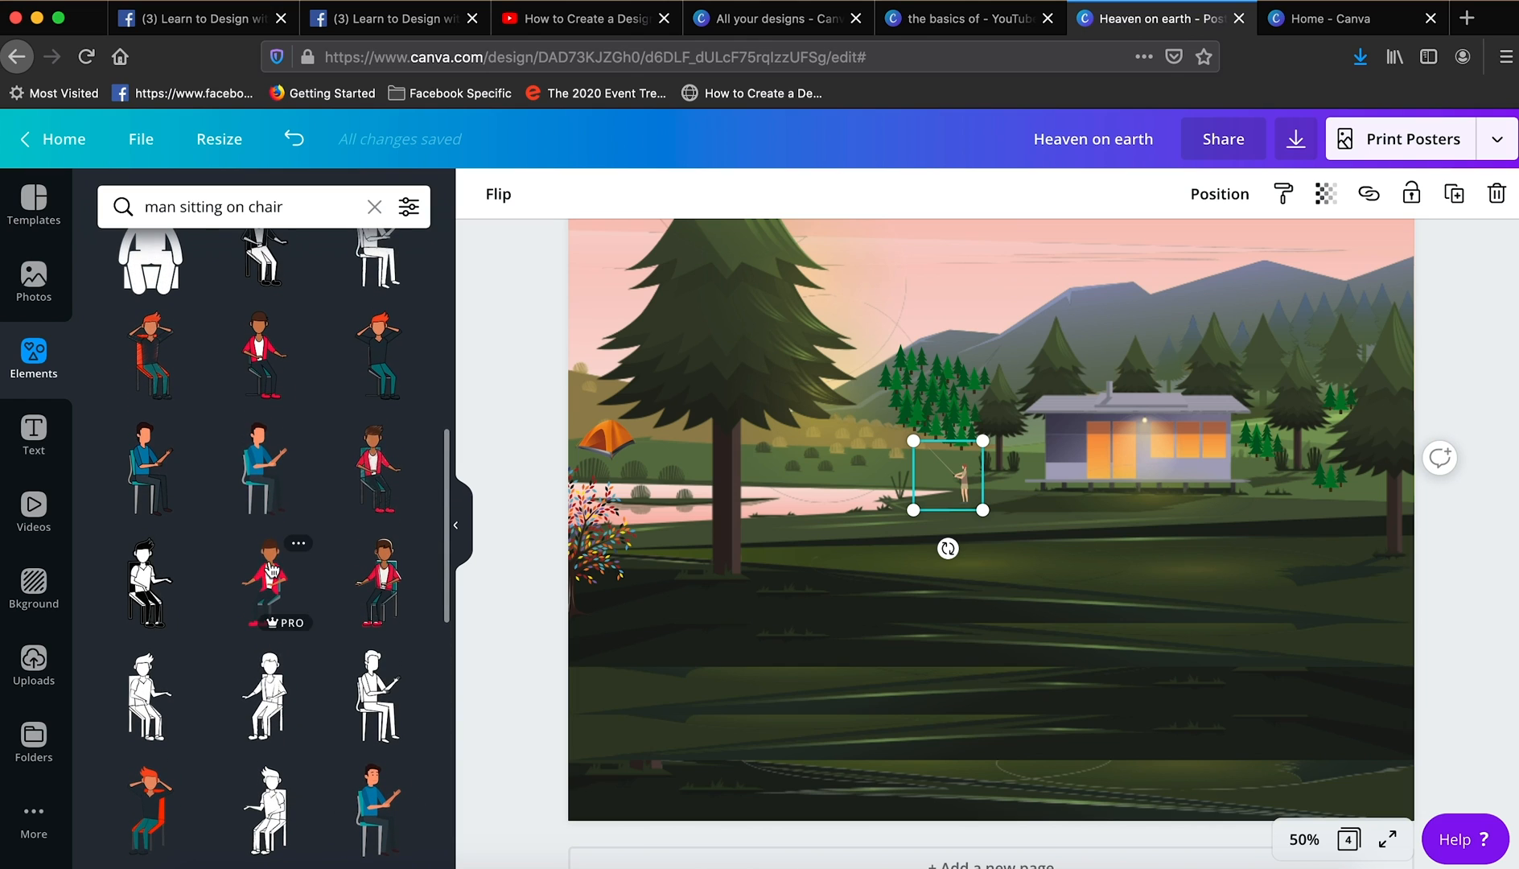
scroll(276, 573, down, 10)
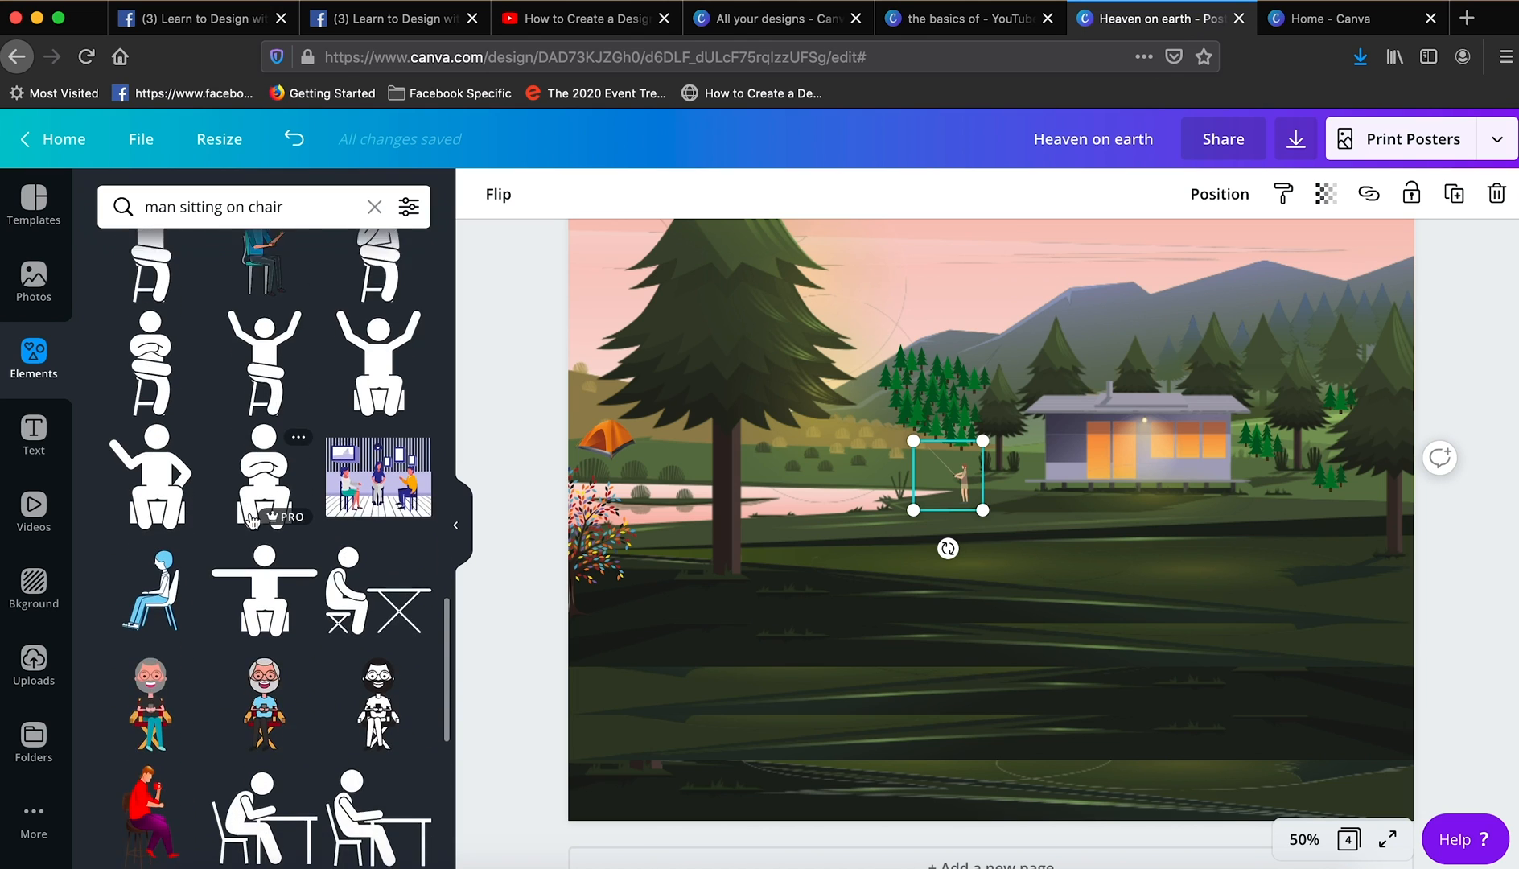
scroll(252, 522, down, 3)
click(157, 668)
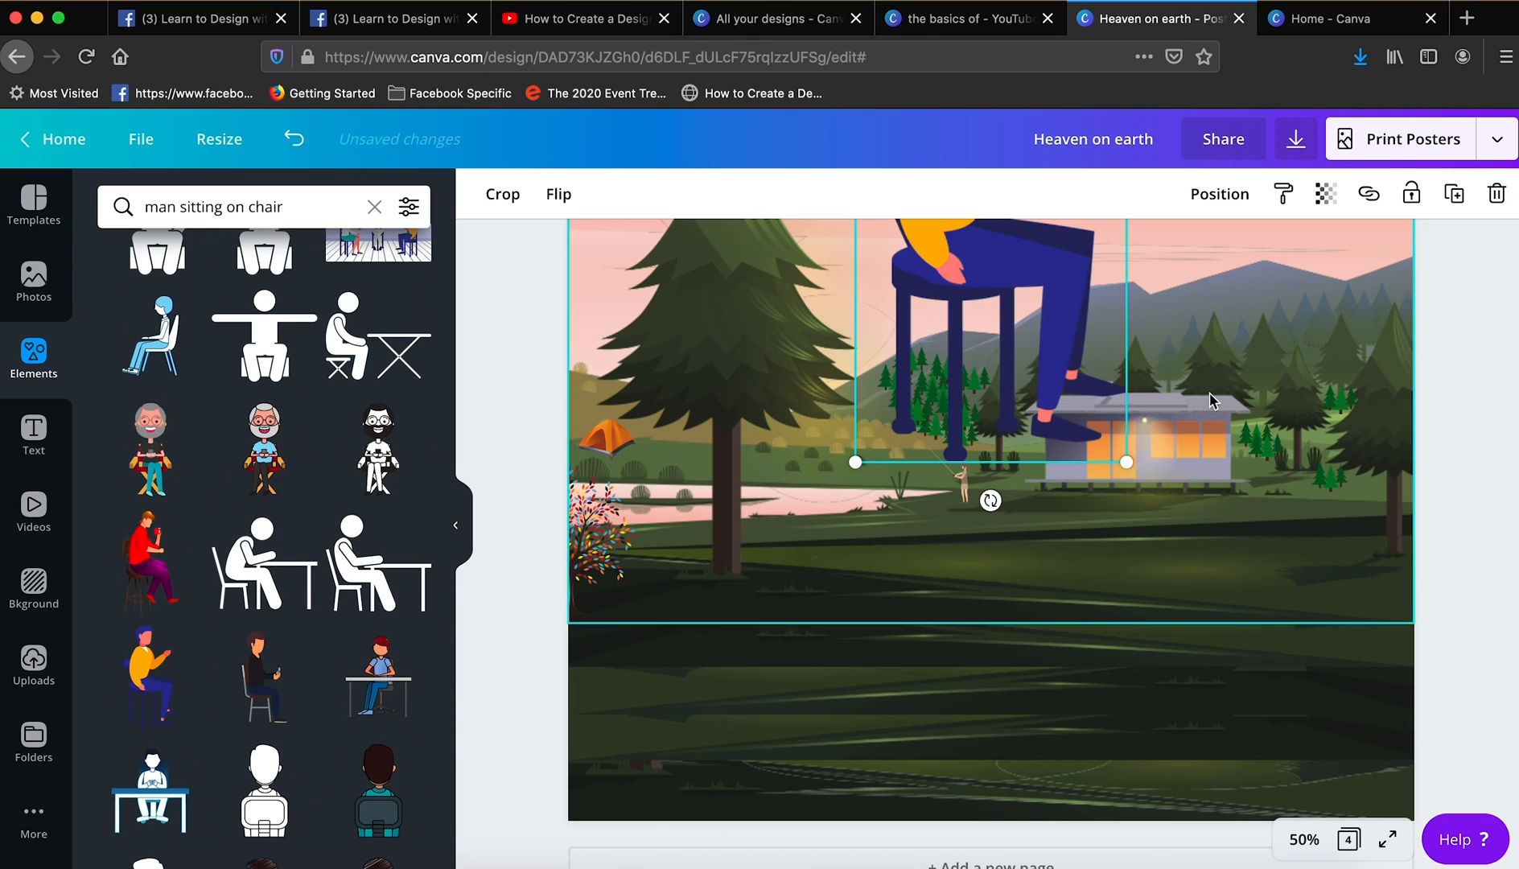
- Flip the seated man horizontally, shrink him to the angler's scale and place him just left of the angler at the water's edge
click(557, 194)
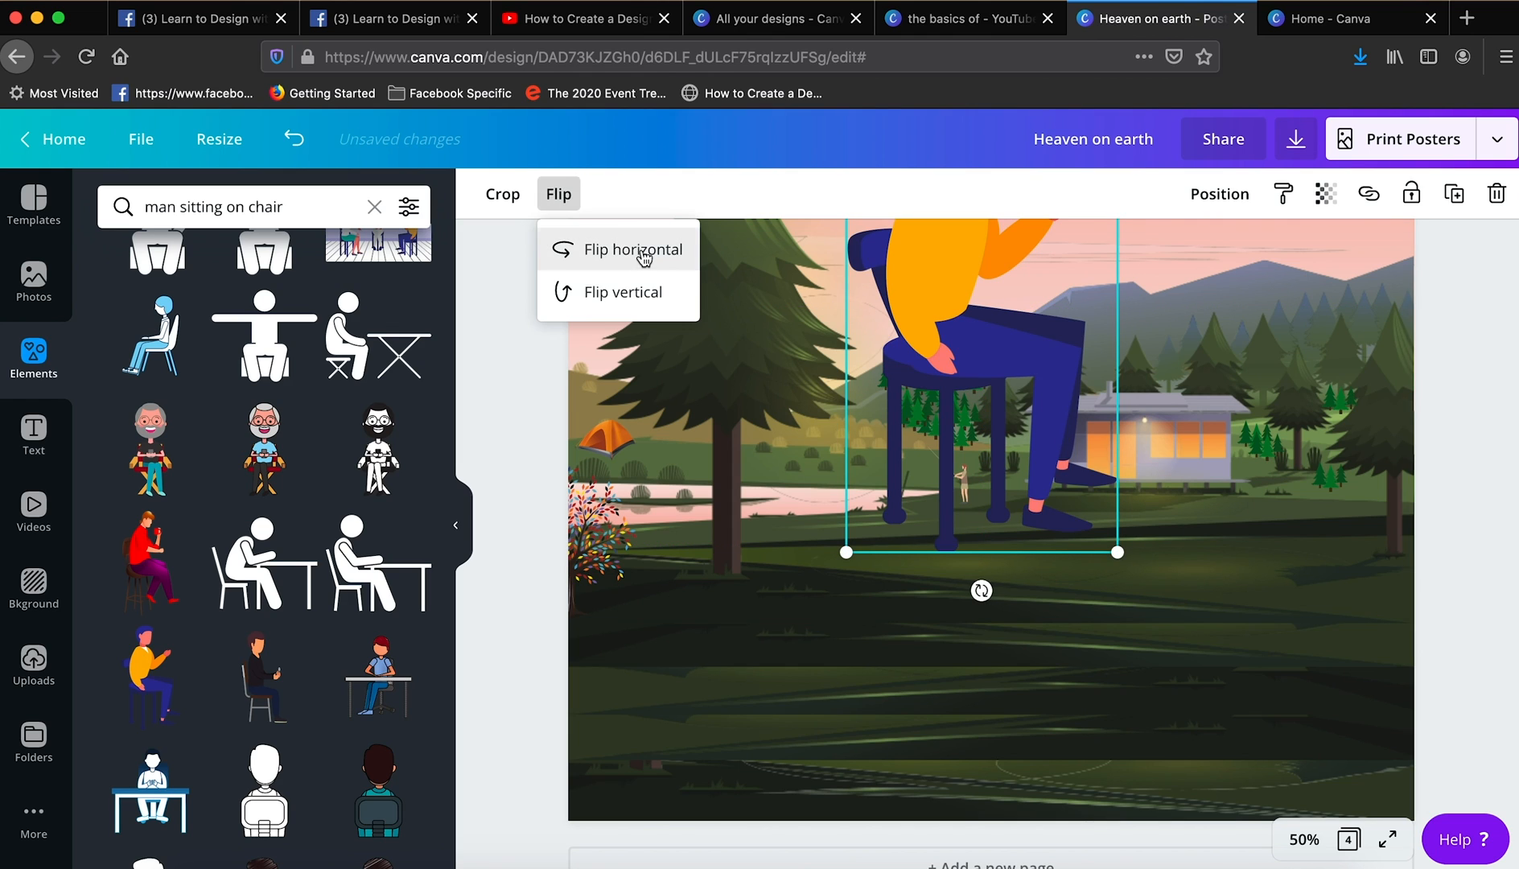
drag(1118, 552, 946, 509)
drag(908, 370, 884, 364)
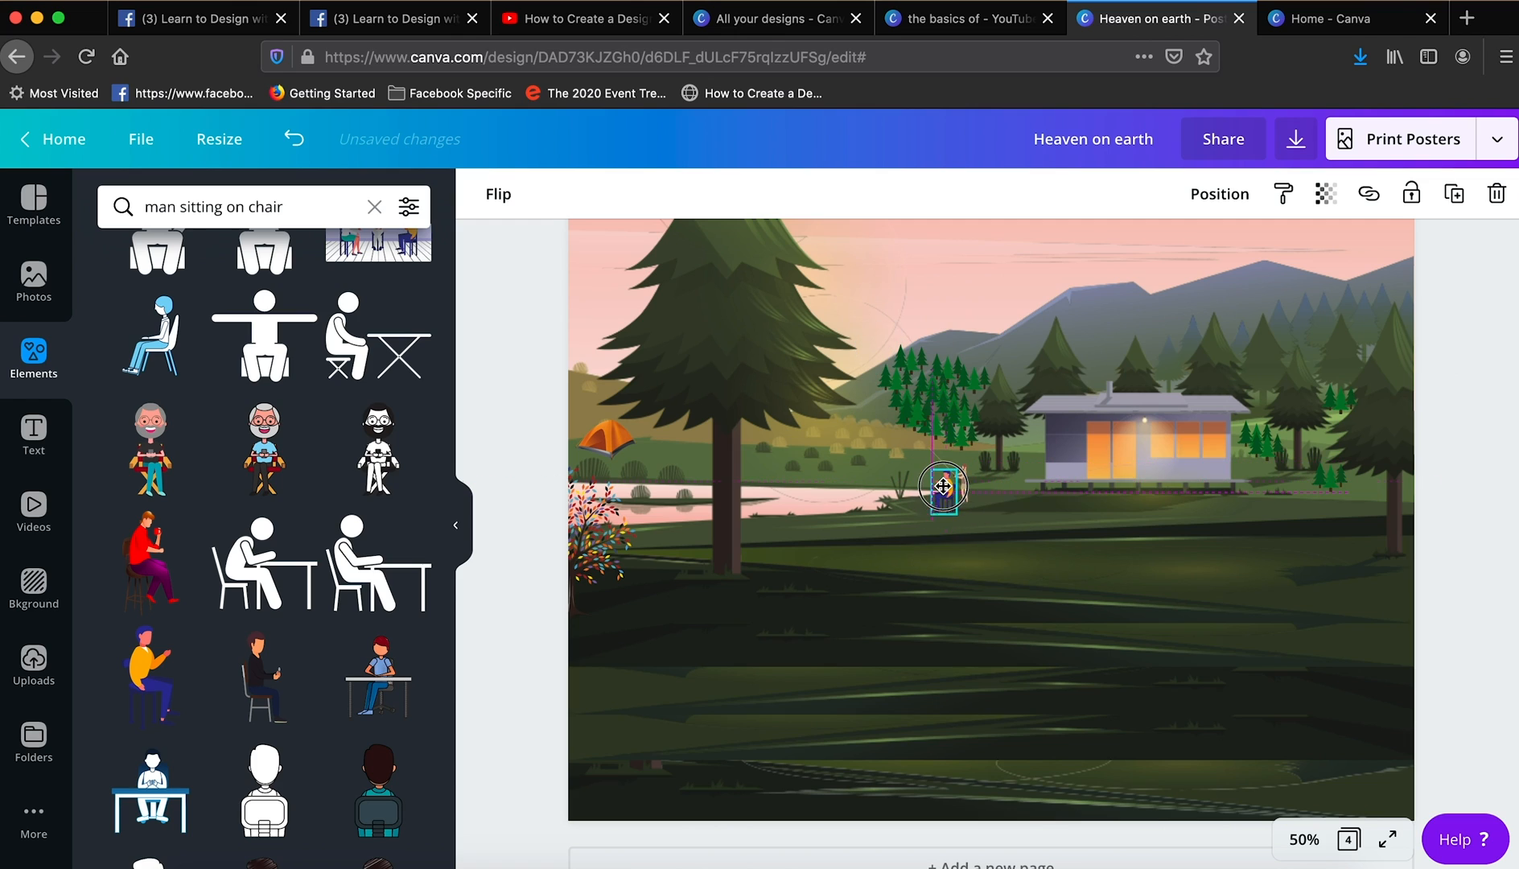
drag(940, 488, 938, 482)
click(1034, 513)
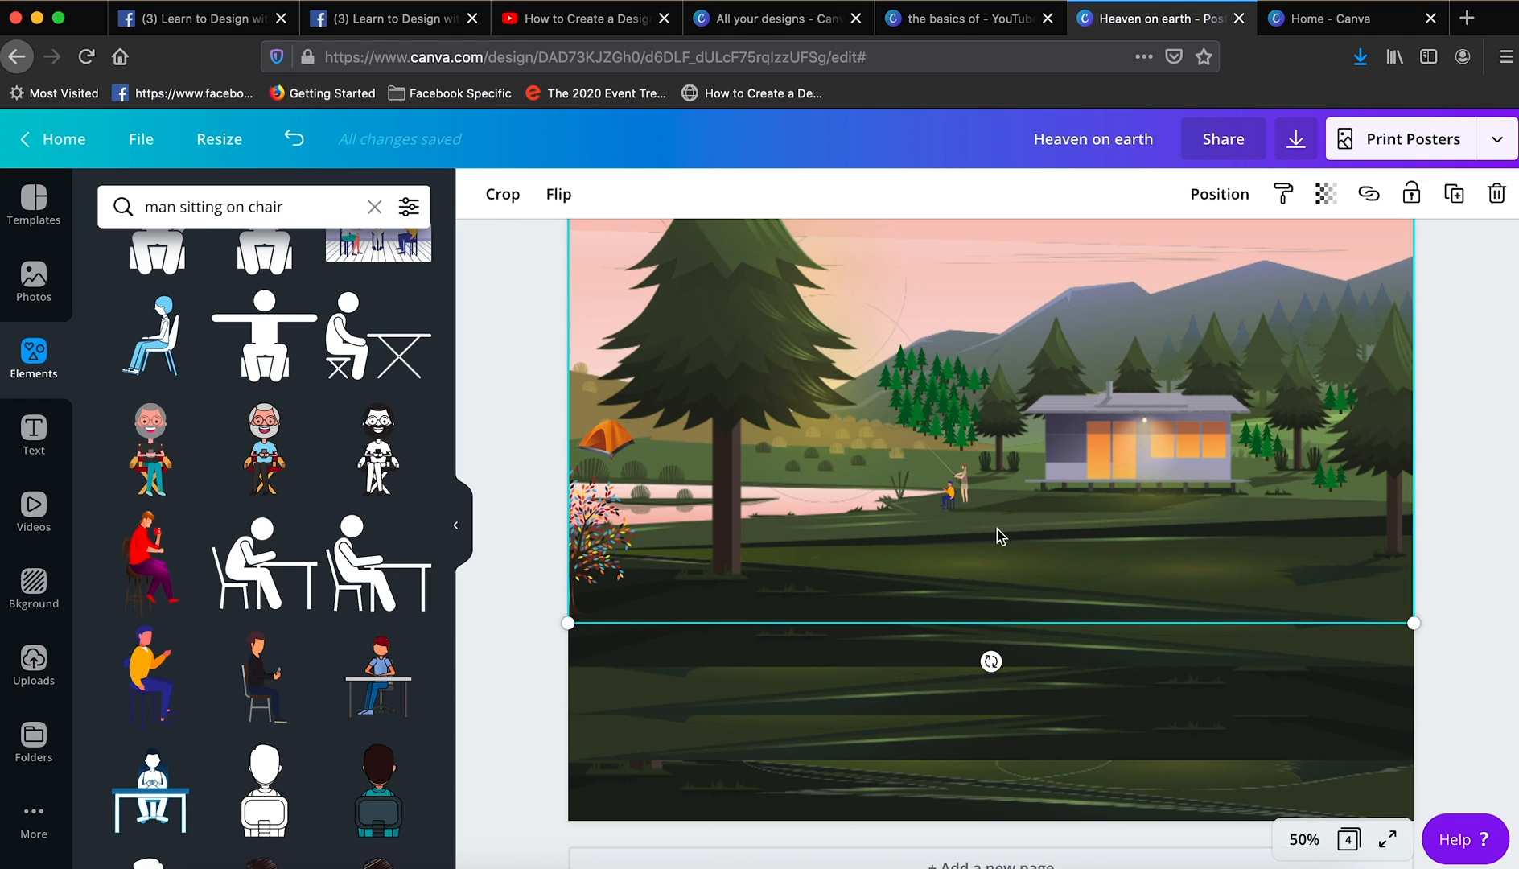
click(951, 497)
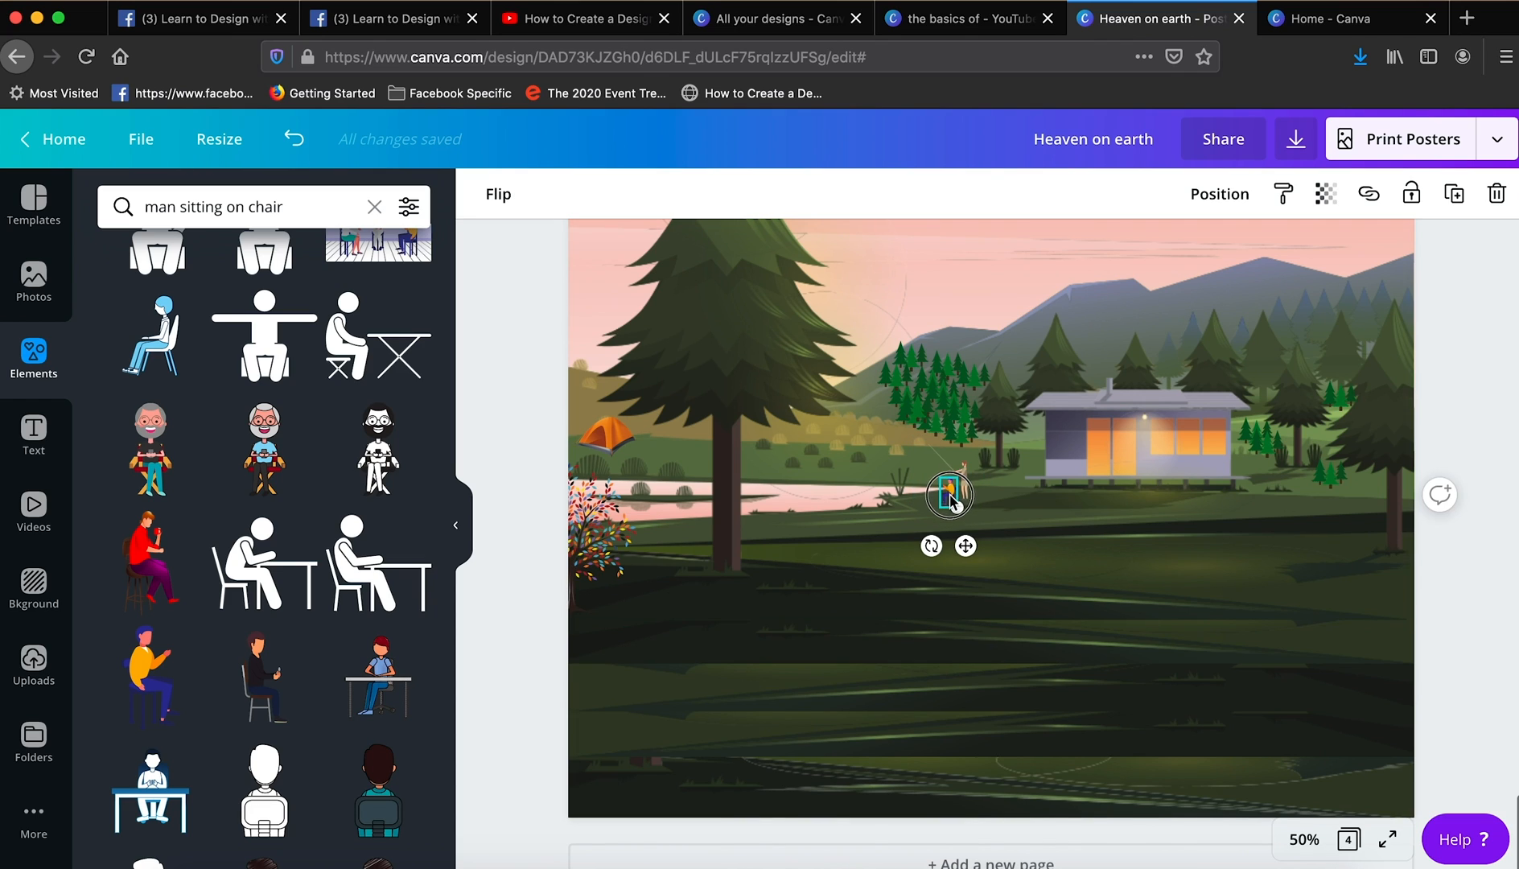
click(1093, 536)
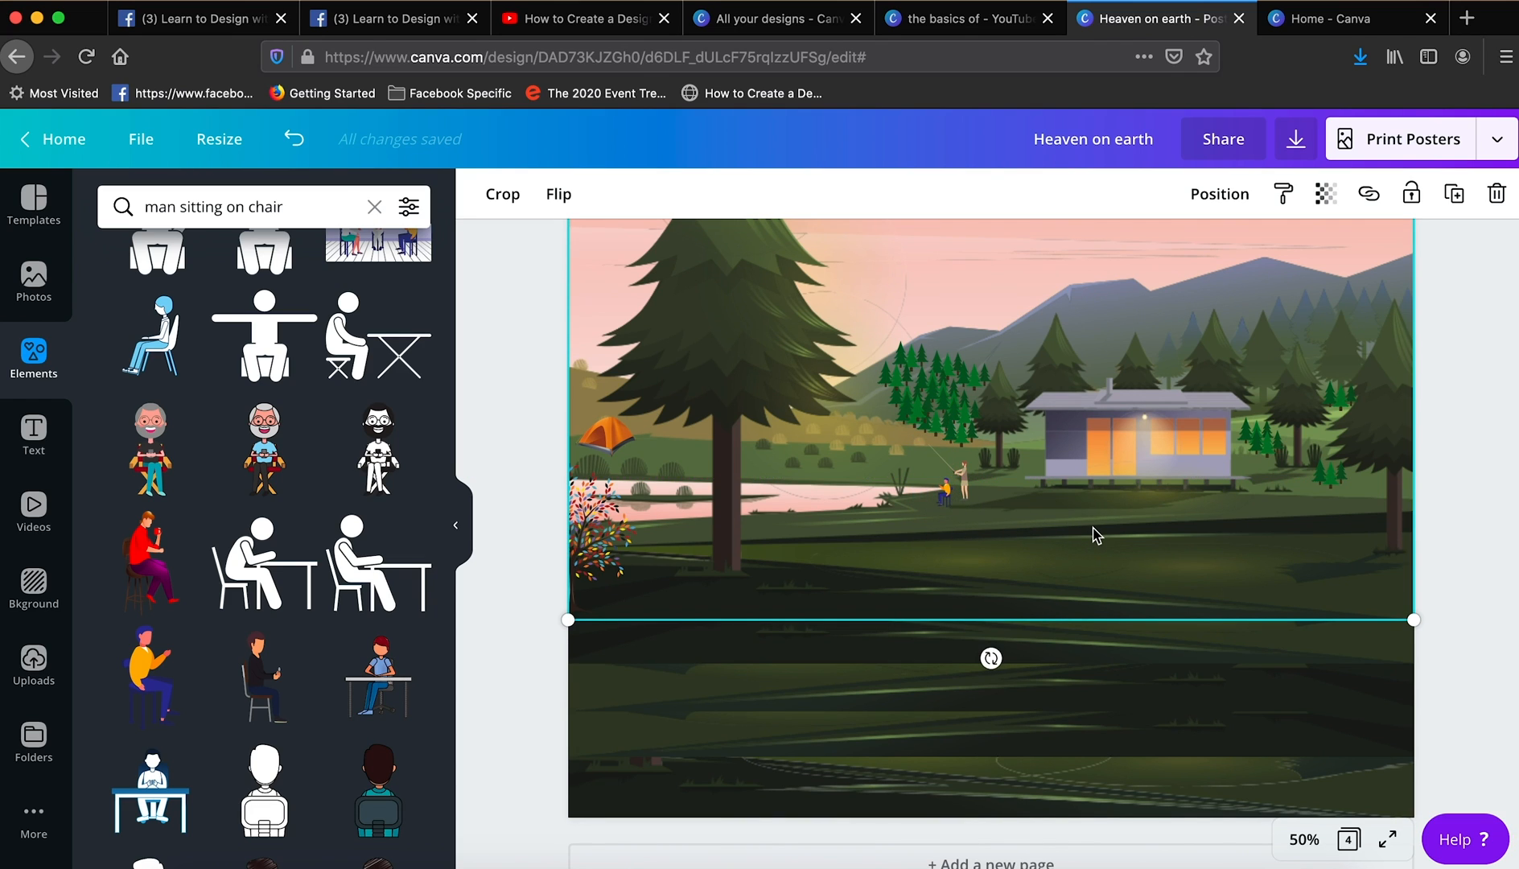
- Search the elements for "Flower Trees" and add the small tree with pink blossoms
click(277, 196)
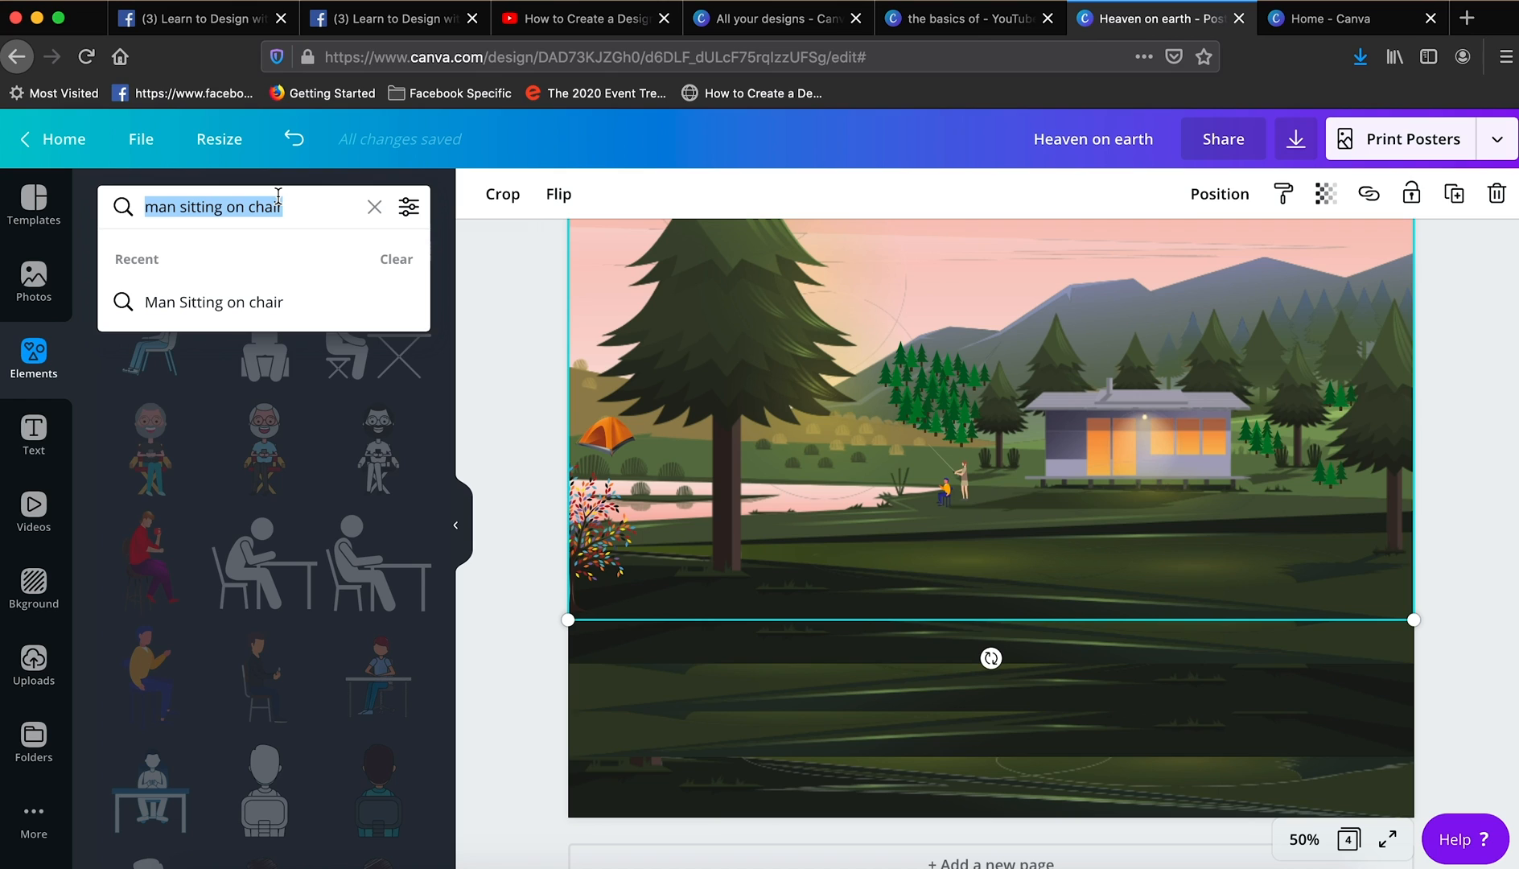
text(Tree)
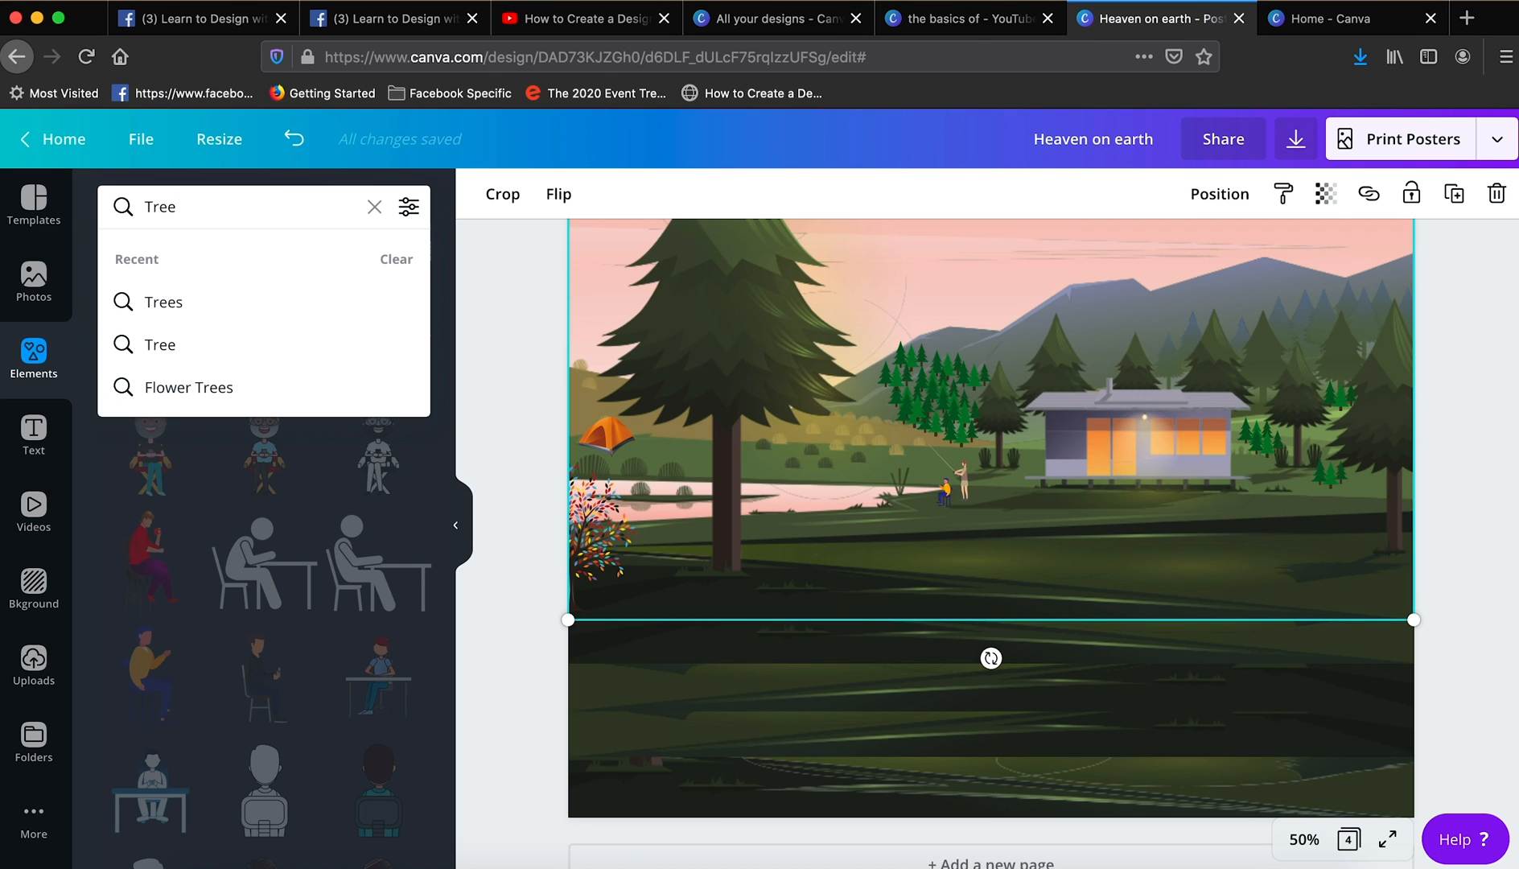
click(191, 389)
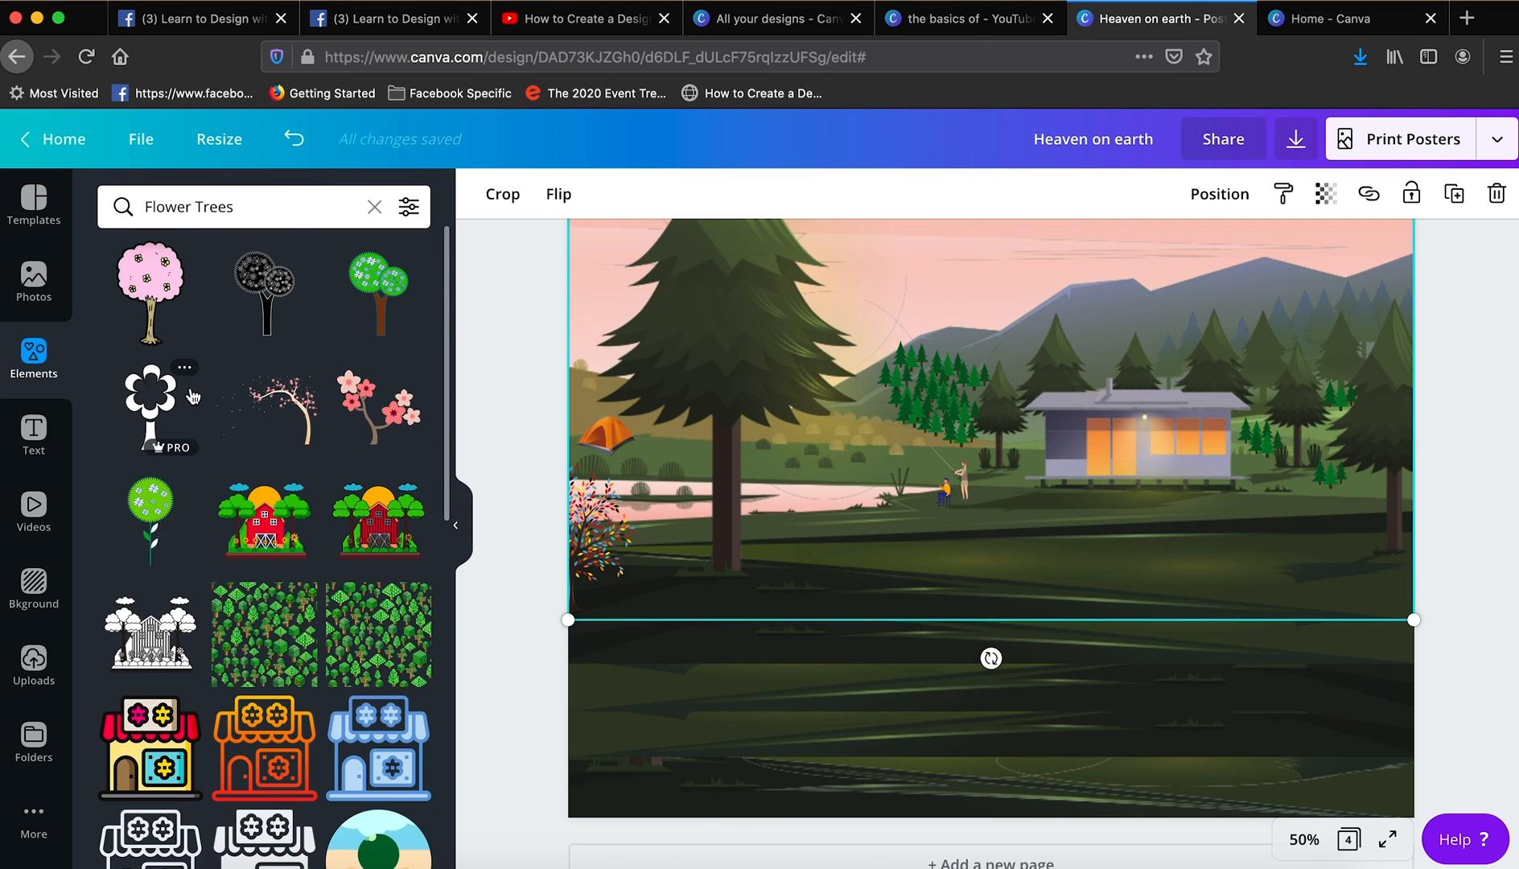
click(370, 418)
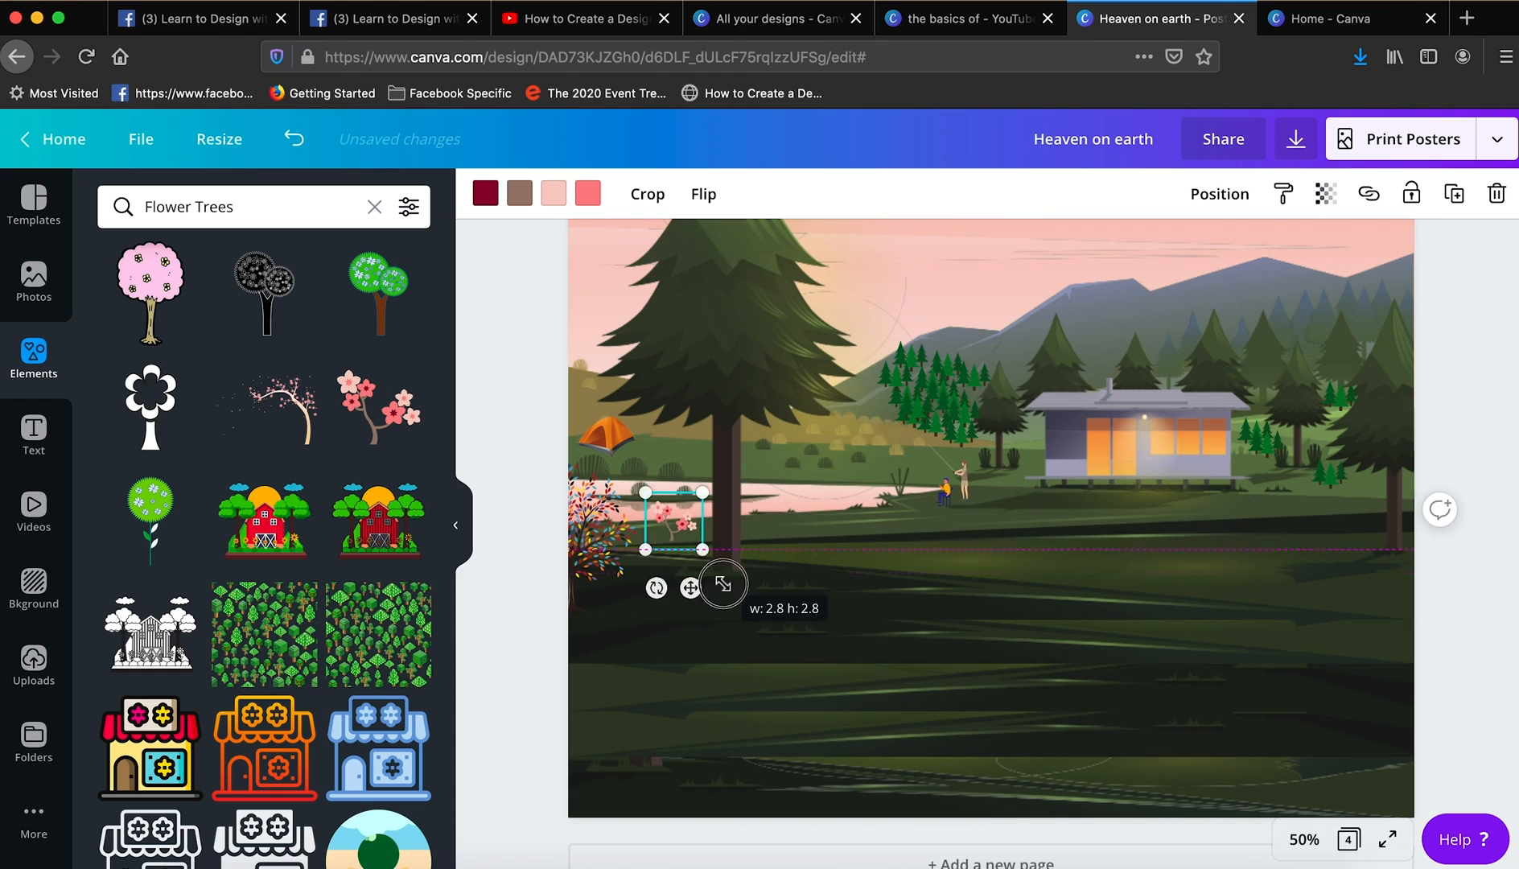
- Scale the pink blossom tree to about 4.4 wide and place it at the near lakeshore beside the colourful leafy tree
drag(724, 584, 671, 535)
drag(738, 583, 725, 574)
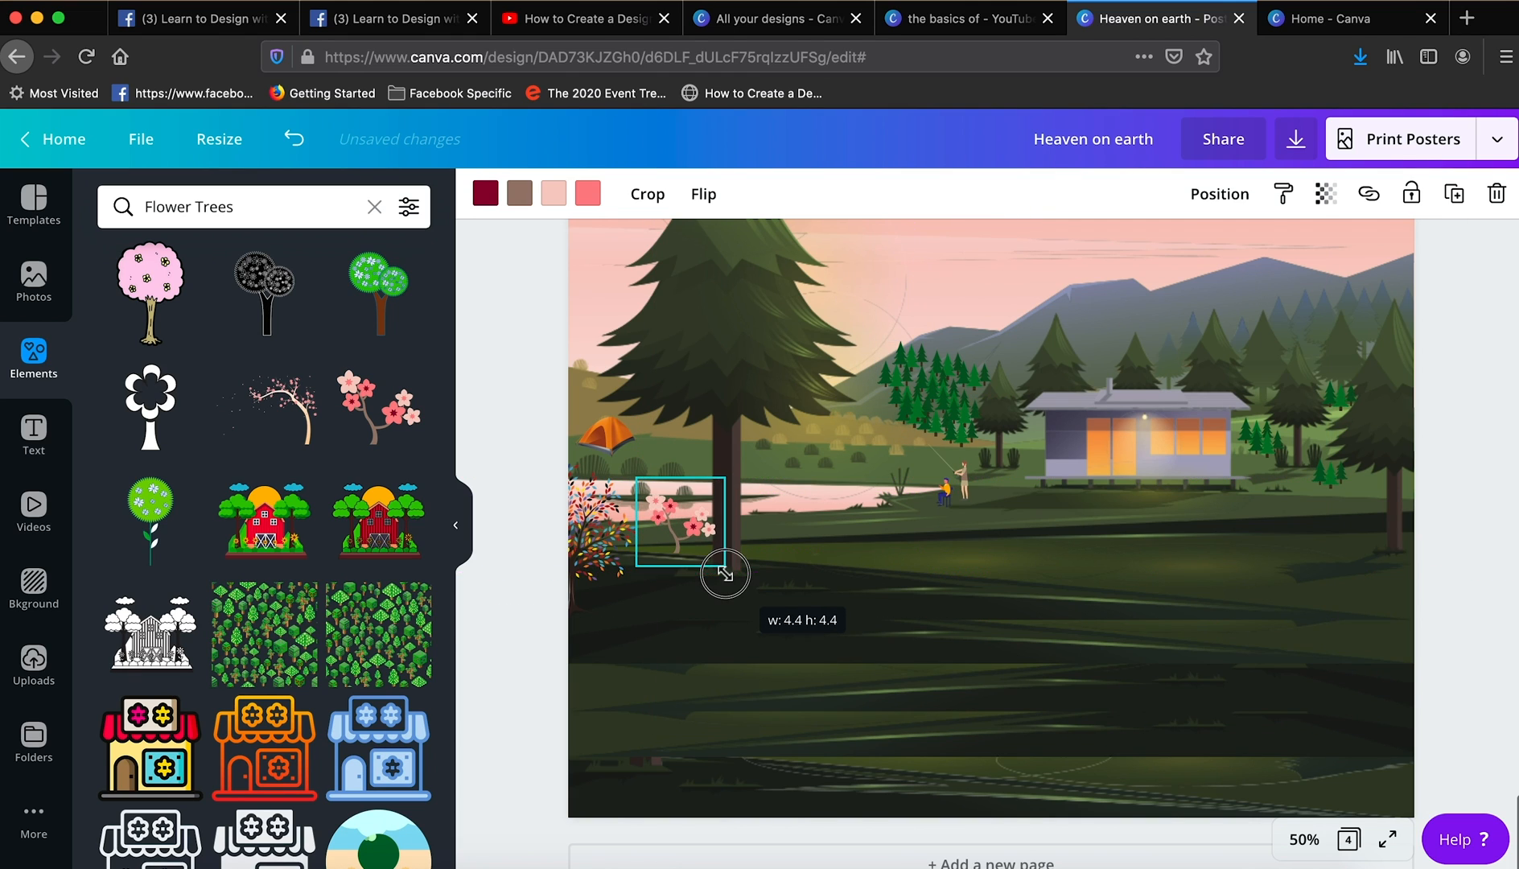
drag(638, 481, 618, 458)
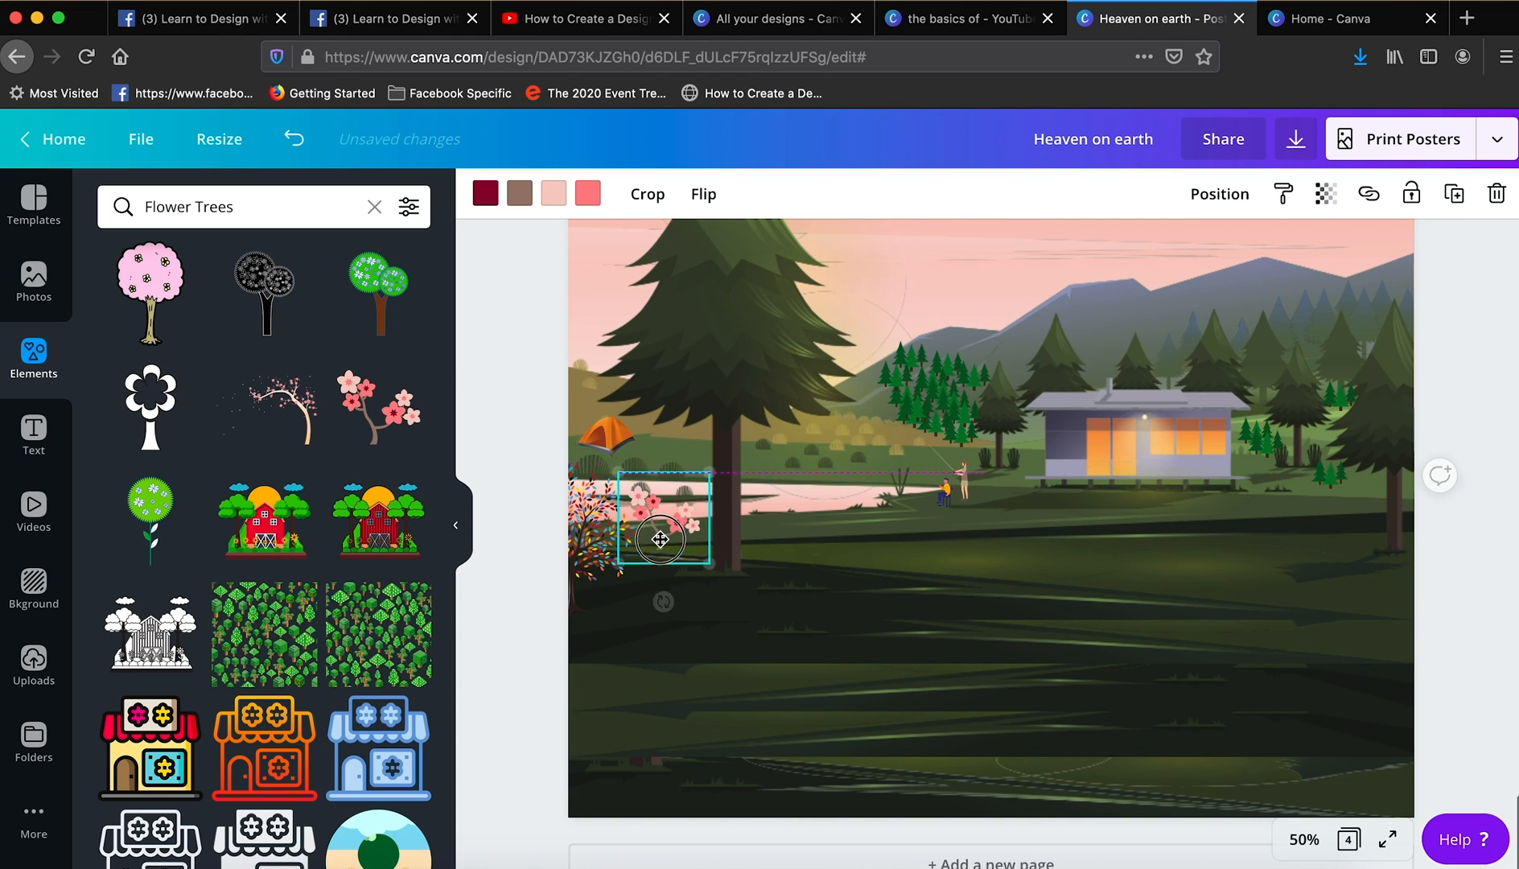
drag(655, 542, 657, 555)
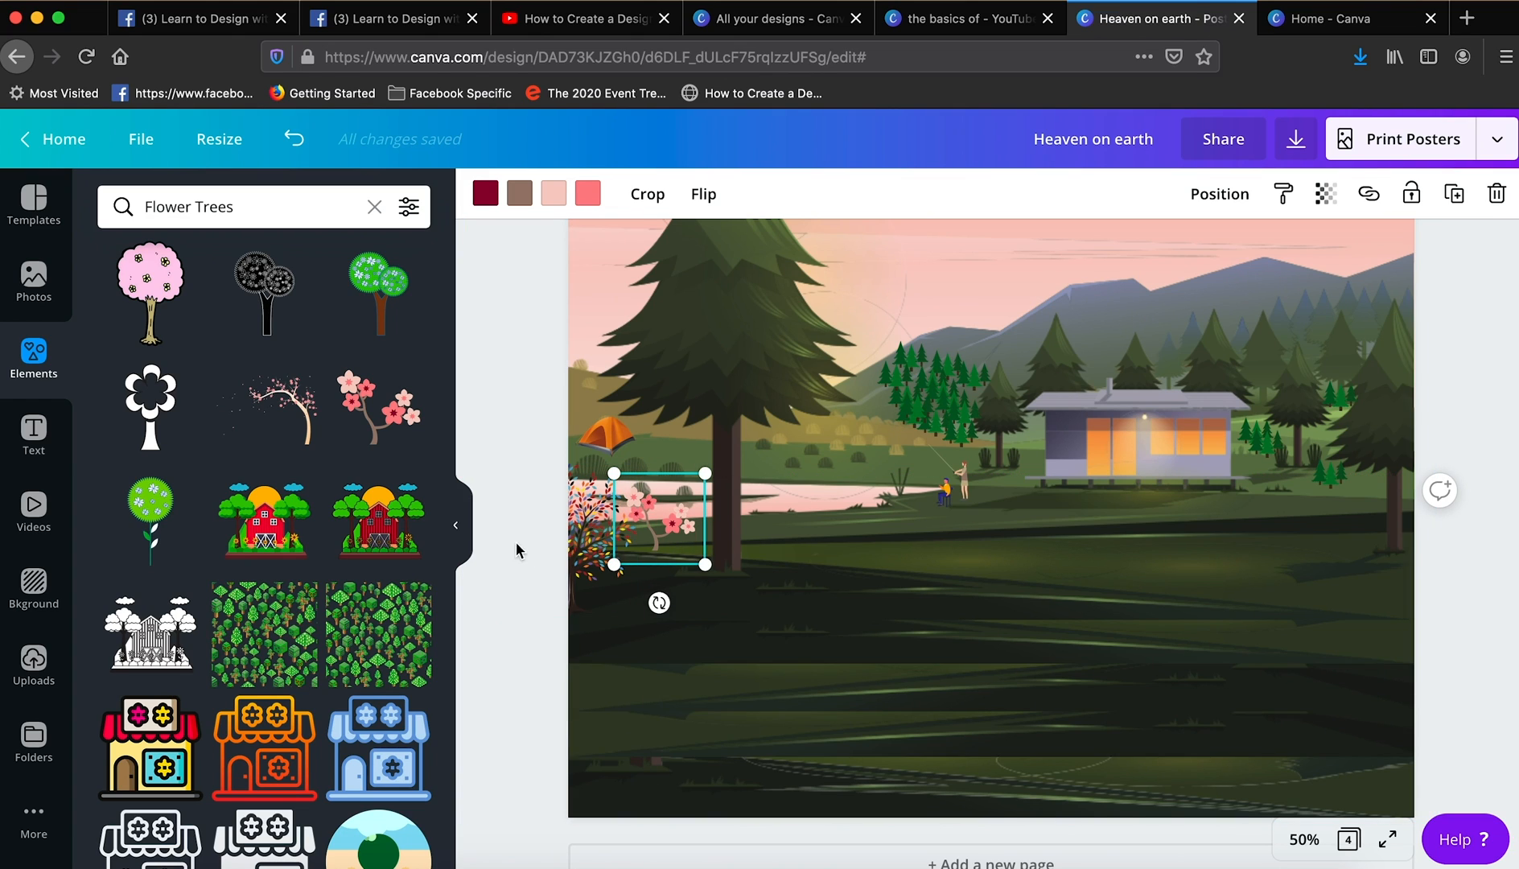
click(538, 447)
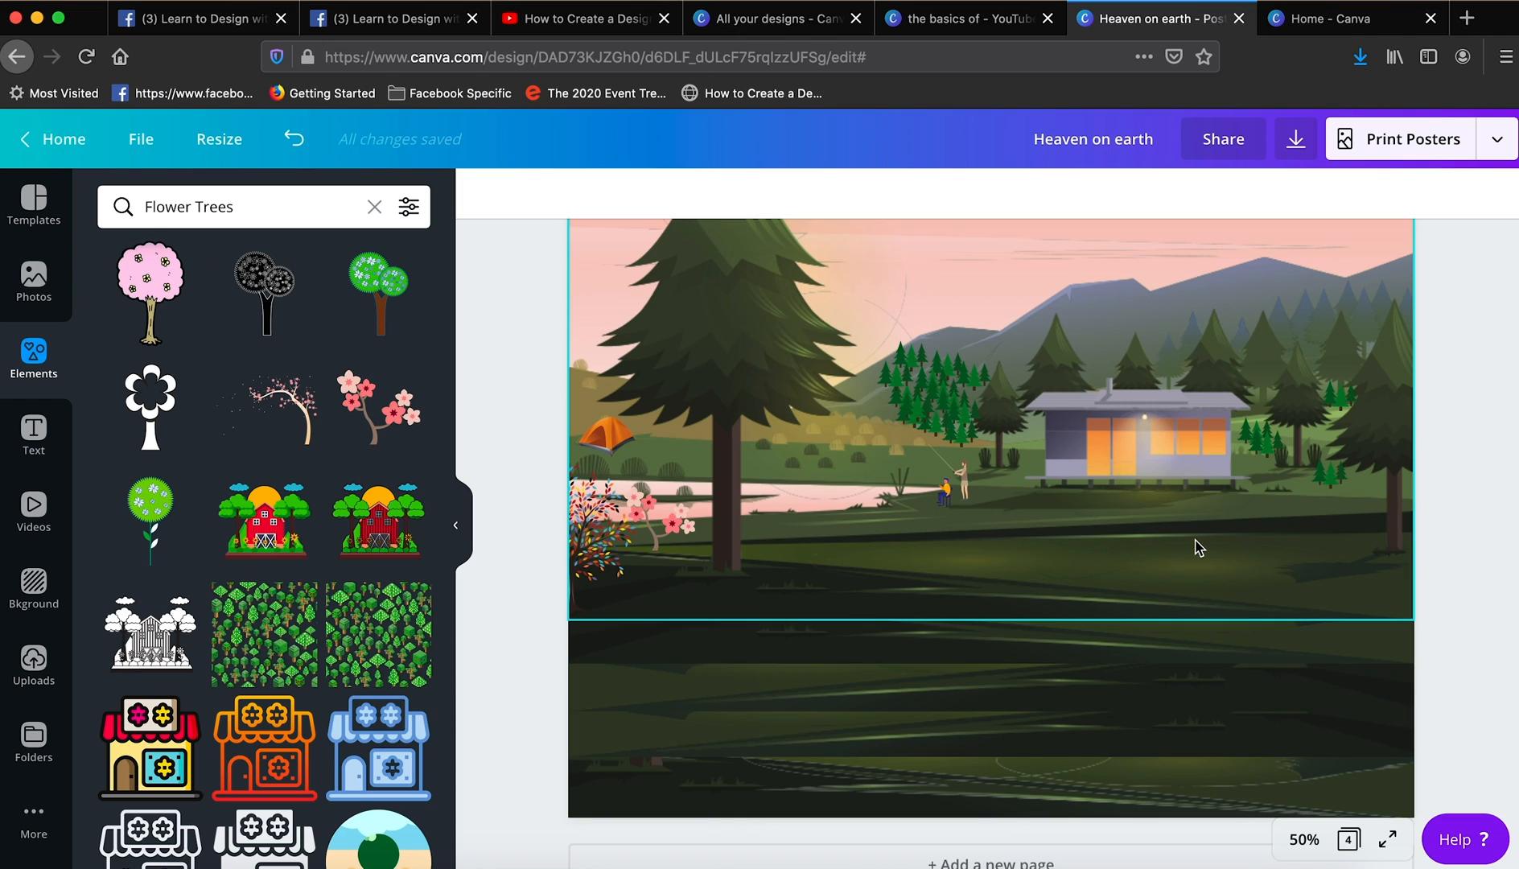
- Search the elements for "Table" and refine the search to "Table and chairs"
click(252, 213)
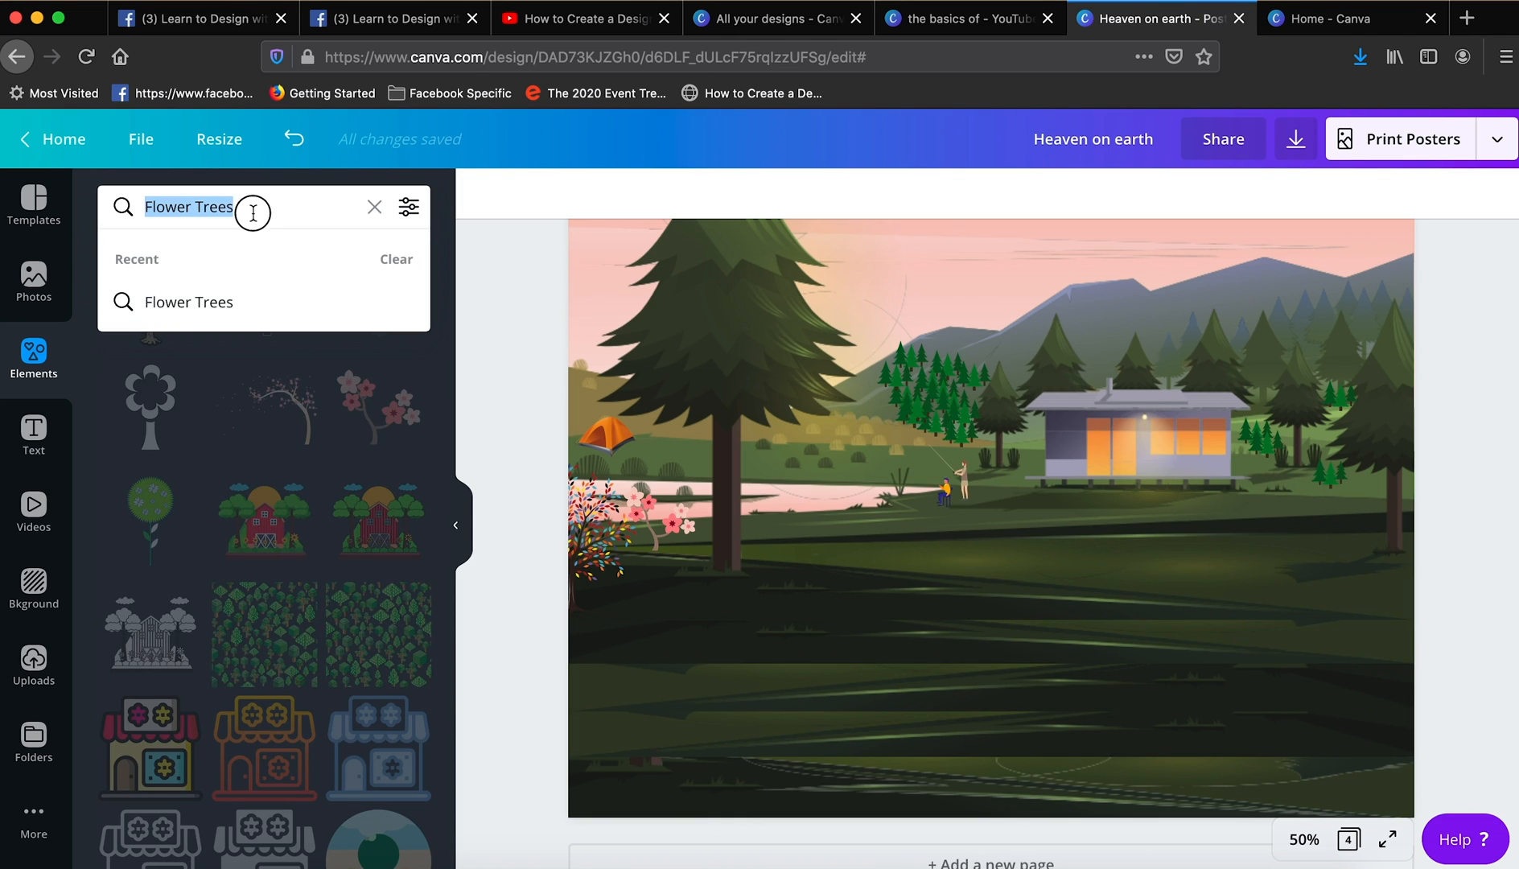
text(Table)
click(217, 300)
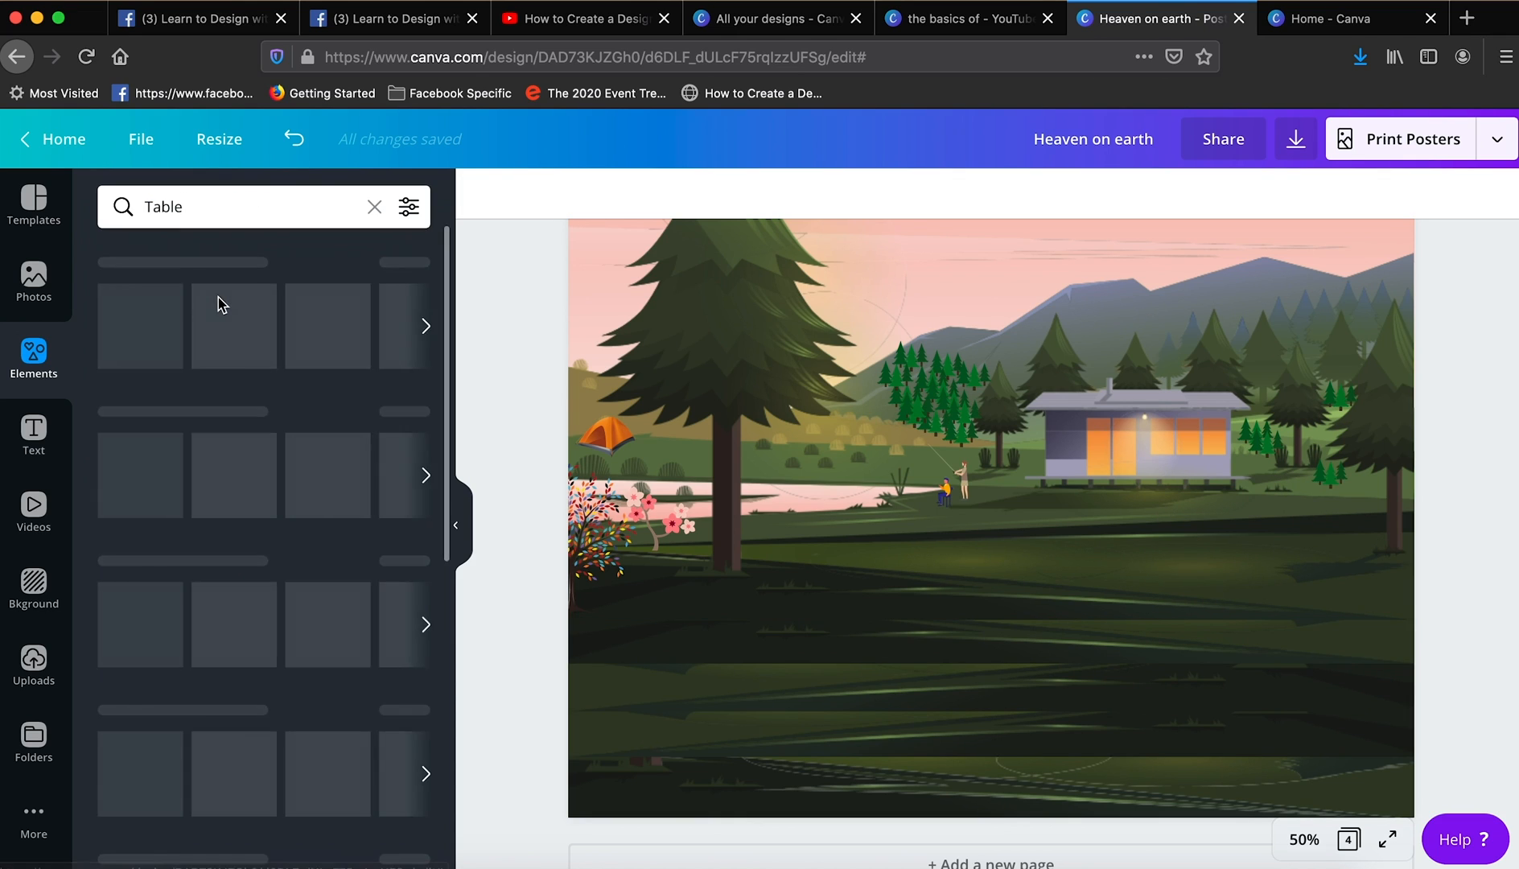
click(223, 209)
text(and chairs)
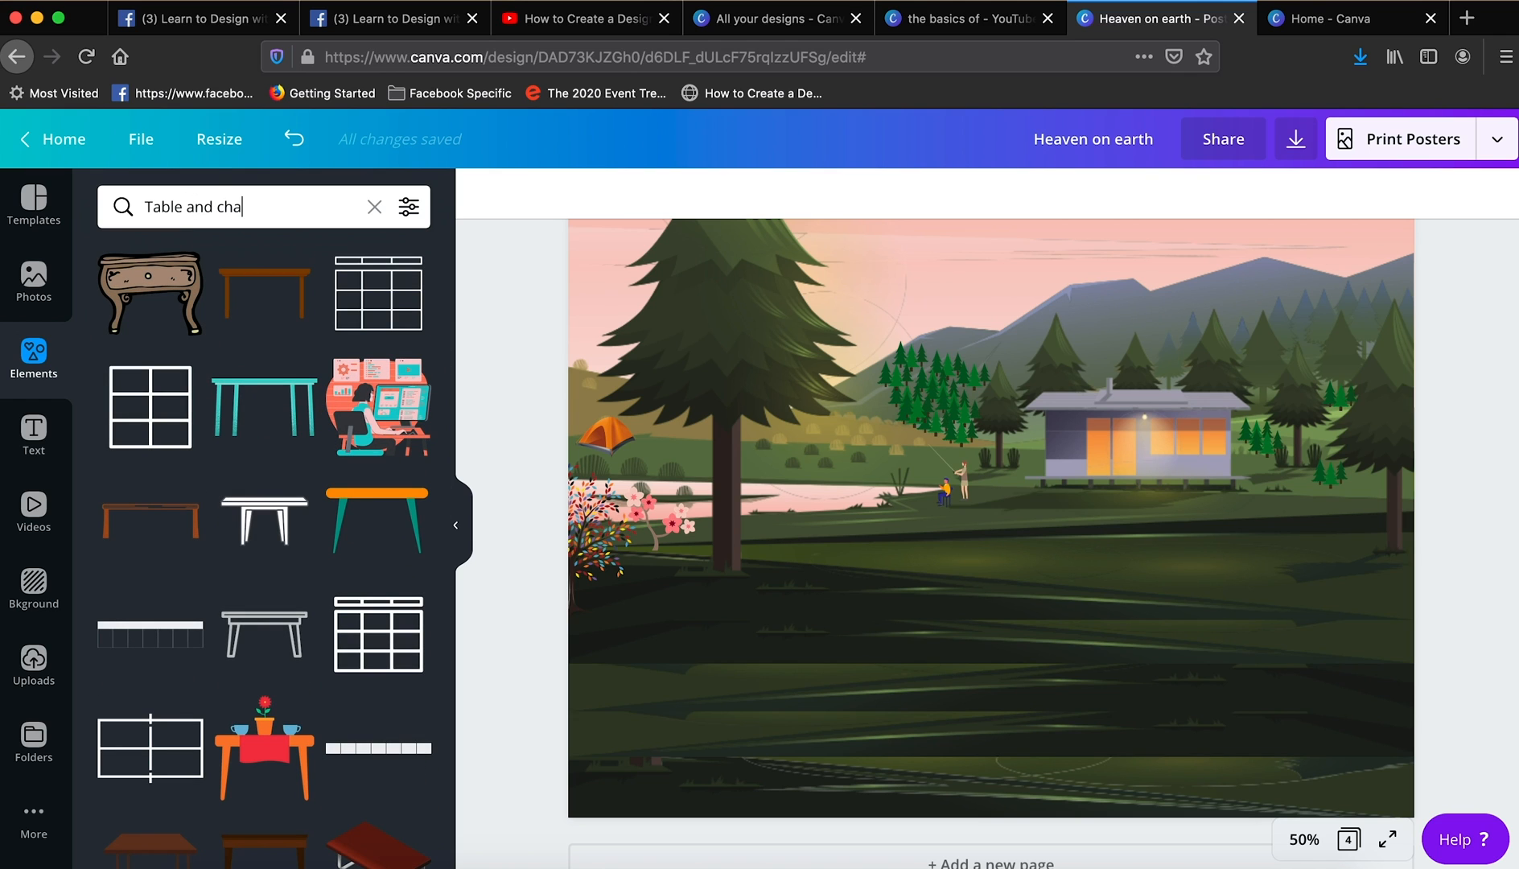
key(Return)
- Add the white round table with two chairs and place it, scaled down, on the lawn just right of the cabin
scroll(269, 503, down, 15)
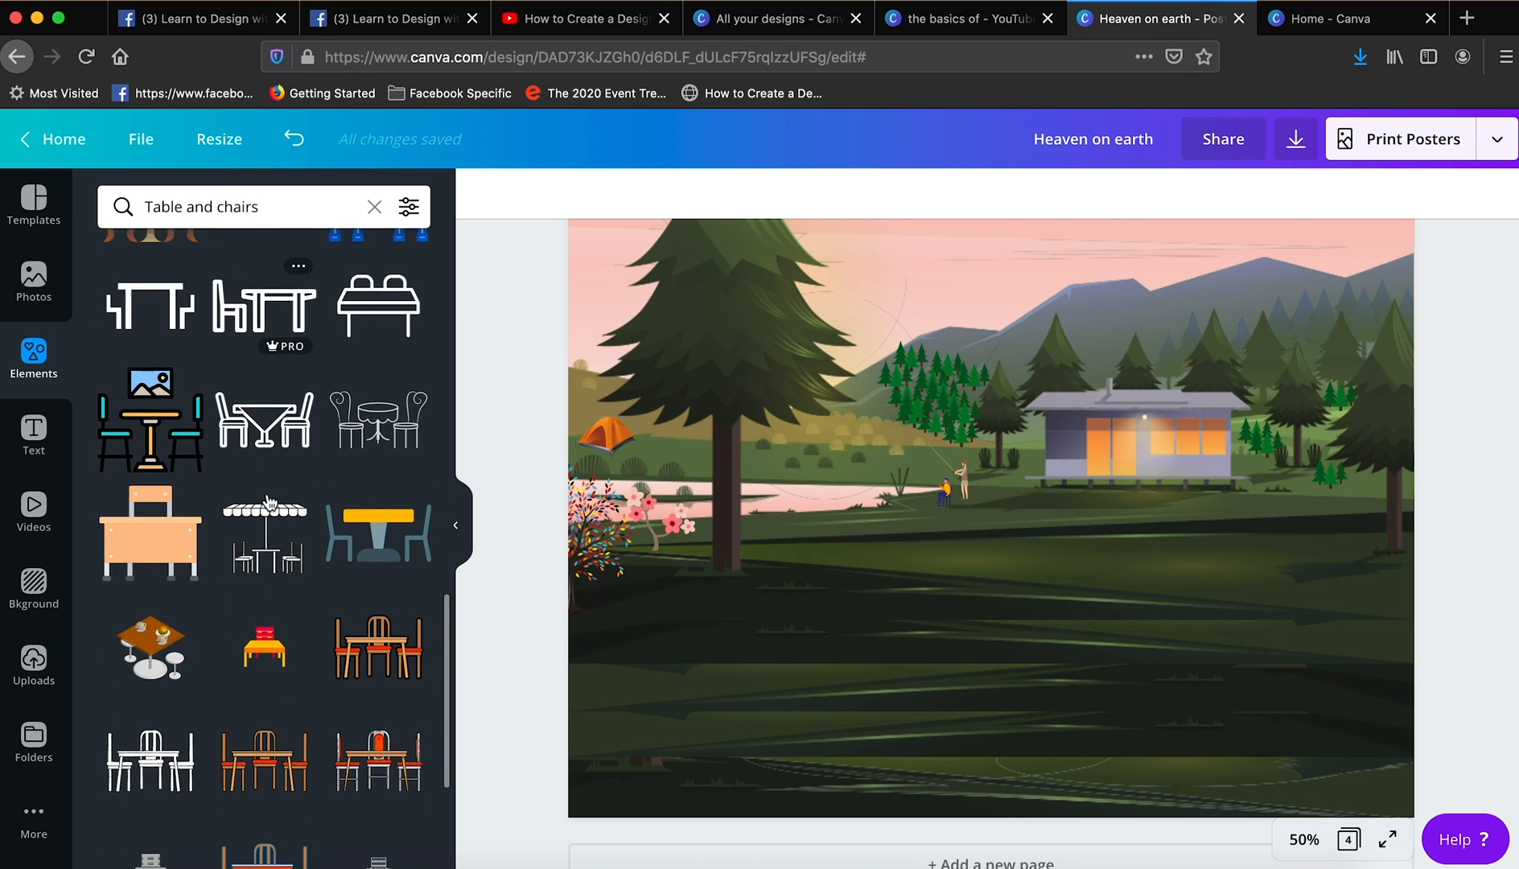
scroll(270, 503, down, 10)
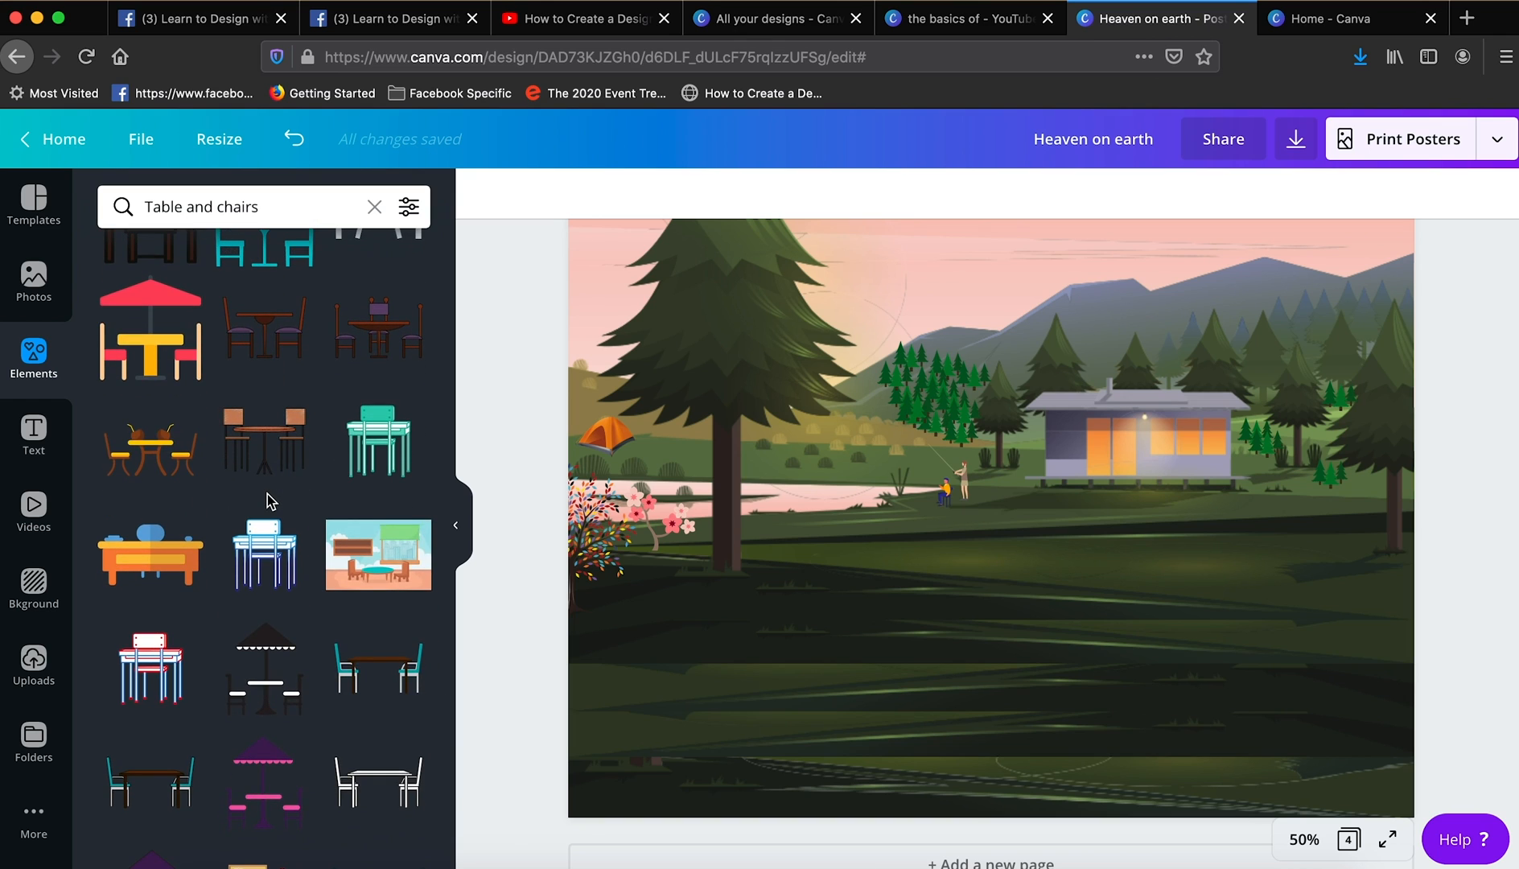
scroll(267, 495, down, 10)
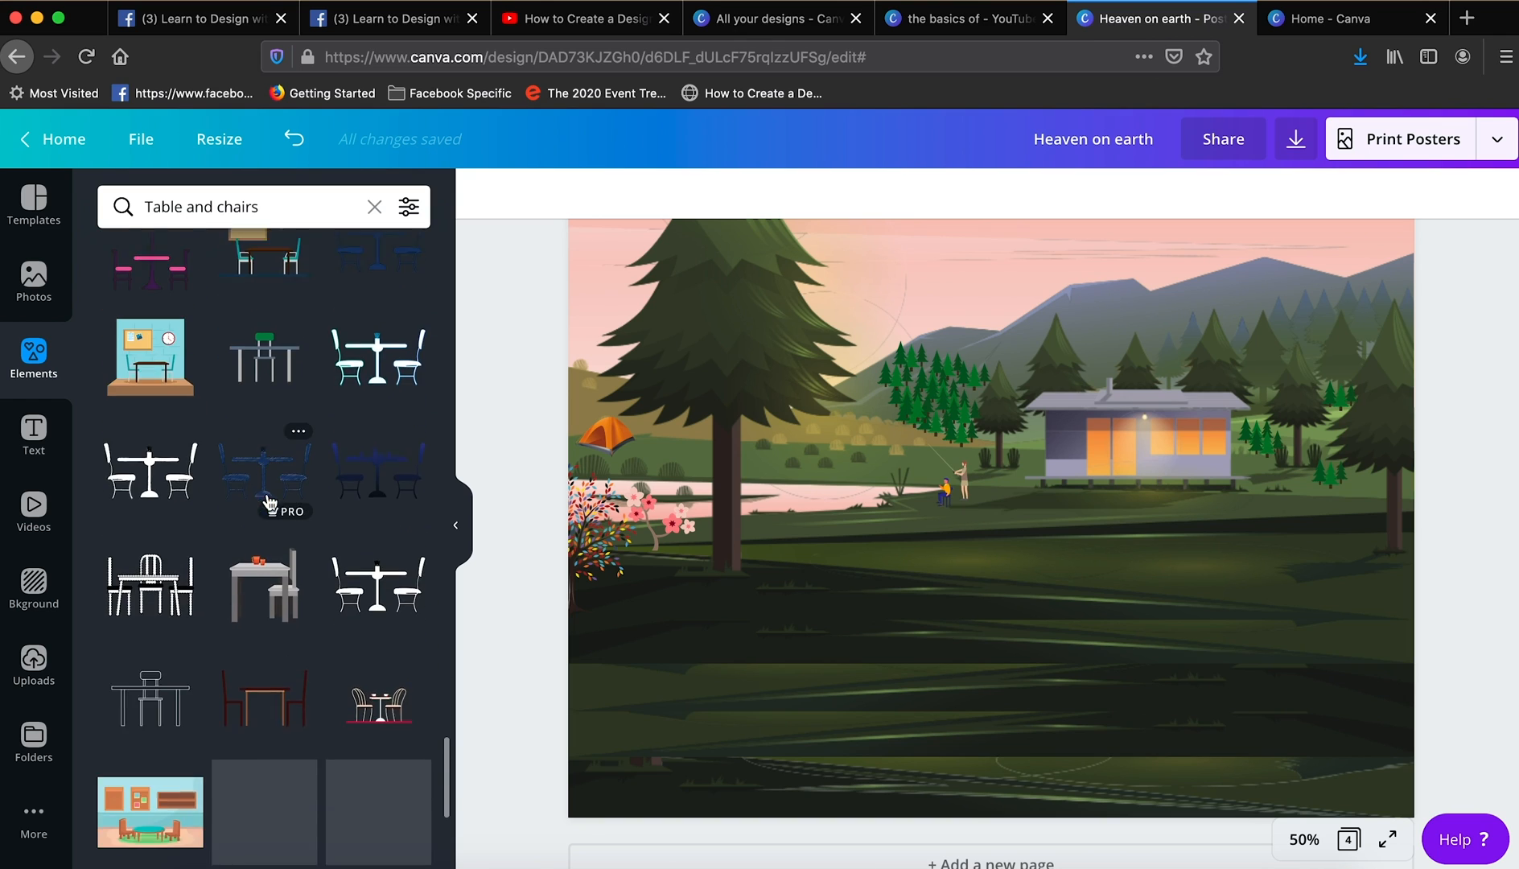
click(378, 563)
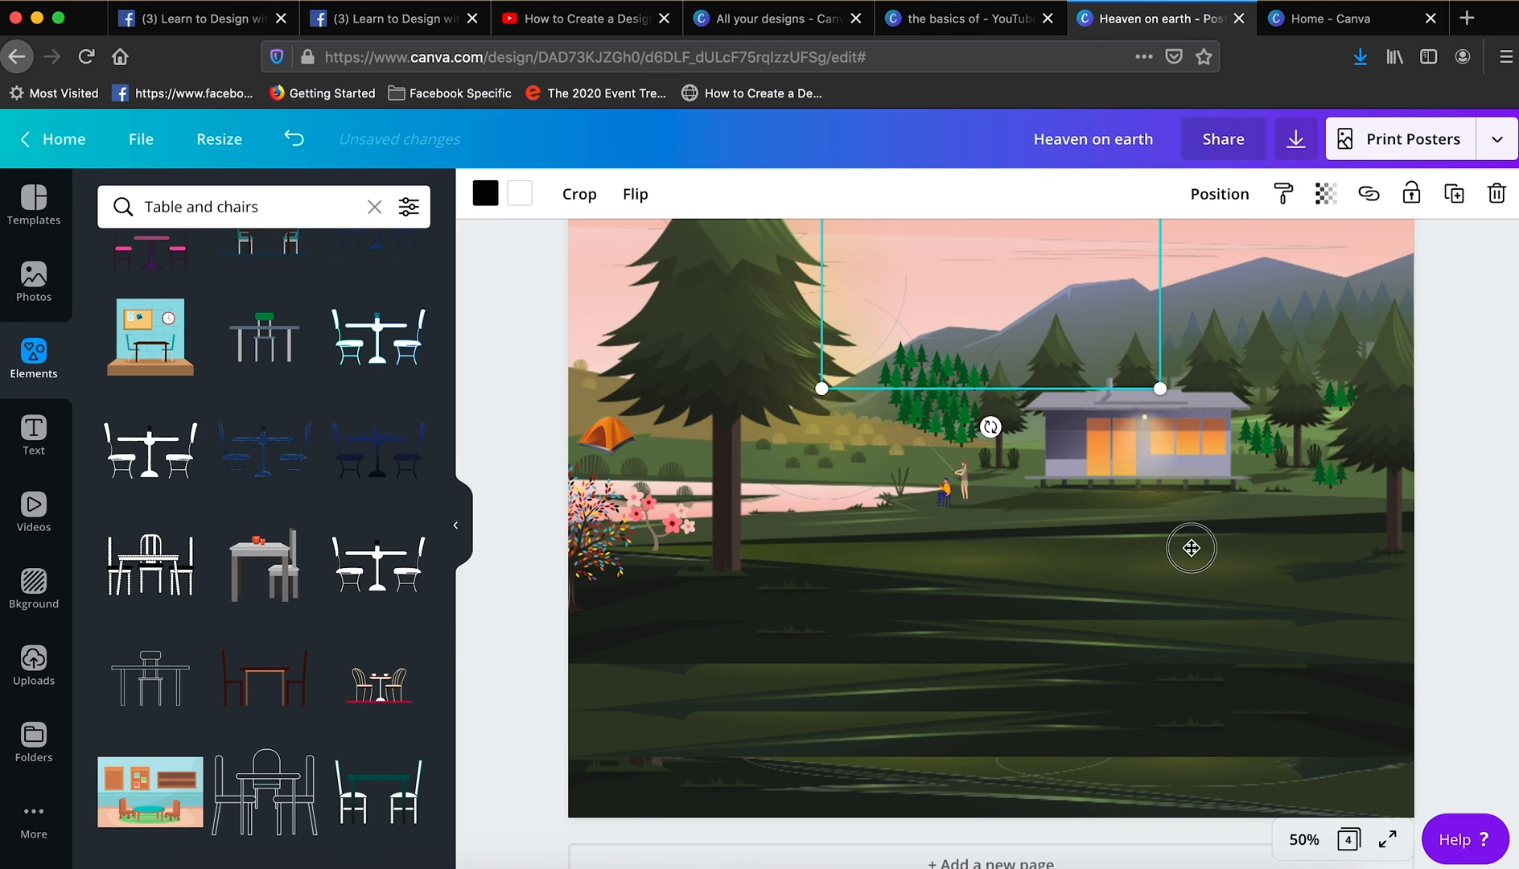
drag(953, 688, 1275, 493)
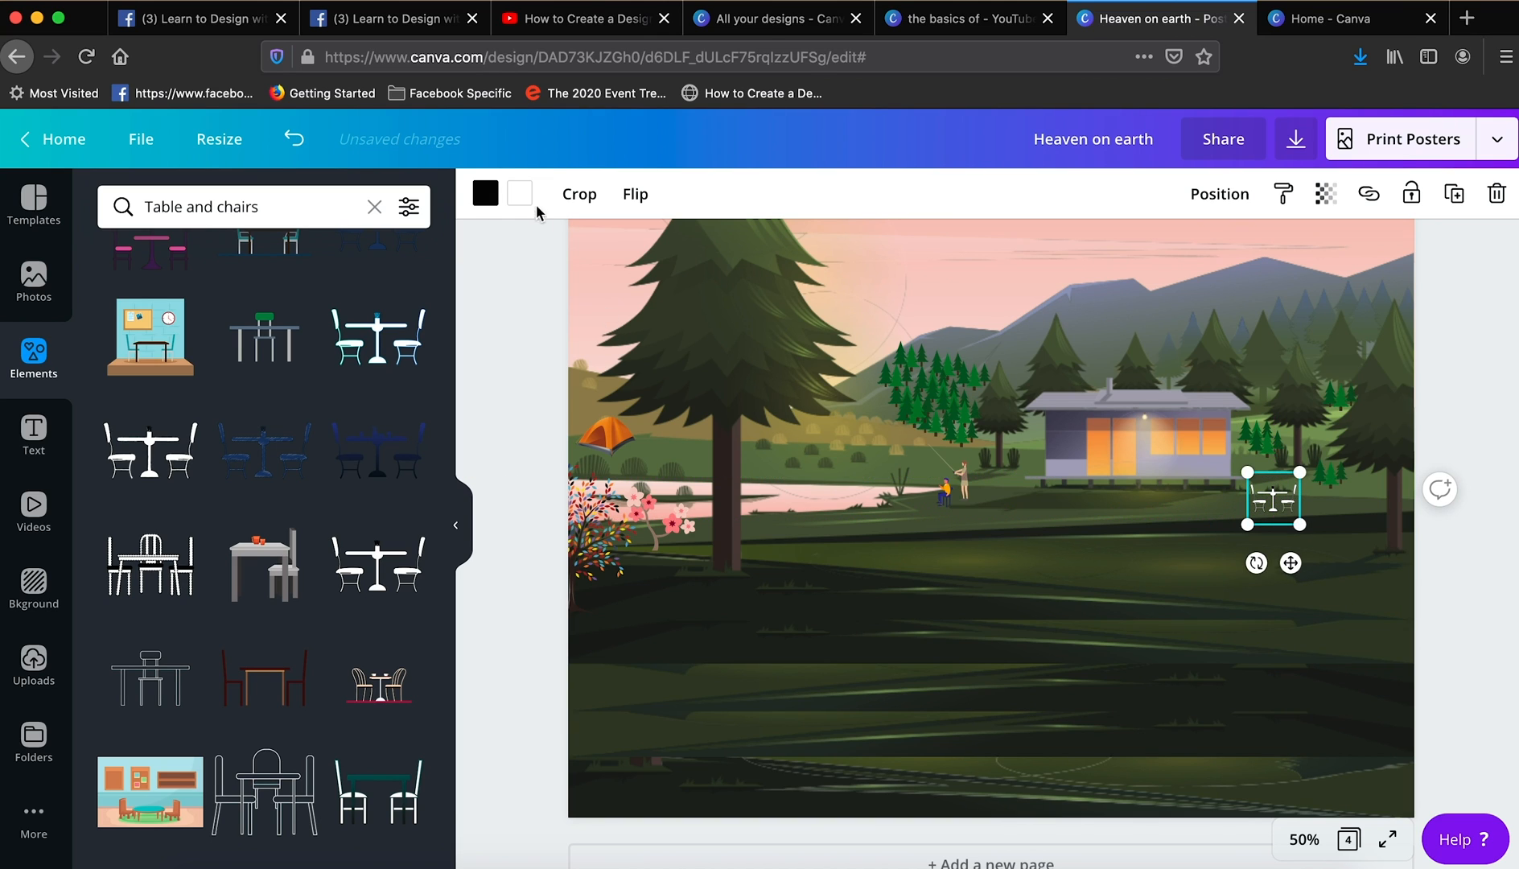
- Recolour the table set's white parts to light peach and enlarge the set slightly
click(519, 194)
scroll(211, 609, down, 5)
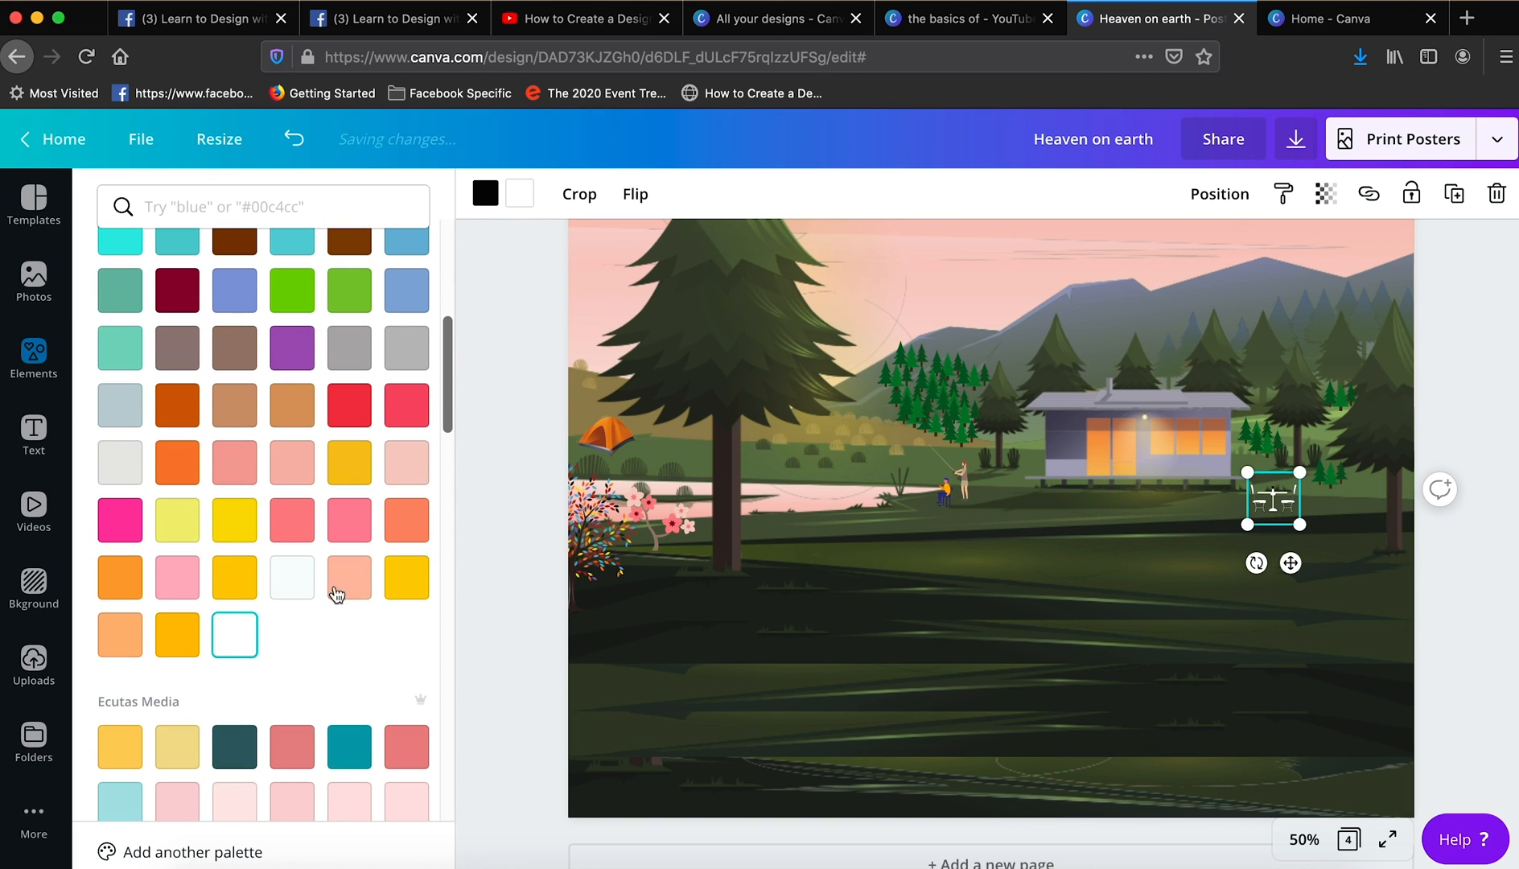
click(353, 578)
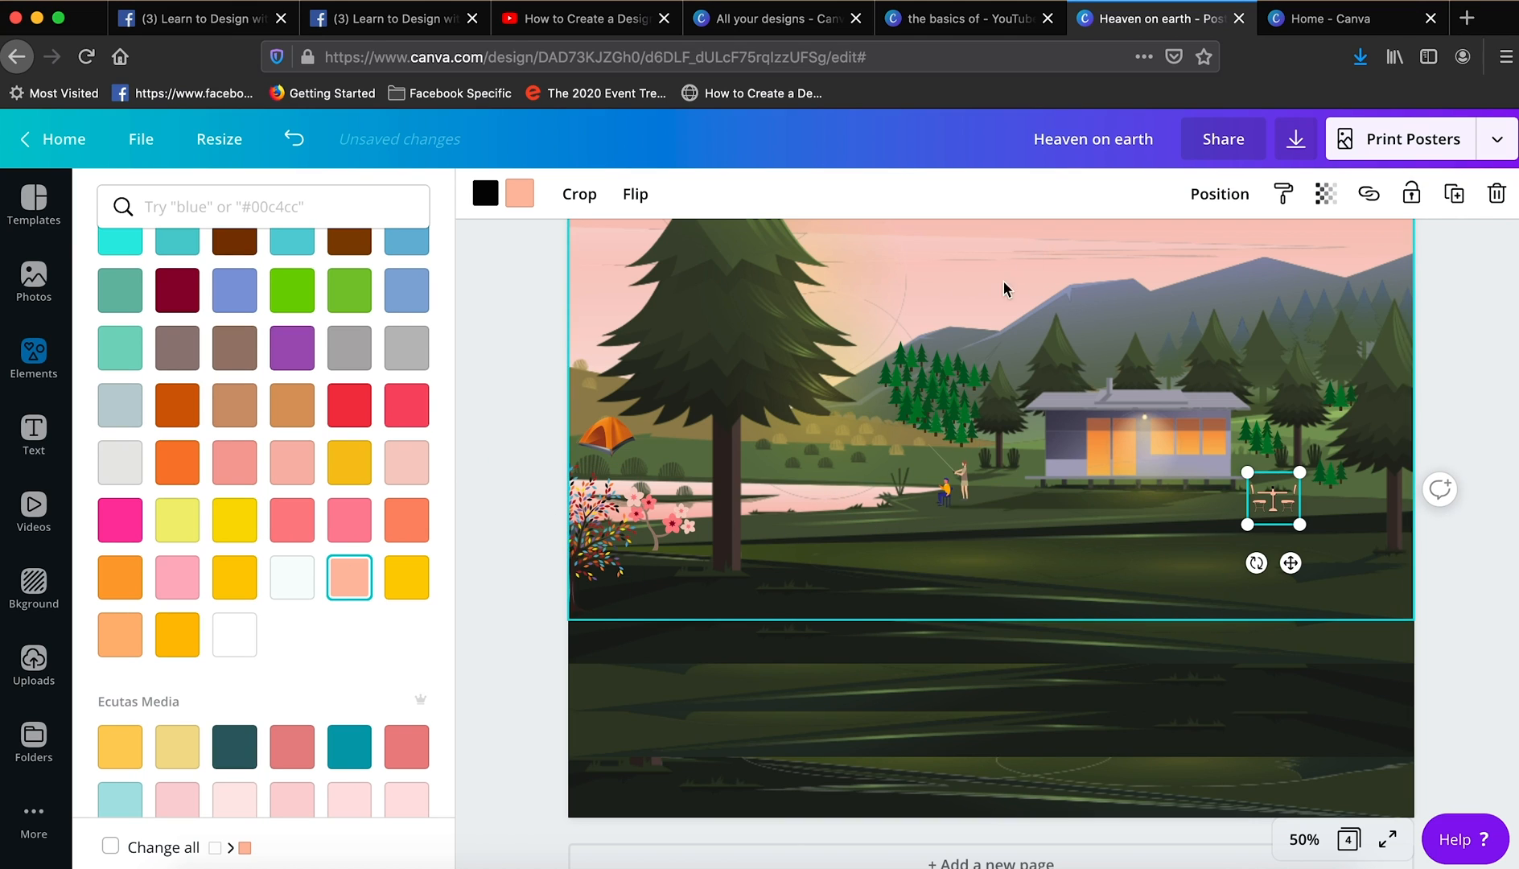
click(1477, 420)
click(1274, 499)
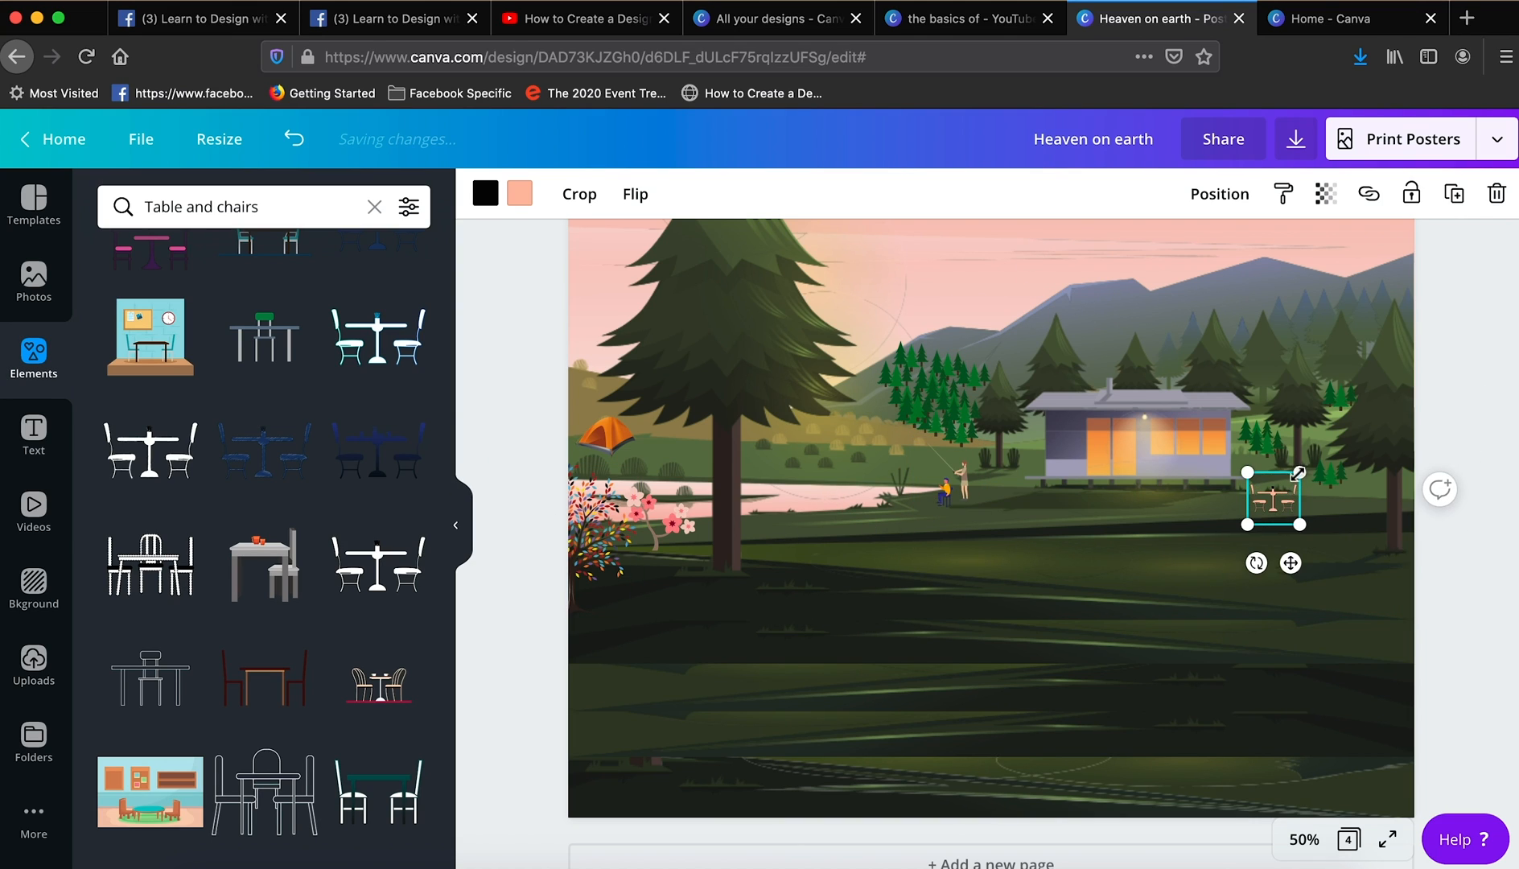
drag(1300, 473, 1306, 469)
click(1487, 573)
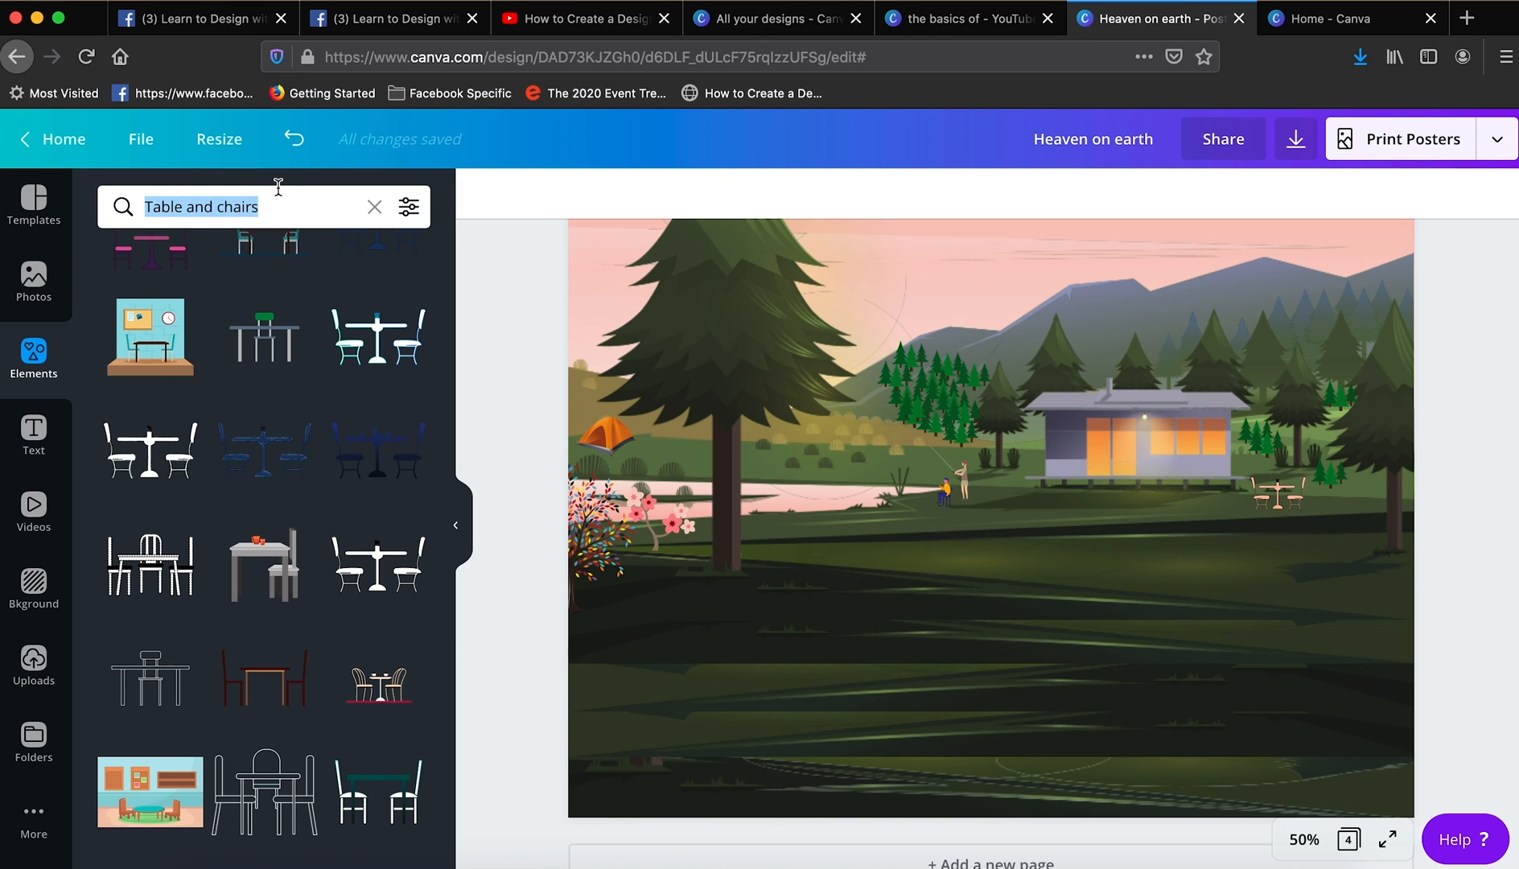
- Search the elements for "Road"
text(Road)
key(Return)
scroll(338, 389, down, 10)
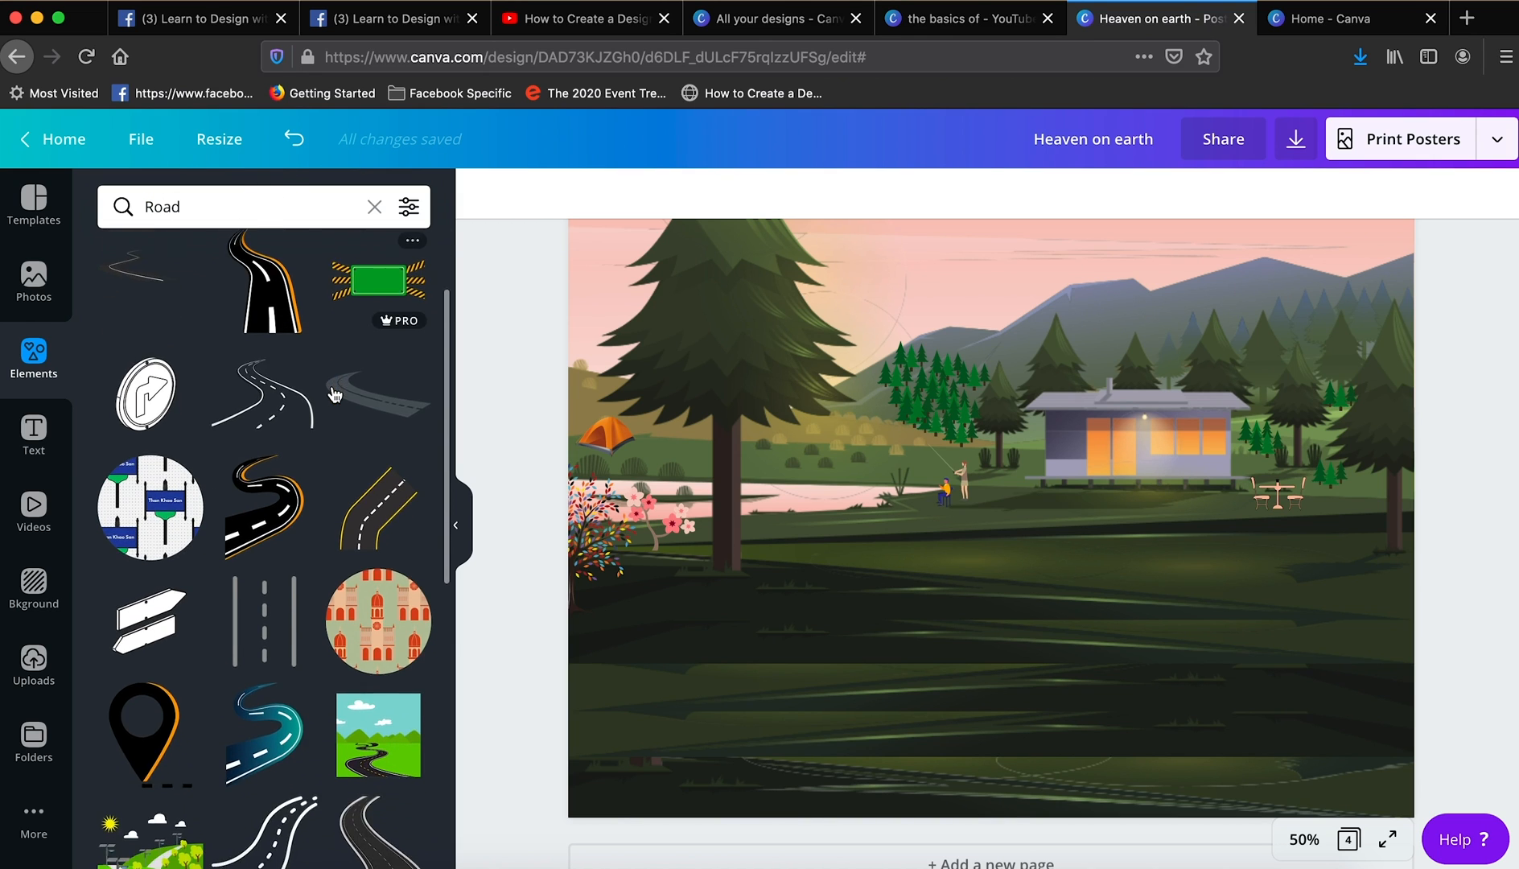
- Try the winding dark road with white edges and another road element on the lawn below the cabin, removing each
drag(265, 338, 1114, 582)
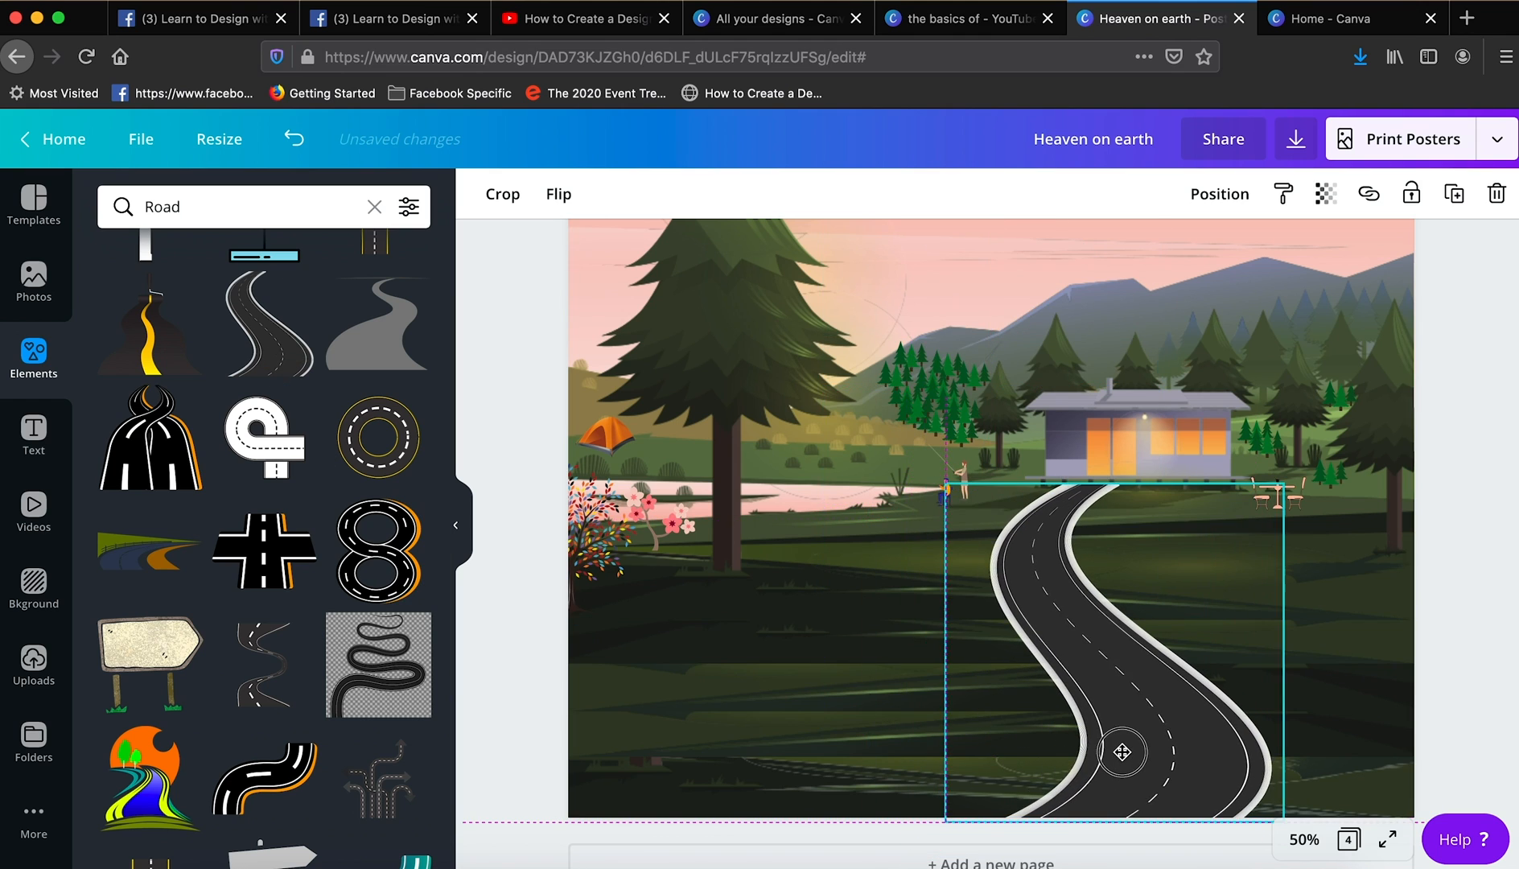
key(Delete)
scroll(406, 563, down, 10)
drag(266, 515, 1101, 630)
key(Delete)
- Add the plain grey winding road and enlarge it to run from the cabin down to the page's lower edge
scroll(330, 628, down, 10)
scroll(326, 628, up, 10)
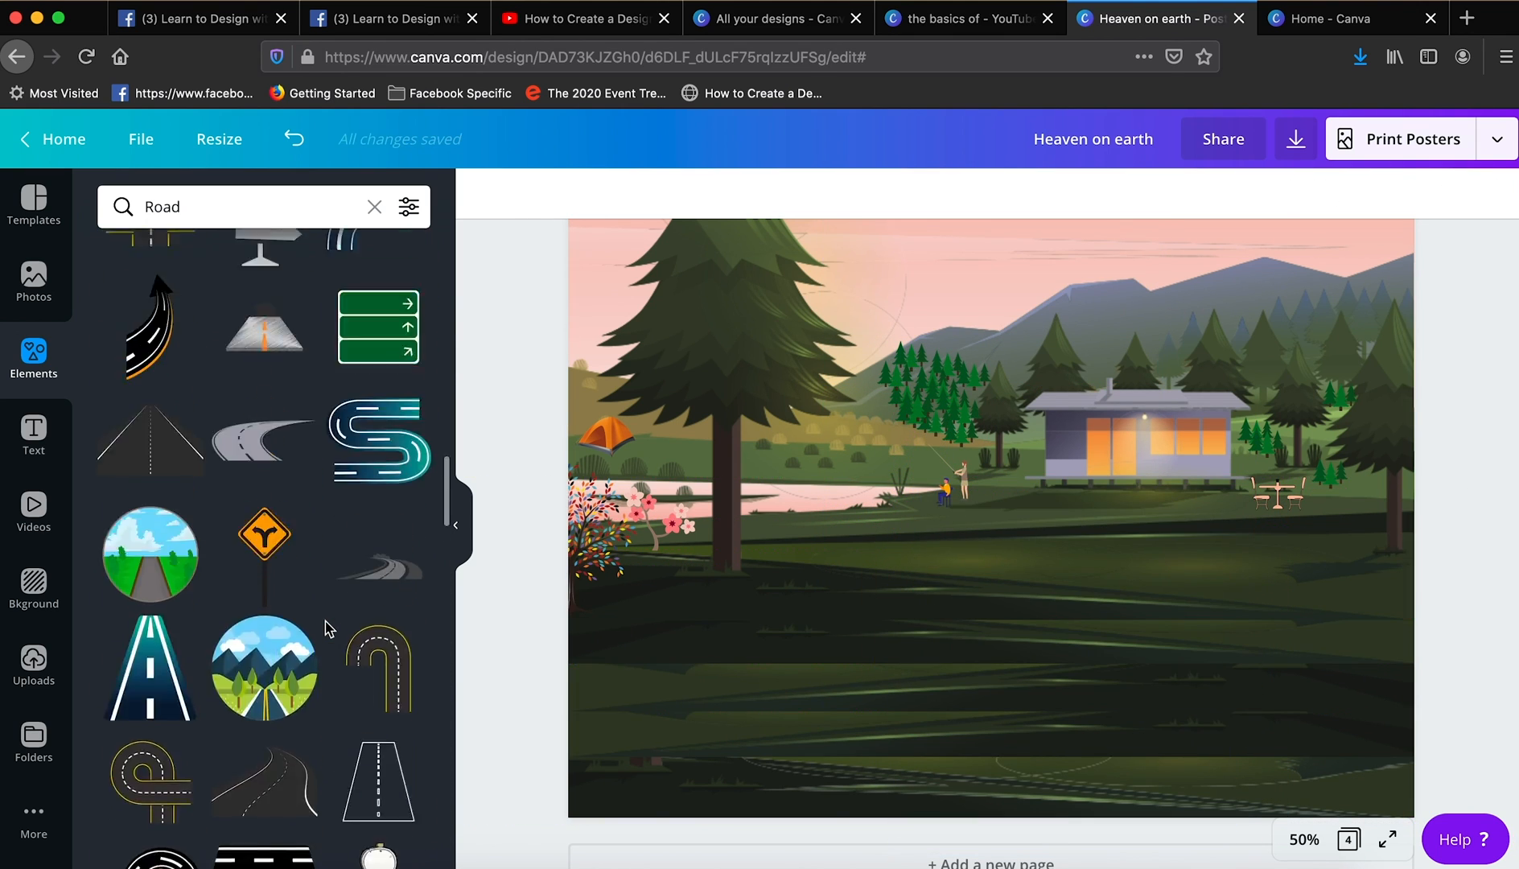
scroll(246, 531, up, 5)
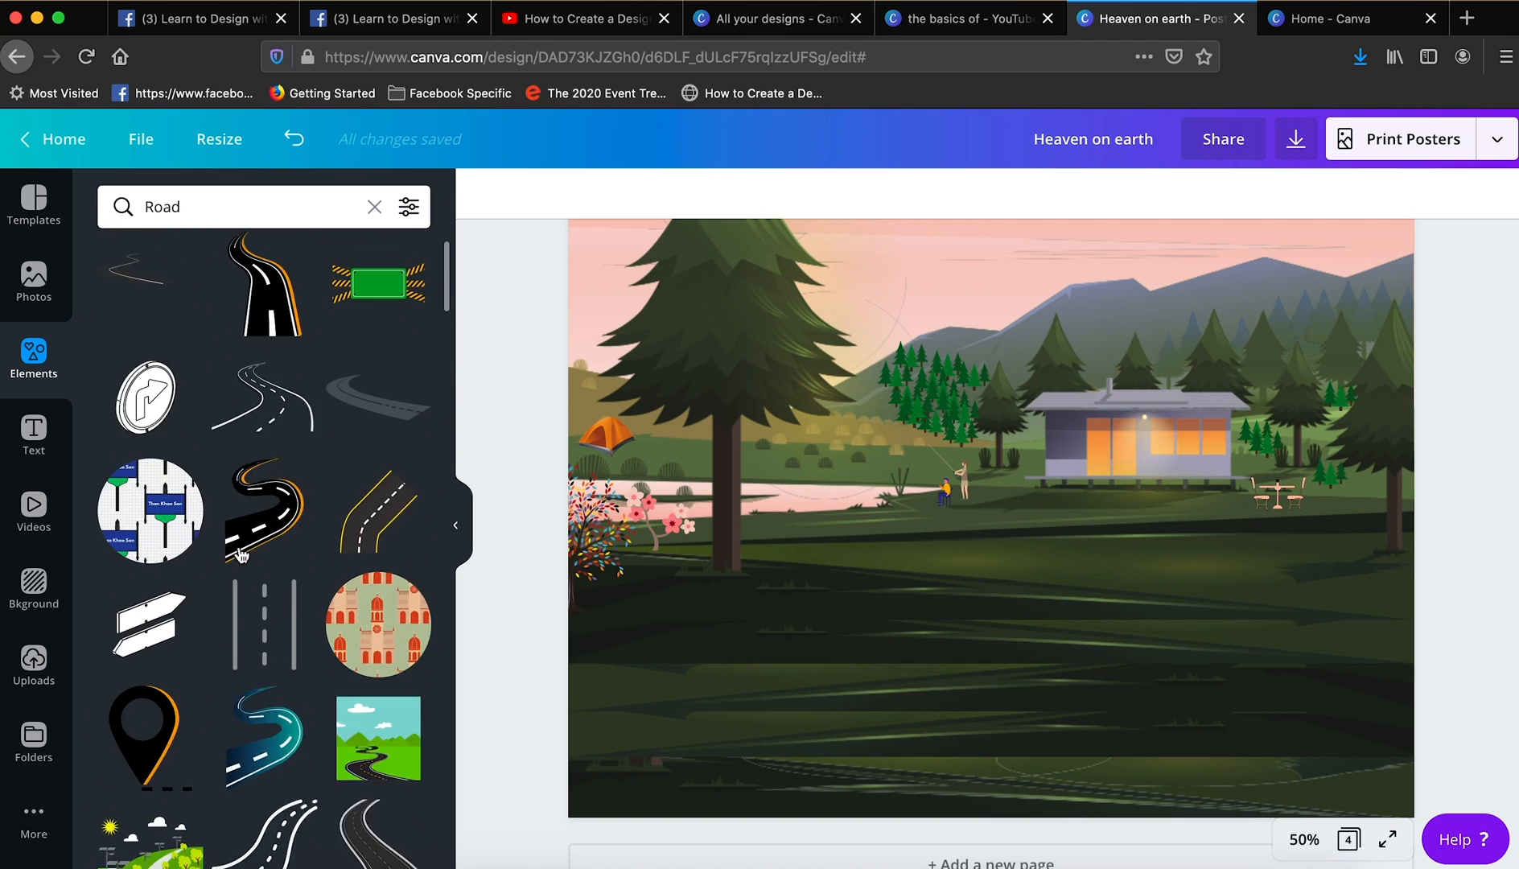
scroll(257, 499, down, 8)
click(377, 400)
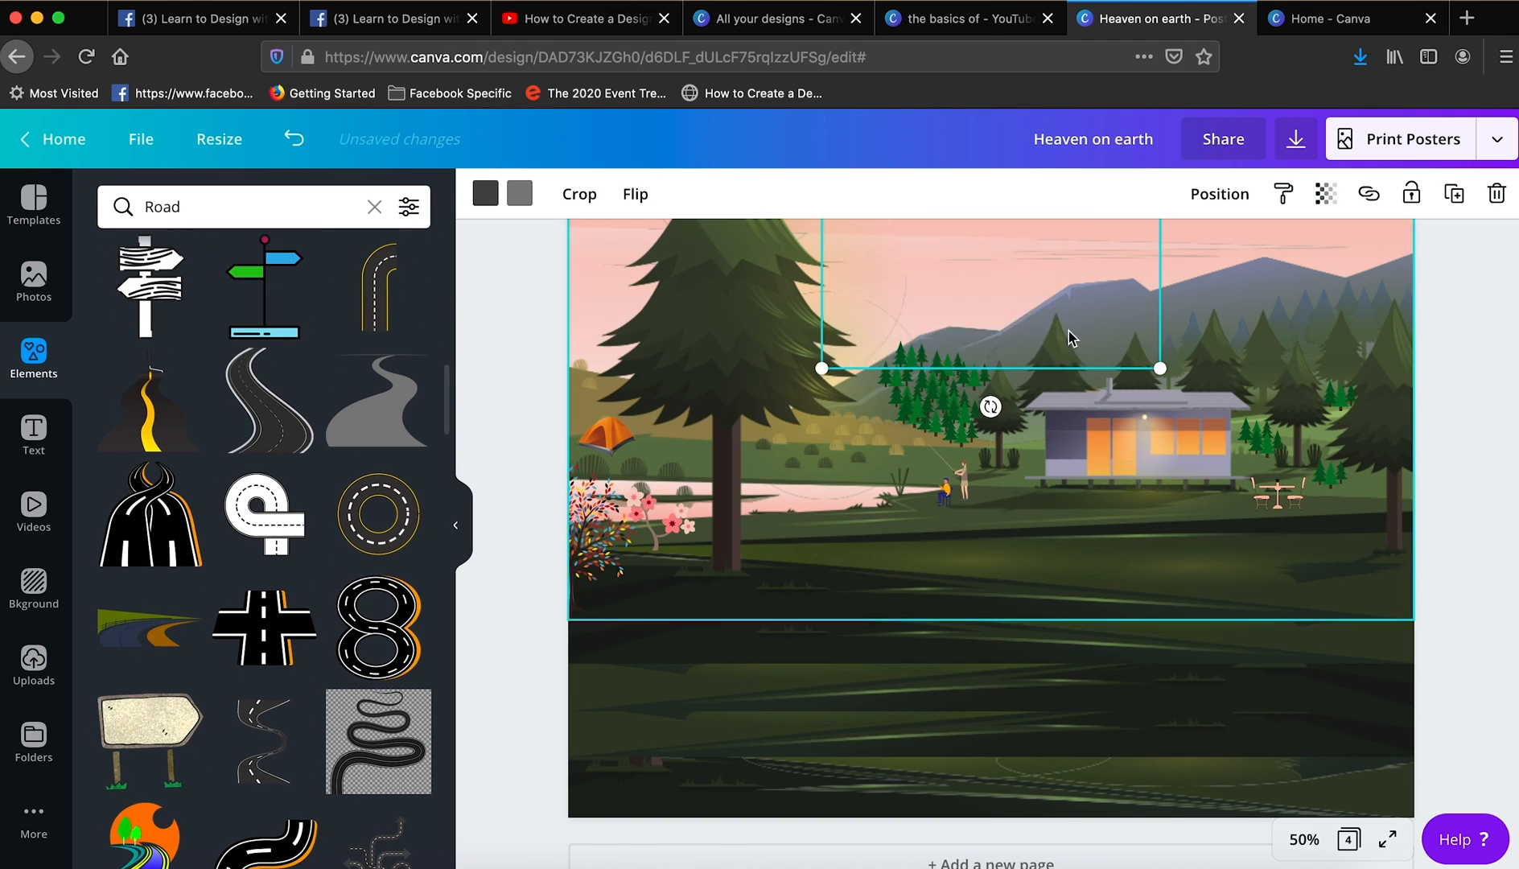
drag(1069, 332, 1136, 718)
drag(908, 774, 853, 839)
click(1458, 636)
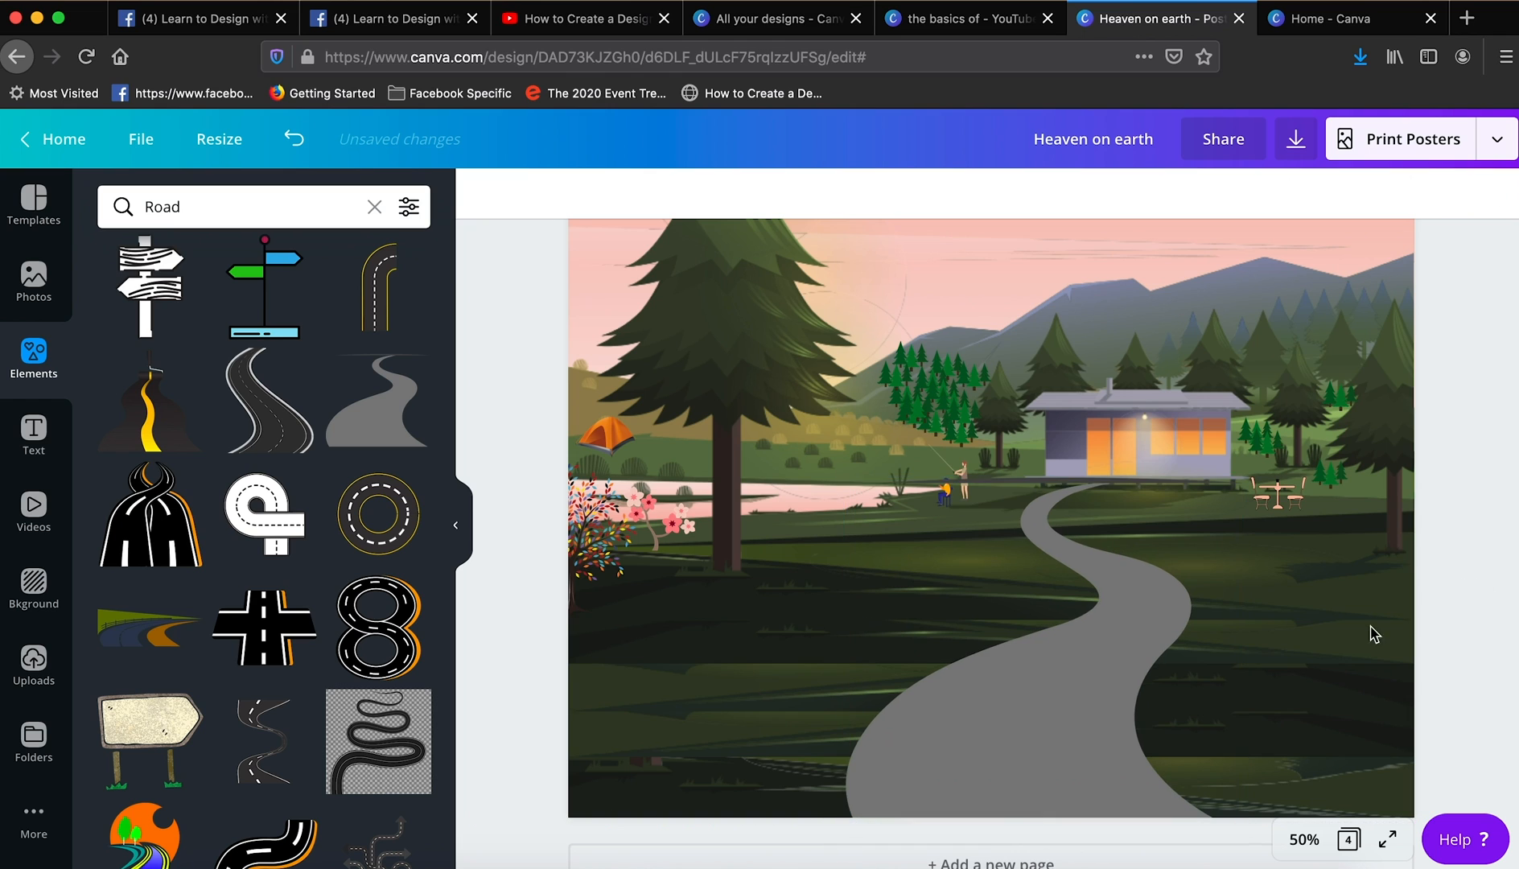
- Delete the plain grey road from the lawn
click(1065, 473)
key(super+[)
click(1062, 600)
key(Delete)
scroll(292, 581, down, 10)
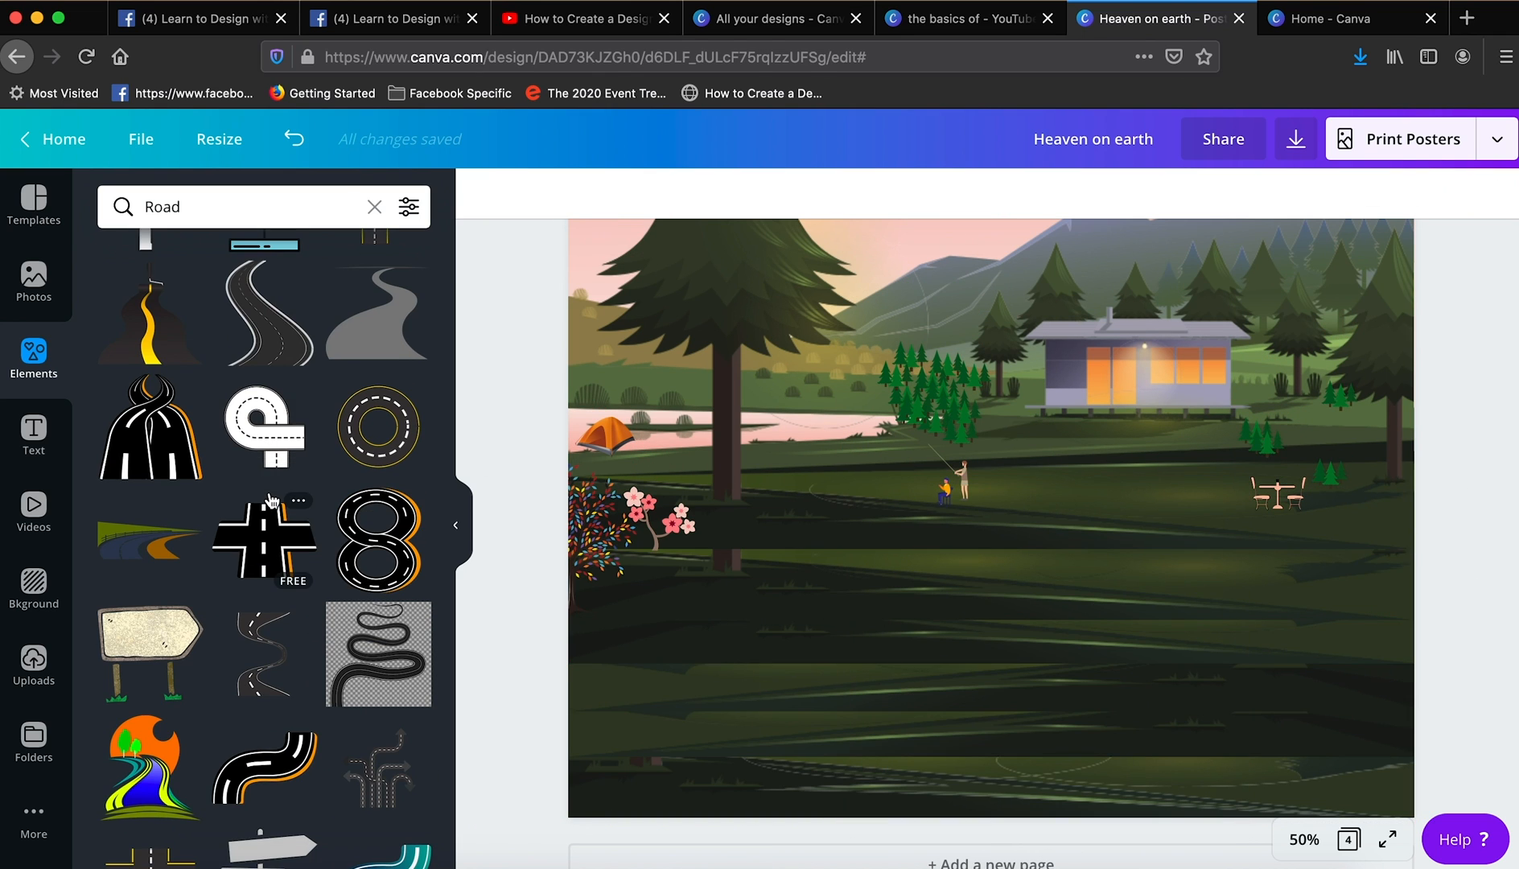
scroll(292, 581, down, 10)
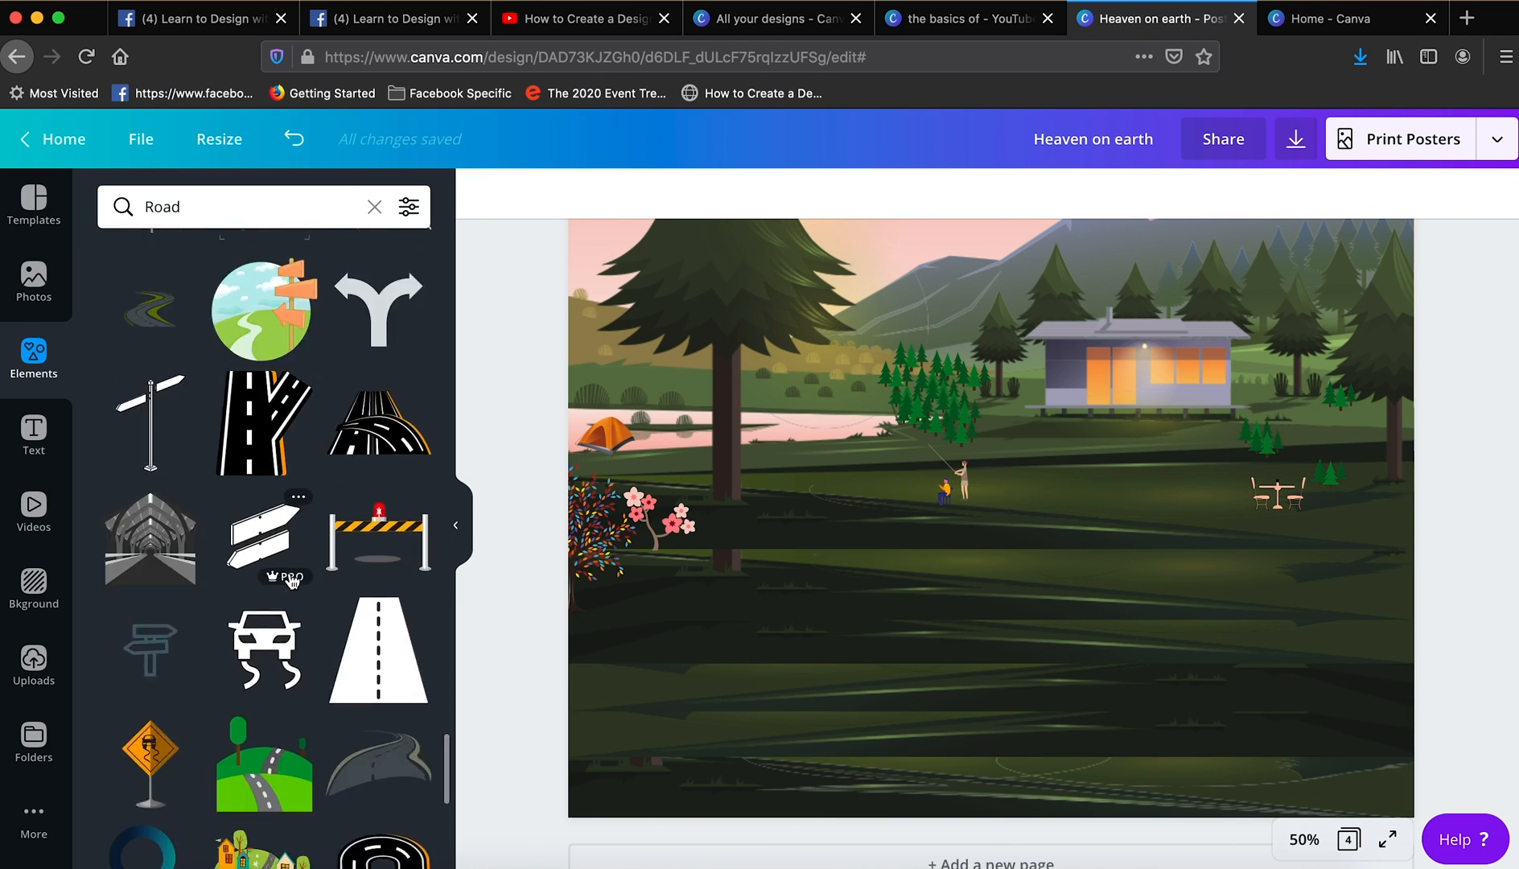
scroll(292, 581, up, 20)
- Copy the dark grey winding road from the finished scene on page 3 and paste it onto page 4
click(1198, 314)
key(Delete)
scroll(1197, 314, up, 3)
scroll(1199, 319, up, 5)
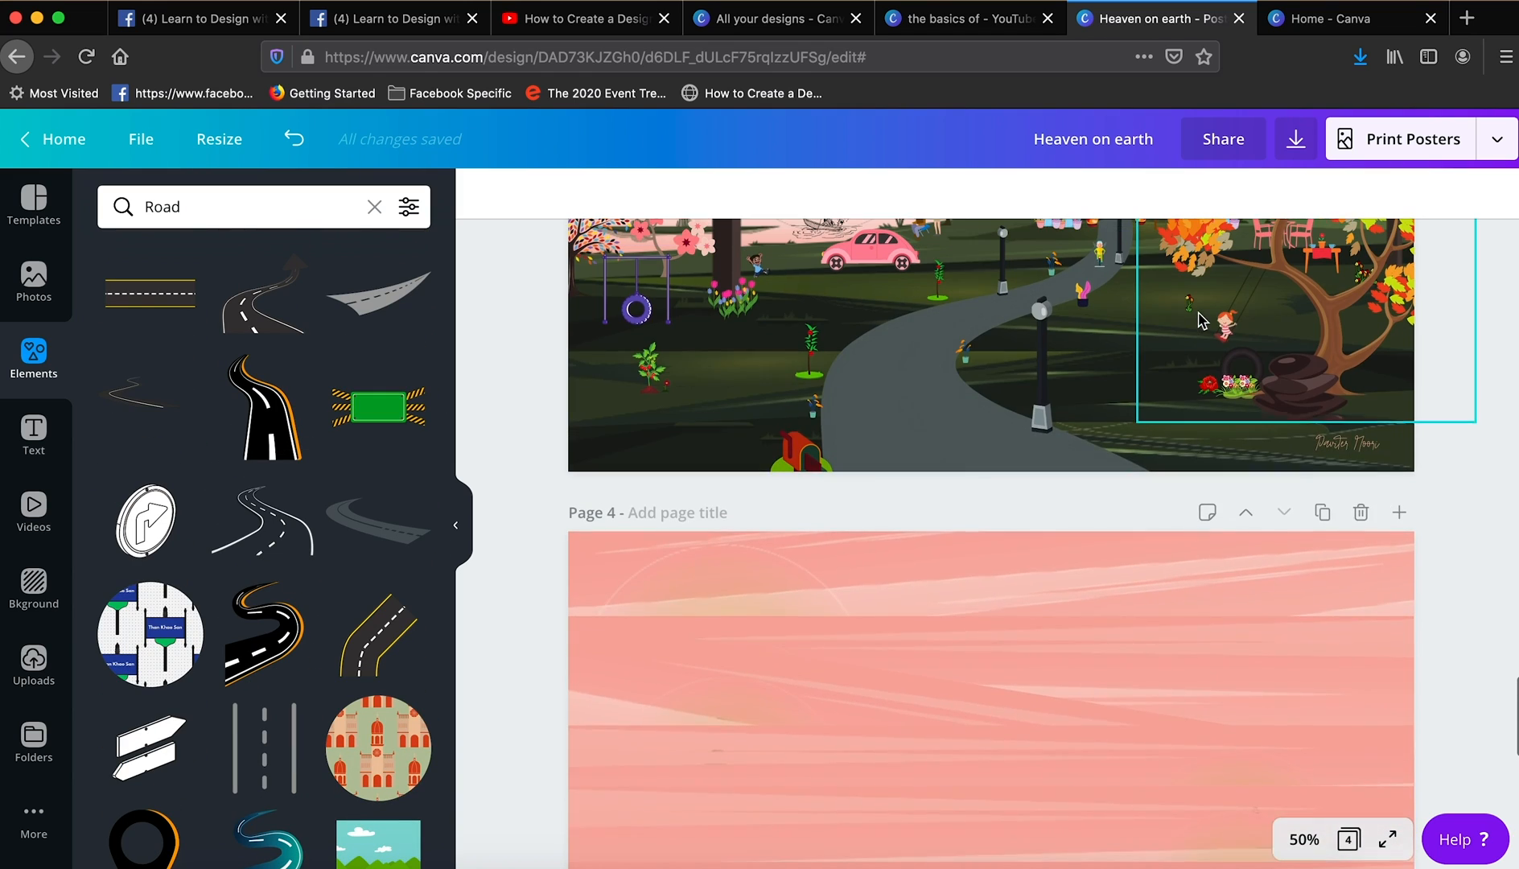
scroll(958, 507, down, 4)
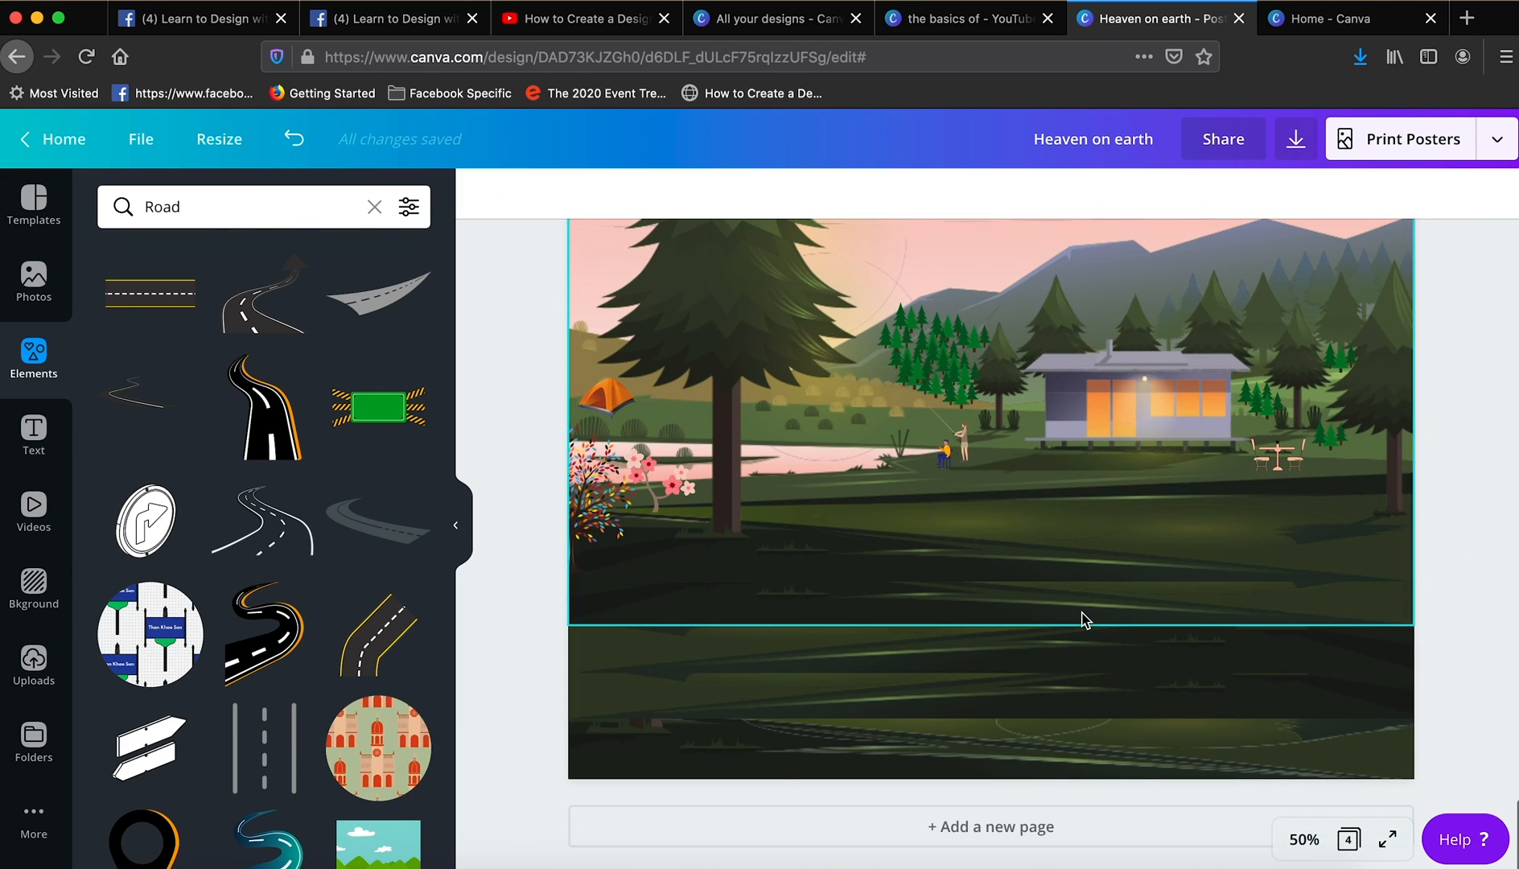
key(super+v)
- Enlarge the pasted road and position it so it winds from the cabin's front down past the page's lower edge
drag(1063, 584, 1070, 506)
drag(785, 780, 698, 866)
drag(906, 744, 930, 716)
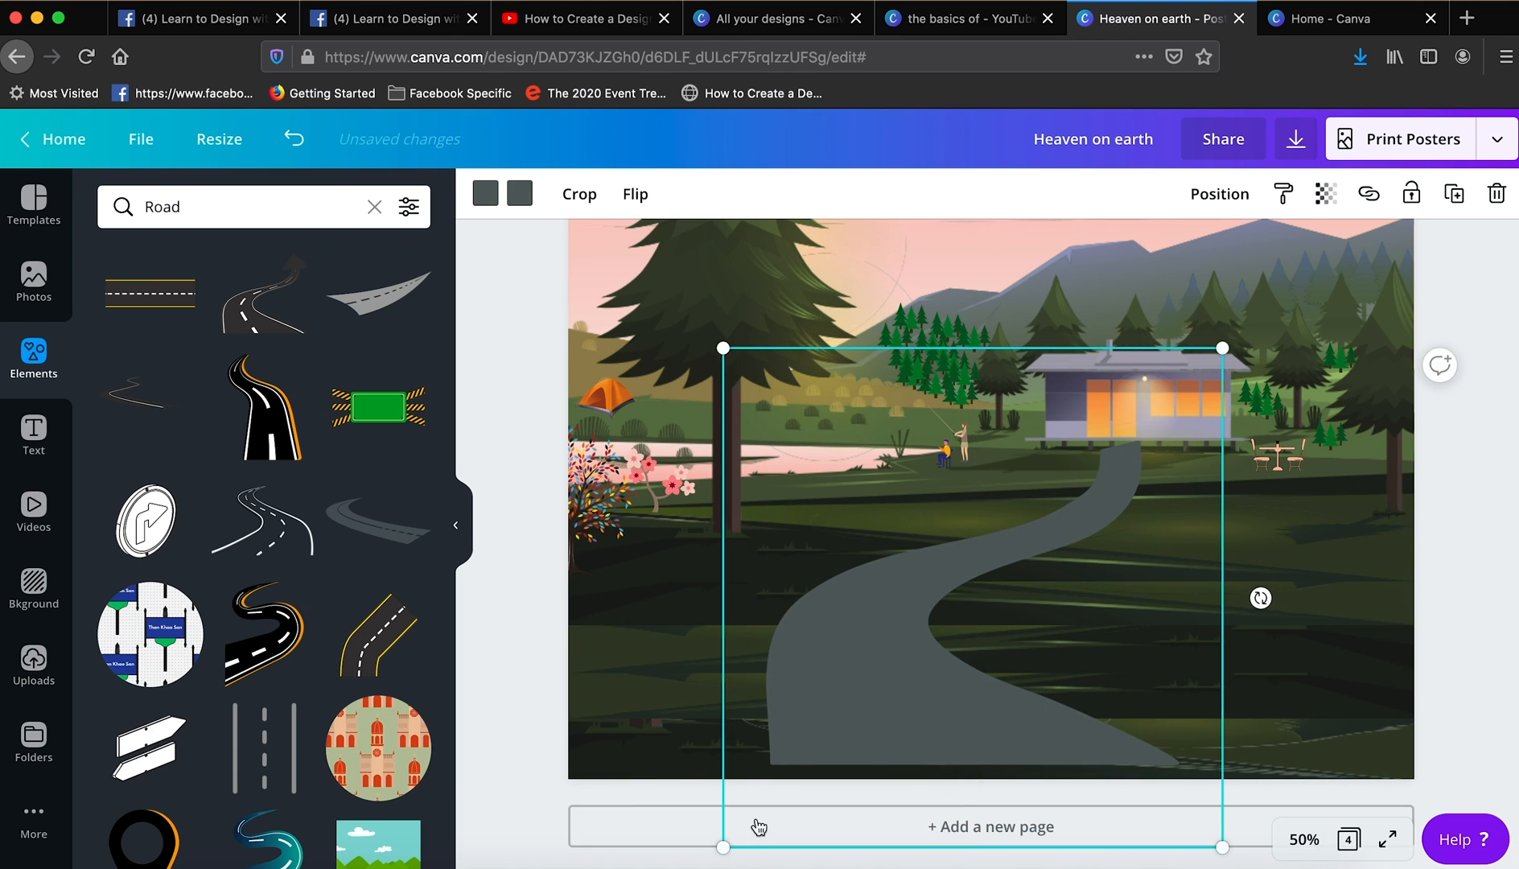
drag(722, 852, 699, 866)
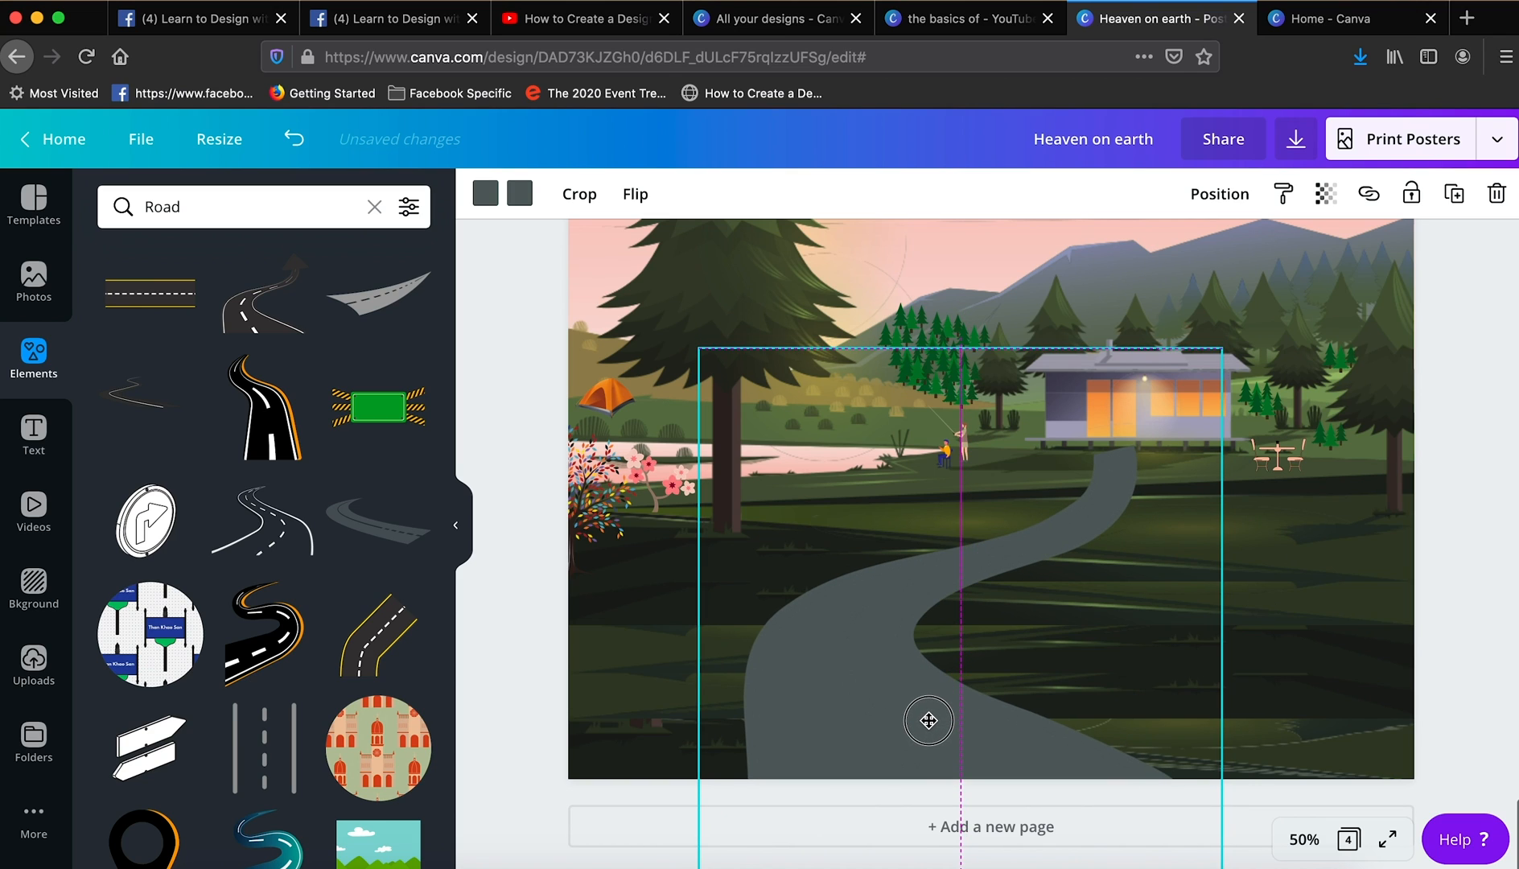
click(1467, 565)
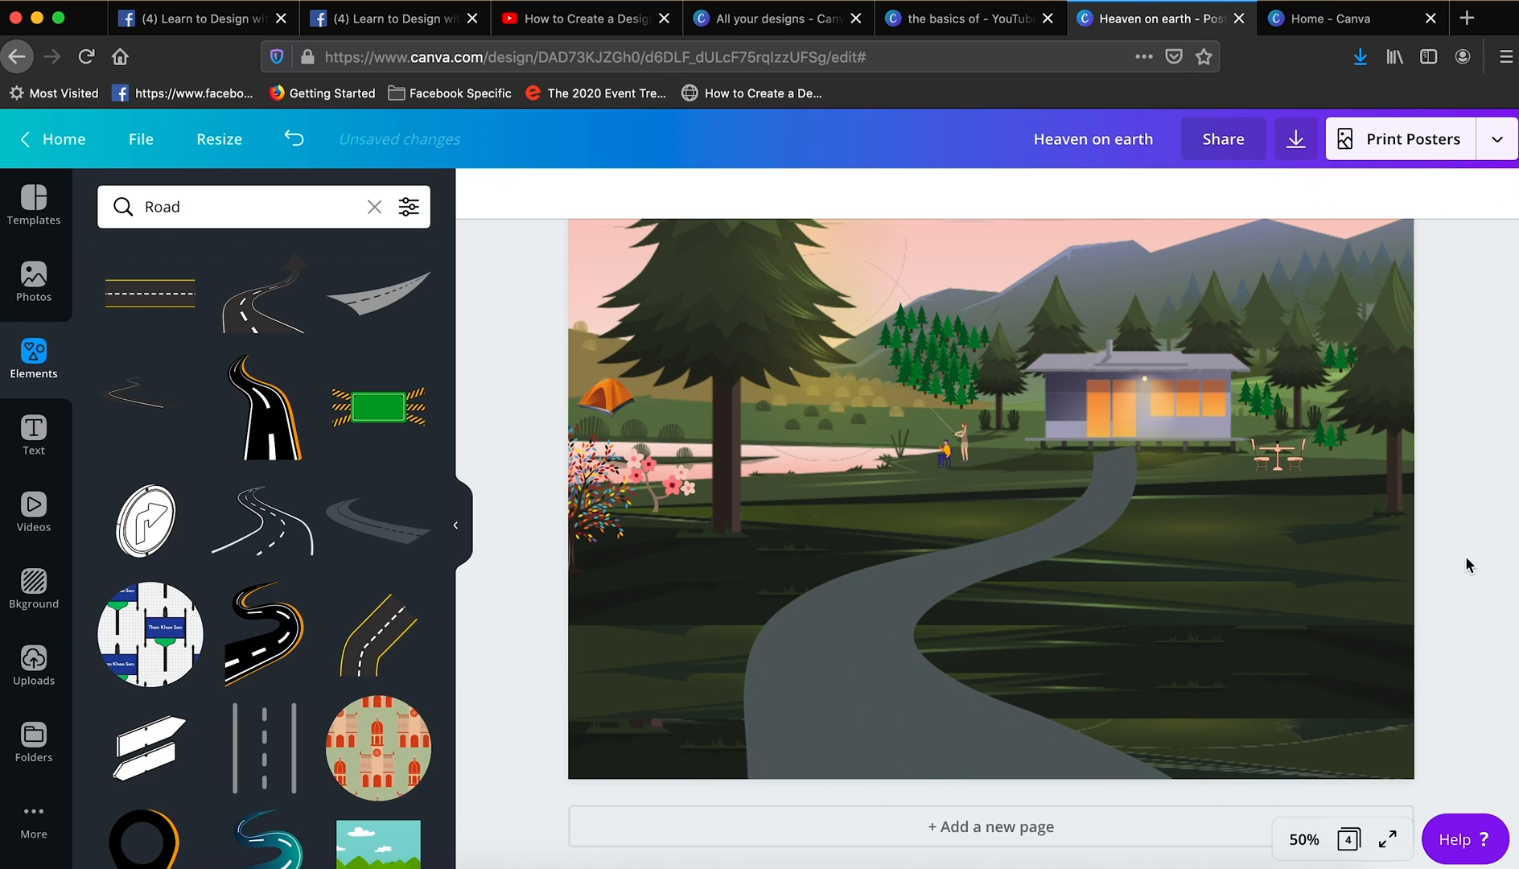
- Duplicate the pink blossom tree, place the copy on the far lakeshore right of the big pine's trunk and shrink it to about 2.2 wide
click(270, 214)
click(668, 486)
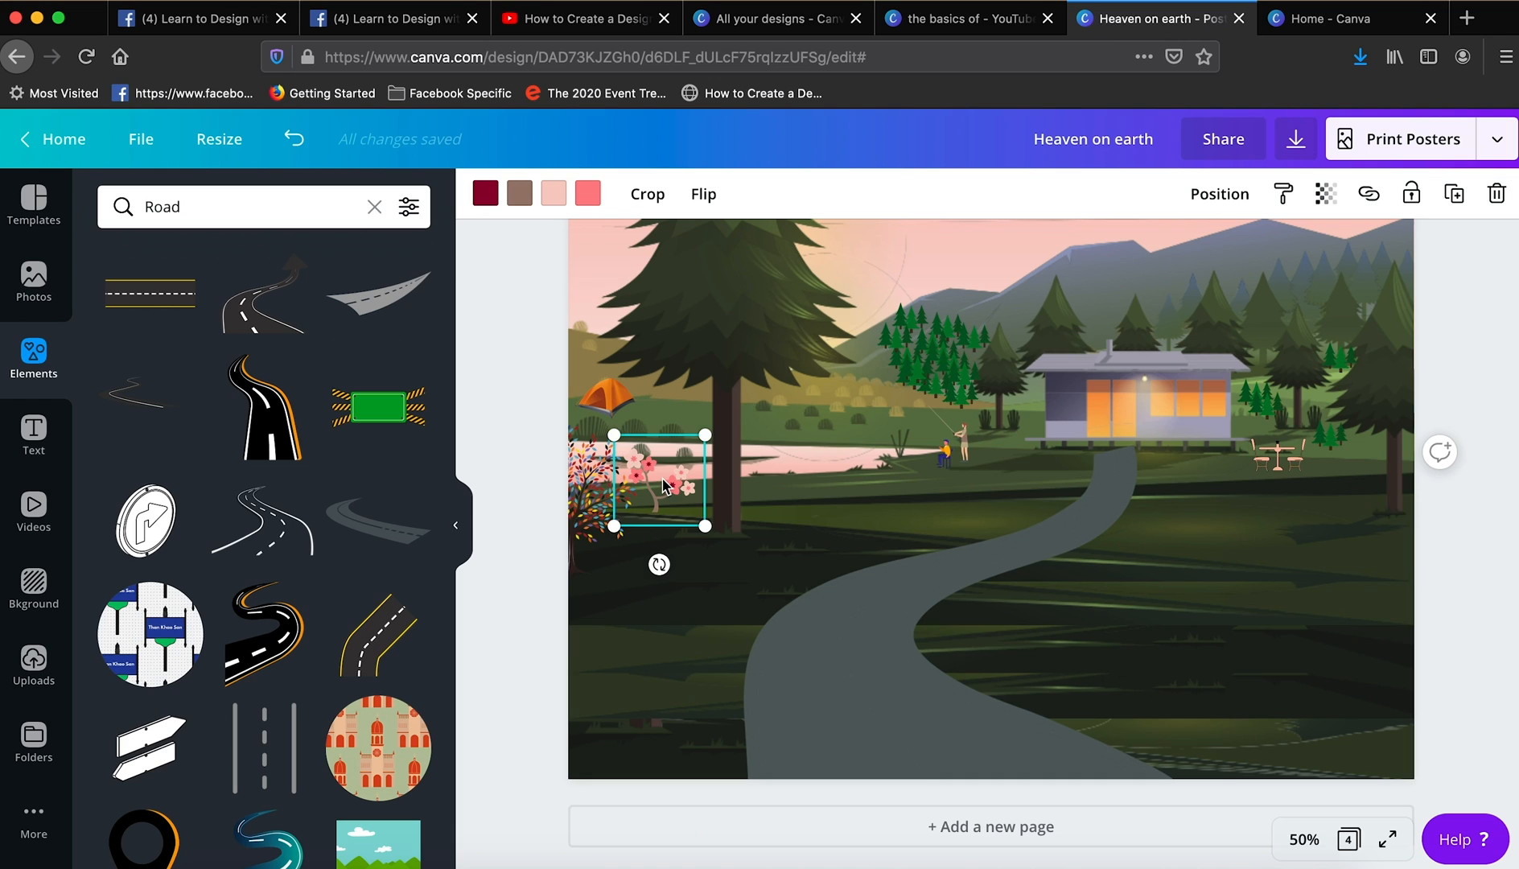
drag(668, 486, 802, 416)
drag(838, 363, 813, 390)
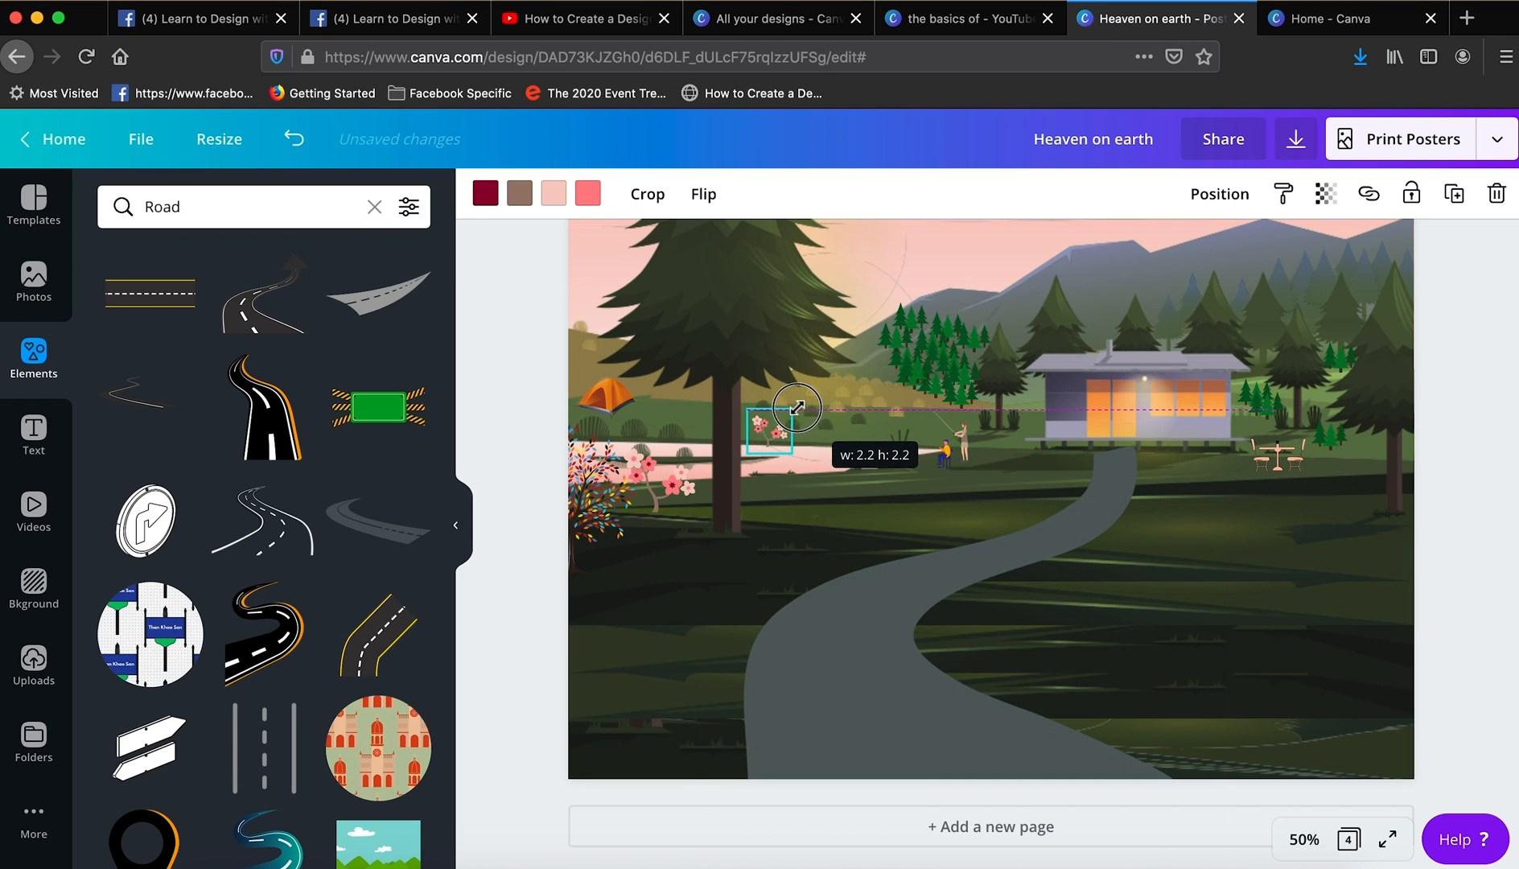
- Move the small blossom tree copy slightly higher on the far lakeshore, right of the big pine's trunk
drag(770, 437, 764, 425)
- Search the elements for Horse, add the brown walking horse and shrink it to about 5 wide on the lower lawn right of the road
click(266, 207)
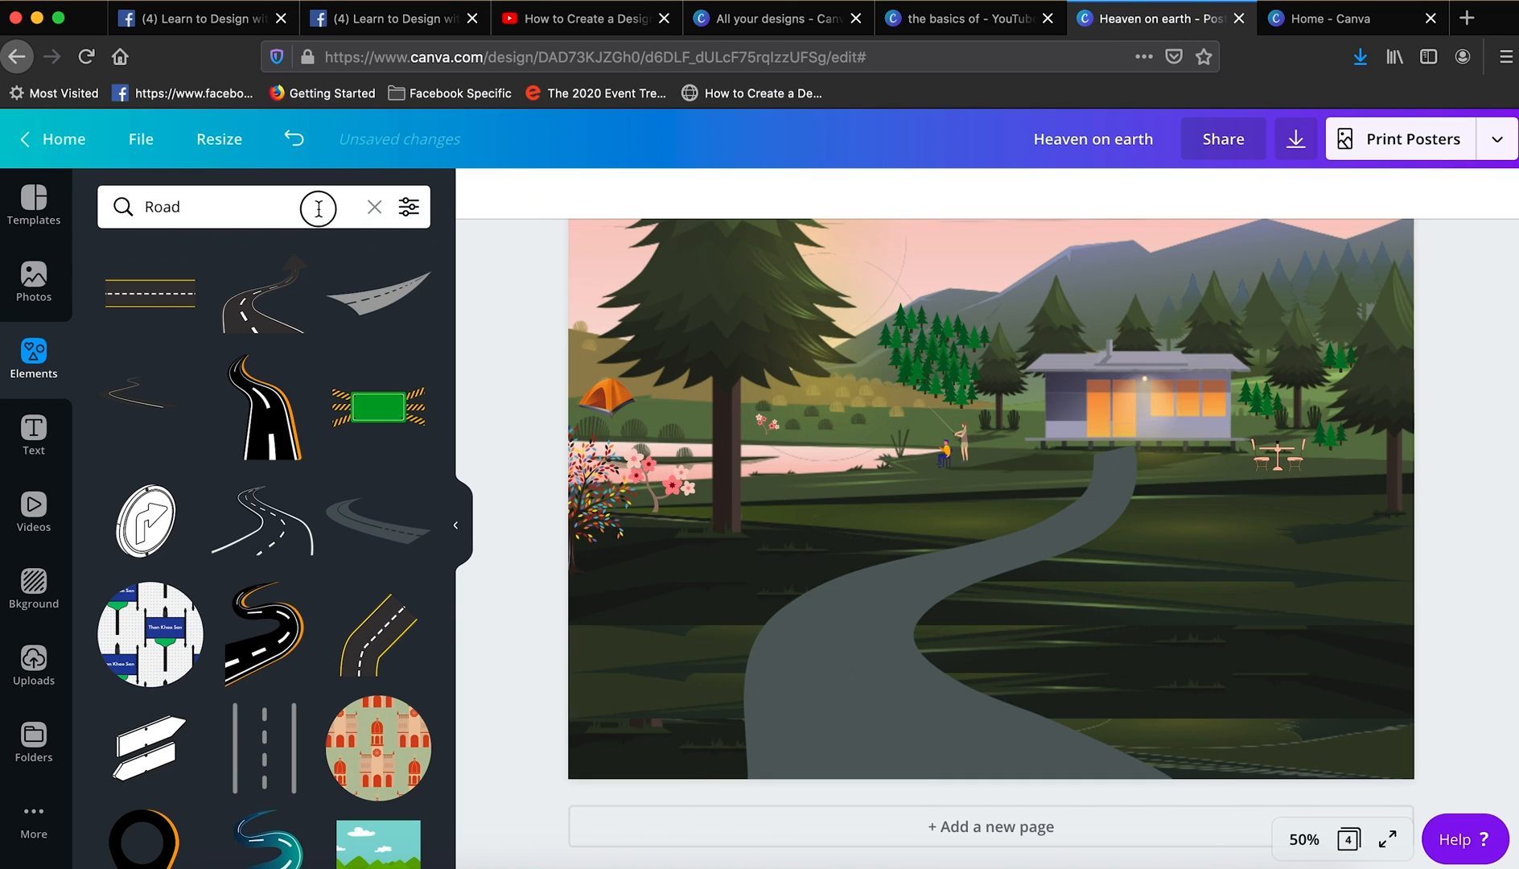
text(Horse)
key(Return)
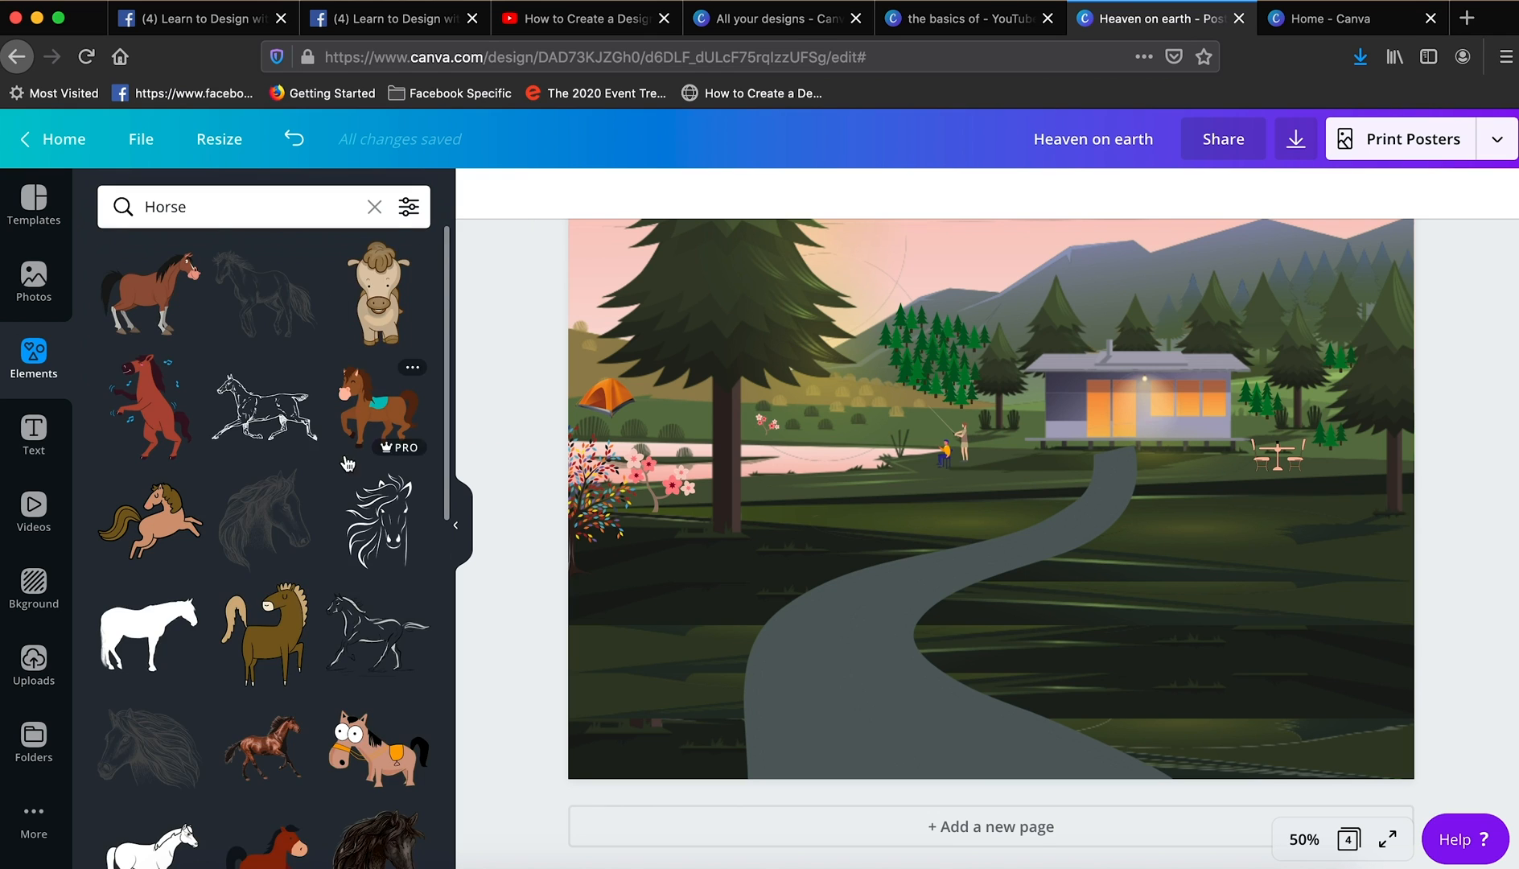
scroll(296, 561, down, 5)
scroll(296, 561, down, 10)
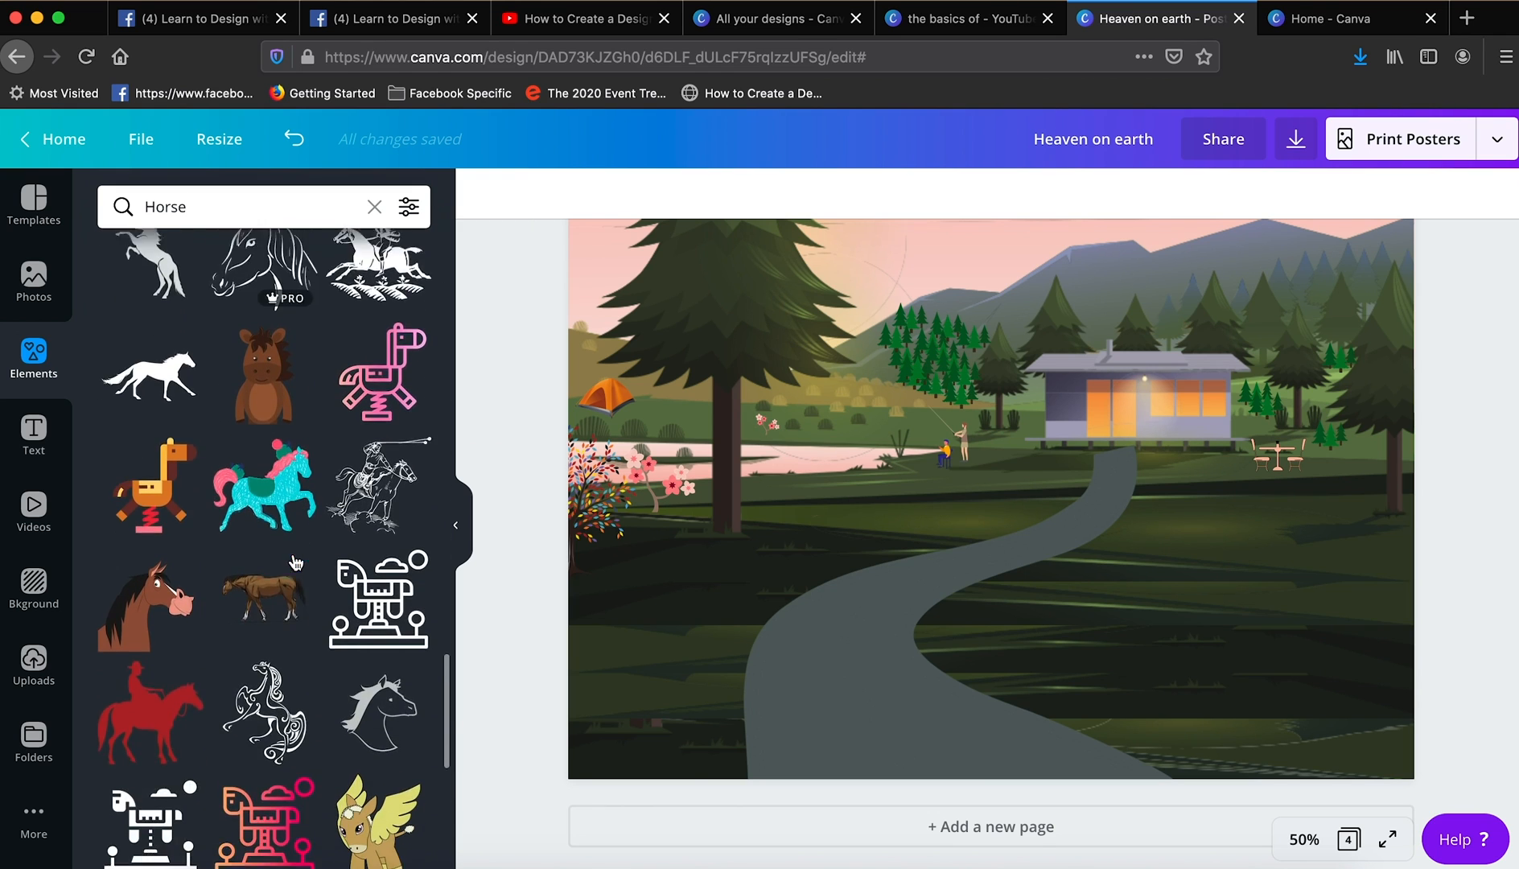
drag(263, 505, 934, 435)
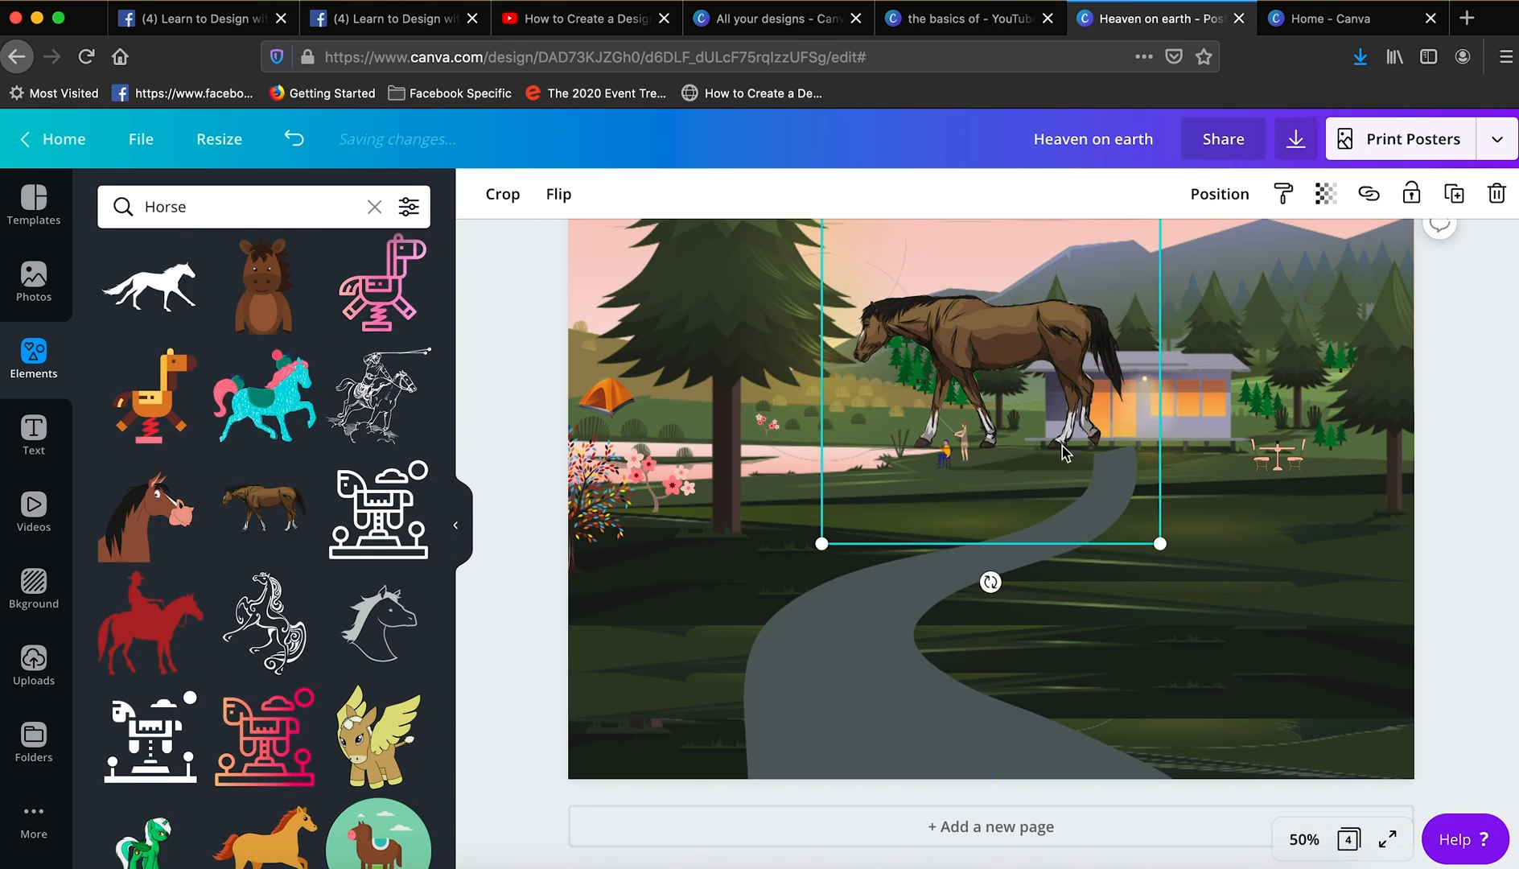
drag(1062, 448, 1062, 603)
drag(822, 364, 1118, 577)
drag(1127, 646, 1310, 634)
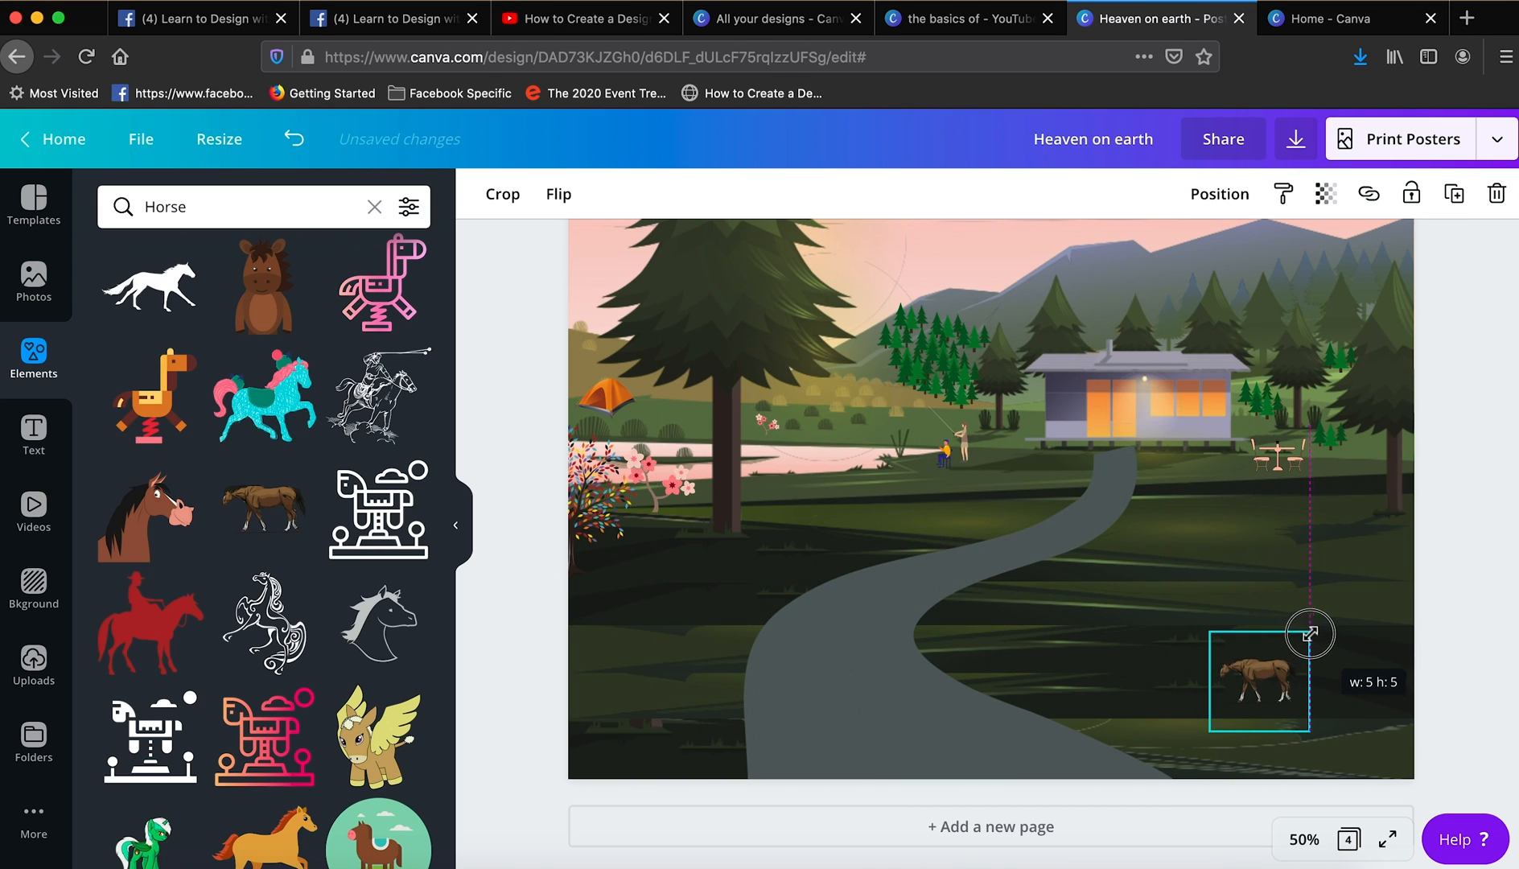
- Duplicate the brown horse, shrink the copy to about 2 wide and place it on the far lakeshore right of the small blossoms
drag(1282, 697, 855, 397)
click(1353, 638)
click(1454, 194)
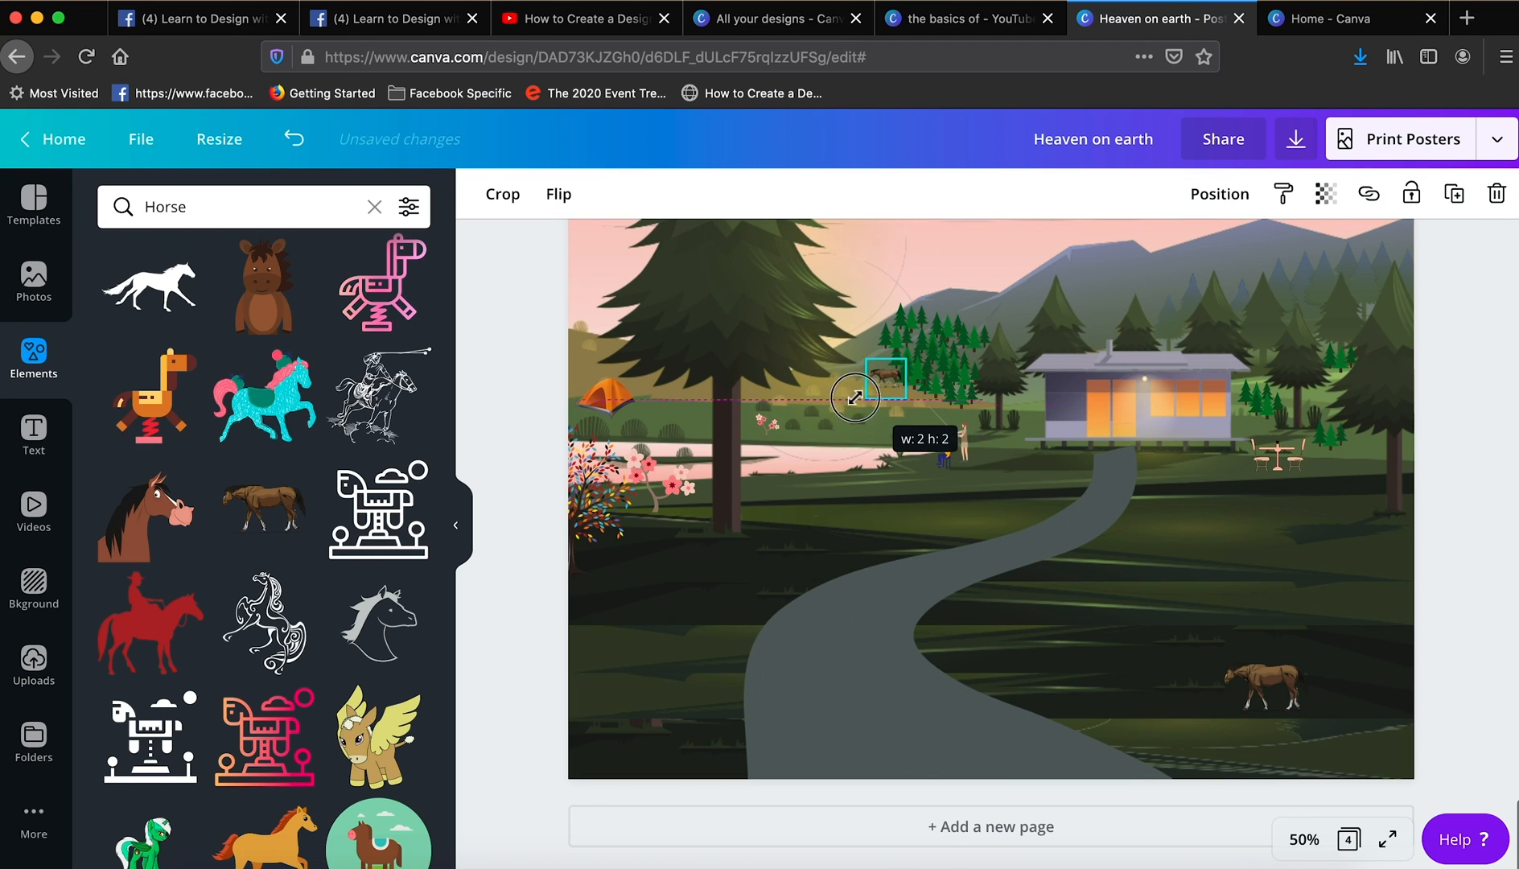
click(532, 593)
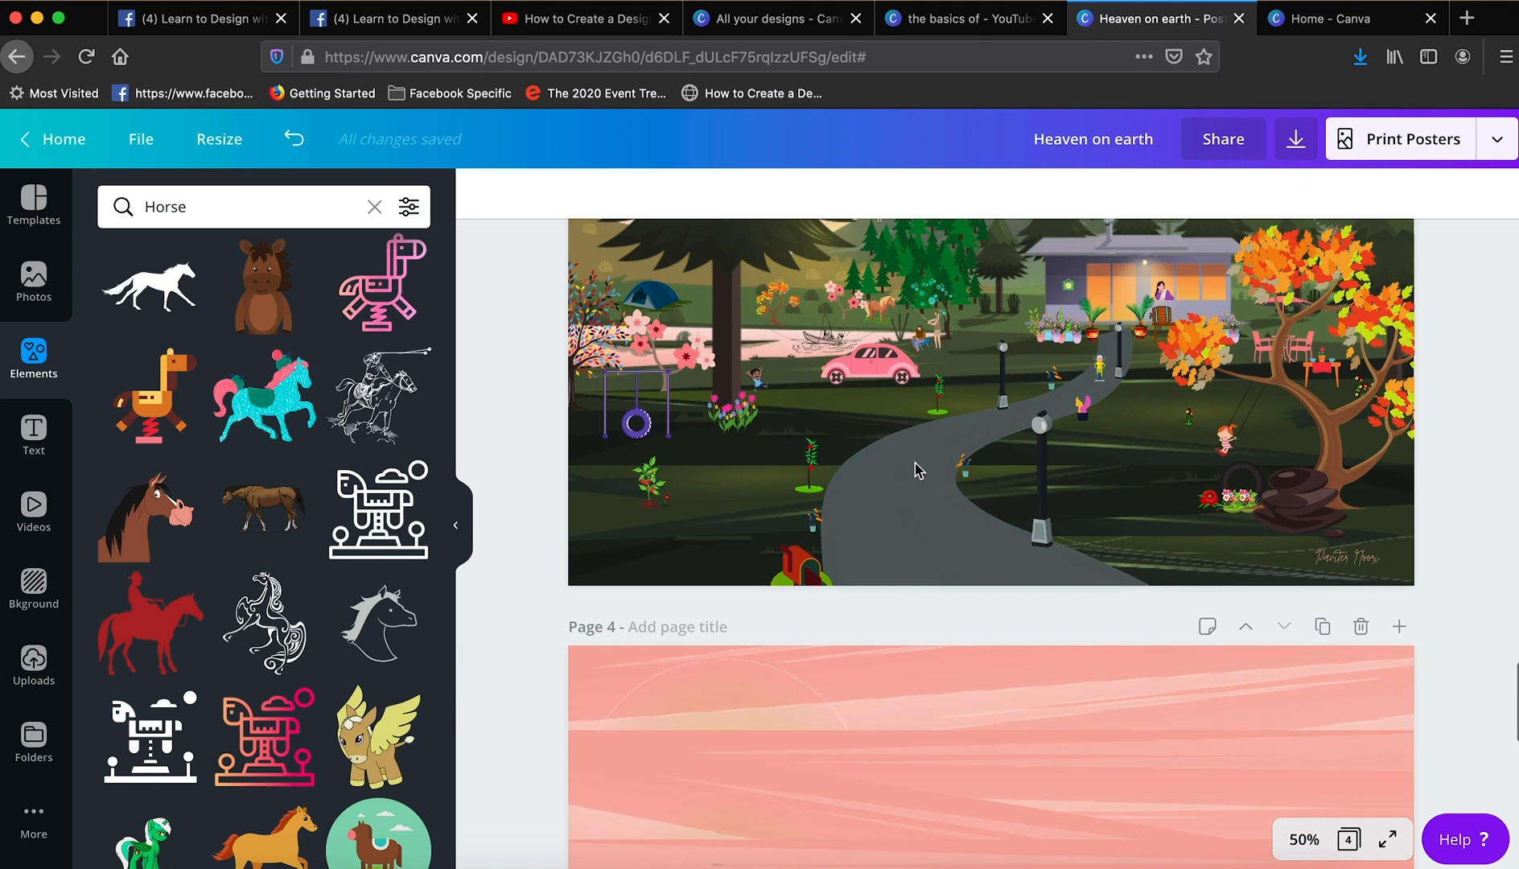
- Copy the orange autumn tree from the finished scene on page 3 and place it on page 4 over the lawn right of the cabin
scroll(915, 470, up, 3)
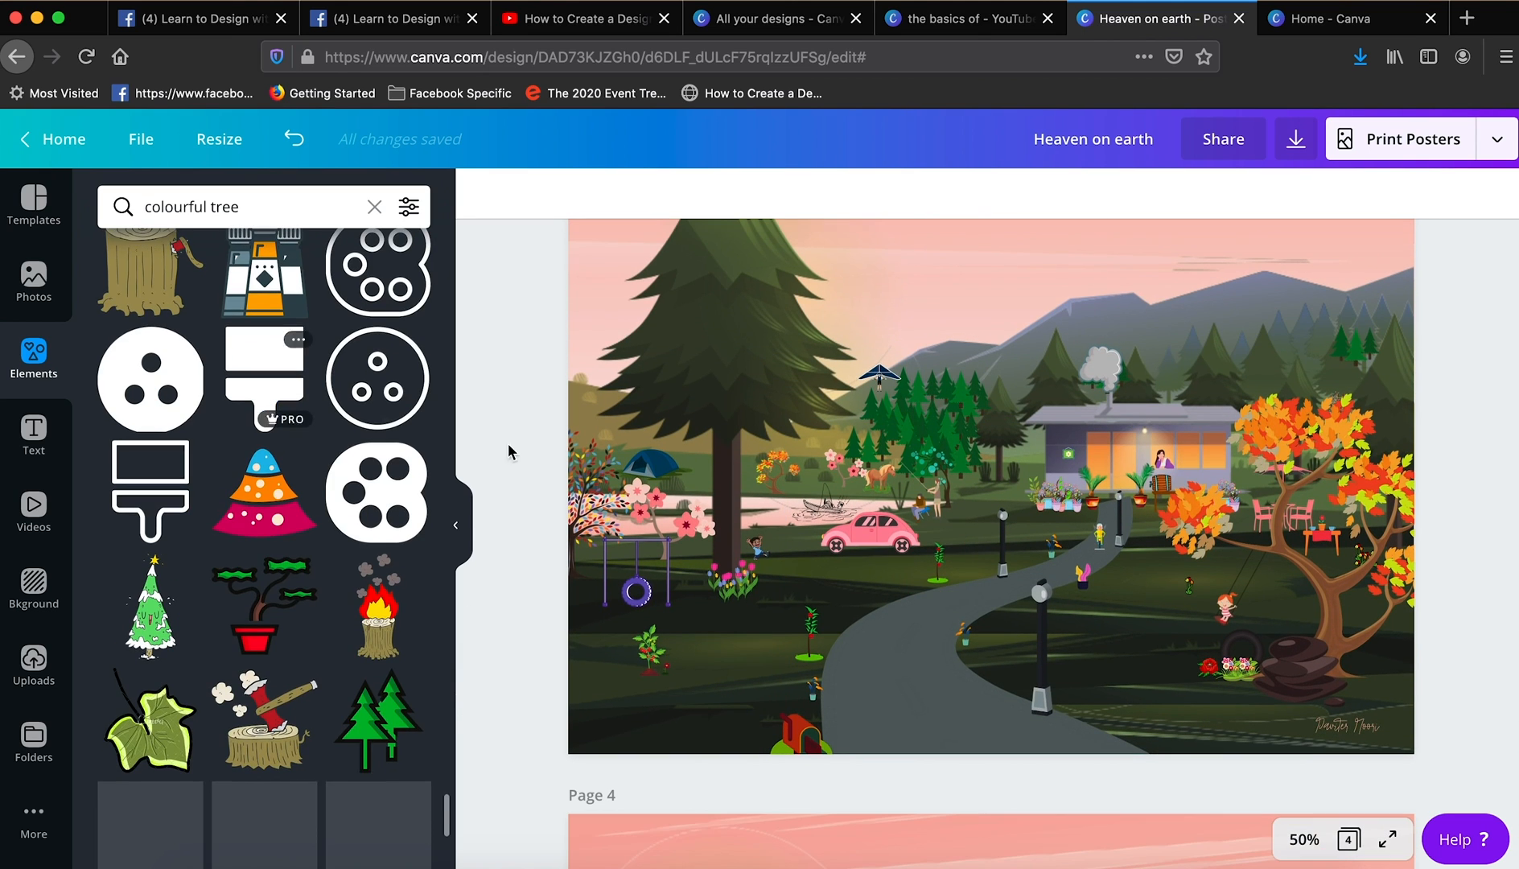
click(1310, 509)
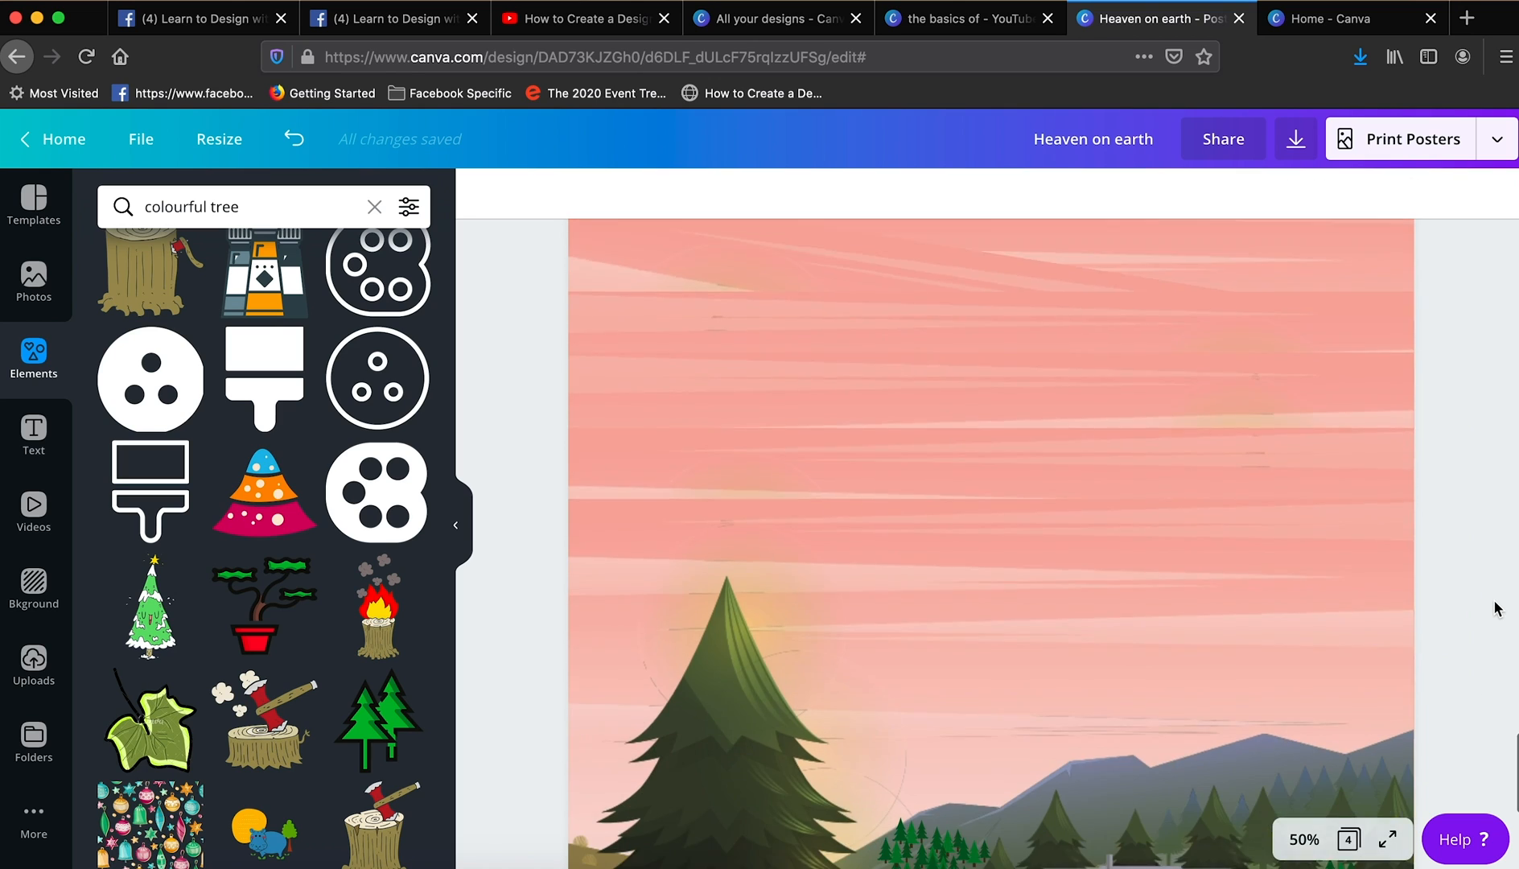
scroll(1448, 604, down, 5)
drag(1442, 600, 1363, 536)
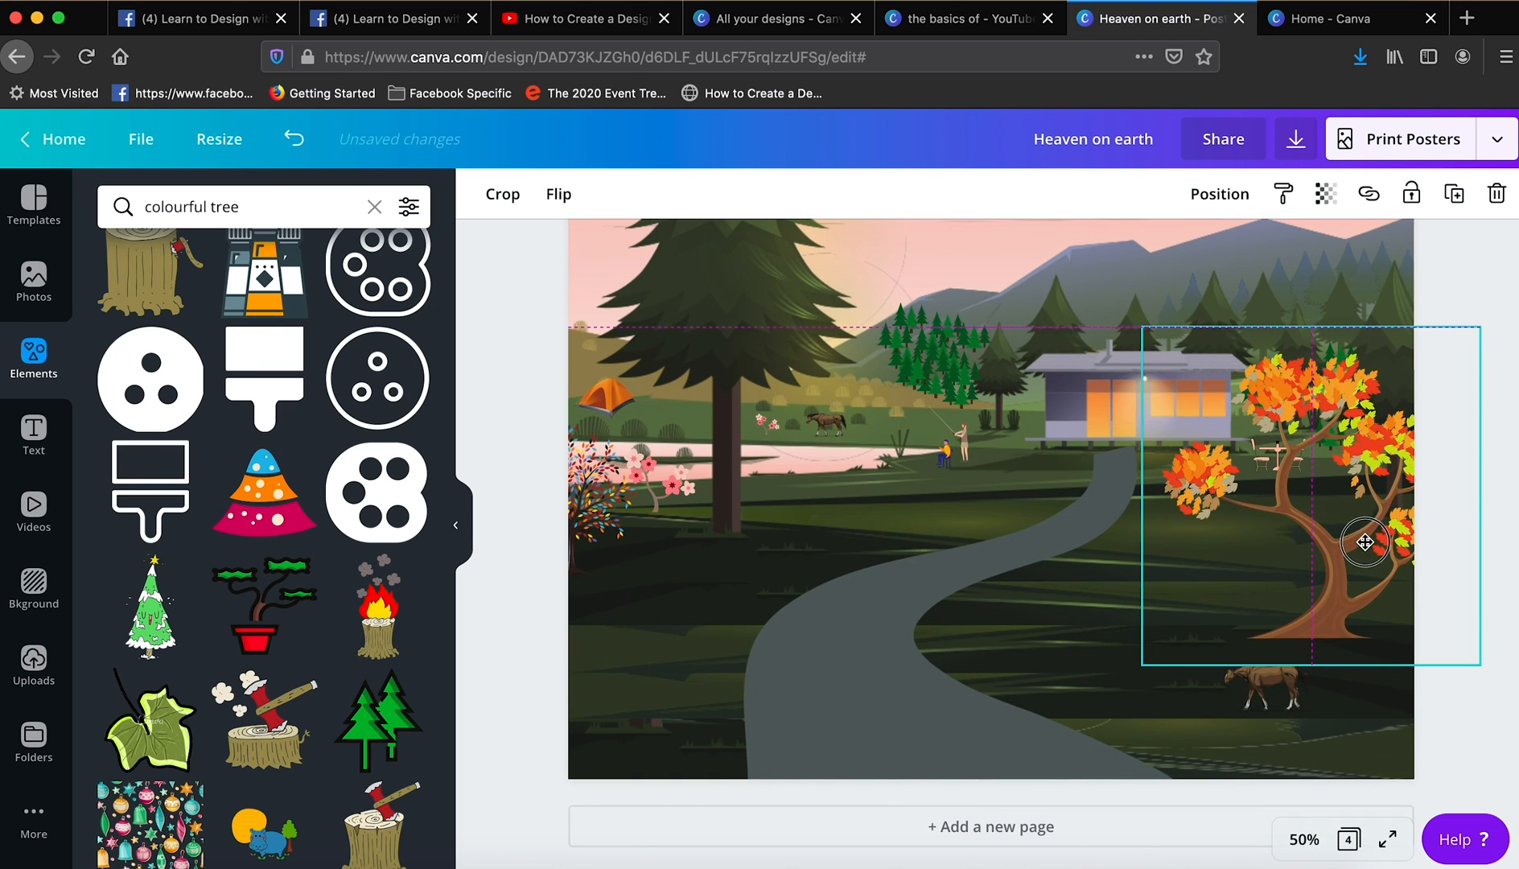
click(1499, 497)
- Search the elements for car, add the pink car, shrink it and park it on the near lakeshore left of the fishing people
click(239, 205)
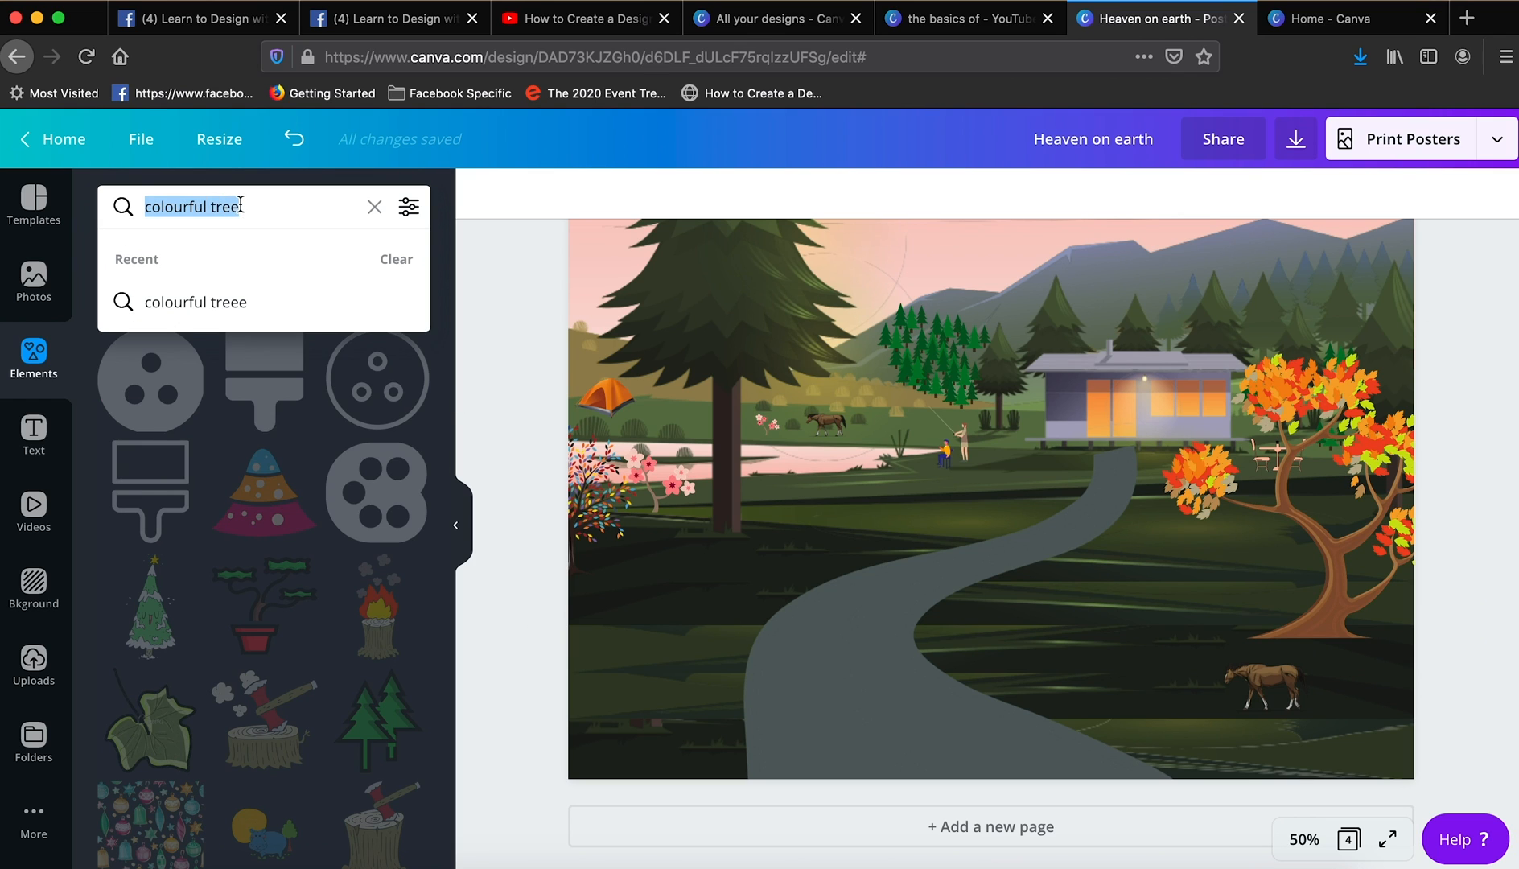
text(car)
click(213, 302)
click(265, 416)
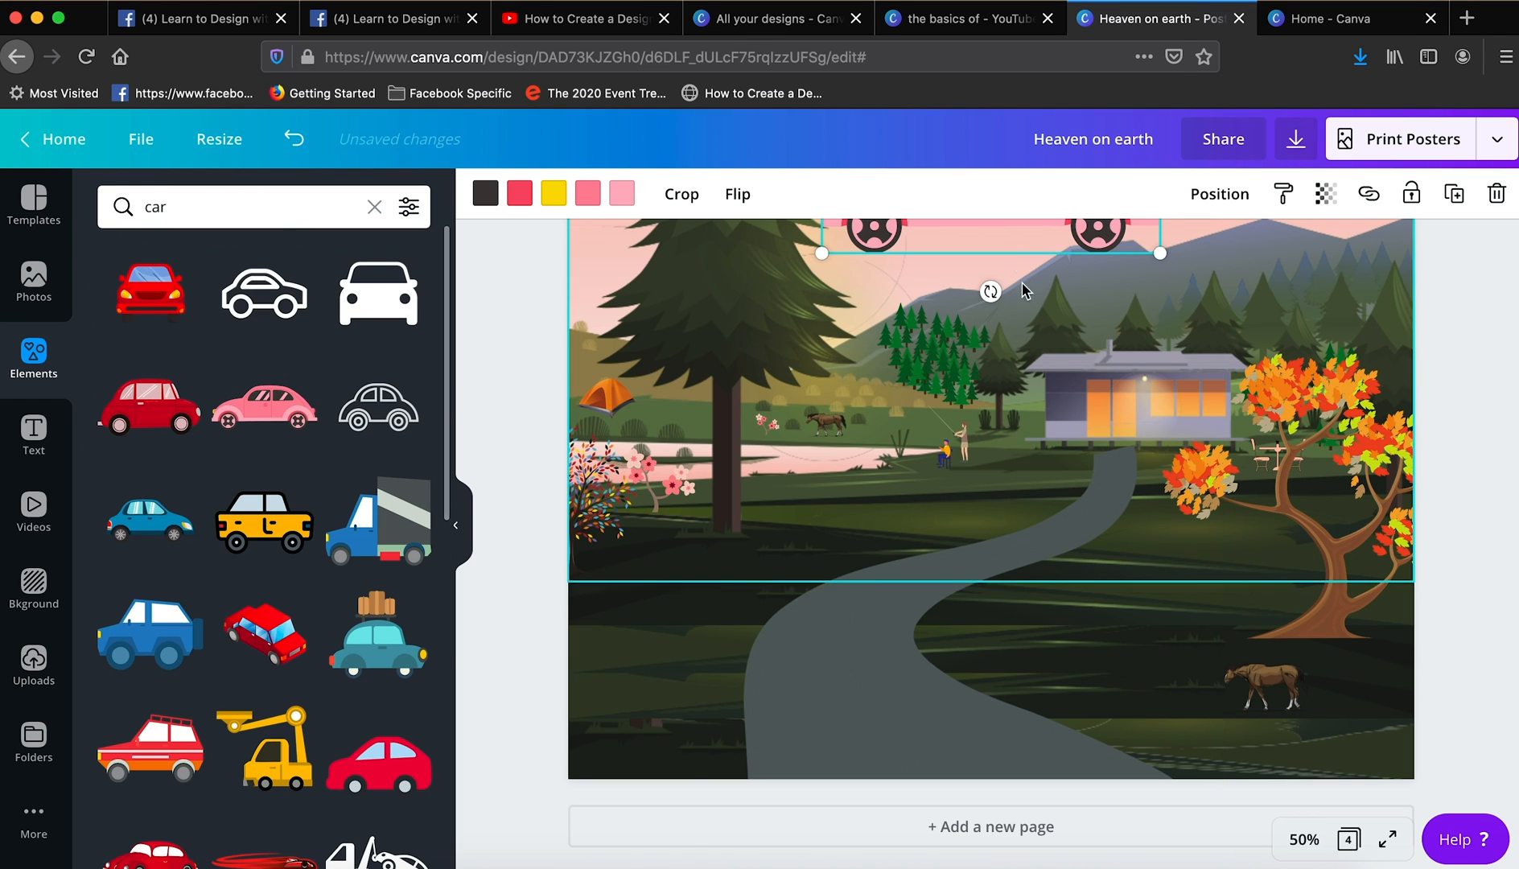
drag(1021, 235, 937, 545)
drag(744, 564, 849, 502)
drag(934, 481, 891, 486)
click(1006, 535)
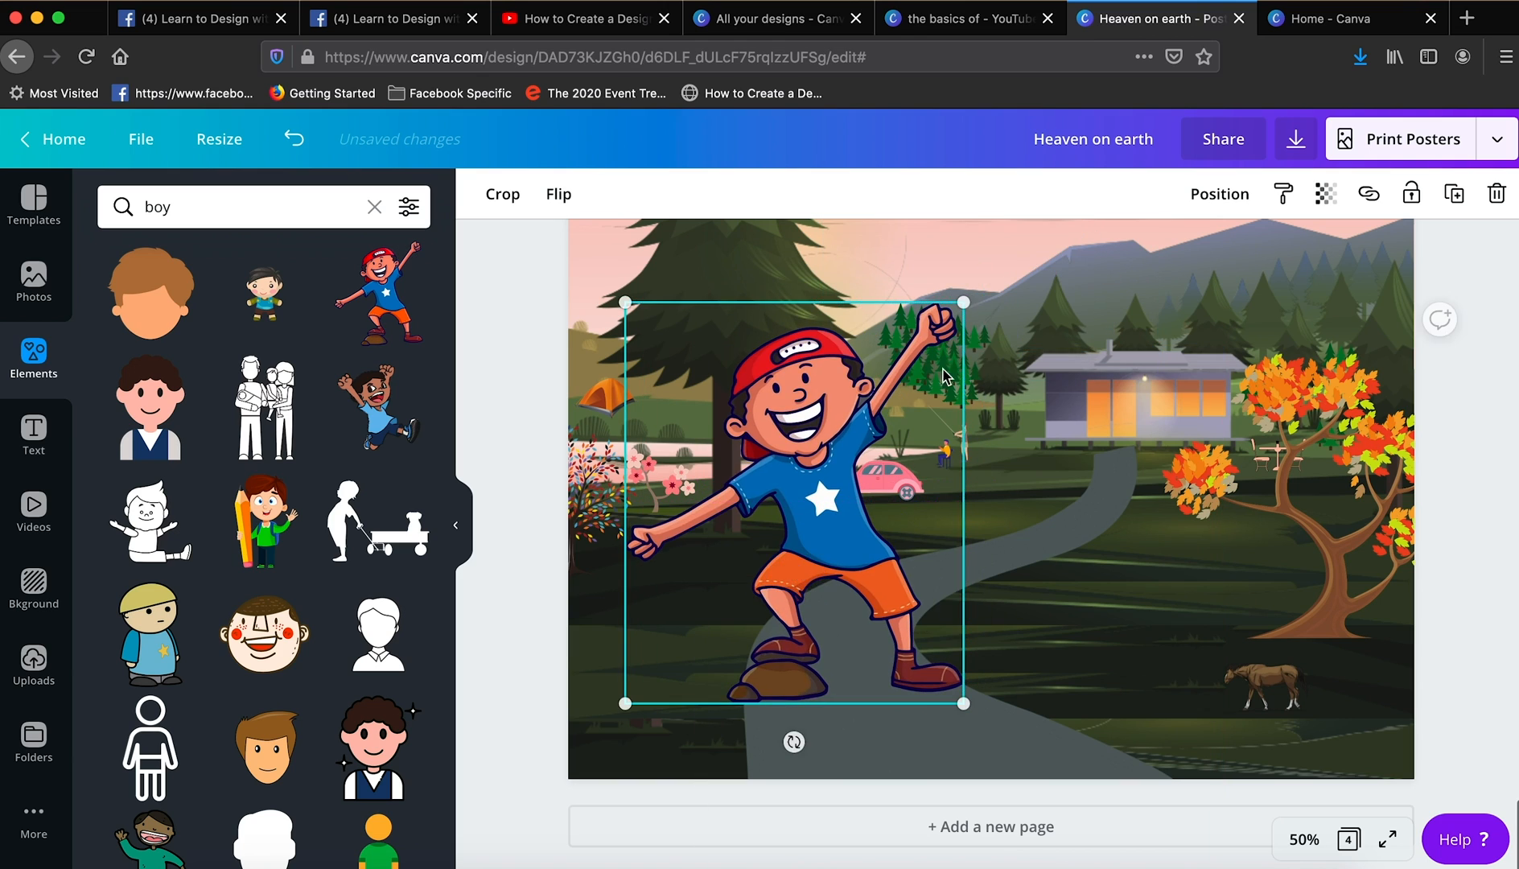
- Place a small running boy on the grass between the big pine's trunk and the pink car
drag(966, 306, 787, 499)
- Search the elements for swing and add the illustration of a woman in a green dress on a swing
click(261, 207)
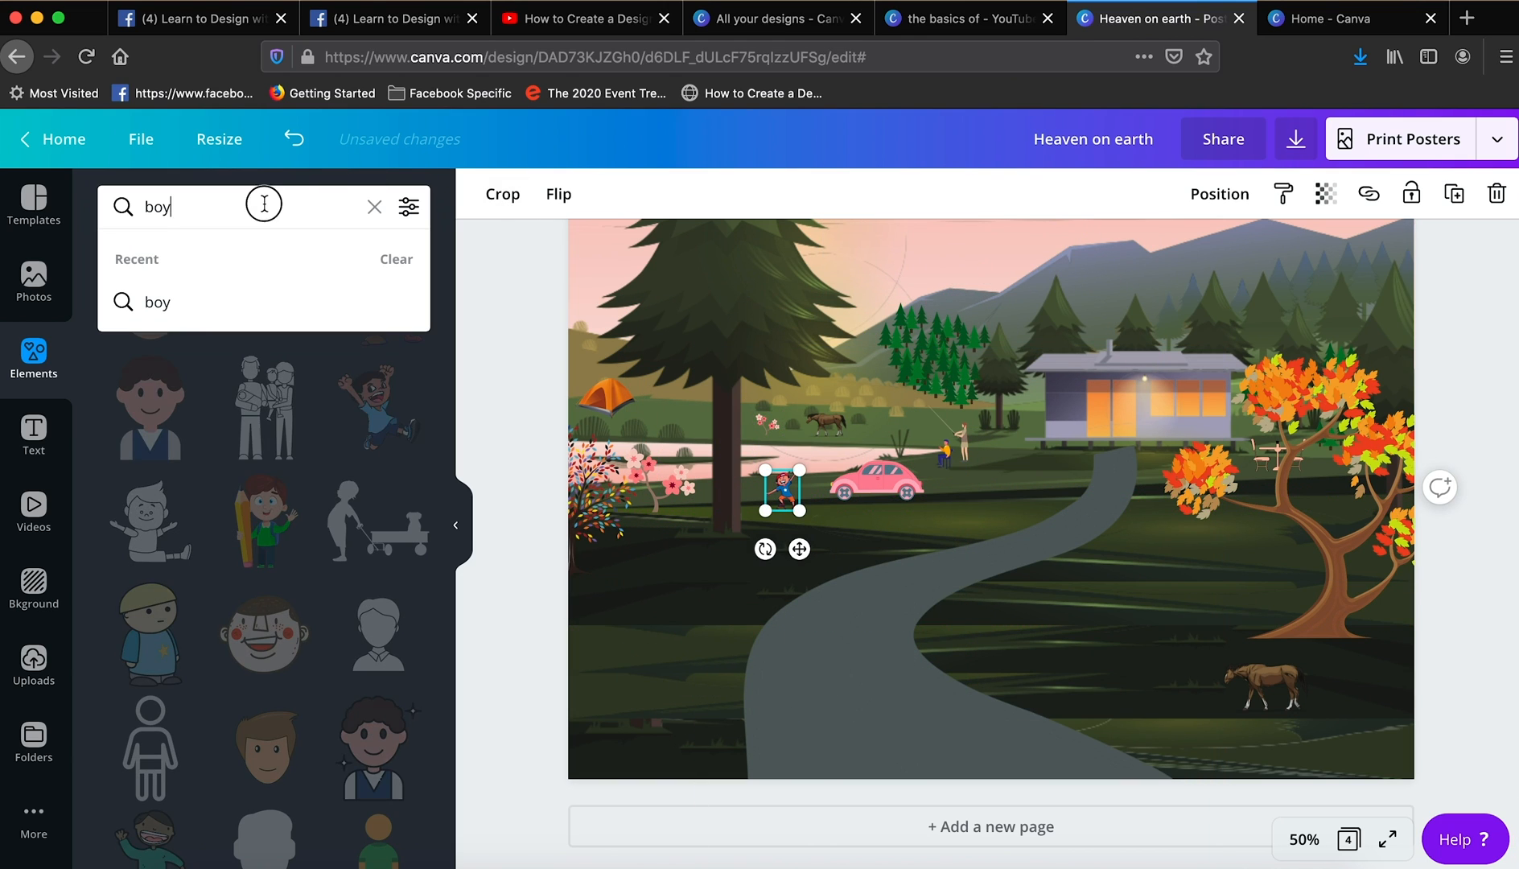
text(swing)
key(Return)
scroll(286, 449, down, 20)
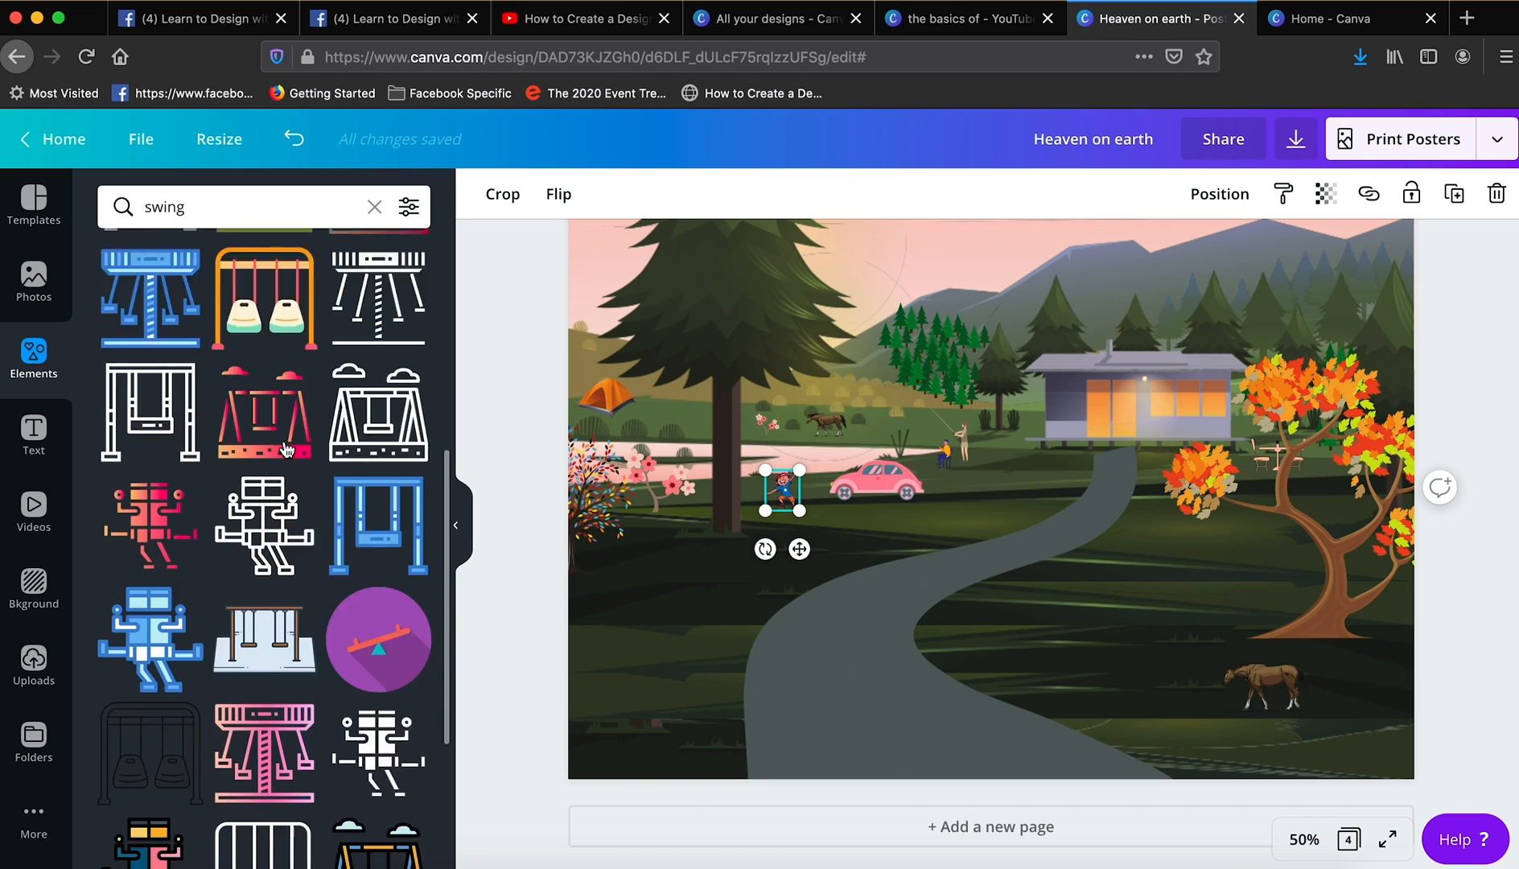
scroll(286, 448, down, 10)
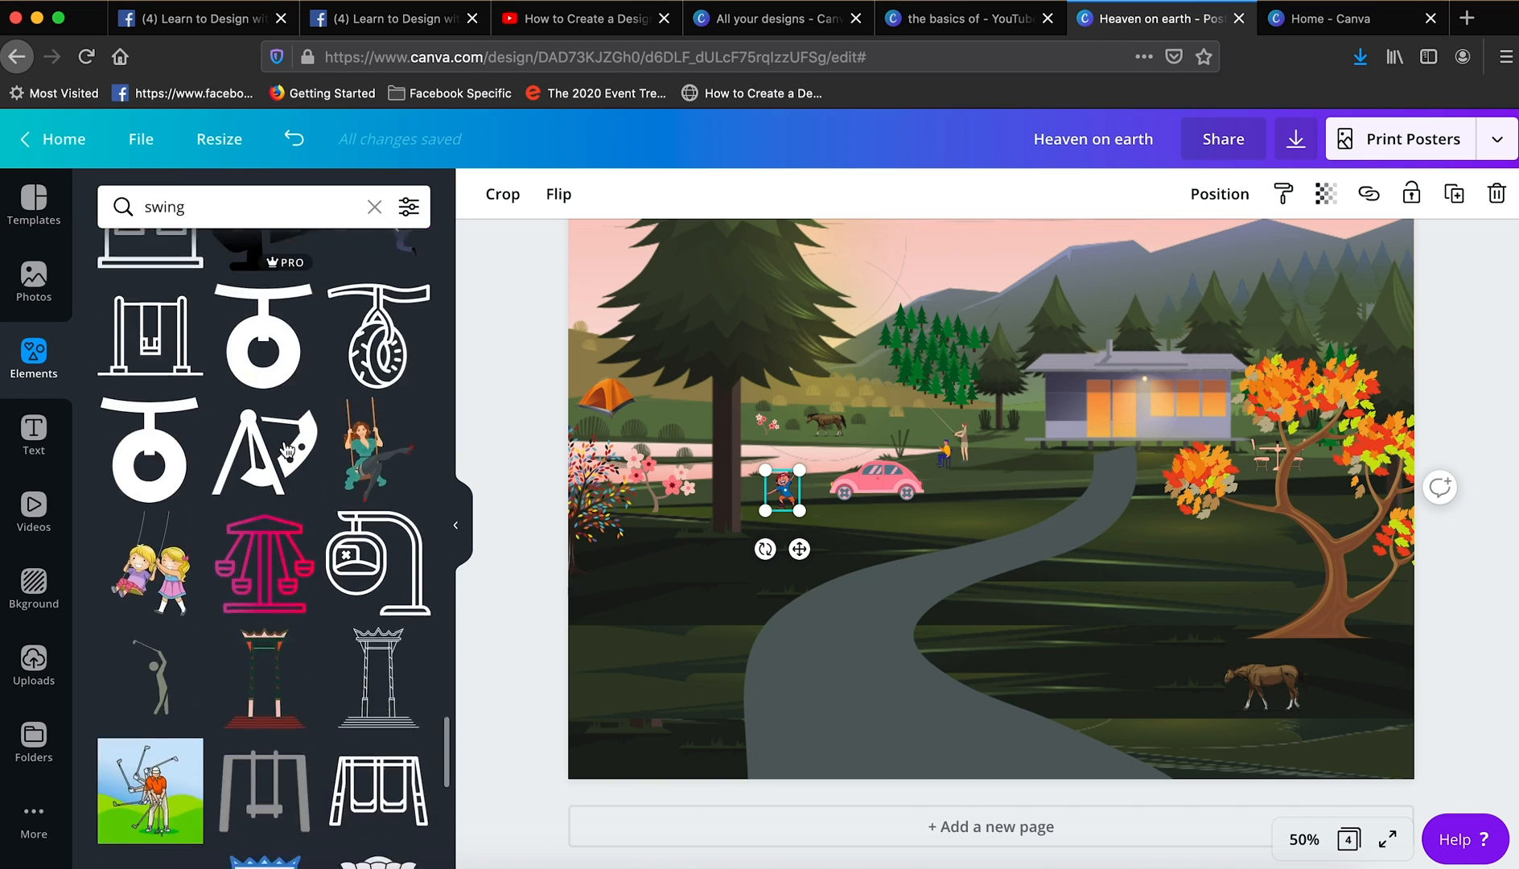
click(363, 417)
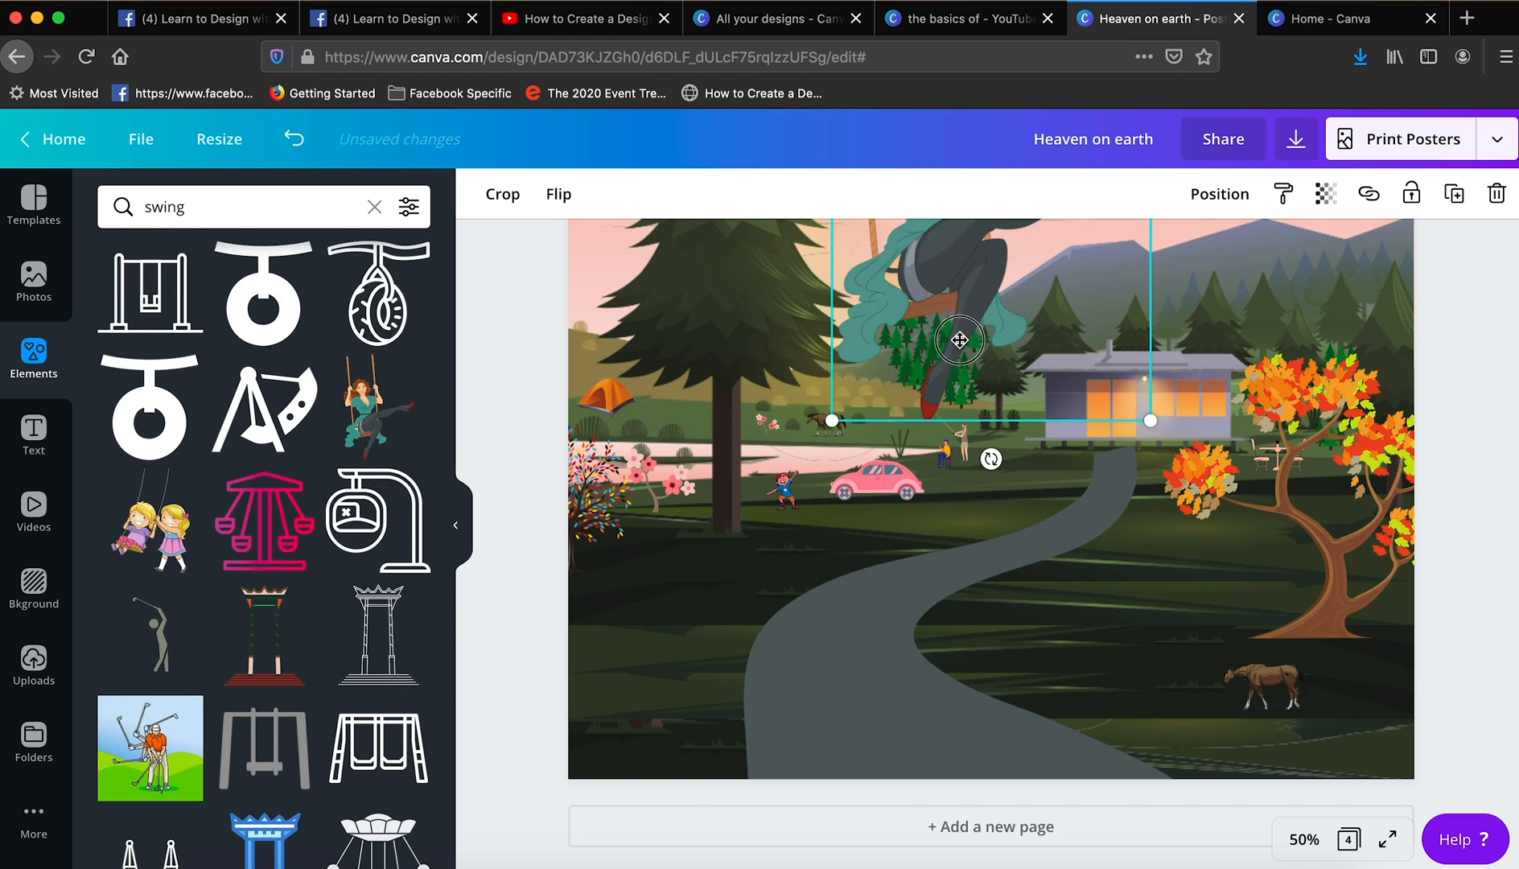
- Flip the swinging woman horizontally, shrink her and hang the swing below the autumn tree's branches left of its trunk
click(558, 194)
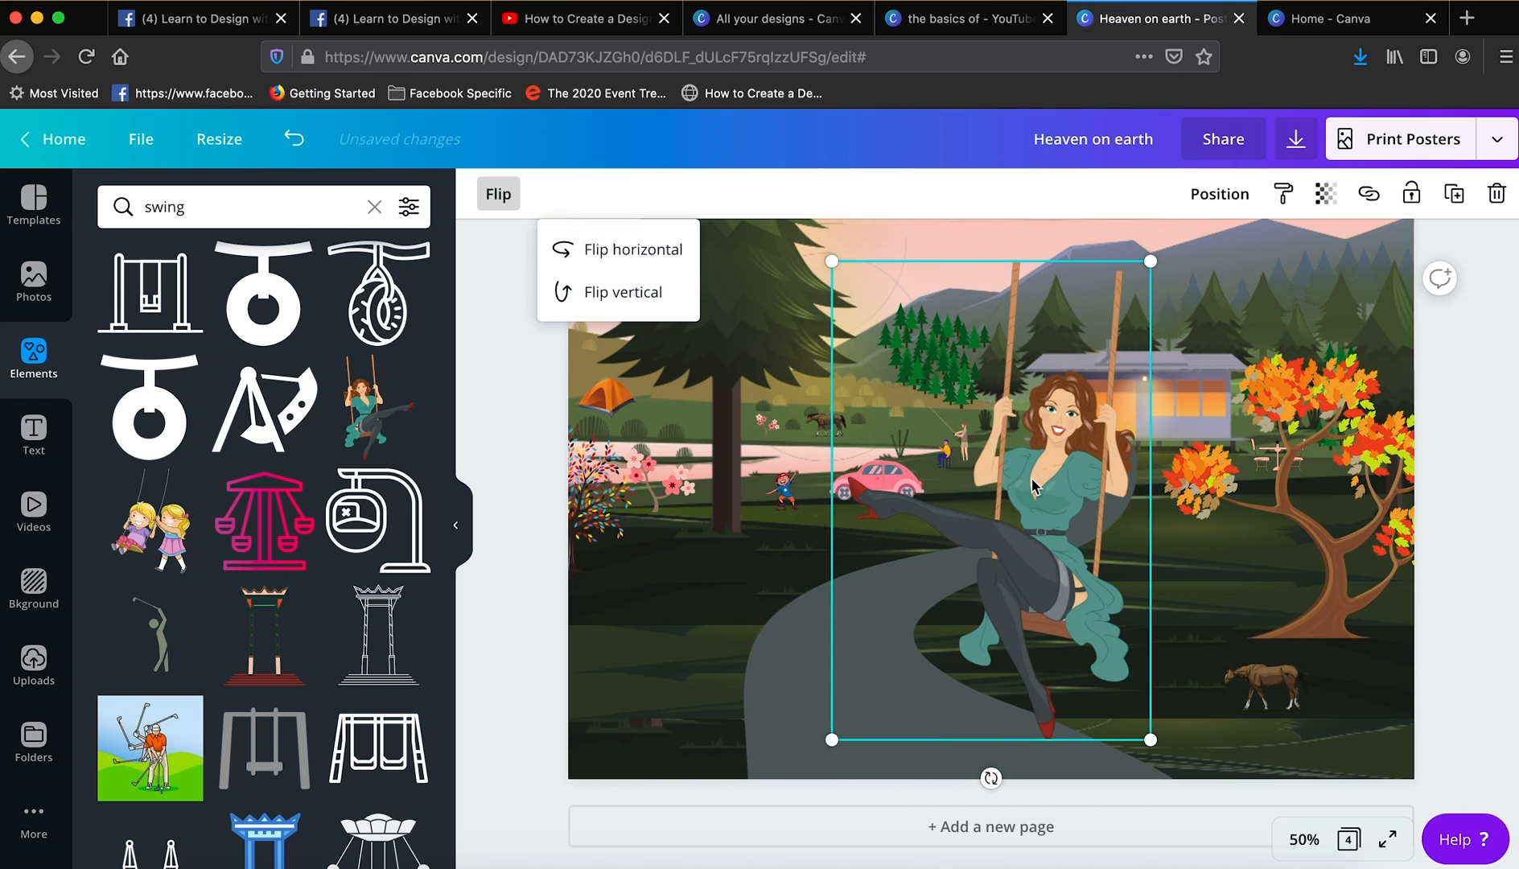
click(612, 254)
drag(861, 306, 1225, 547)
drag(1307, 785, 1255, 560)
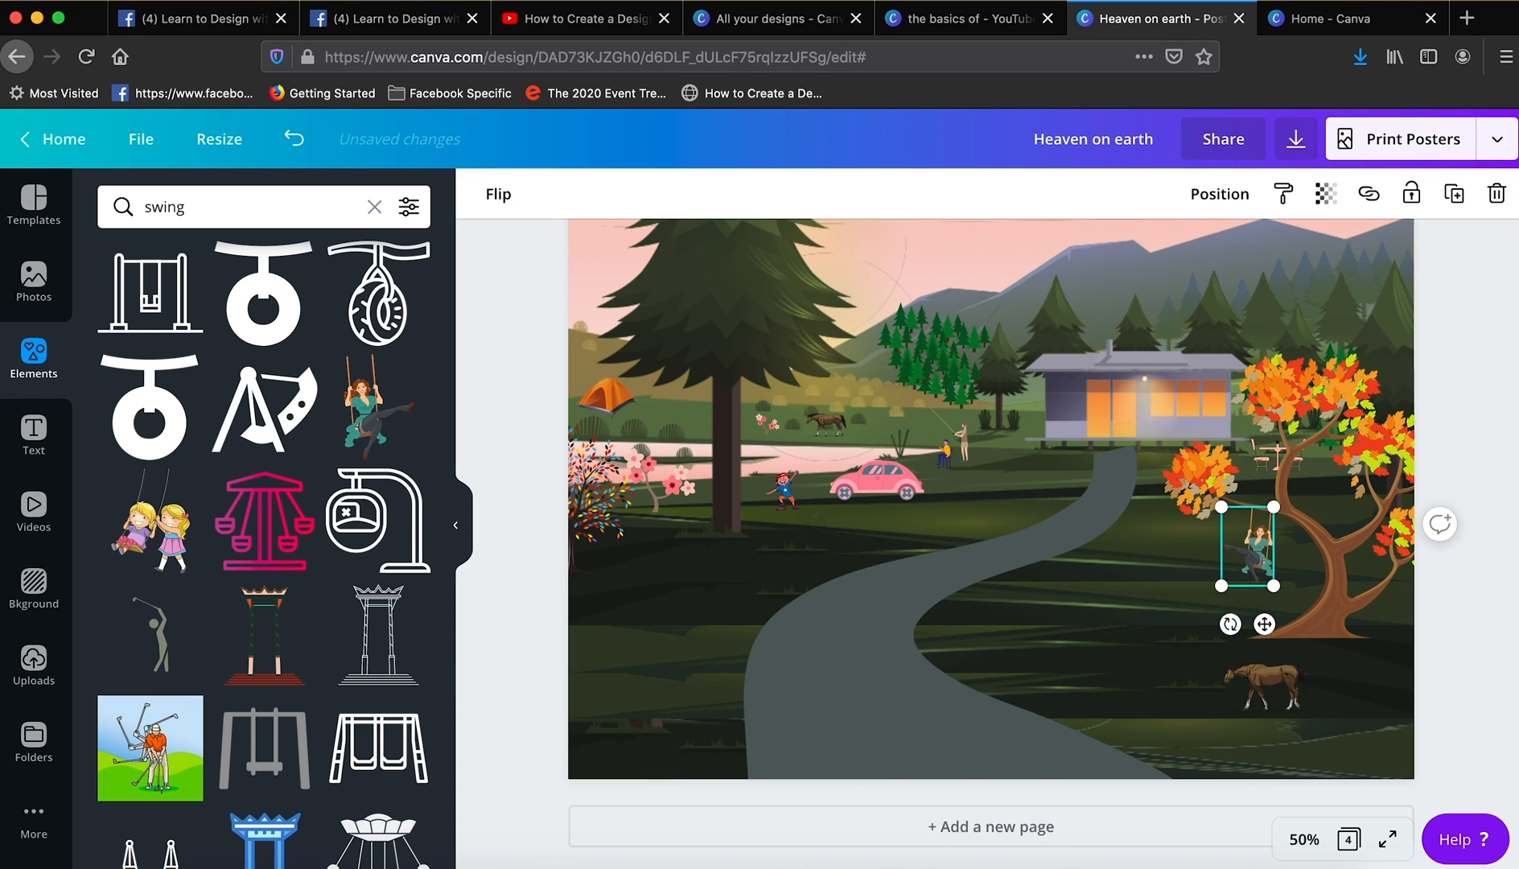
click(1449, 330)
- Search the elements for car tyre, add the grey tyre and shrink it onto the lawn left of the autumn tree's base
triple_click(242, 207)
text(car tyre)
key(Return)
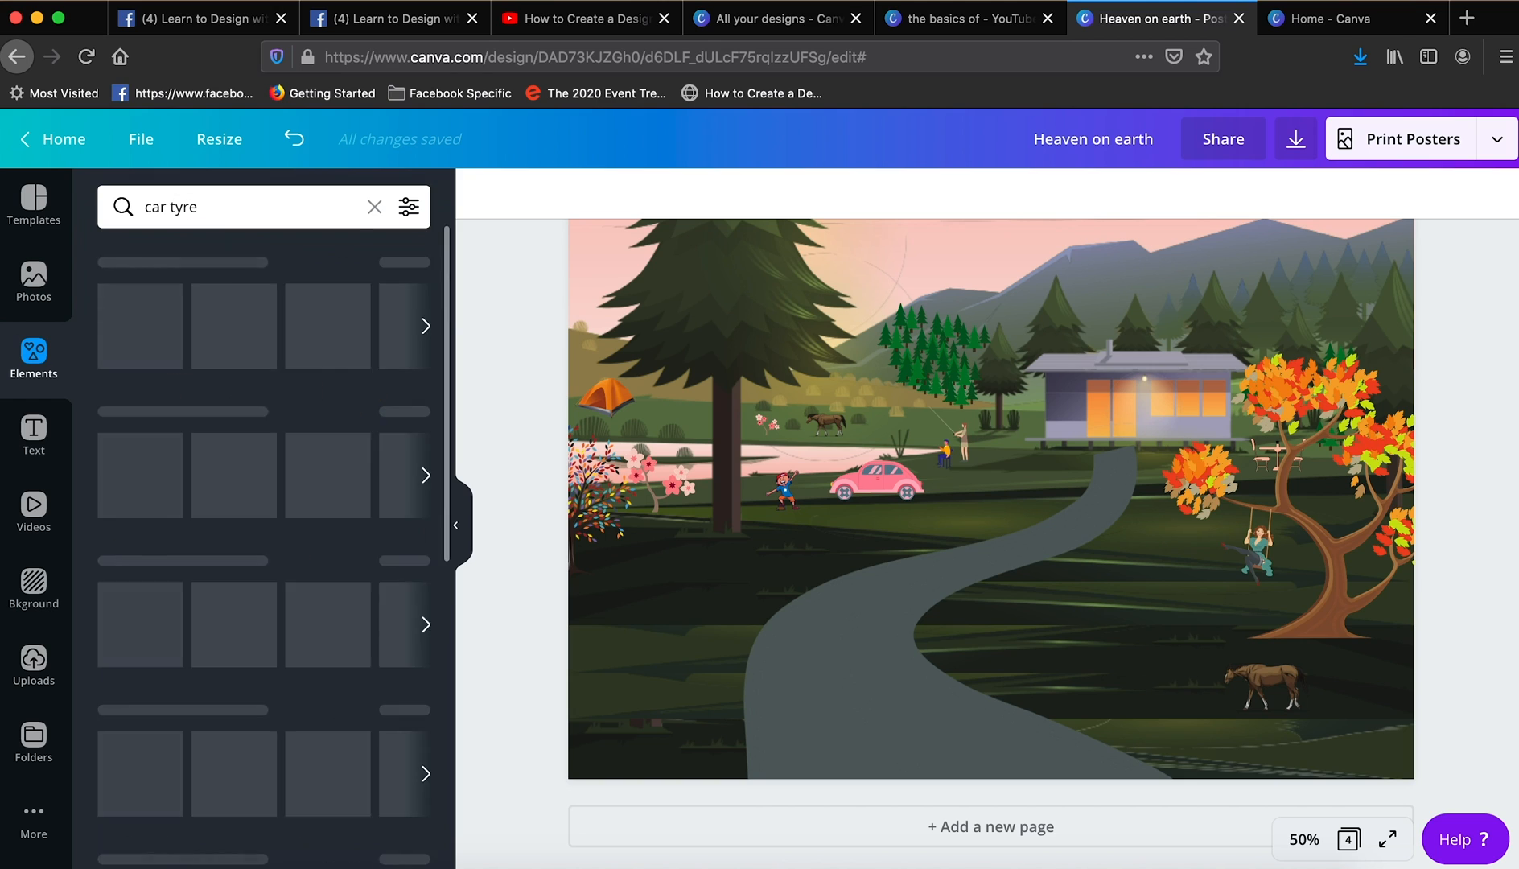
scroll(193, 415, down, 3)
scroll(193, 414, up, 1)
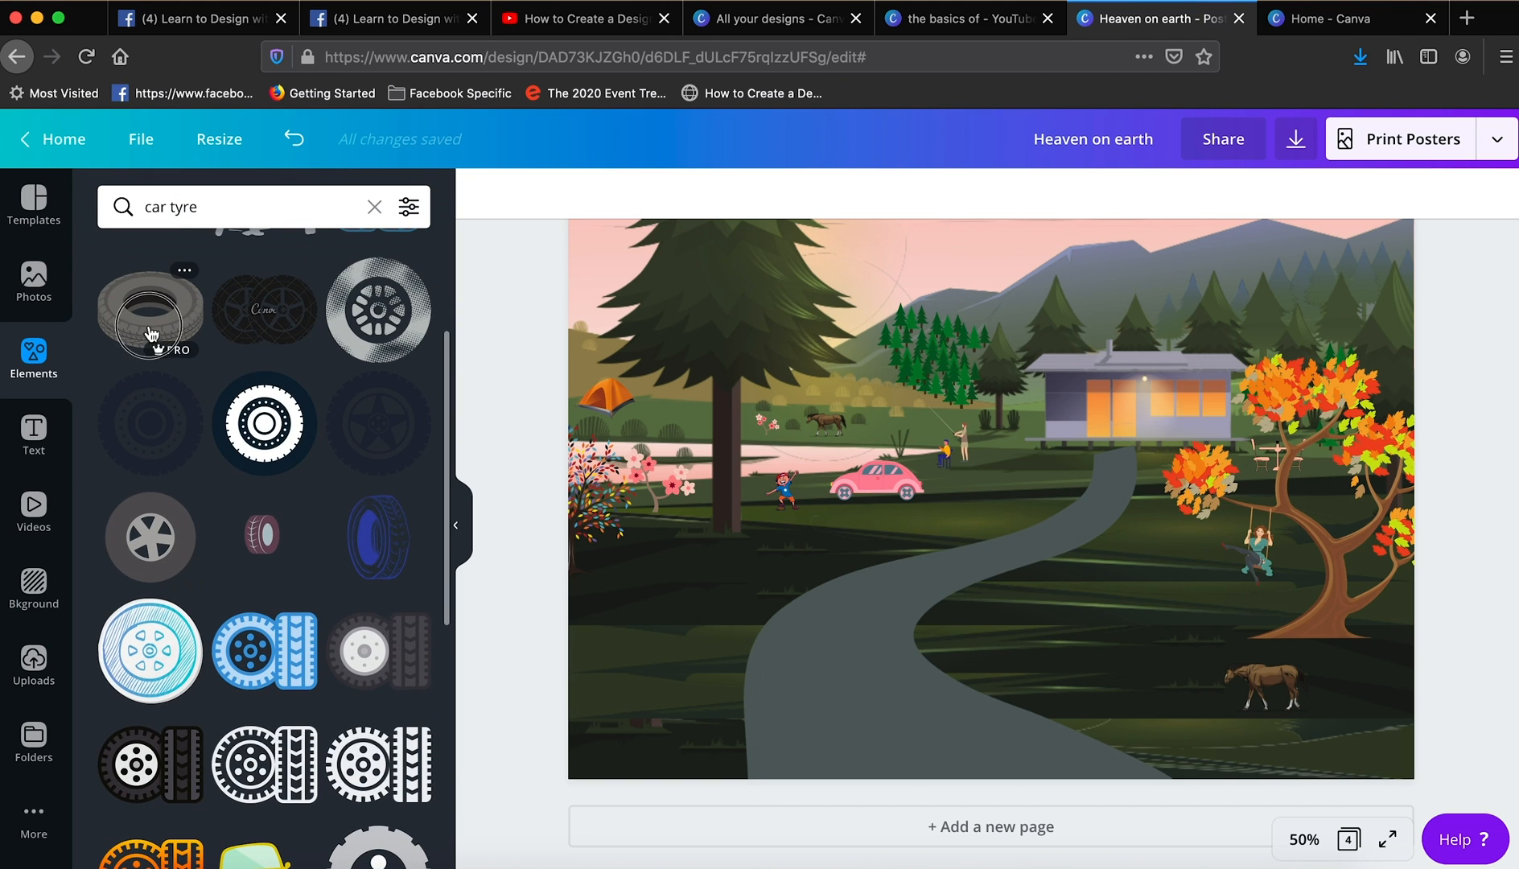
drag(159, 299, 972, 641)
drag(827, 705, 1205, 617)
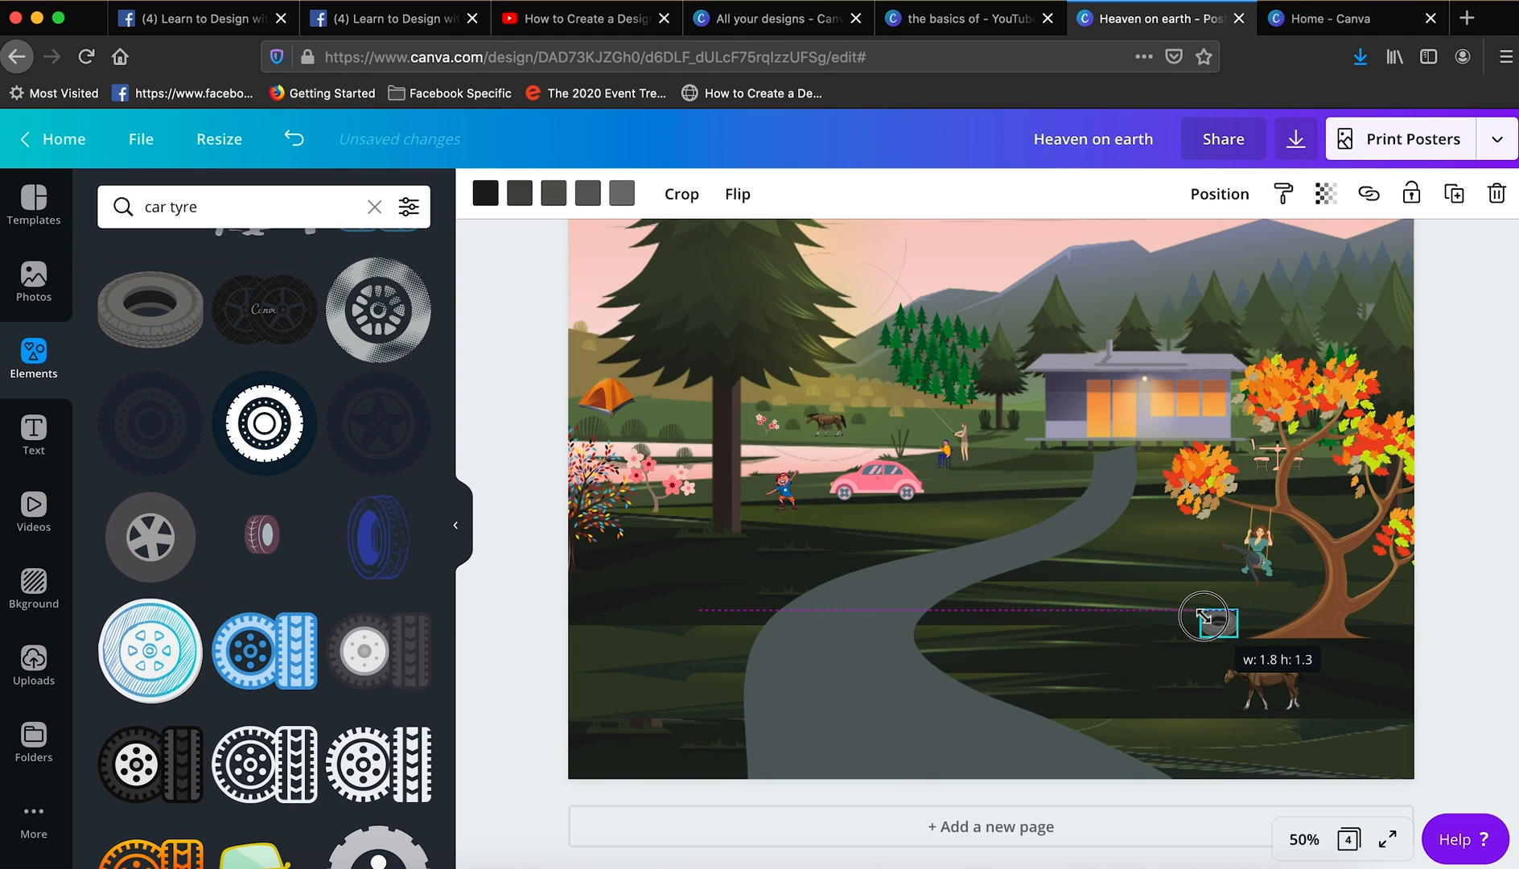
click(1489, 468)
- Search the elements for flowers in ground and add the grassy clump of pink flowers
text(flo)
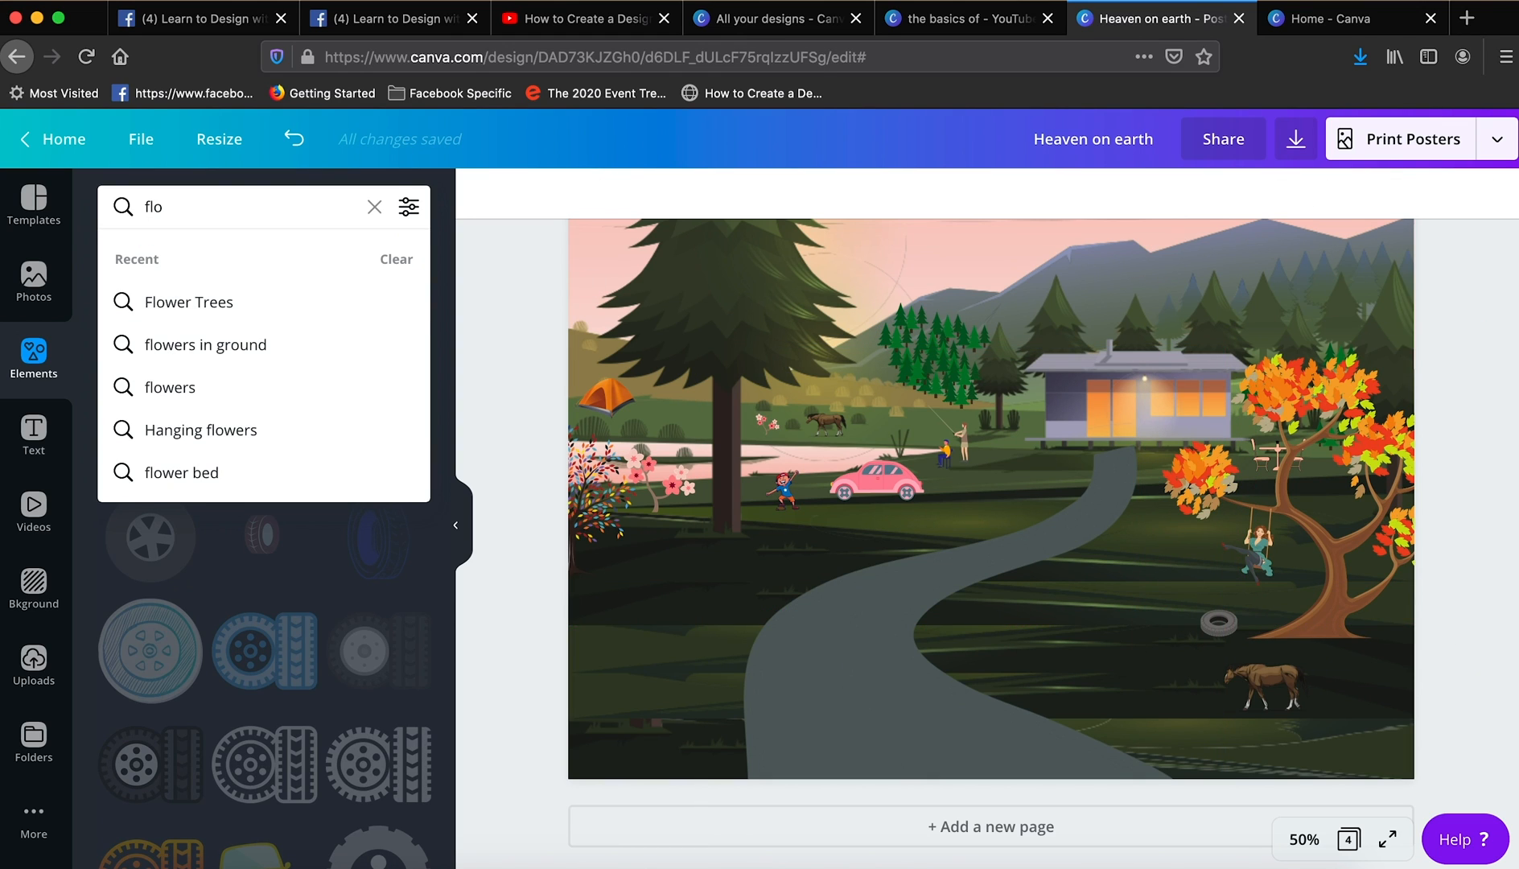
click(249, 353)
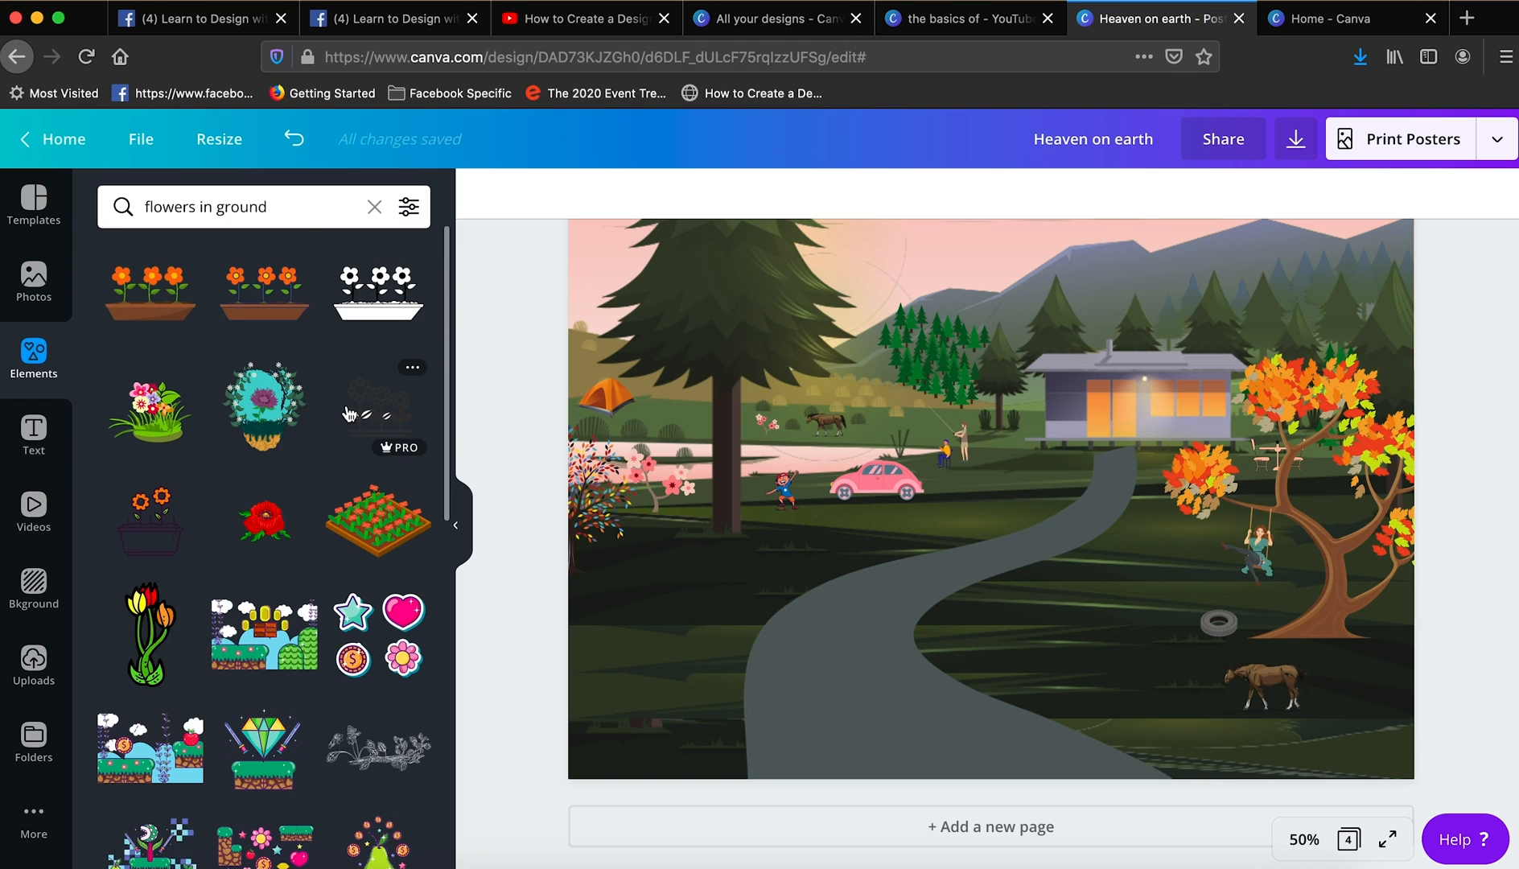
click(156, 417)
- Shrink the pink flower clump, duplicate it and arrange both clumps in front of the tyre
drag(997, 253, 1147, 639)
drag(974, 734, 1189, 613)
drag(1147, 665, 1166, 649)
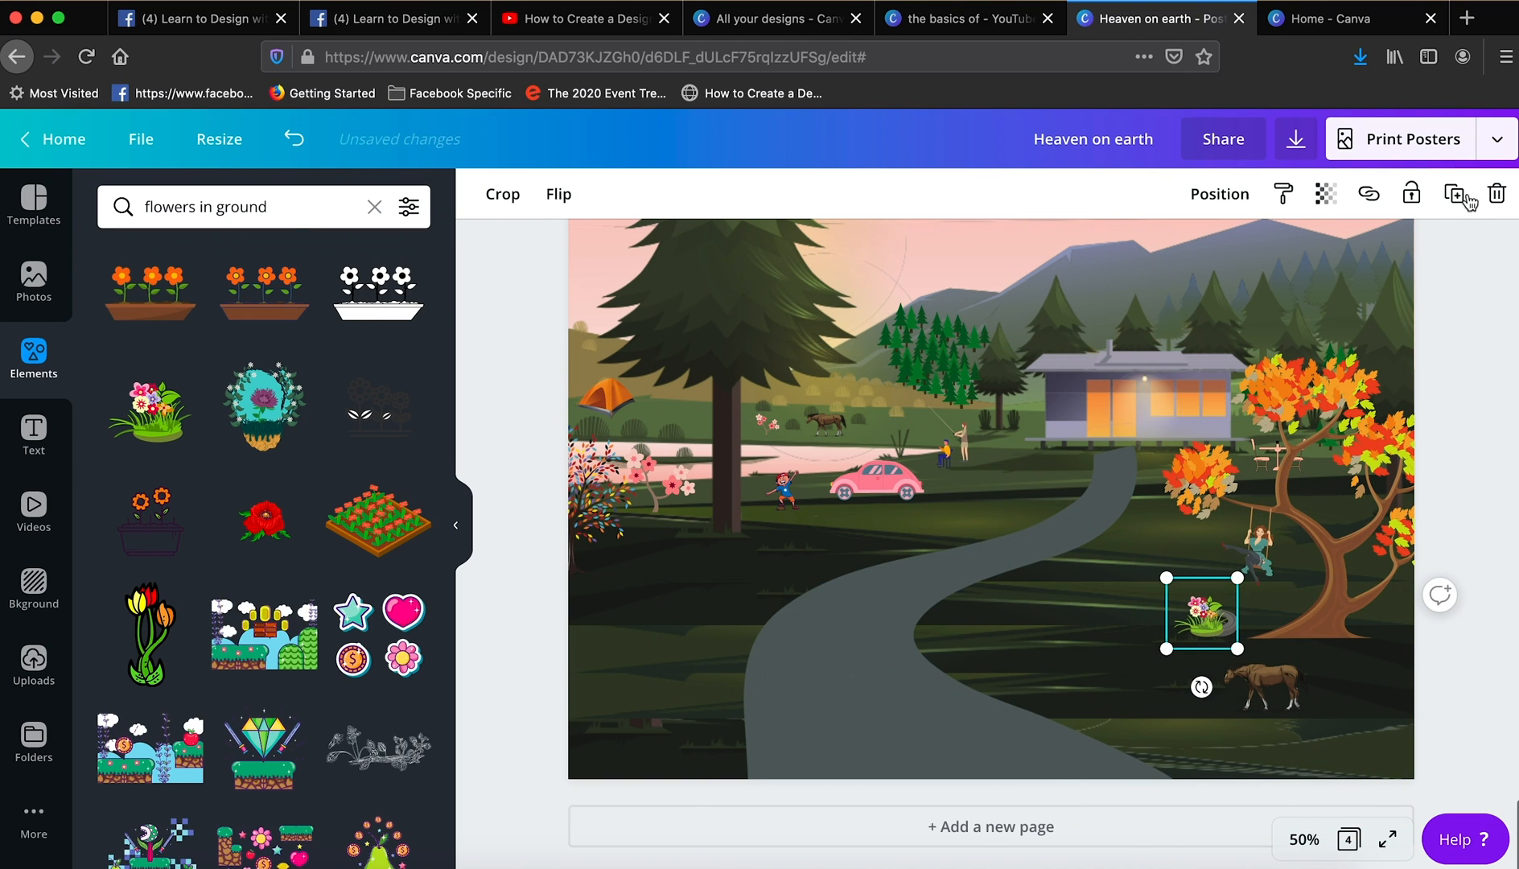
drag(1201, 590, 1214, 631)
click(1195, 624)
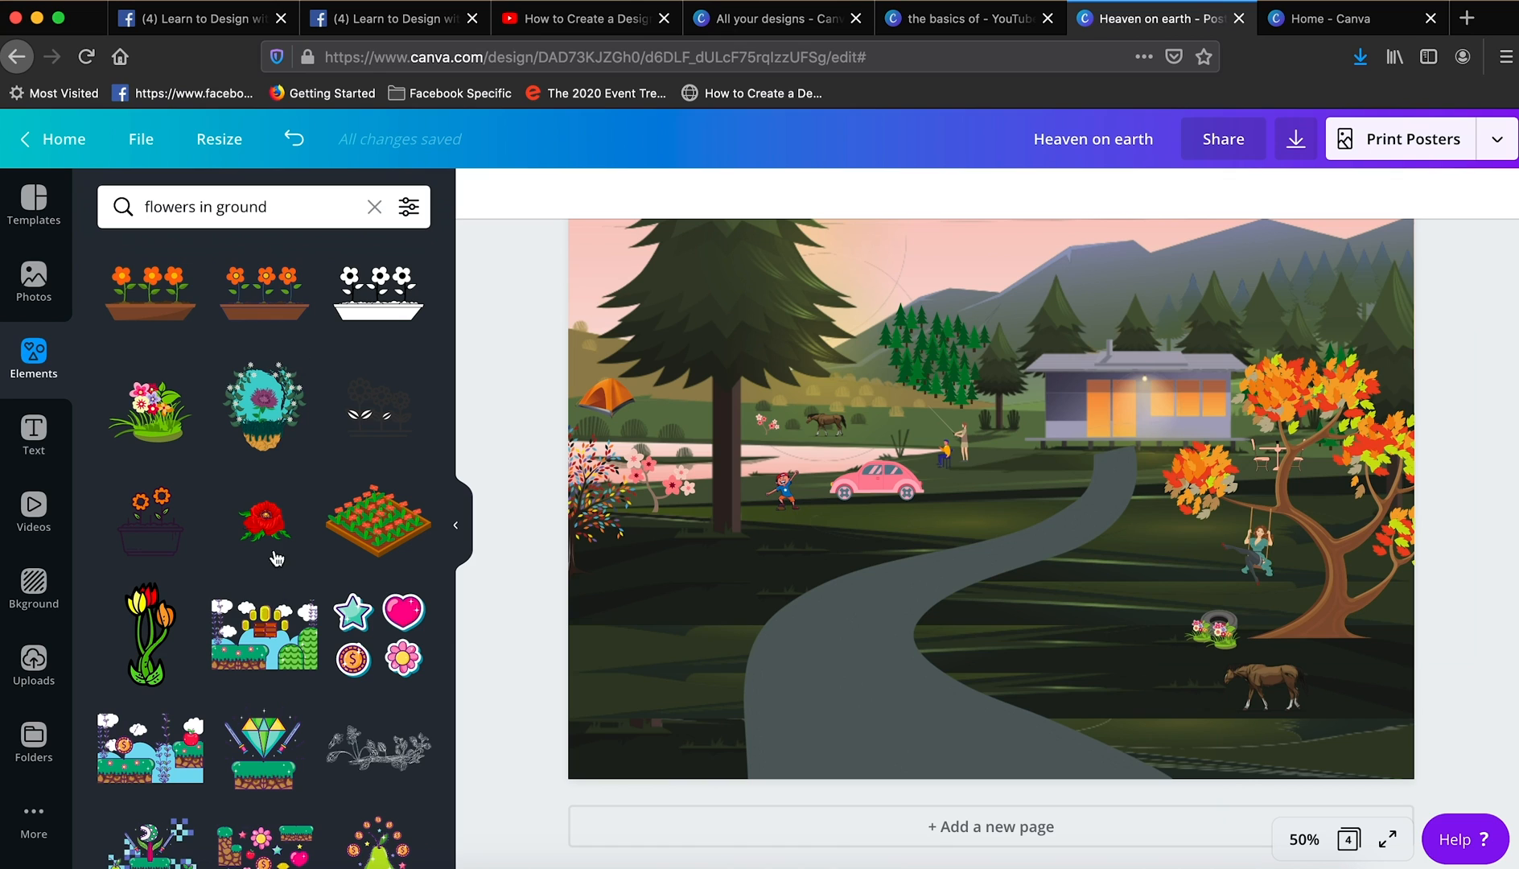
- Add the tulip plant from the flower results, shrink it and place it on the lawn between the road and the swing
click(147, 634)
drag(1039, 348, 878, 699)
drag(1176, 621, 1045, 599)
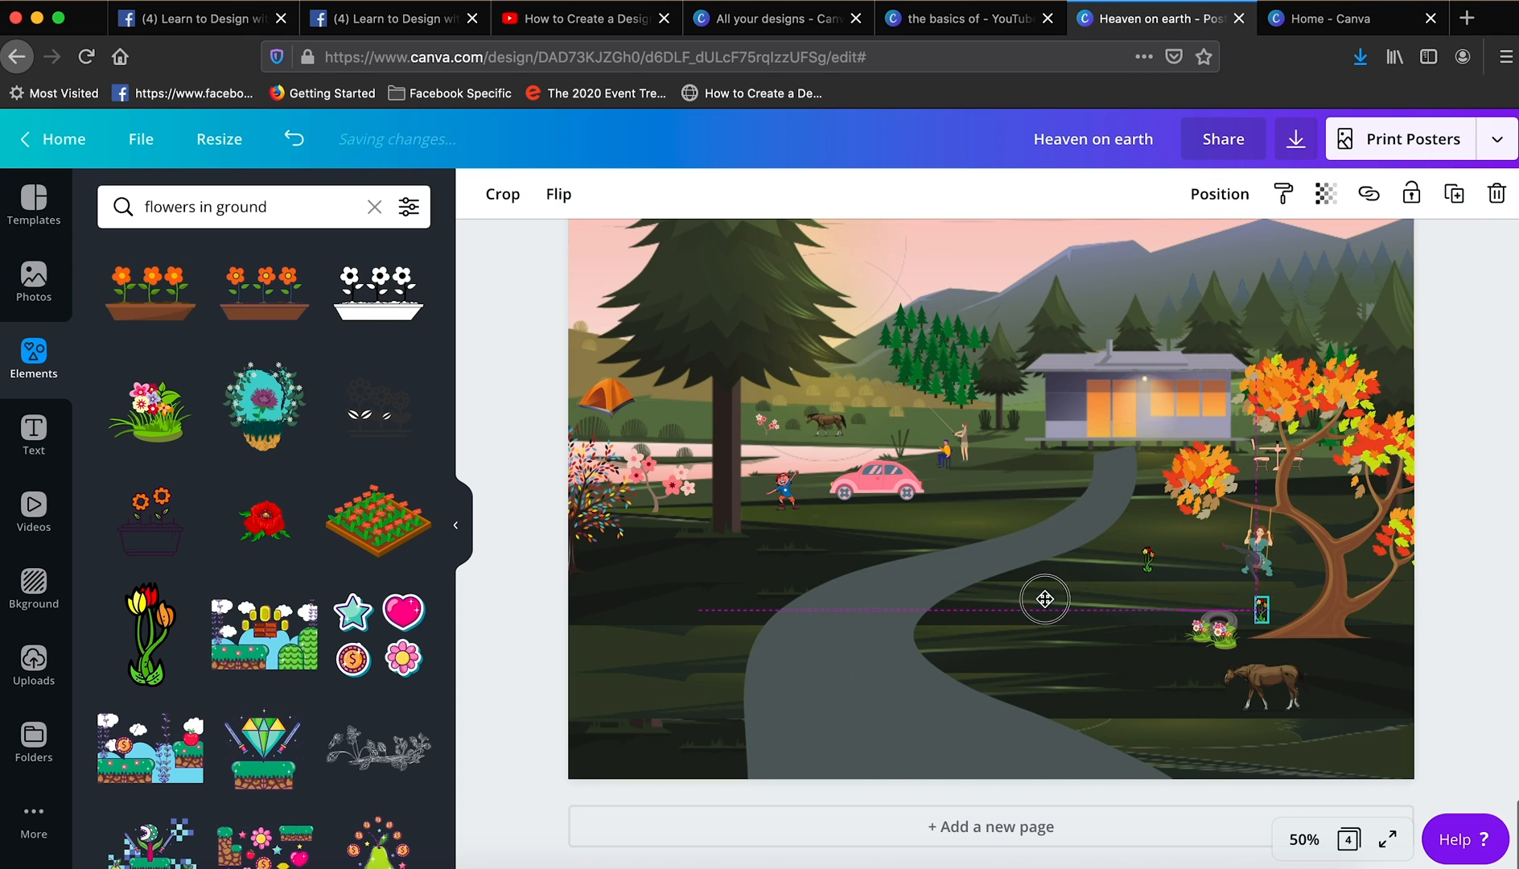
- Place small tulip copies around the base of the big pine's trunk, duplicating them to form a cluster
drag(706, 525, 706, 523)
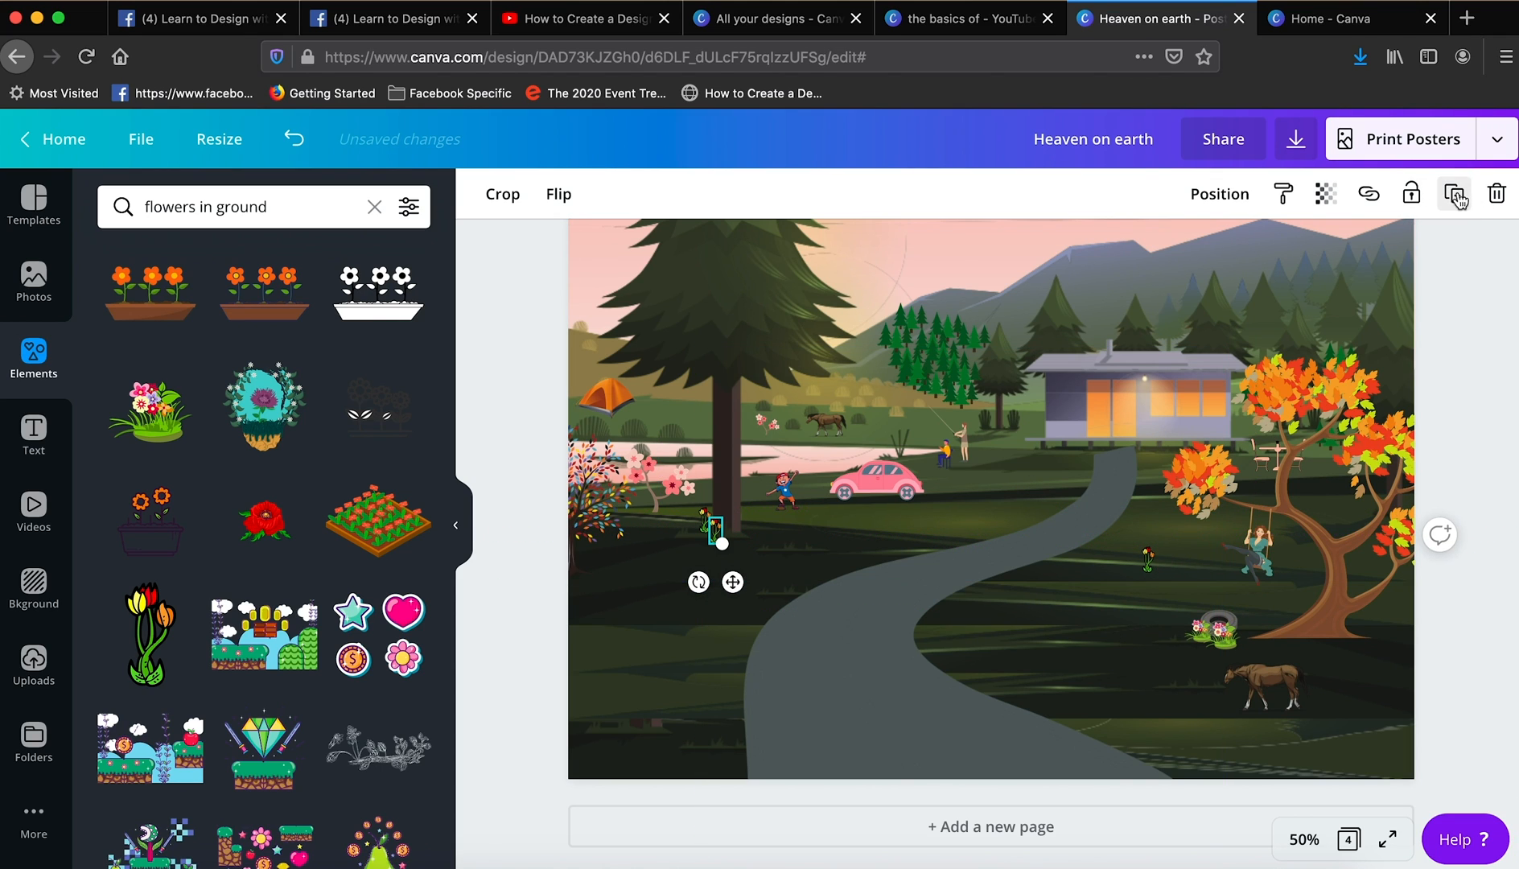
click(1457, 196)
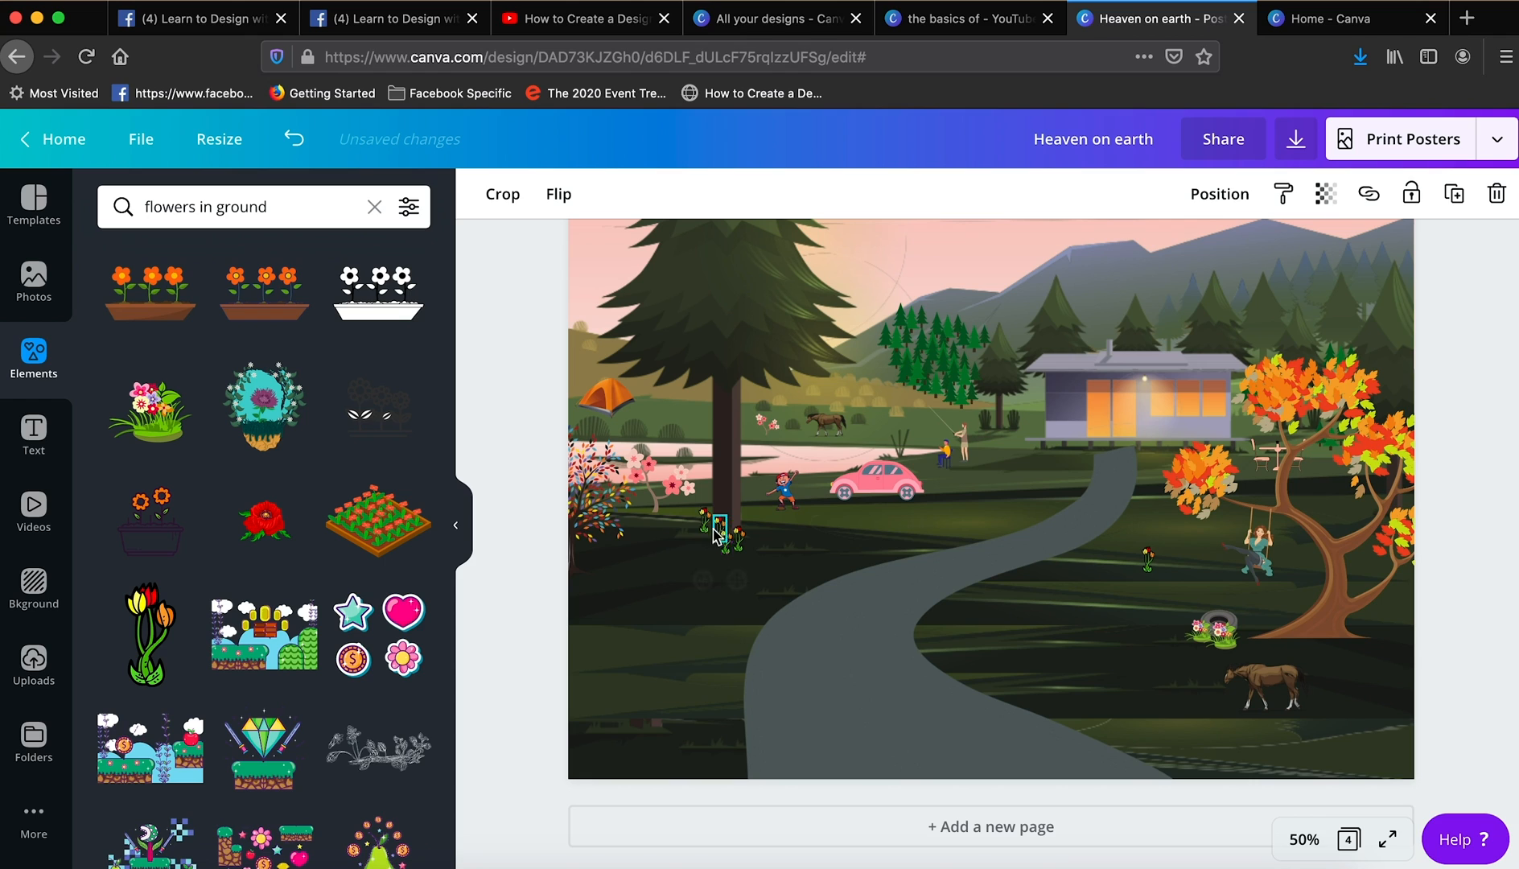
drag(708, 540, 714, 542)
click(536, 609)
click(711, 543)
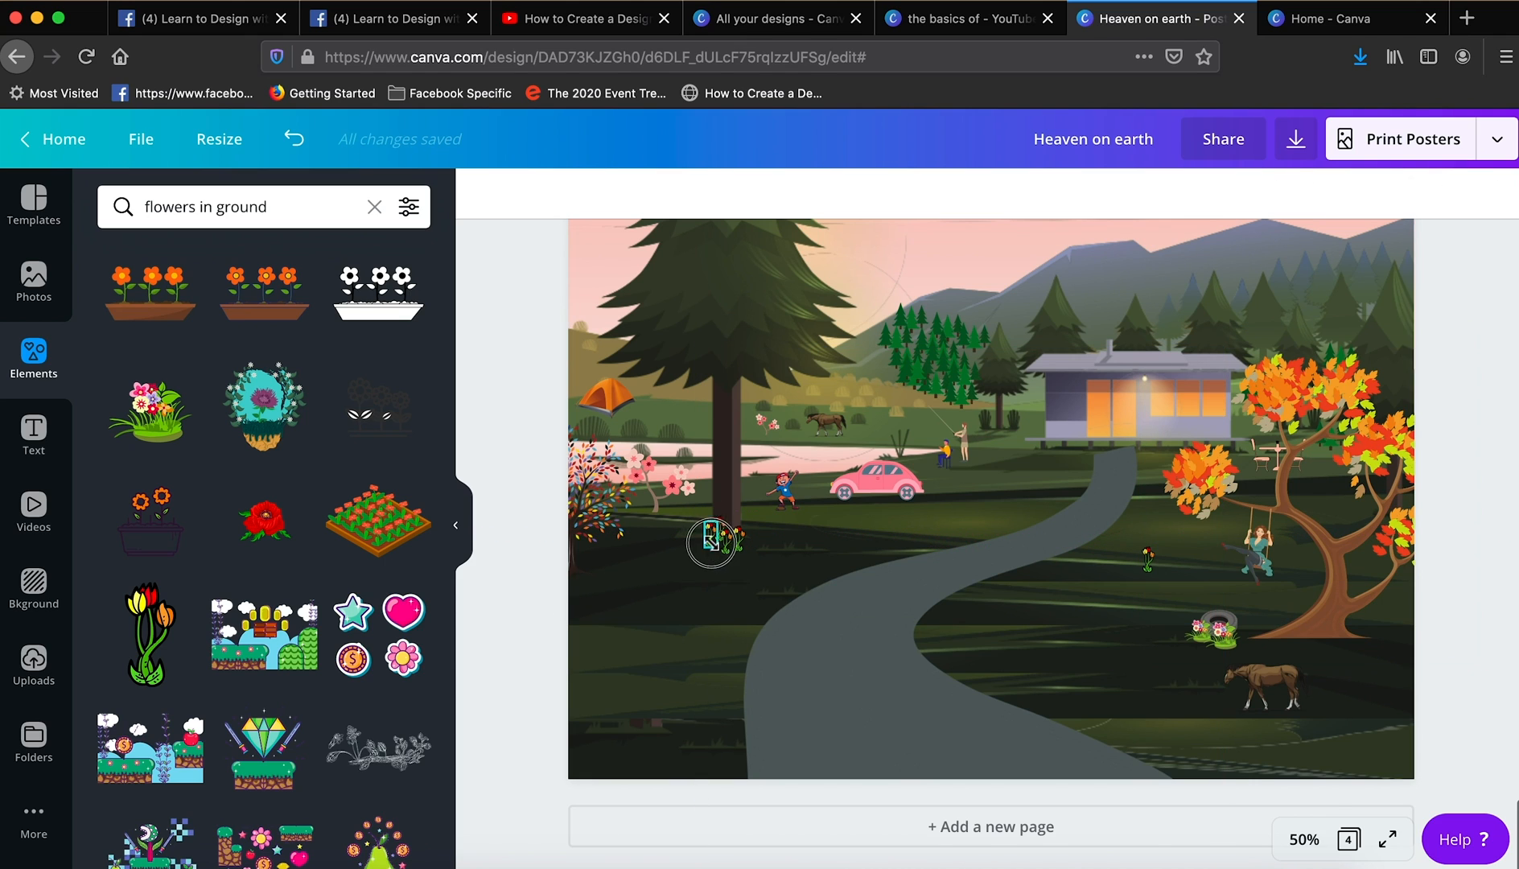
click(546, 589)
- Select the tulips at the pine's base together, duplicate them and place the copies directly beside the originals to widen the flower row
click(723, 548)
shift+click(739, 545)
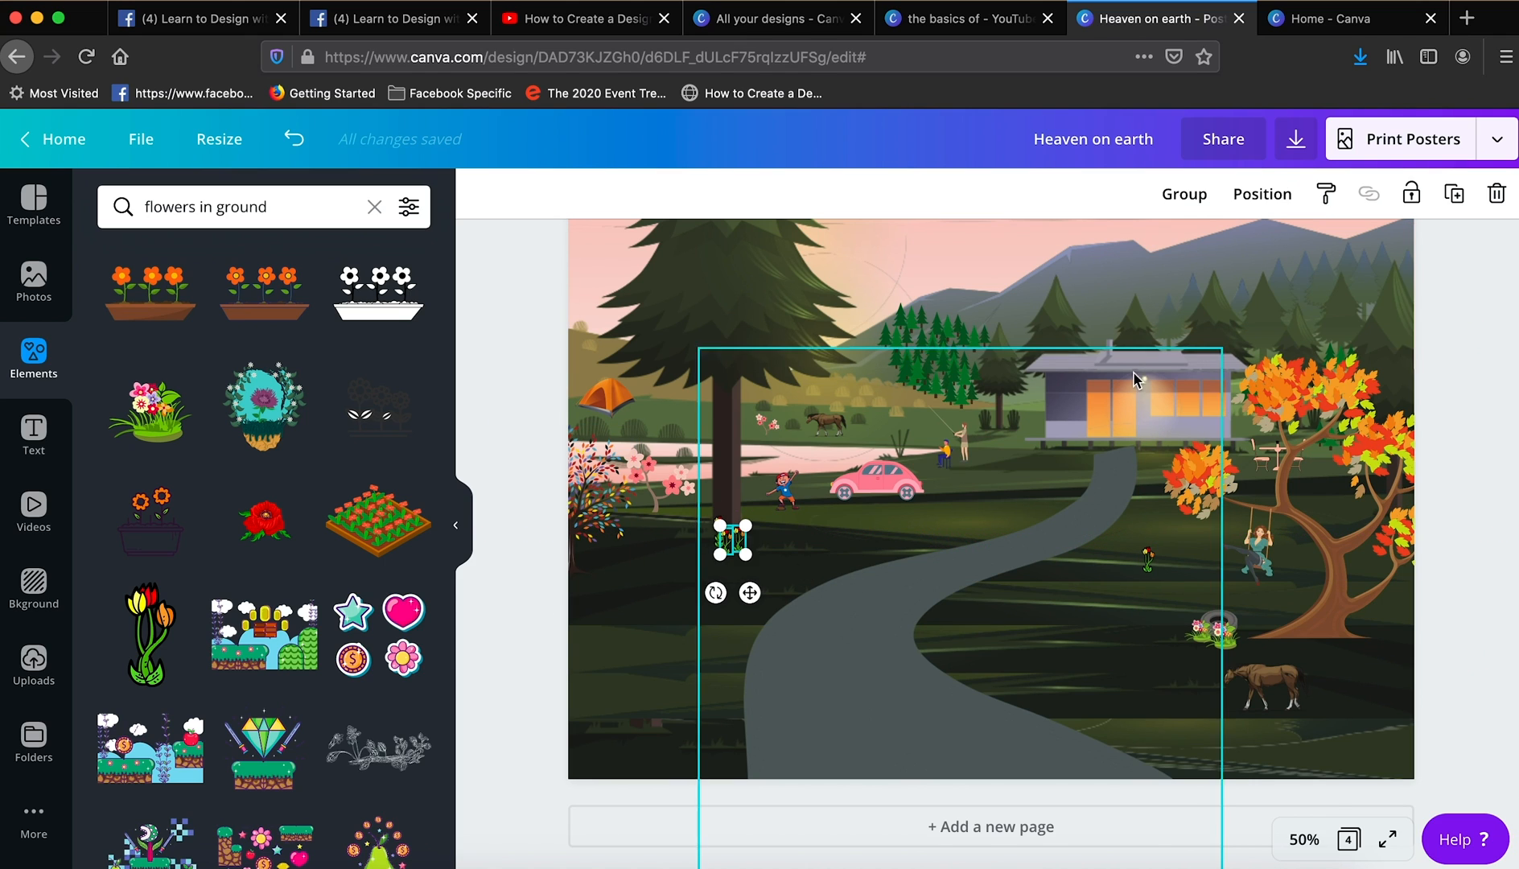
click(1441, 200)
click(755, 562)
click(1454, 194)
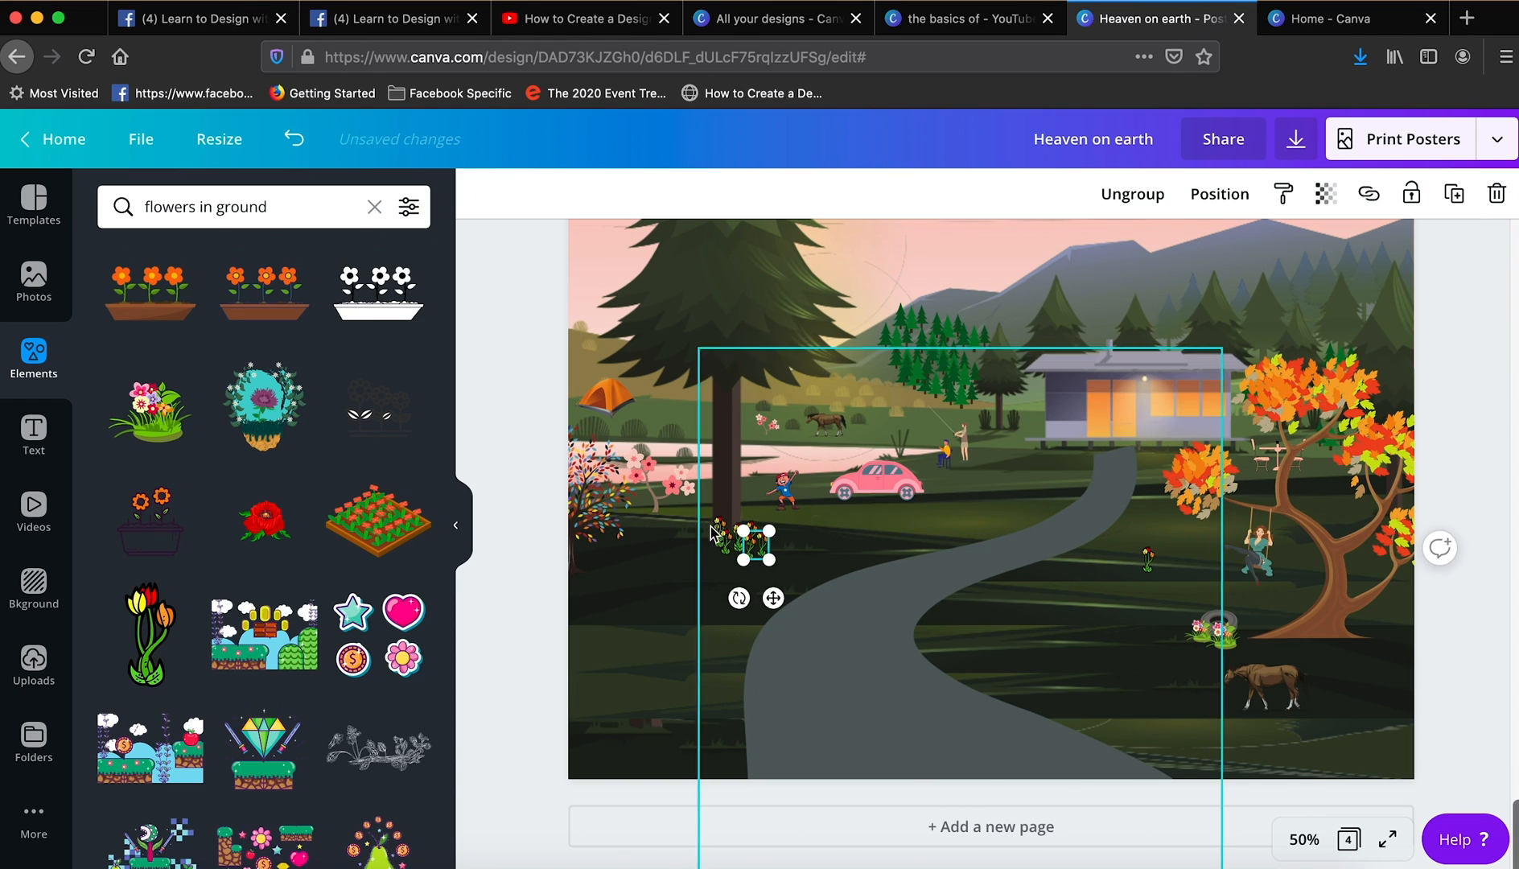
drag(762, 555, 757, 540)
click(515, 635)
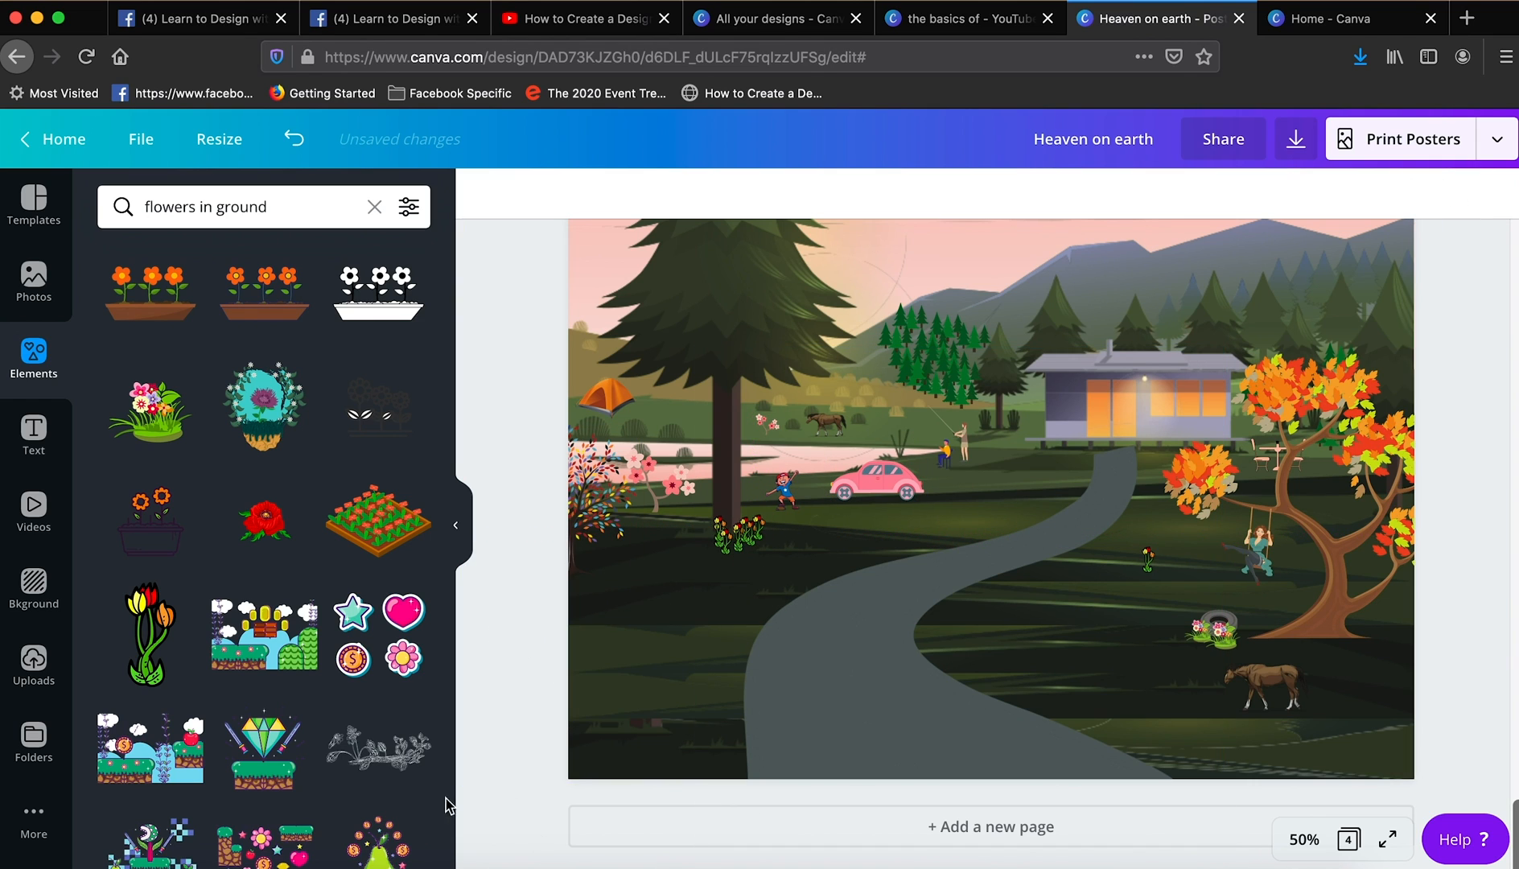
- Search the elements for "Light poles", add the dark lamp post, shrink it and stand it at the near curve of the road
click(269, 207)
text(light)
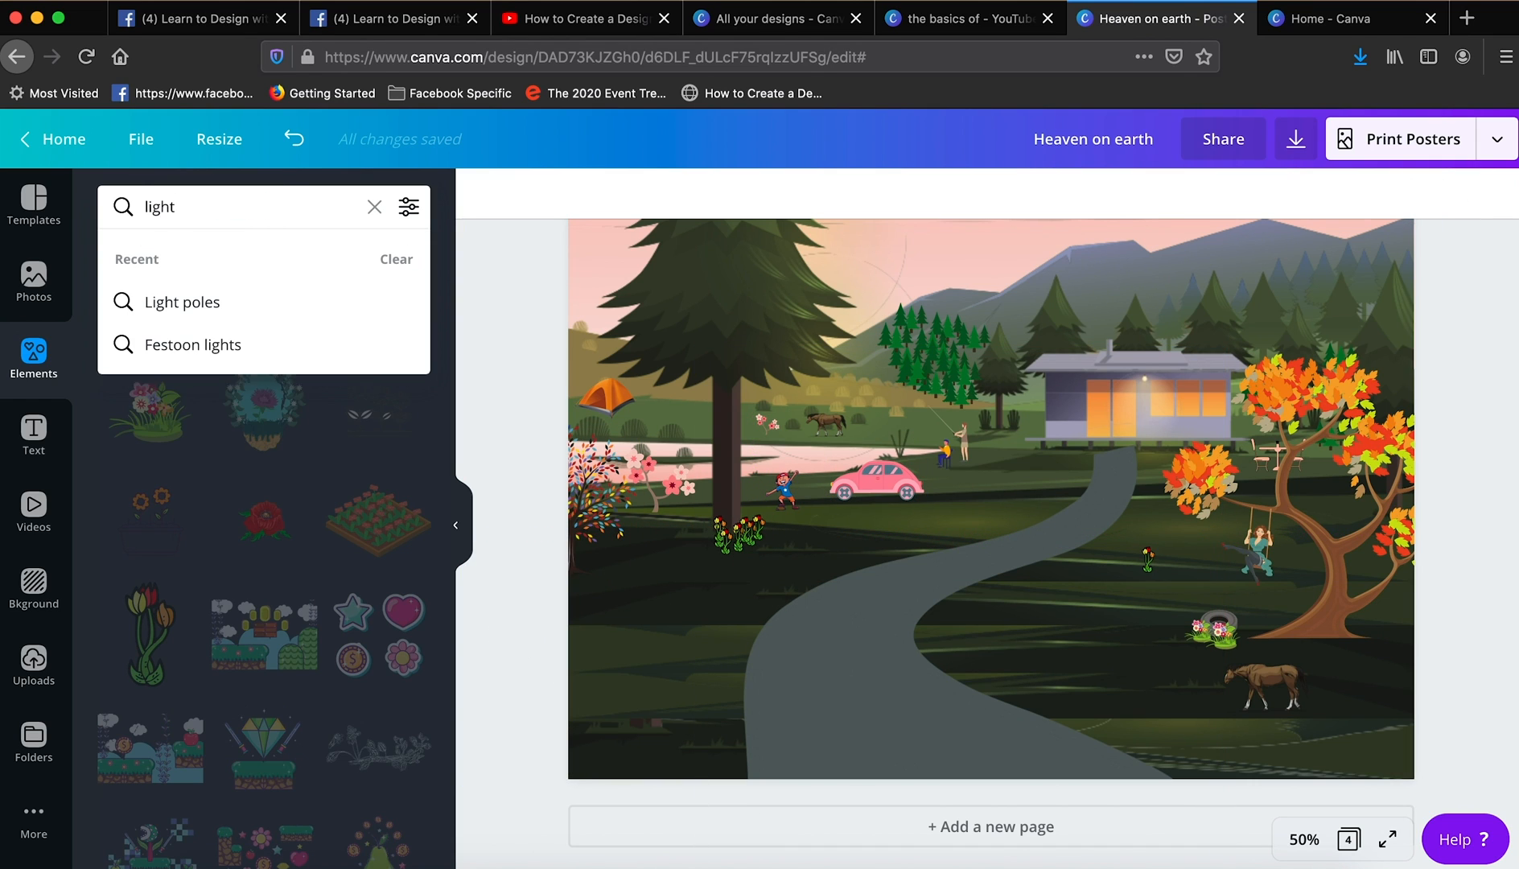
click(185, 302)
drag(150, 290, 1093, 505)
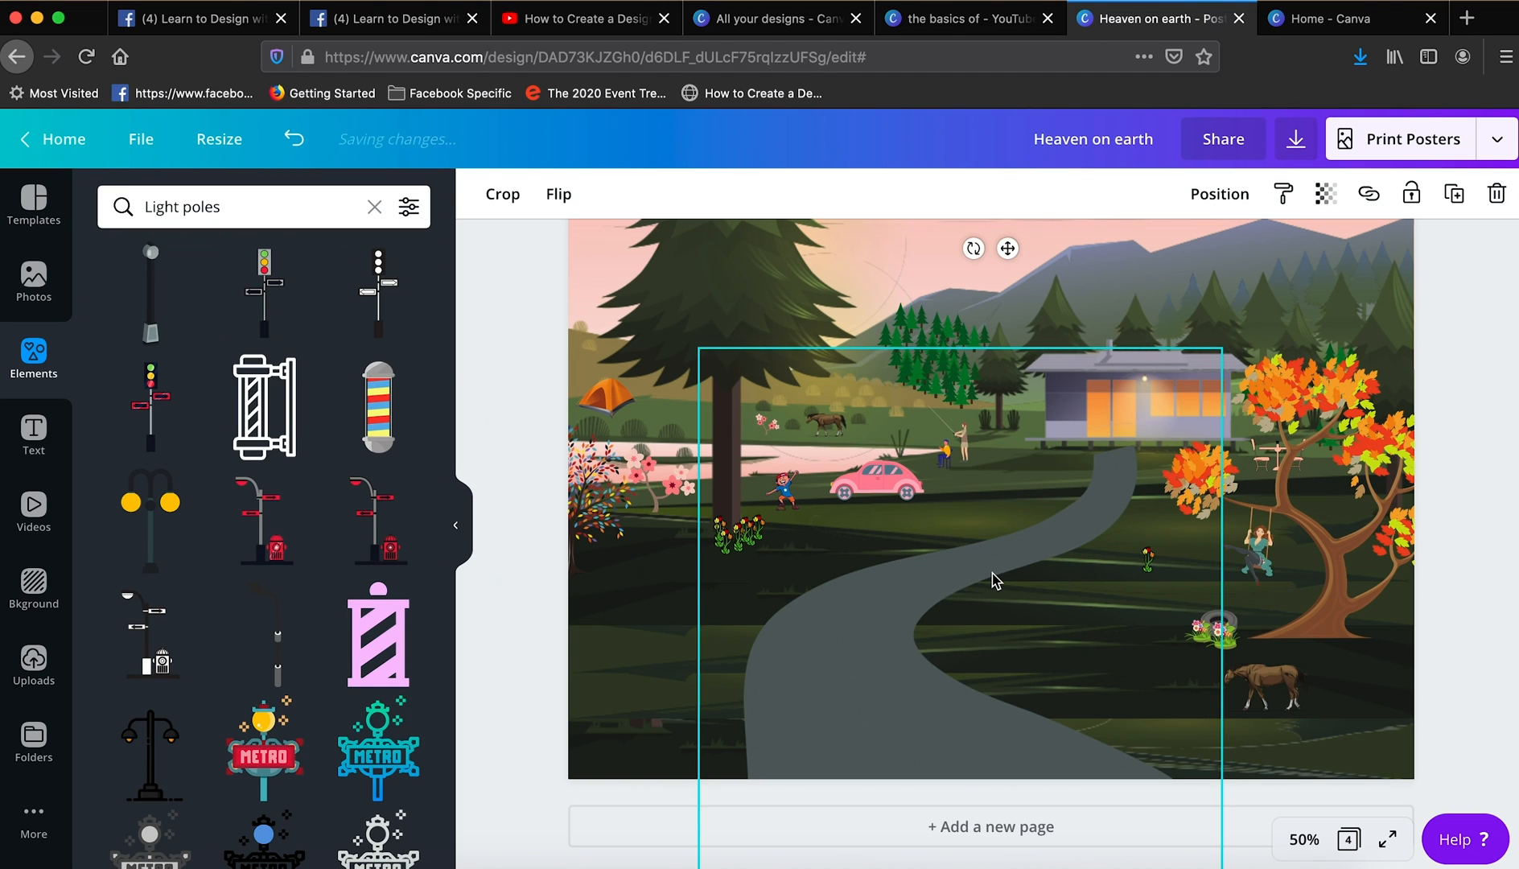
scroll(996, 581, up, 3)
drag(991, 455, 856, 562)
scroll(1072, 719, down, 3)
- Duplicate the lamp post, shrink the copy to about 2.8 high beside the road's middle bend, and shift the original to the road's outer edge
key(super+d)
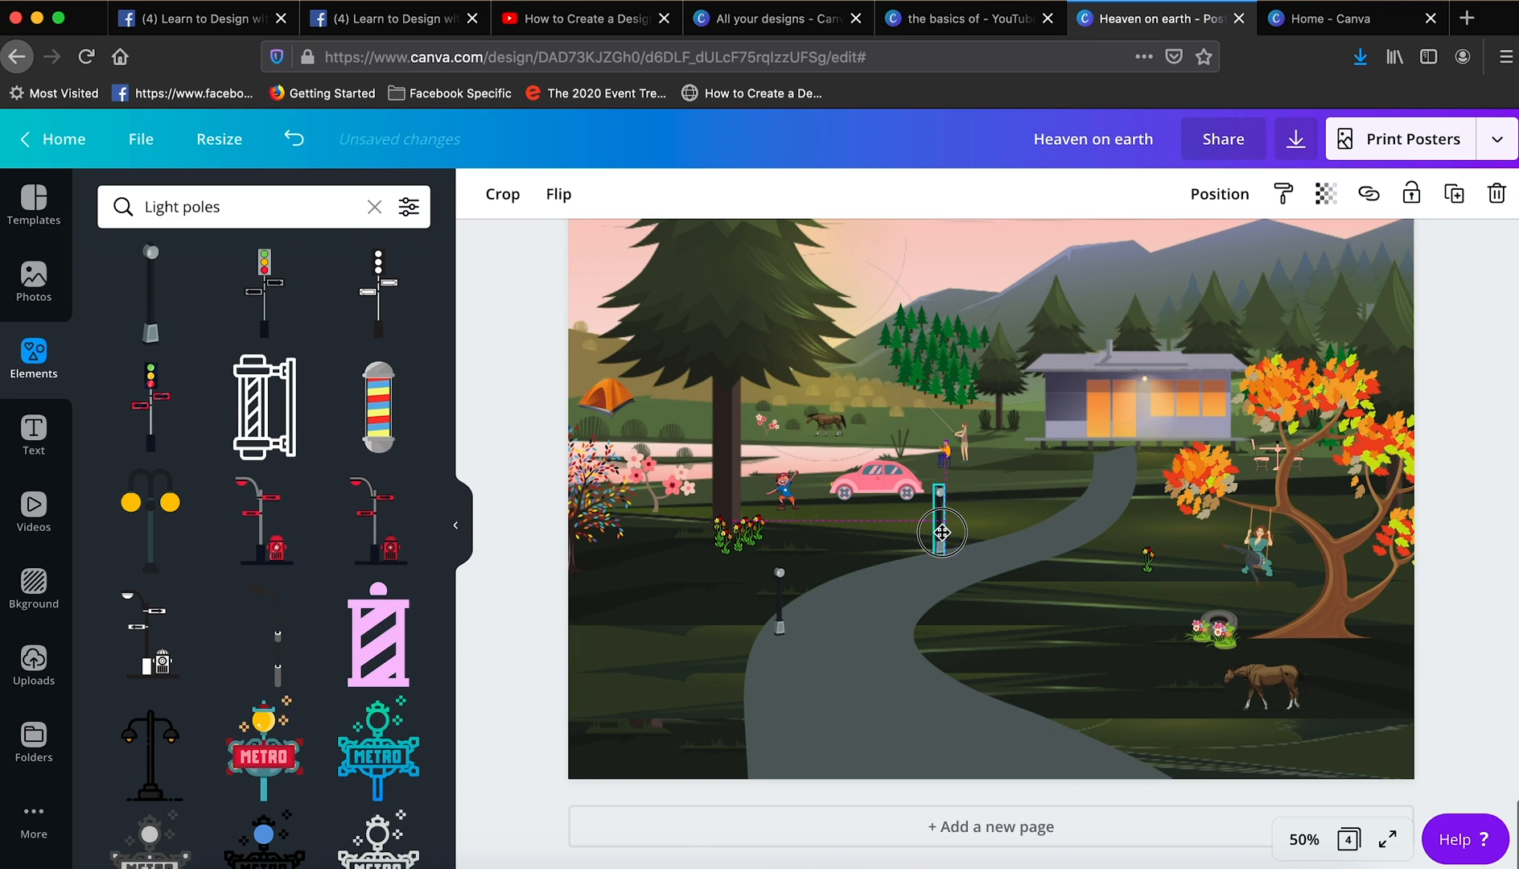
click(559, 194)
drag(994, 559, 997, 519)
click(617, 254)
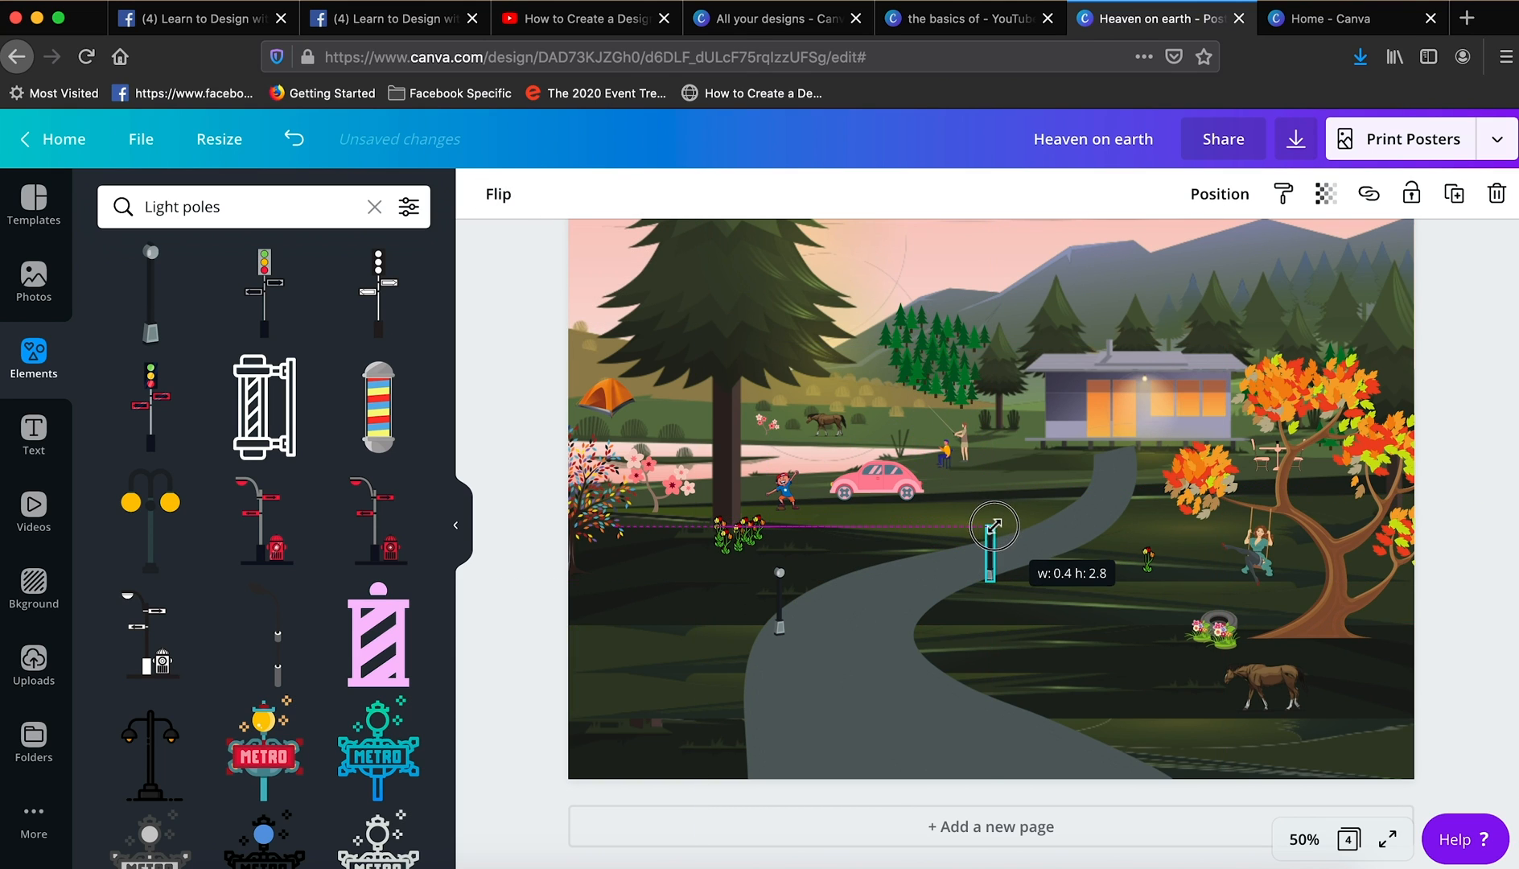
click(503, 647)
drag(780, 629, 761, 630)
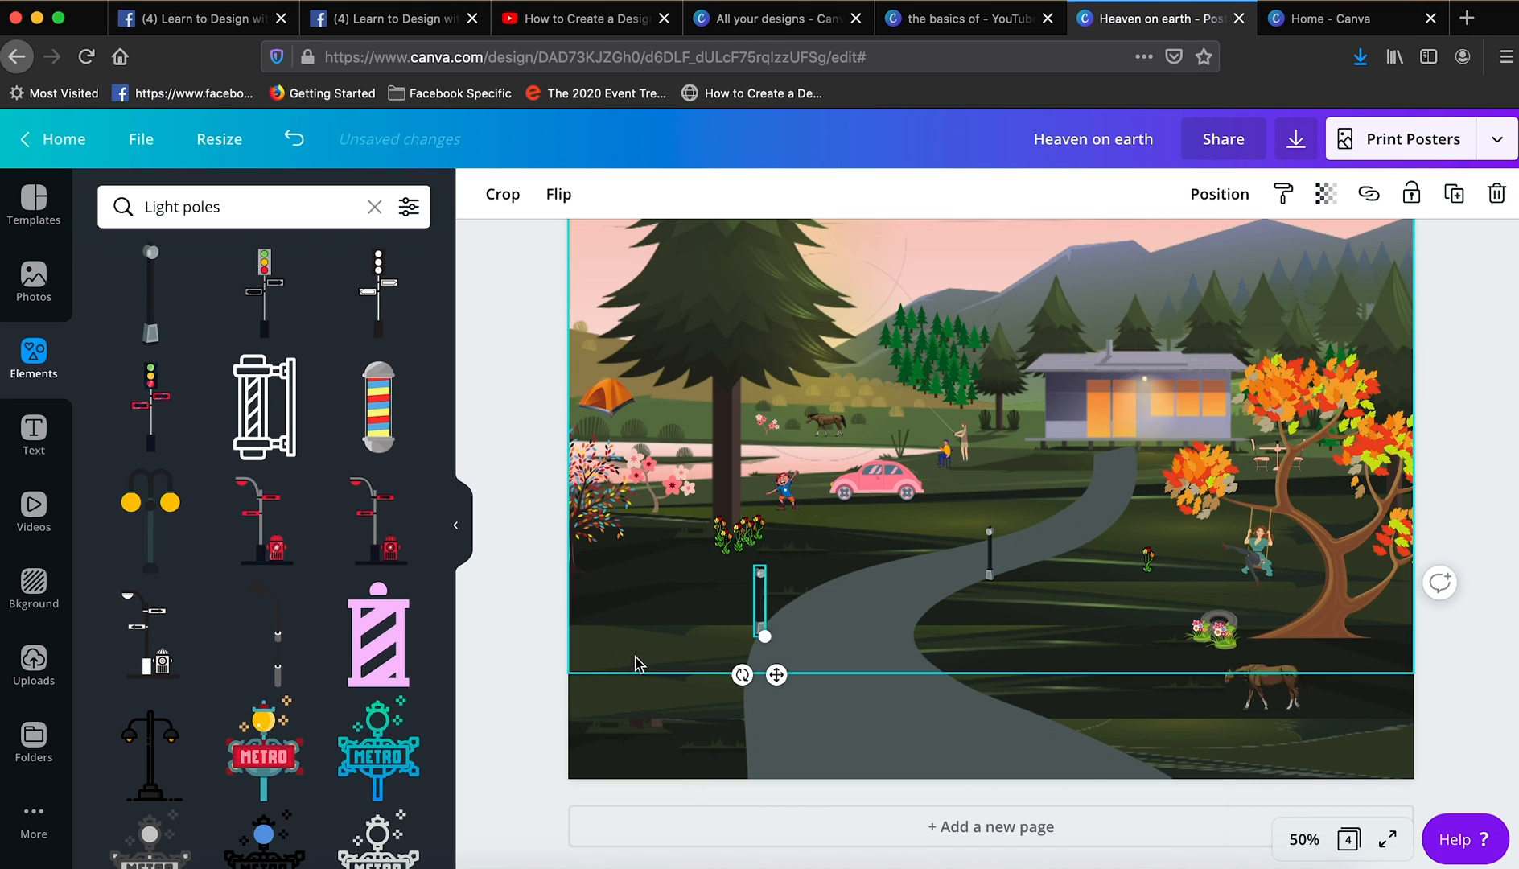
click(531, 680)
- Duplicate the middle lamp post and place a smaller copy beside the road just in front of the house
click(991, 556)
click(1454, 194)
drag(1000, 577, 1079, 477)
click(500, 196)
click(557, 249)
- Adjust the middle lamp post's size and position, and enlarge the nearest lamp post to strengthen the perspective along the road
click(991, 555)
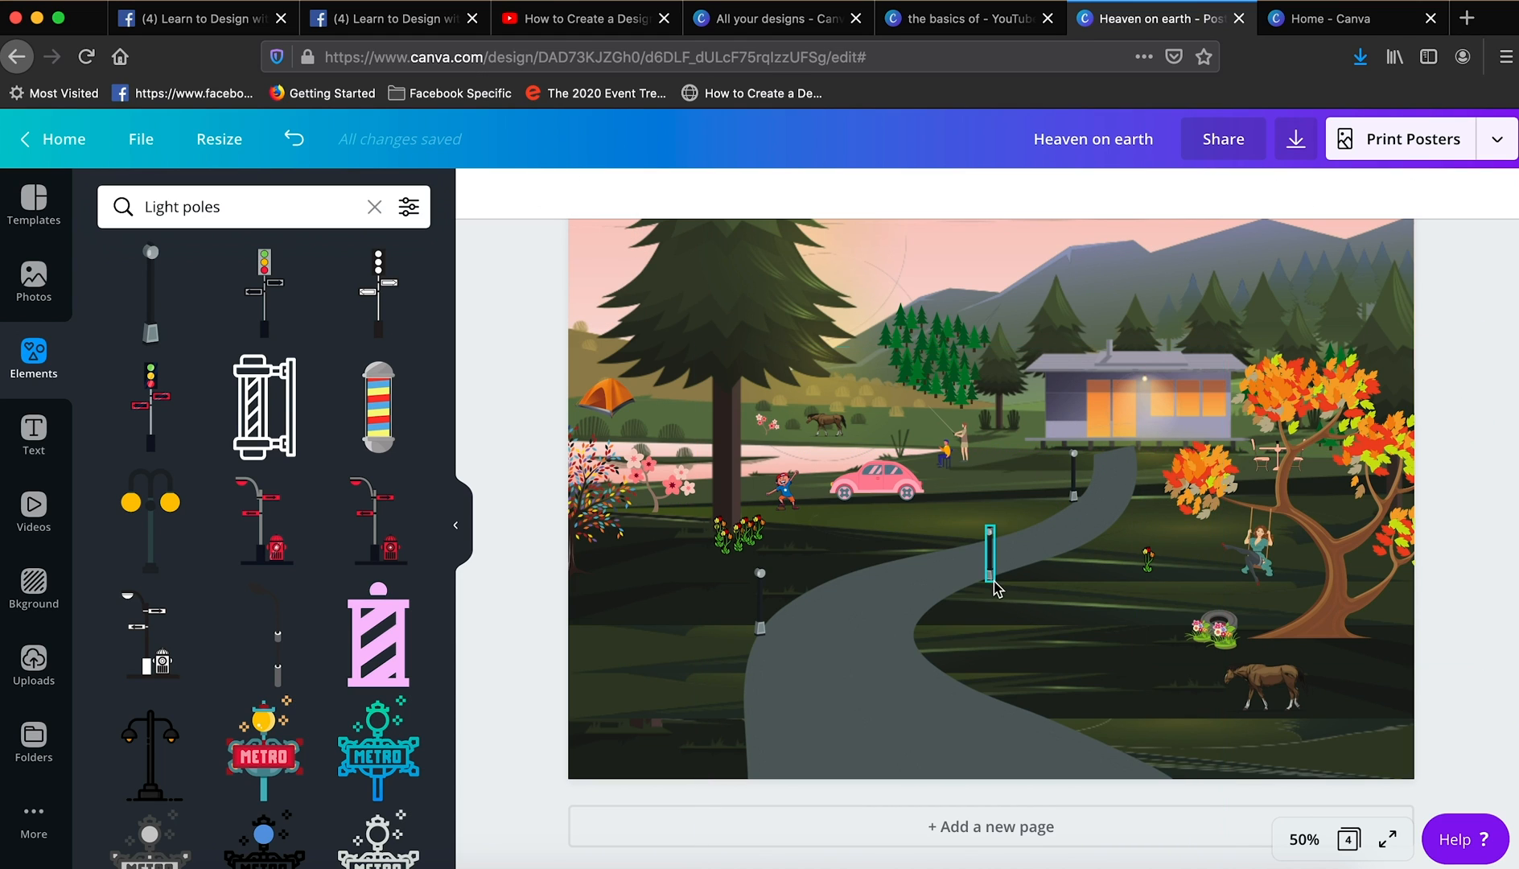
drag(995, 581, 1012, 601)
drag(991, 589, 990, 587)
drag(989, 581, 989, 566)
click(761, 625)
mouse_move(766, 638)
mouse_down()
mouse_move(791, 678)
mouse_move(745, 652)
mouse_up()
click(505, 659)
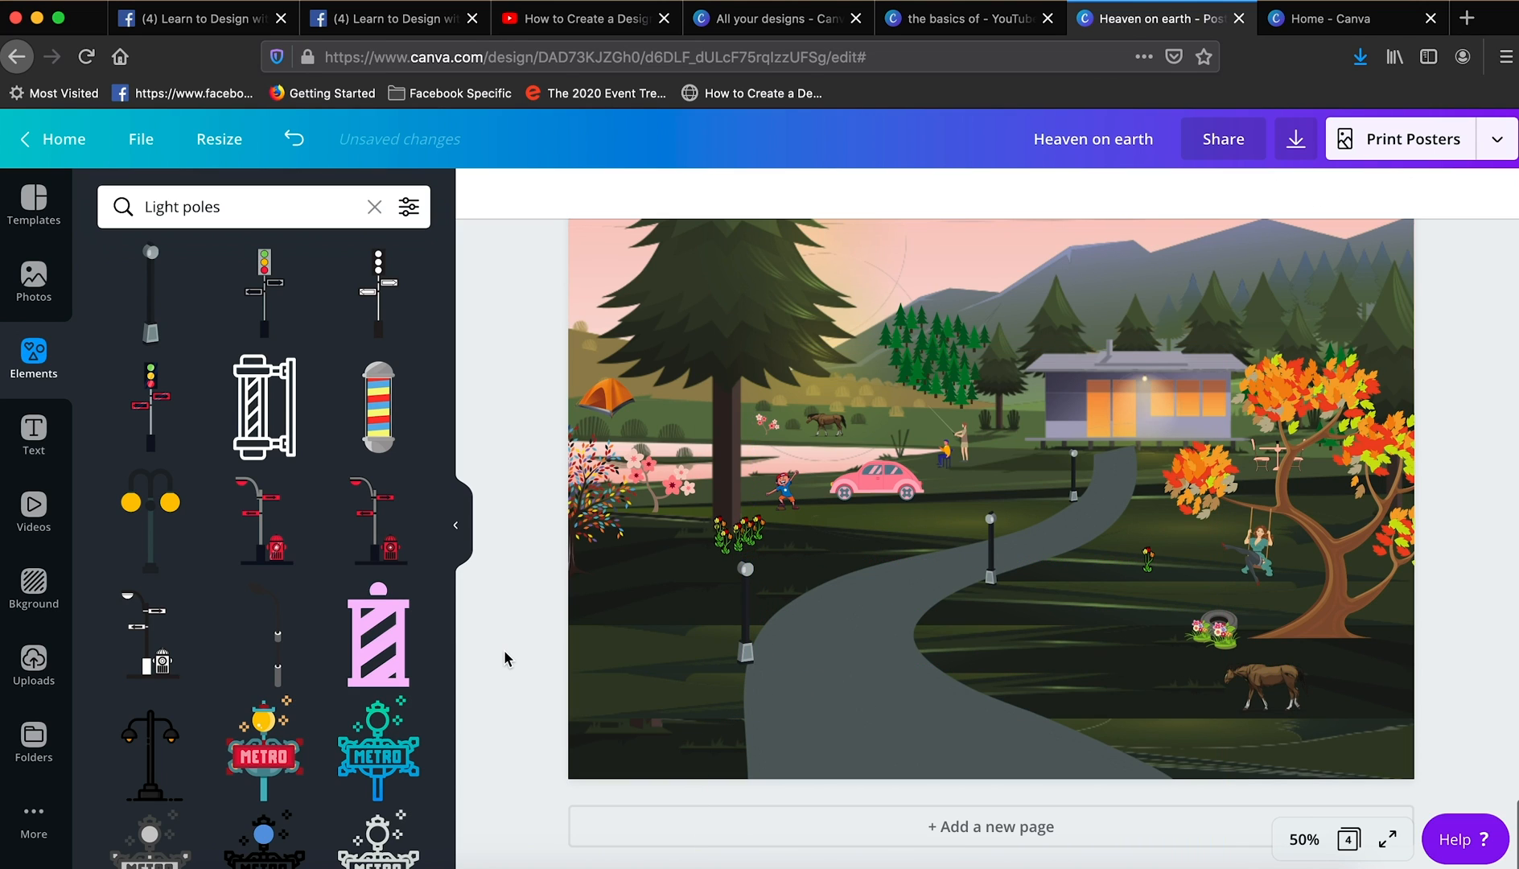
- Search for "outdoor flower pots", add the potted red flowers, shrink them and place them beside the front corner of the house
click(259, 214)
text(flowe)
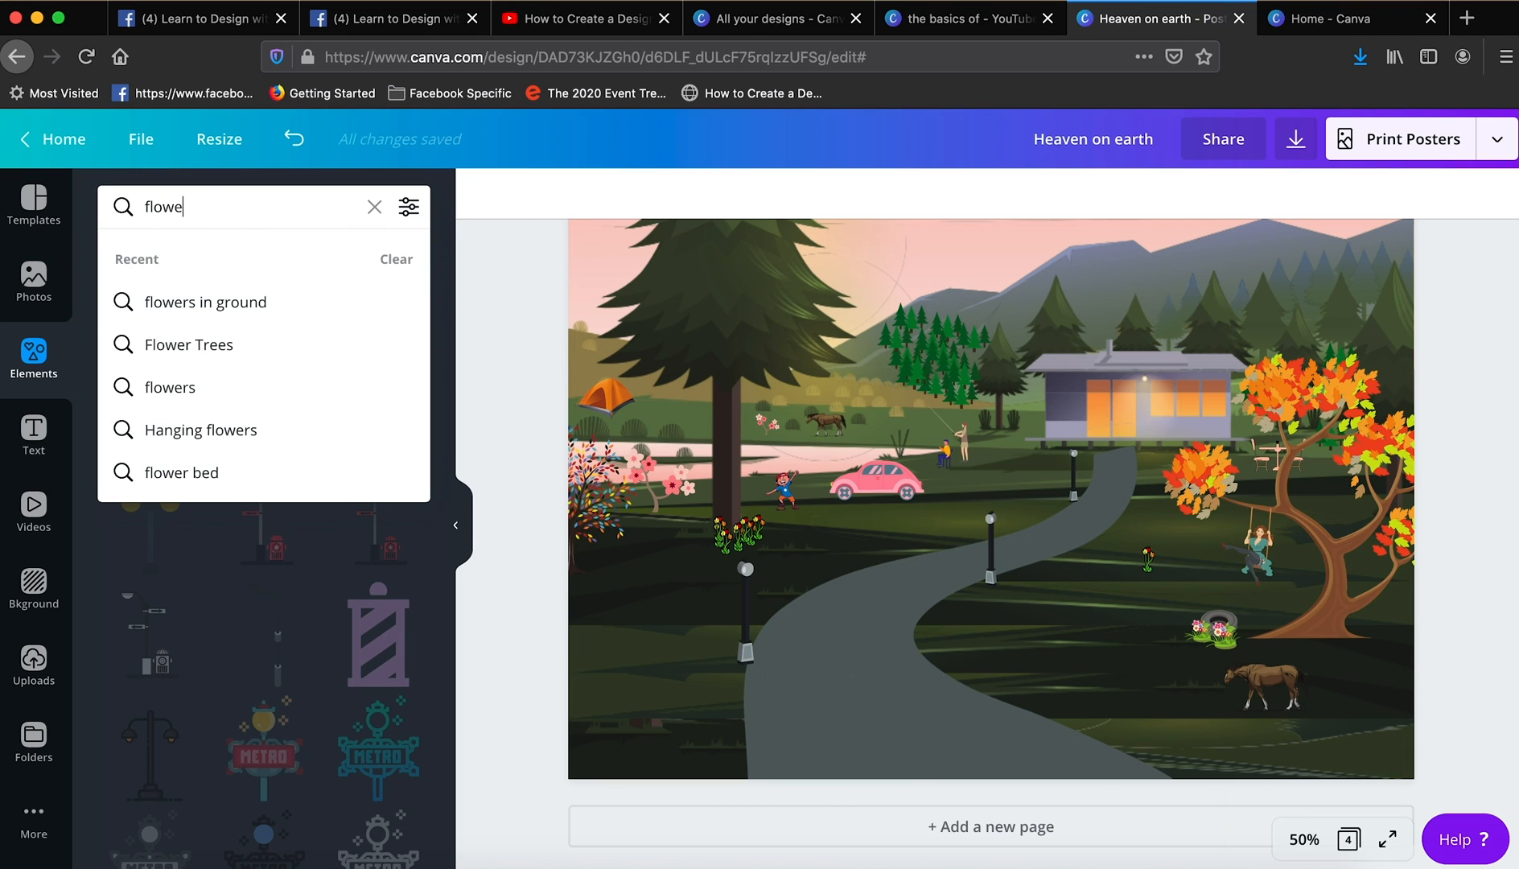
text(r p)
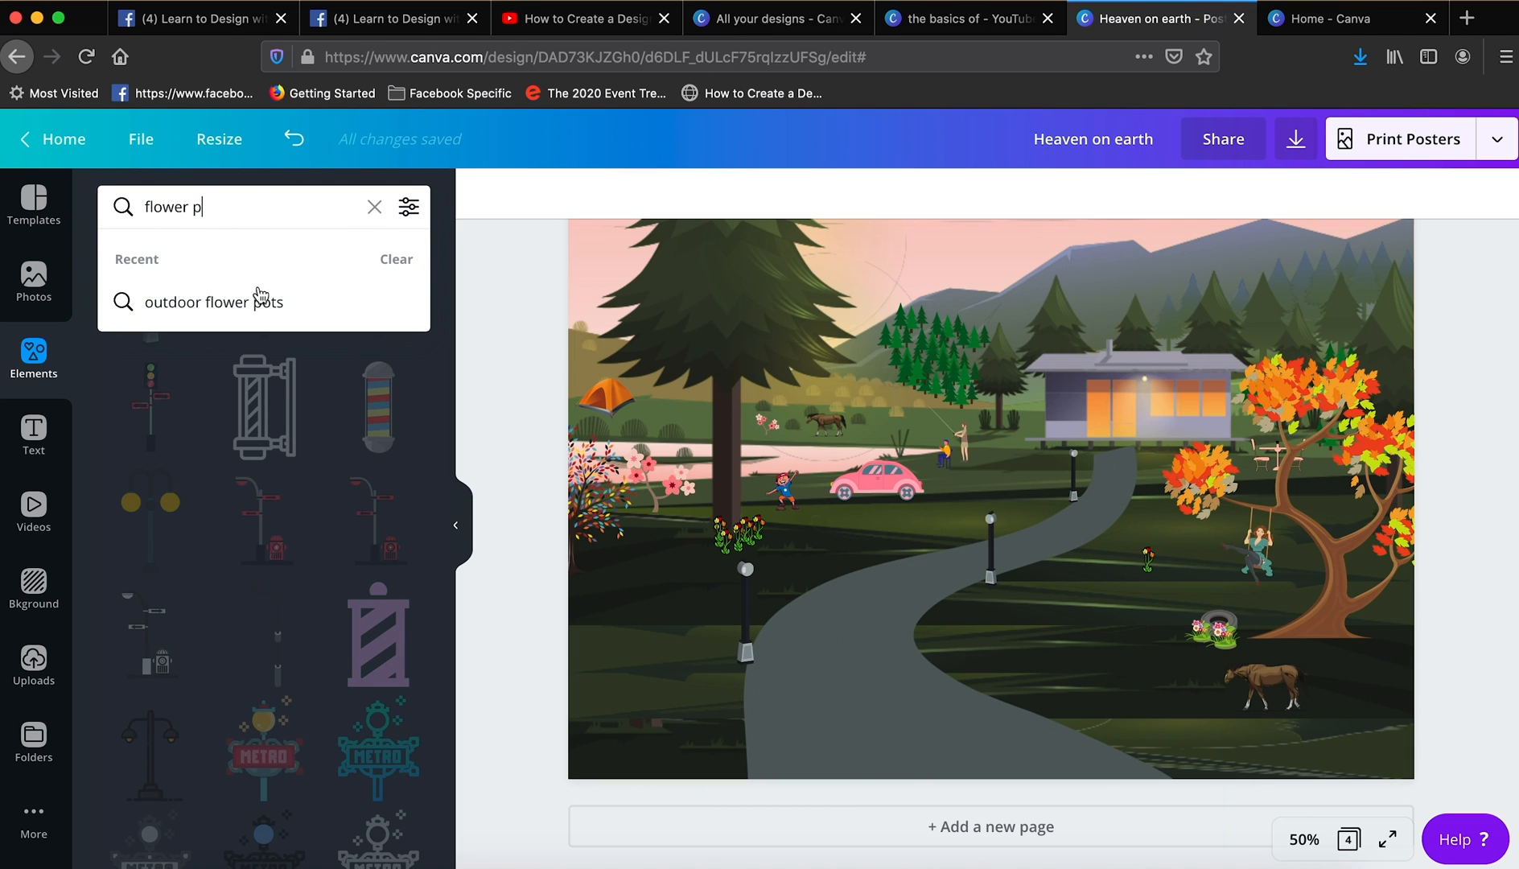
click(258, 307)
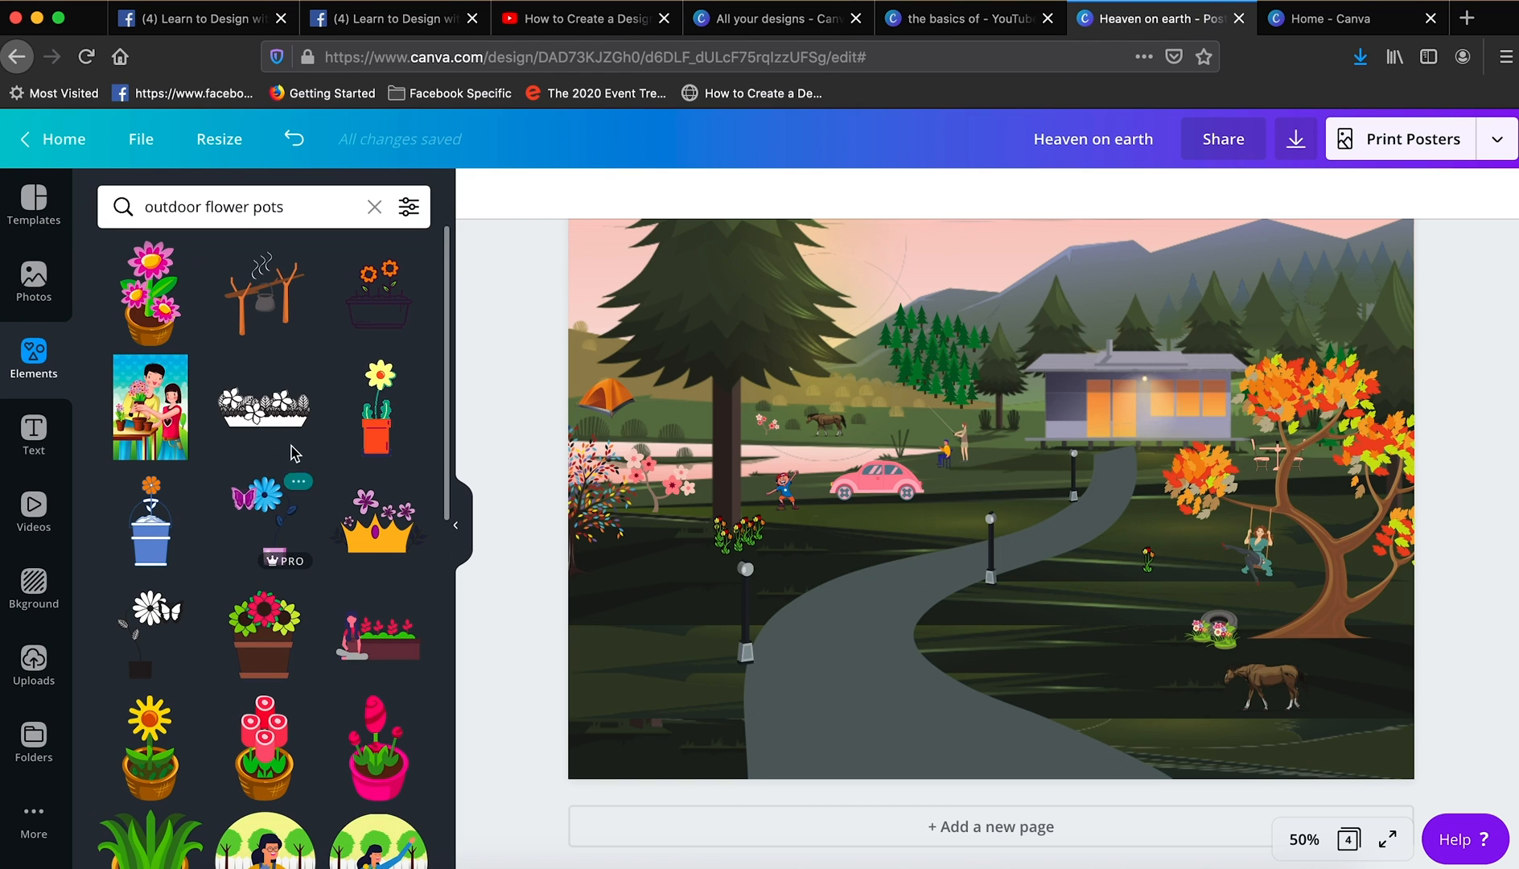
drag(451, 467, 451, 493)
click(264, 578)
drag(943, 313, 947, 573)
drag(1162, 610, 1061, 445)
click(1451, 194)
- Add the basket pot of white flowers, shrink it and set it next to the red flower pot at the house
scroll(278, 475, down, 6)
click(382, 447)
drag(991, 318, 979, 550)
drag(1149, 593, 1049, 456)
- Search for "tyre swing", add the purple tyre swing, shrink it and place it on the lawn beside the big pine's trunk
click(298, 207)
text(tu)
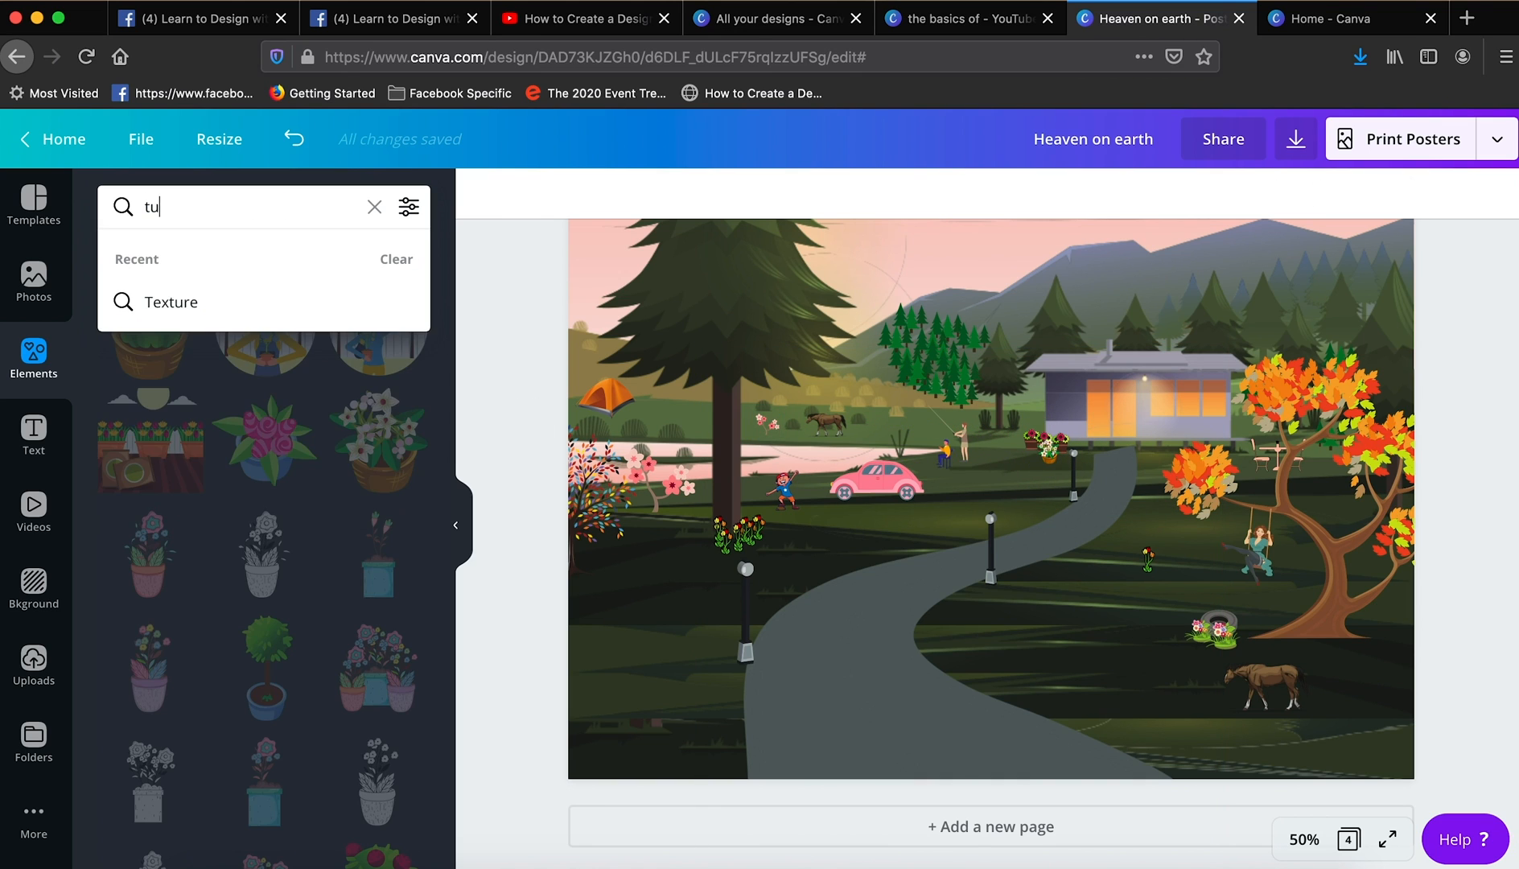
key(BackSpace)
key(BackSpace)
text(tyre w)
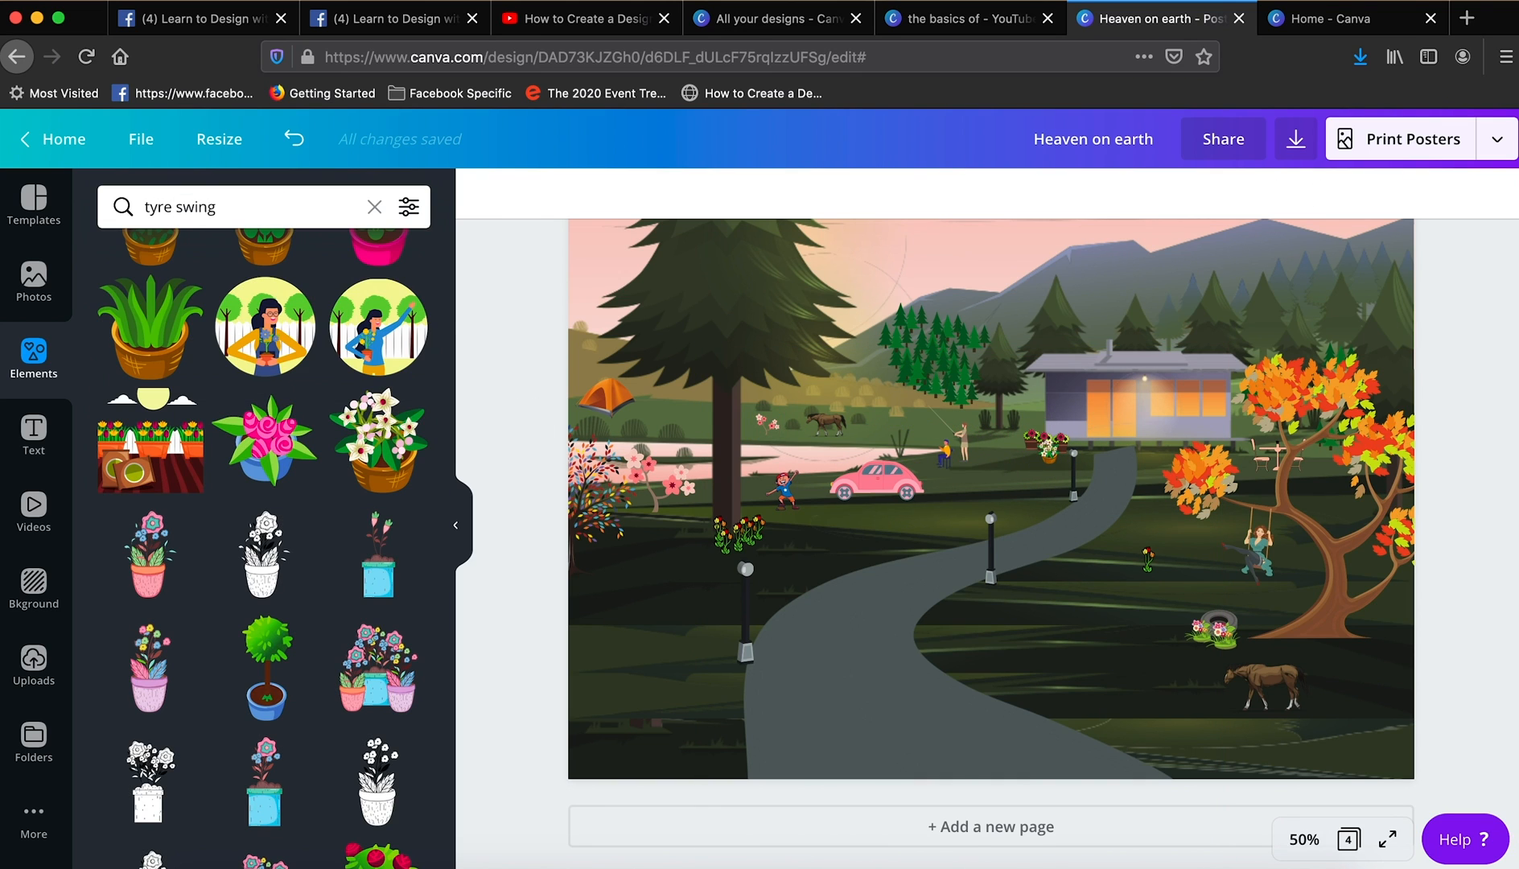
click(150, 294)
drag(1006, 242, 655, 610)
click(686, 649)
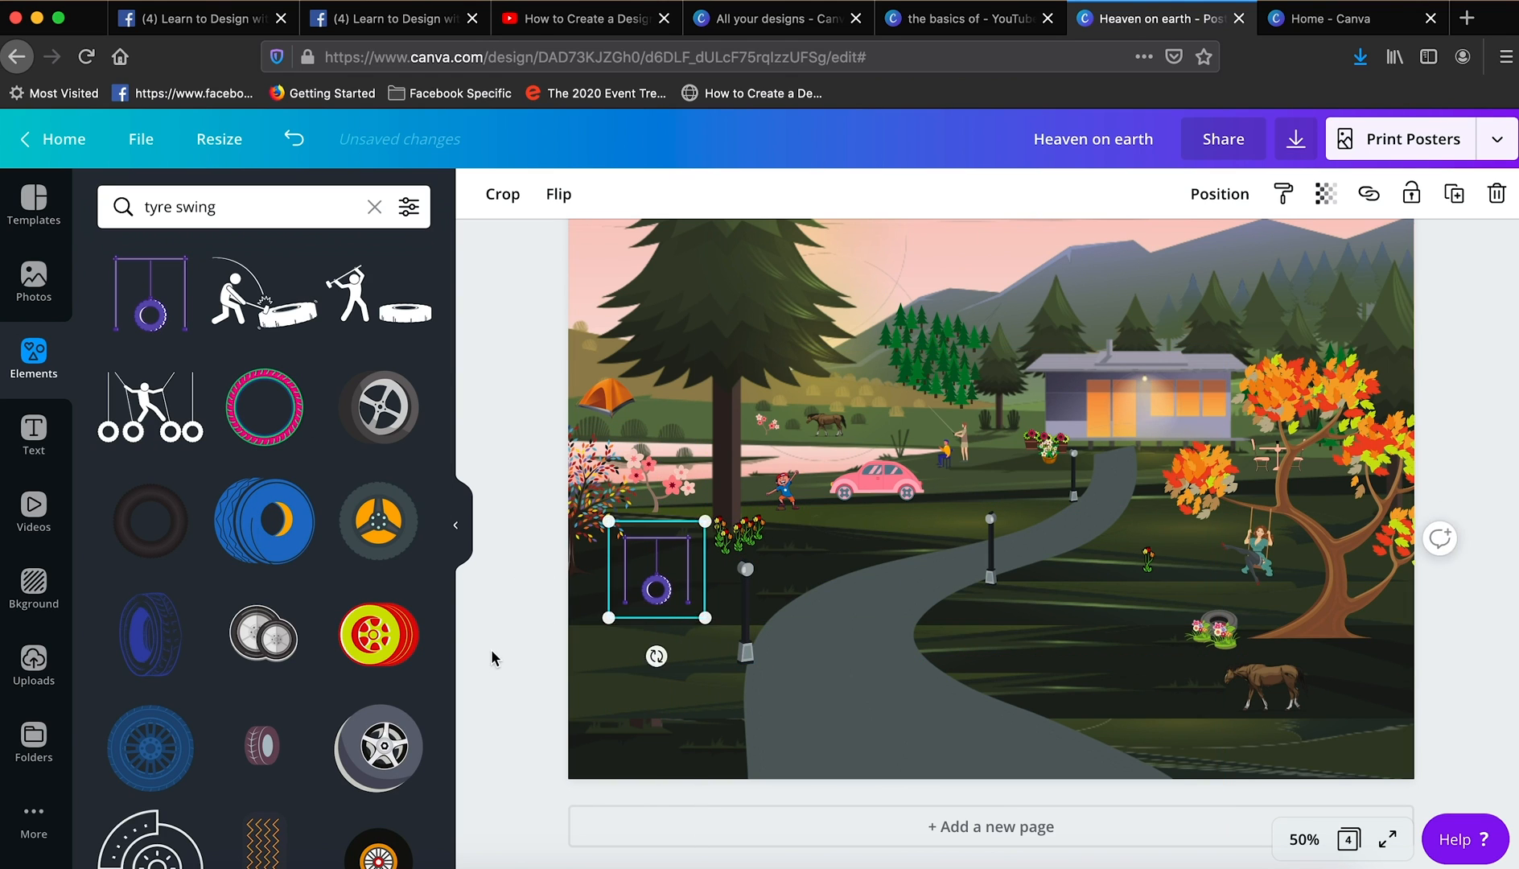
click(495, 660)
- Search for "clouds" and add a large white cloud and a smaller pale blue cloud overlapping its edge in the sky
scroll(1034, 449, up, 10)
triple_click(244, 207)
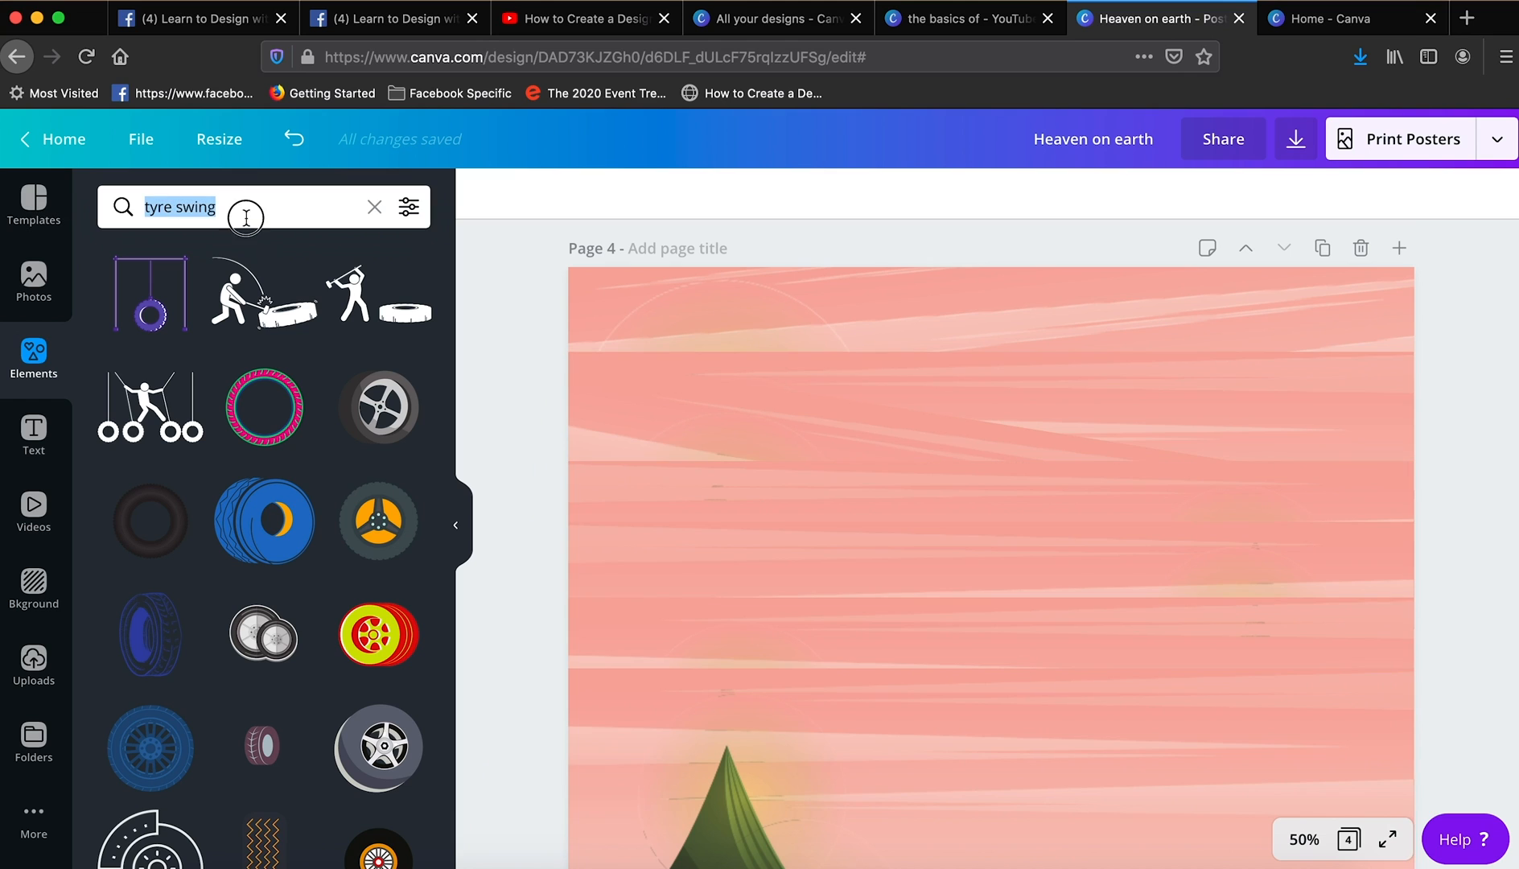
text(cloud)
click(228, 306)
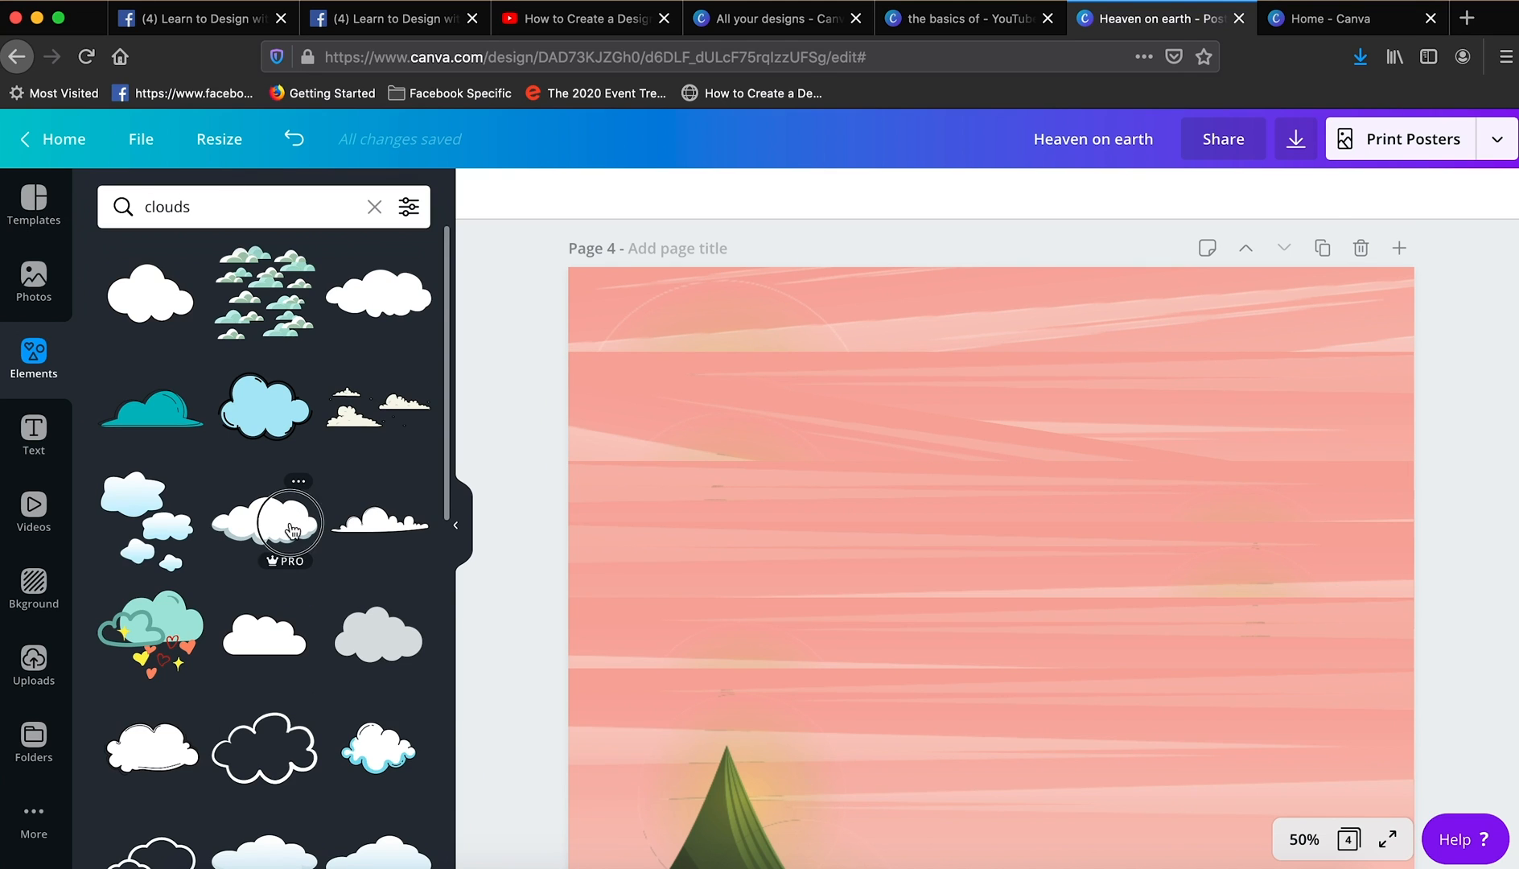
click(292, 531)
scroll(387, 752, down, 2)
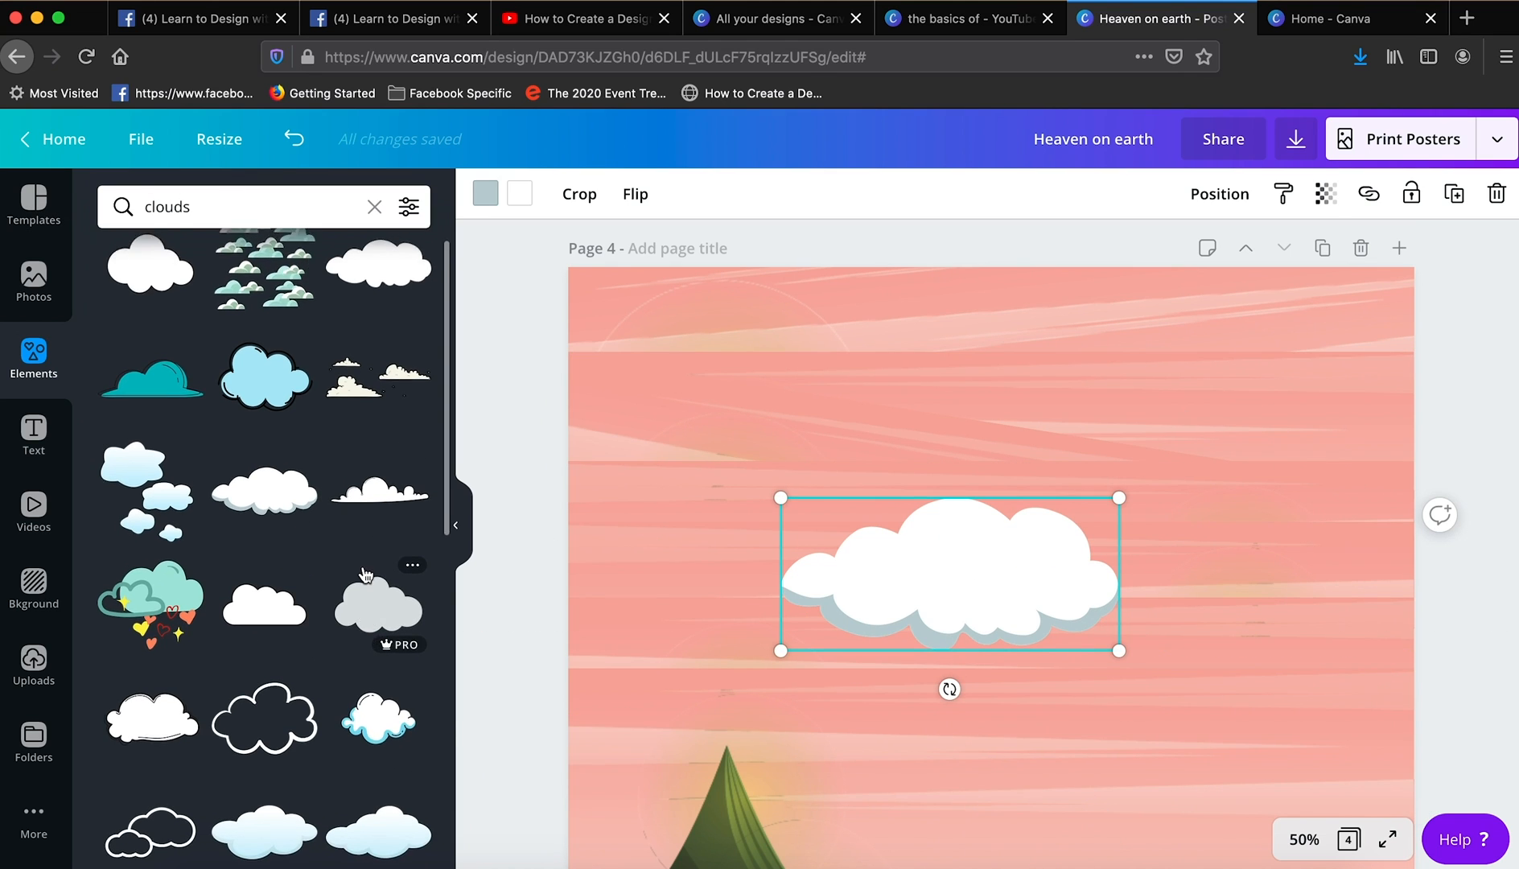
drag(394, 769, 1138, 515)
scroll(1471, 427, down, 1)
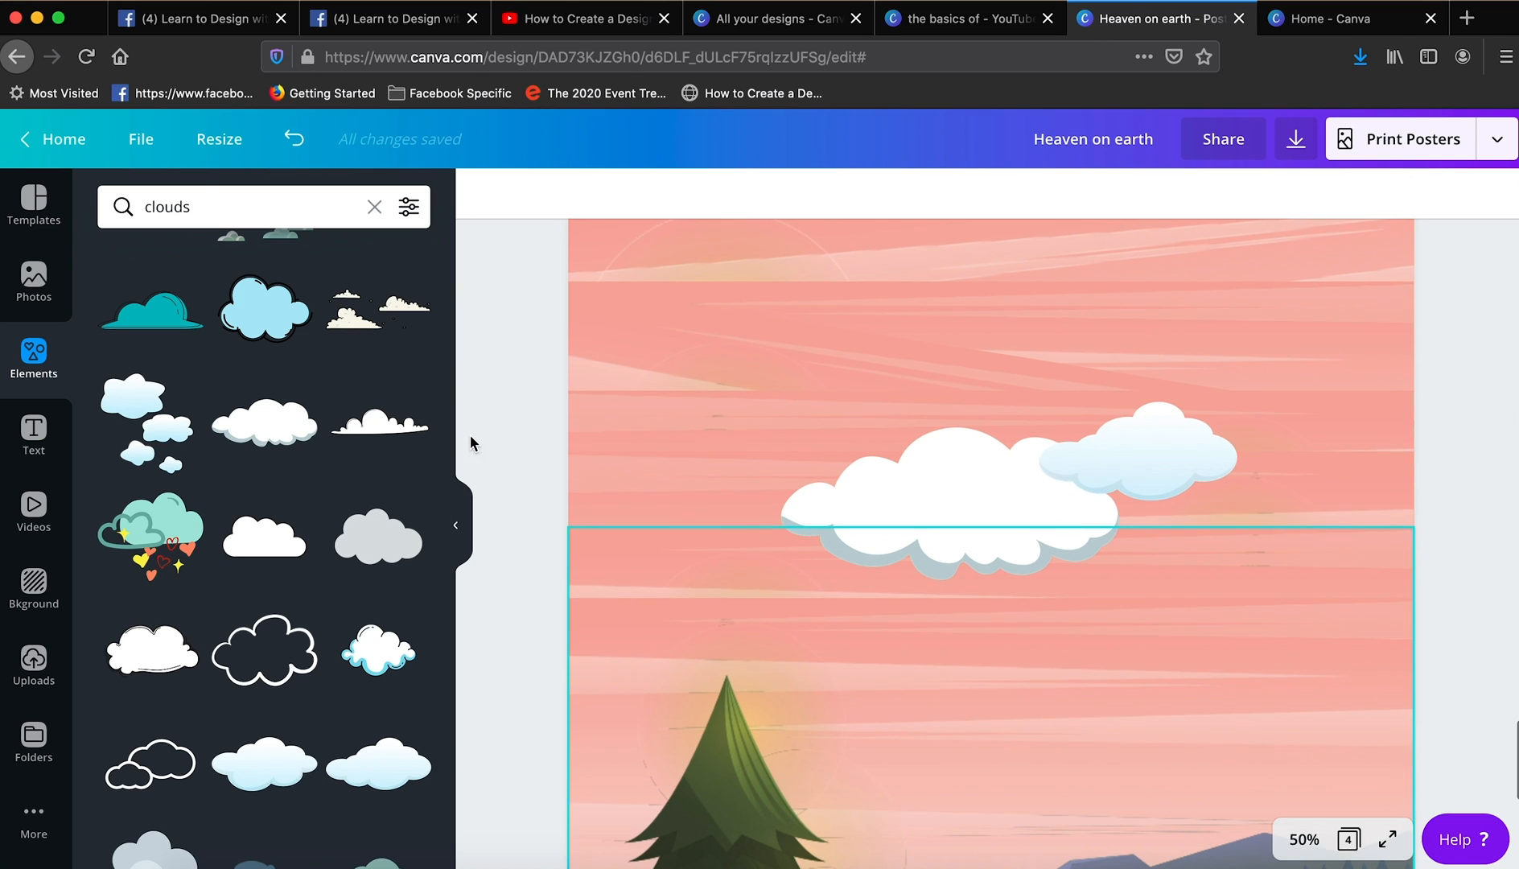
- Search for "hot ballon", add the pink and blue zigzag balloon and shrink it to about 3.4 by 3.4 beside the large cloud
click(201, 190)
click(204, 290)
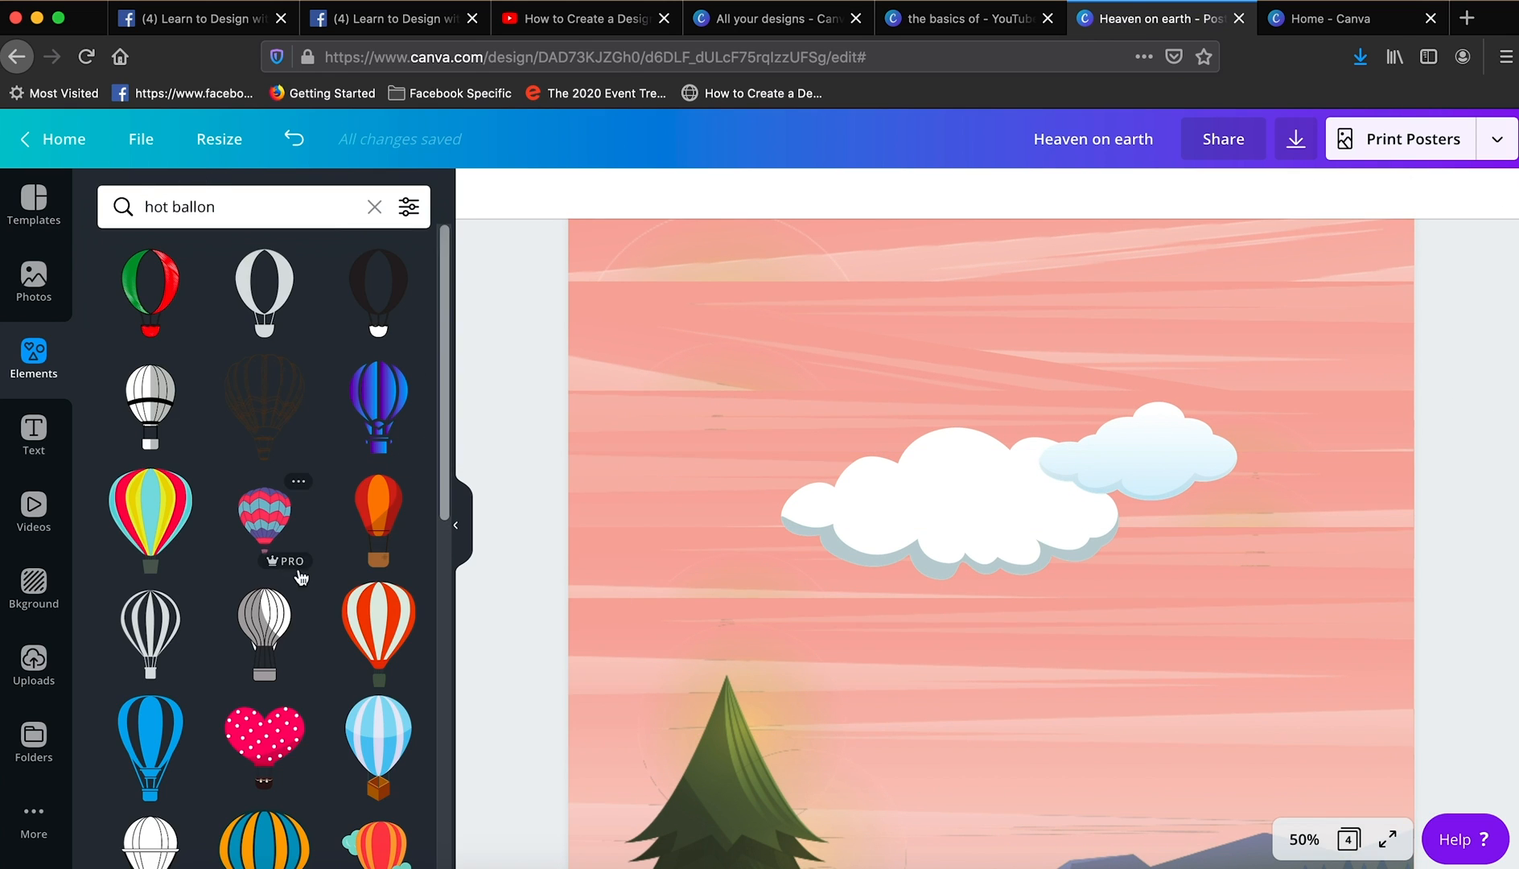
click(296, 570)
drag(991, 791, 728, 505)
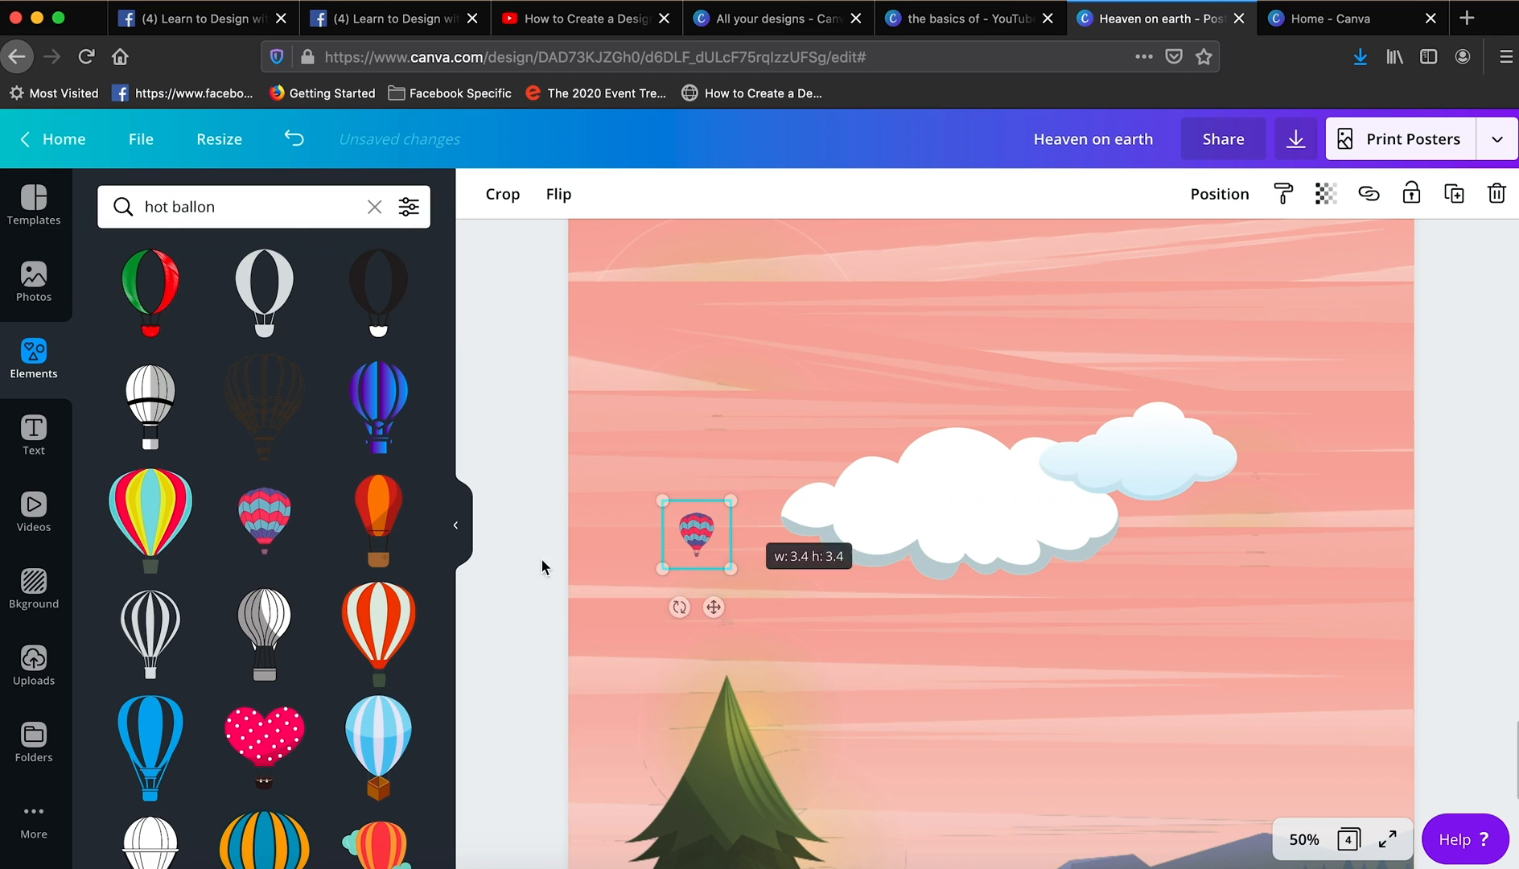
- Add the red heart-shaped balloon carrying a couple, shrink it and place it in the sky below the large cloud
scroll(376, 650, down, 10)
click(377, 650)
drag(1017, 716, 1056, 550)
drag(1199, 461, 1028, 631)
drag(945, 713, 1023, 662)
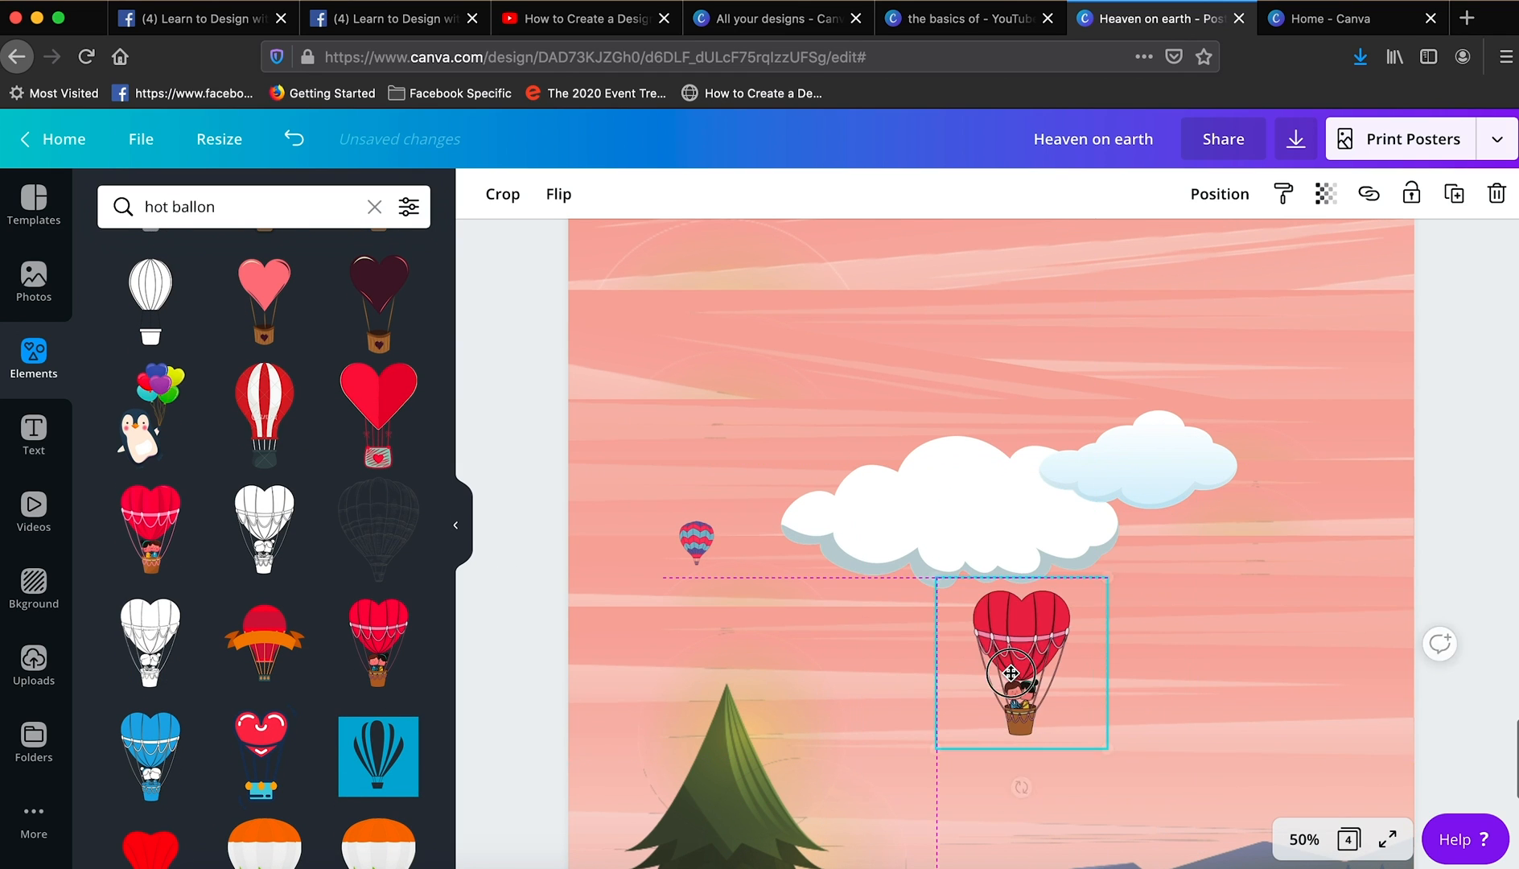
drag(1106, 579, 1089, 601)
drag(1011, 669, 1028, 676)
click(1440, 449)
scroll(1440, 449, down, 1)
scroll(1439, 449, down, 4)
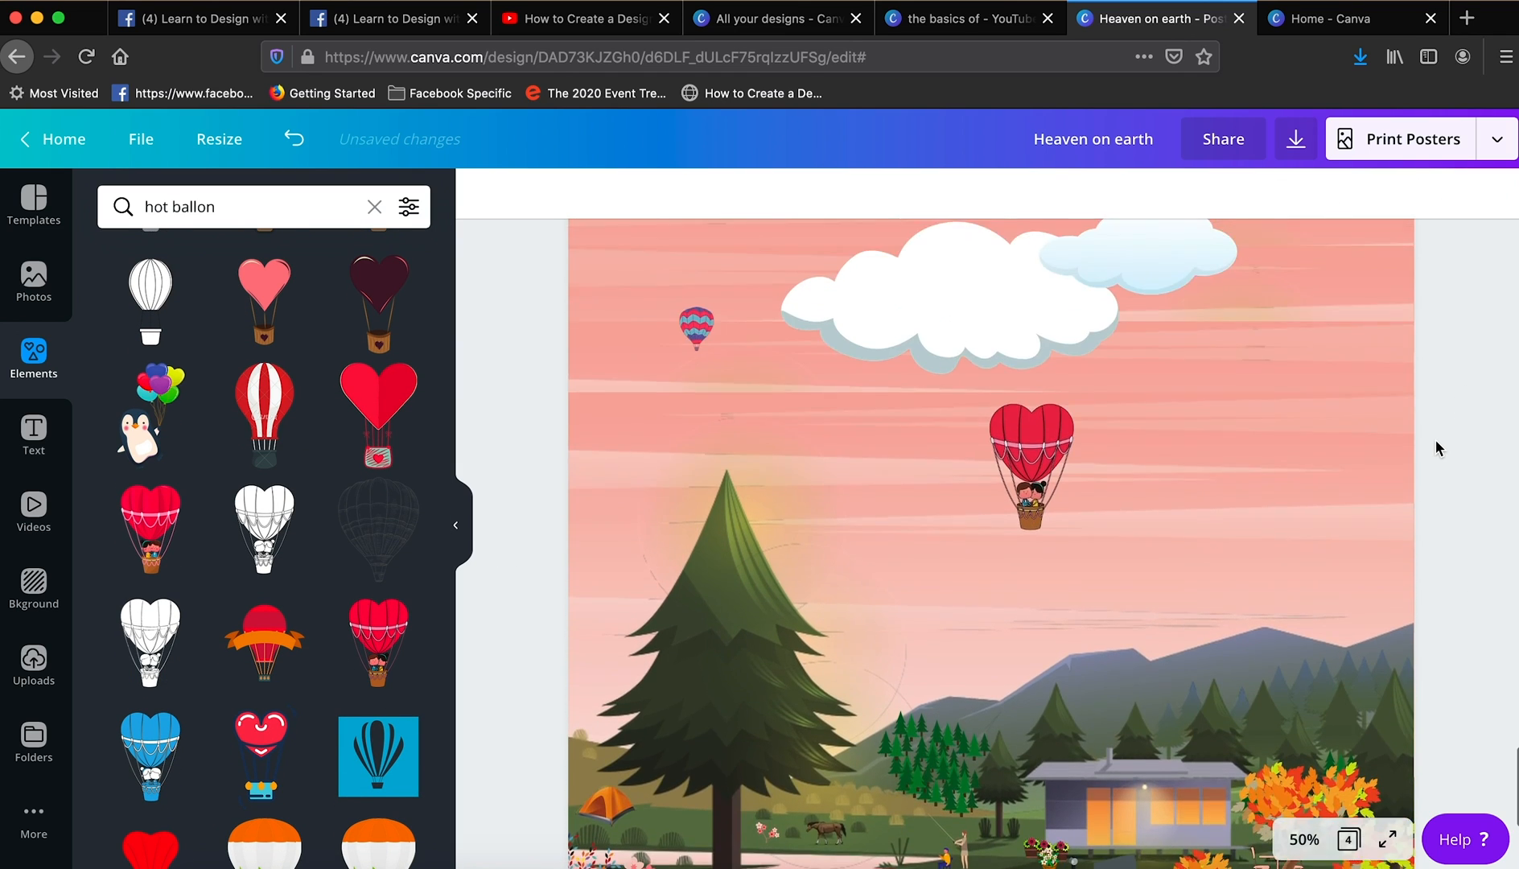
- Search for "banner aeroplane", add the yellow biplane towing a blank banner and place it in the sky above the clouds
scroll(1440, 449, up, 5)
triple_click(211, 206)
text(ai)
key(BackSpace)
text(e)
click(207, 302)
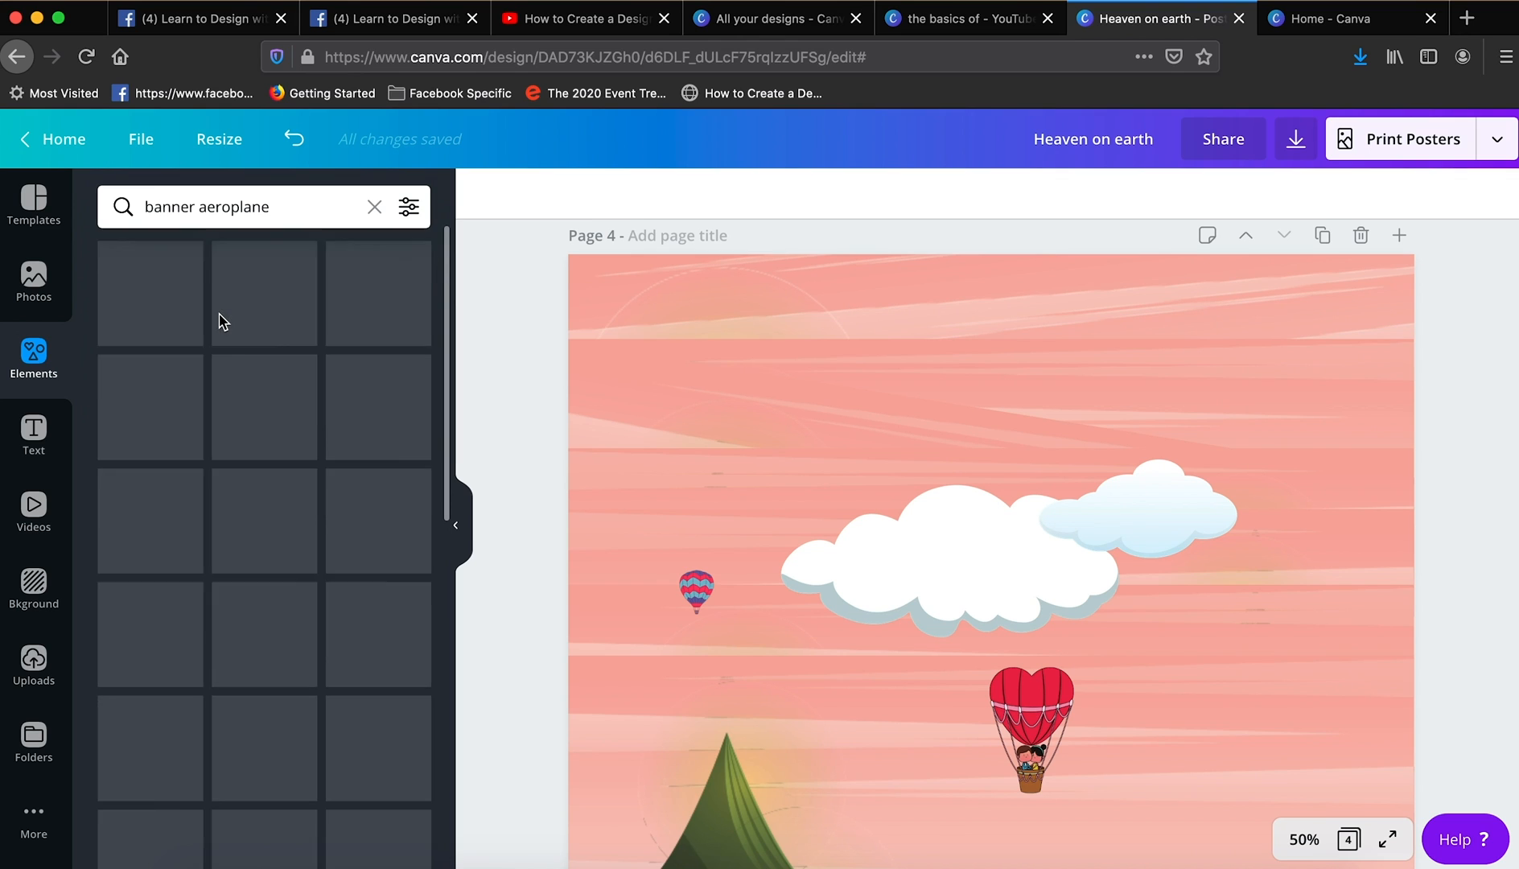
click(377, 519)
drag(1122, 790, 1207, 369)
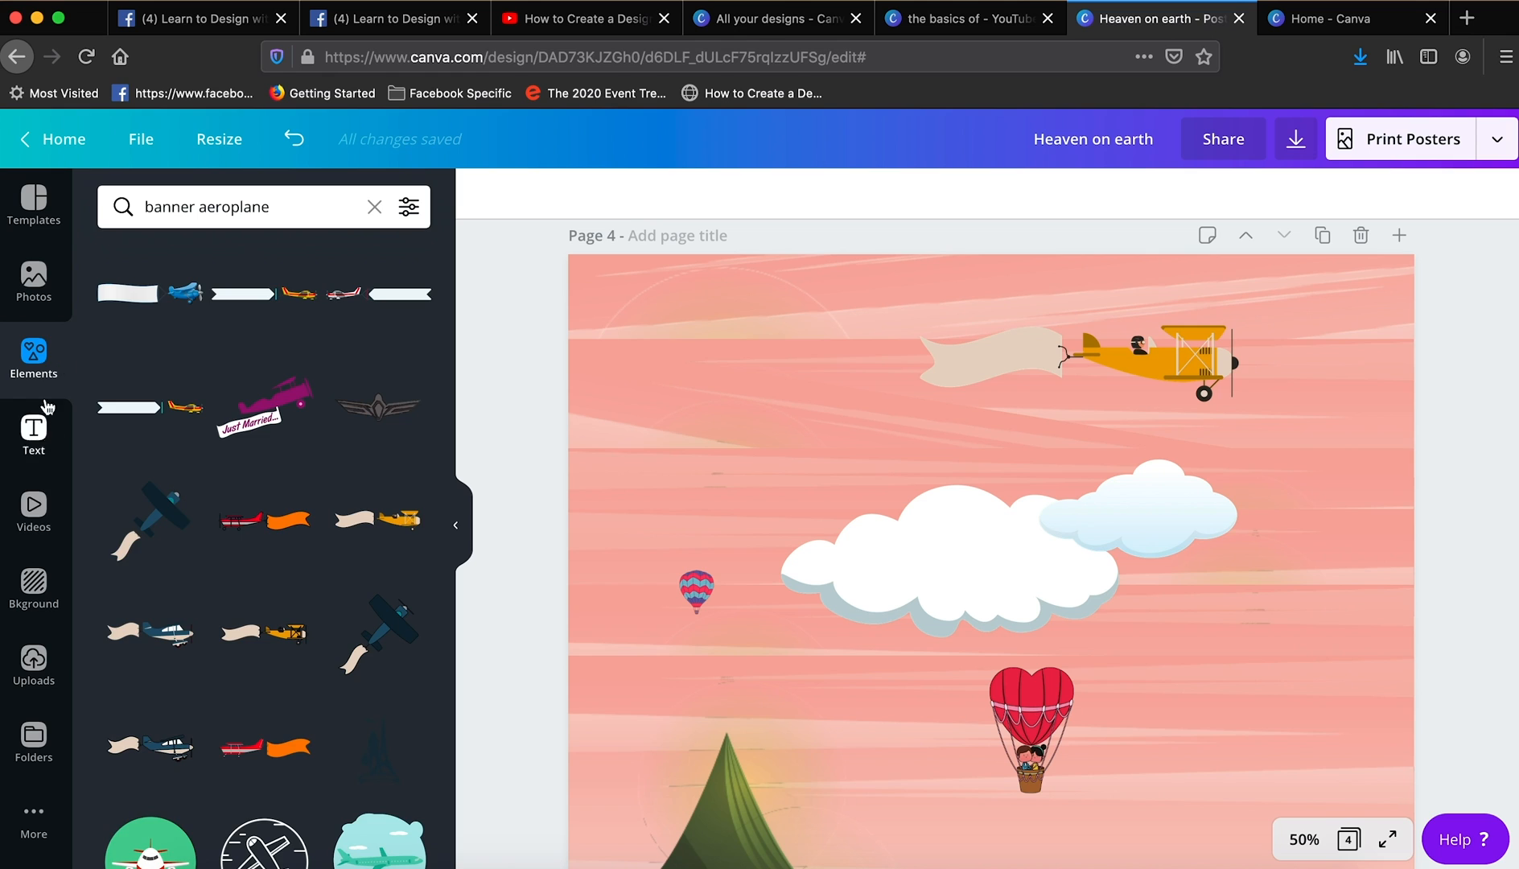
- Add a heading reading "HEAVEN ON EARTH" in Bebas Neue size 28, tilt it and place it on the aeroplane's banner
click(33, 435)
click(173, 314)
double_click(987, 566)
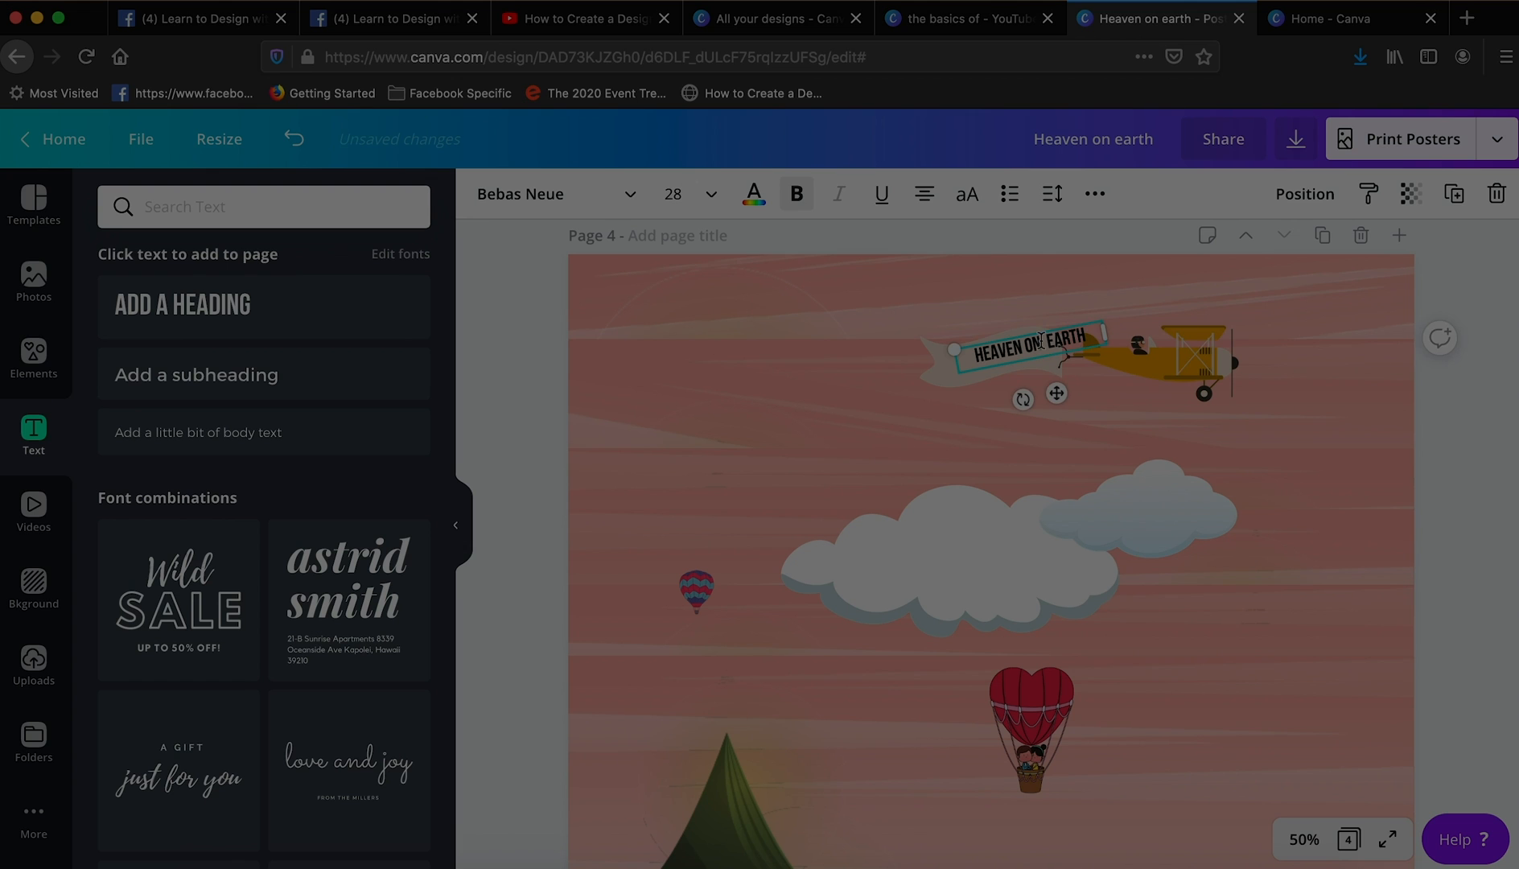
drag(1046, 341, 1029, 351)
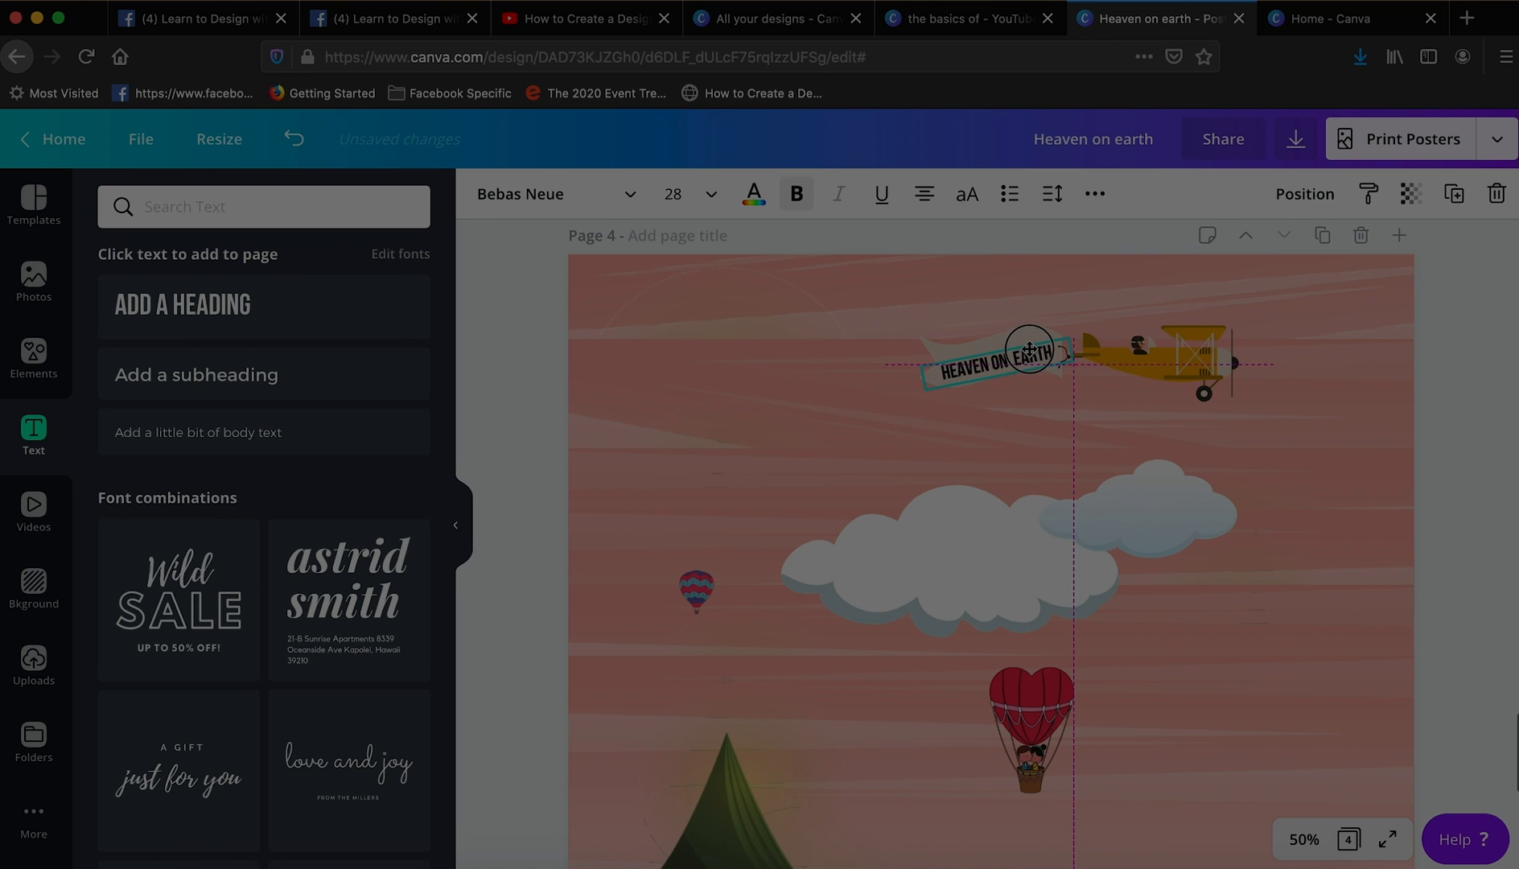